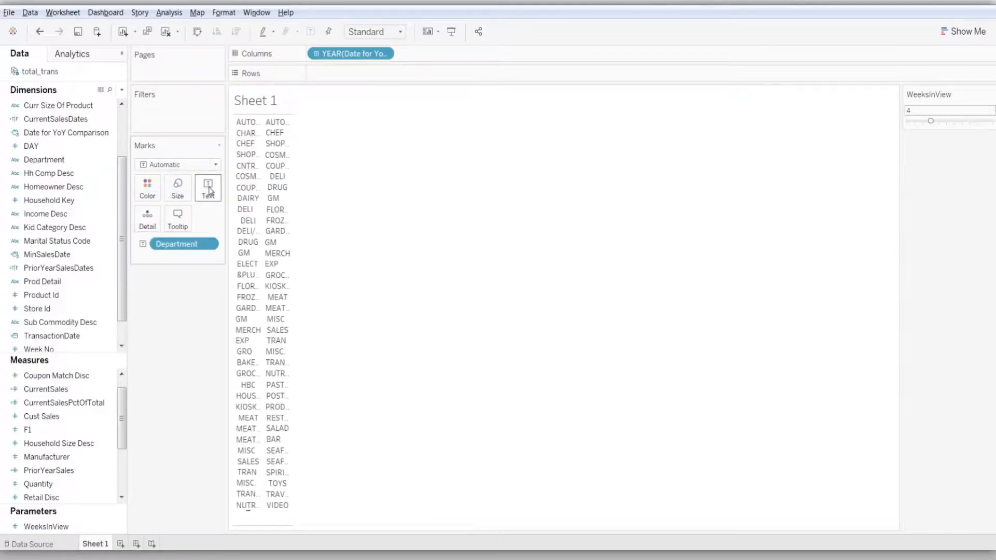
Size the department marks by CurrentSales and add a CurrentSales filter that keeps only non-null values
left_click_drag(60, 391, 177, 194)
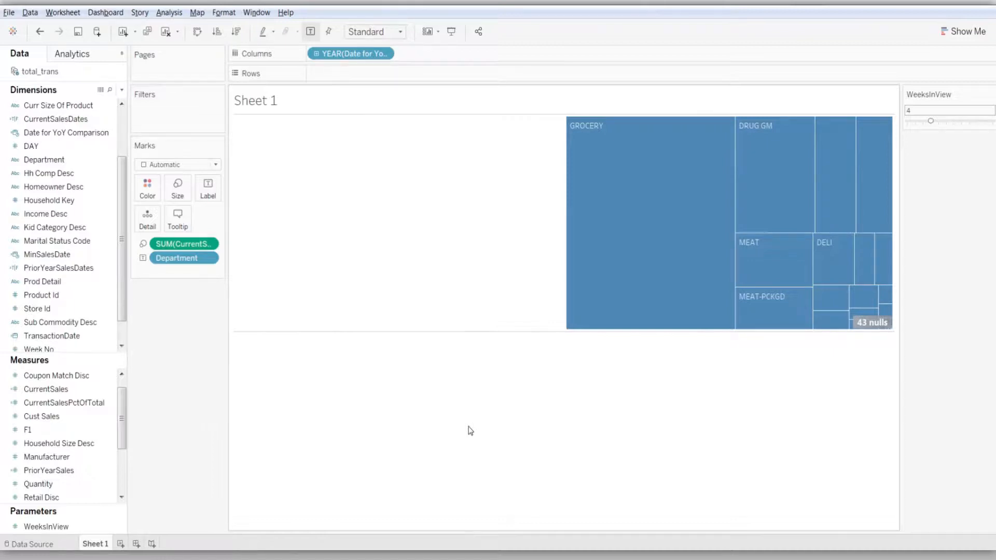
mouse_move(621, 310)
left_click_drag(62, 390, 171, 118)
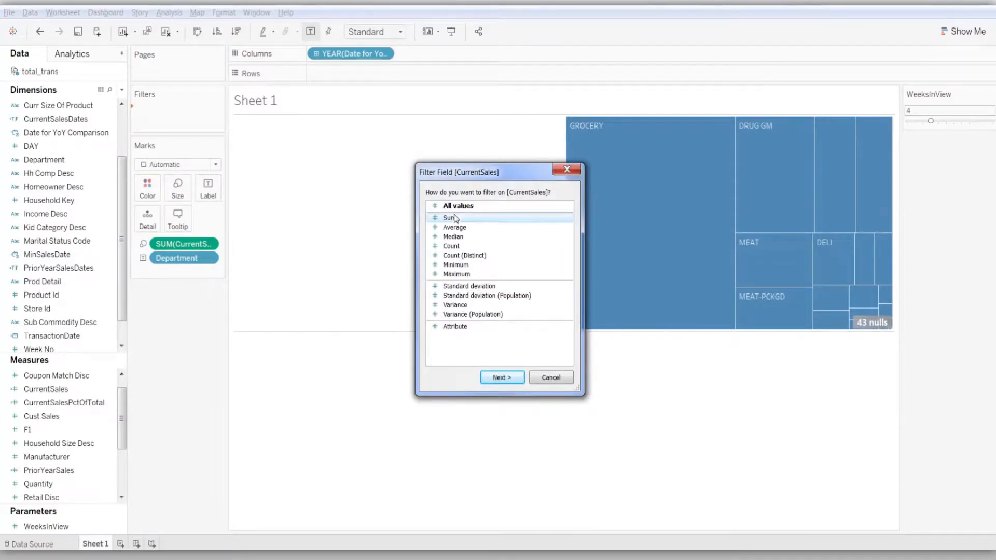
left_click(508, 378)
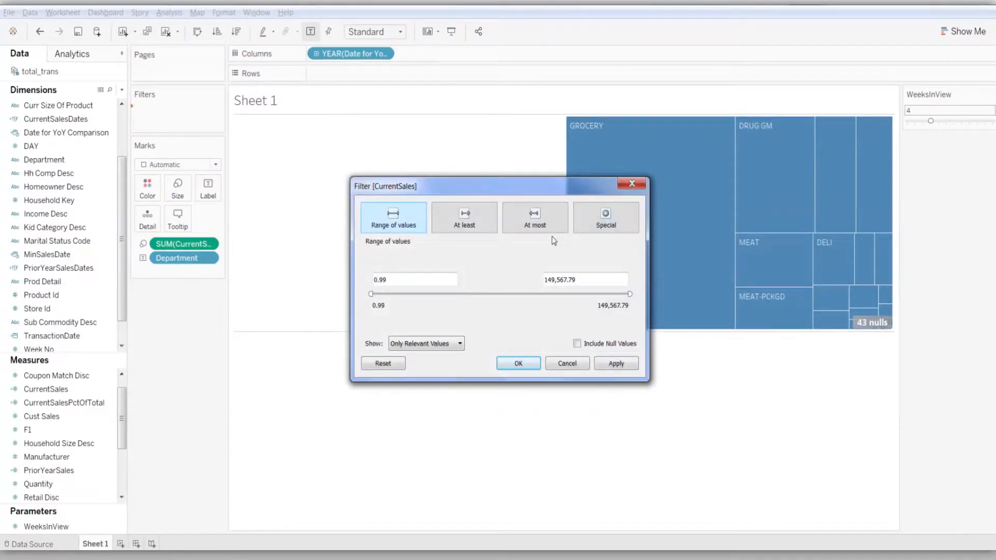
left_click(601, 223)
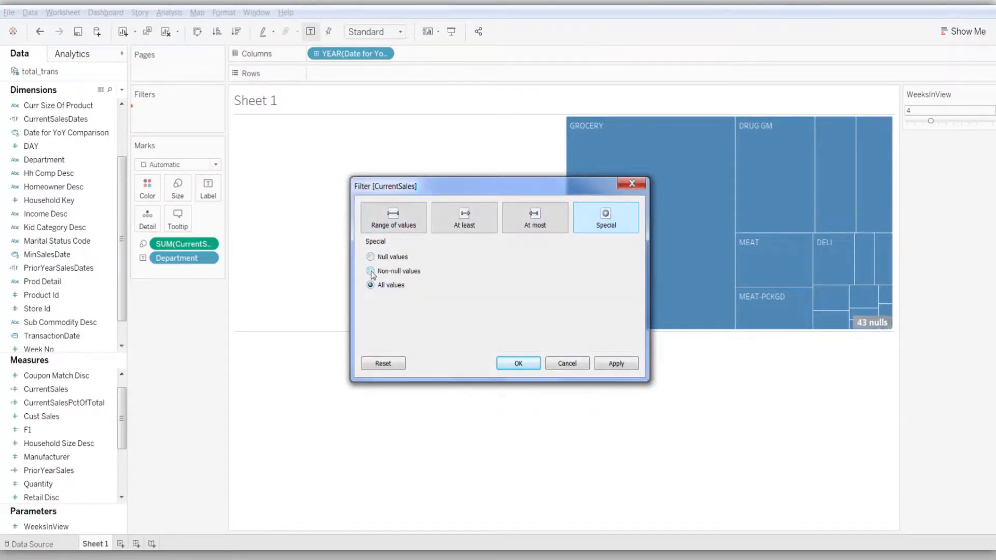
left_click(523, 359)
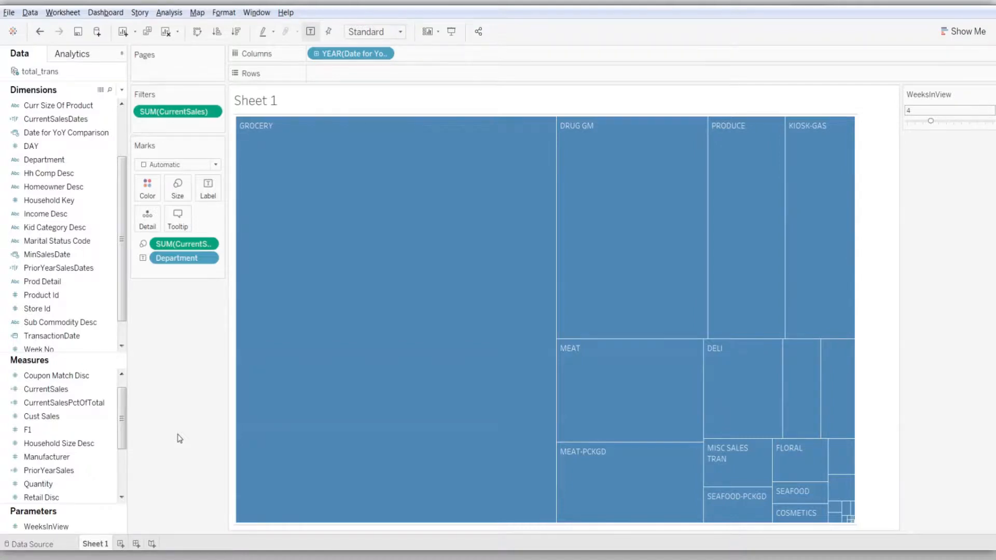
Group the MEAT and MEAT-PCKGD departments in the treemap
mouse_move(298, 459)
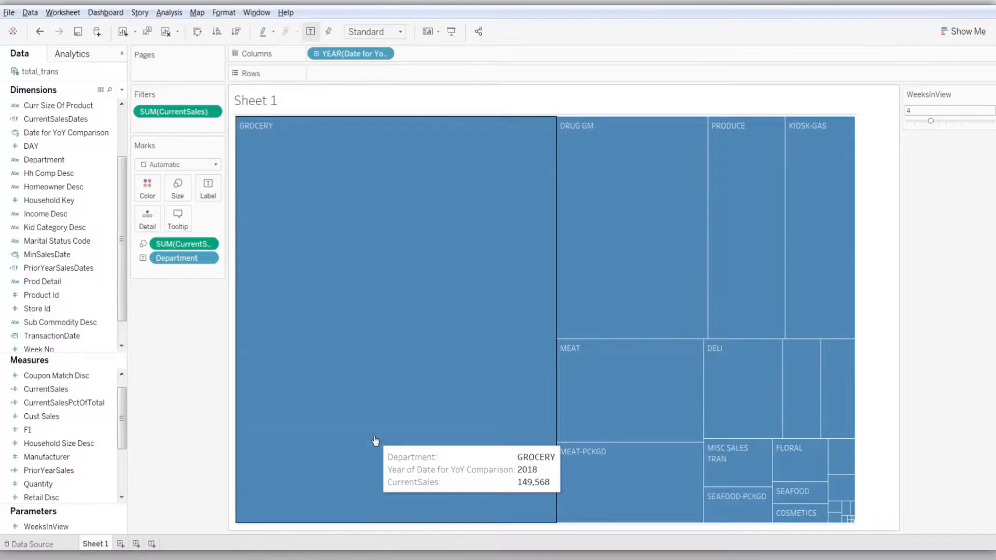
mouse_move(847, 514)
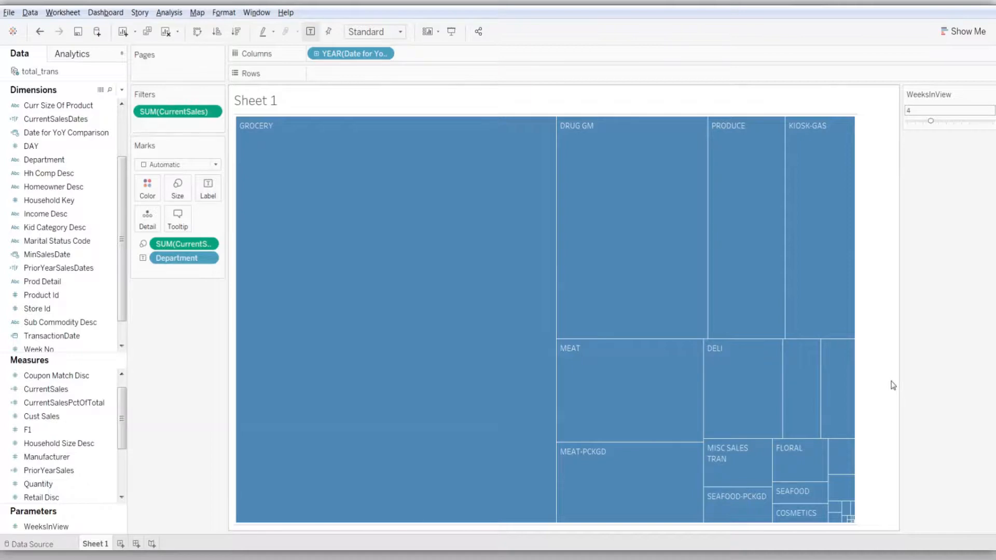
left_click(597, 378)
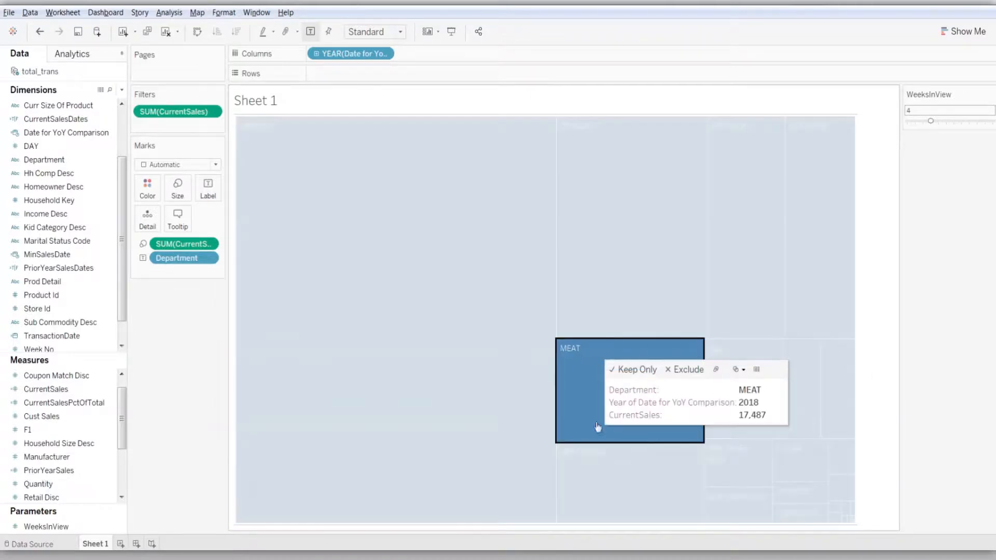
left_click(600, 458, "ctrl")
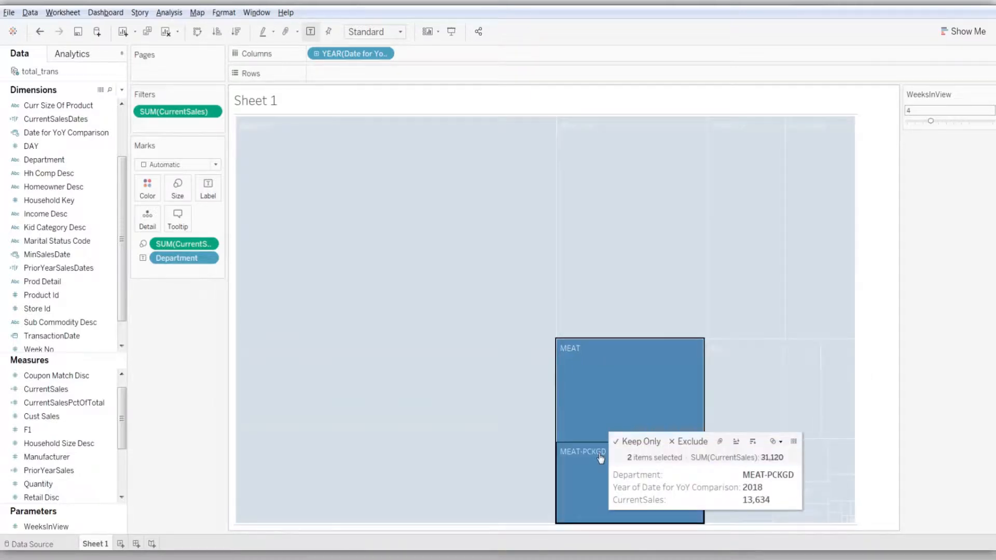
left_click(720, 442)
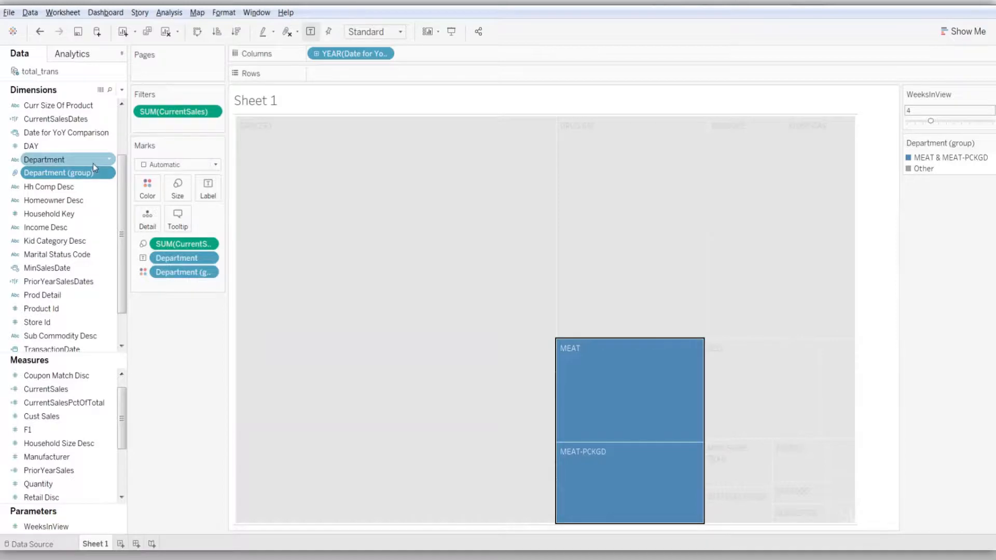
key("Escape")
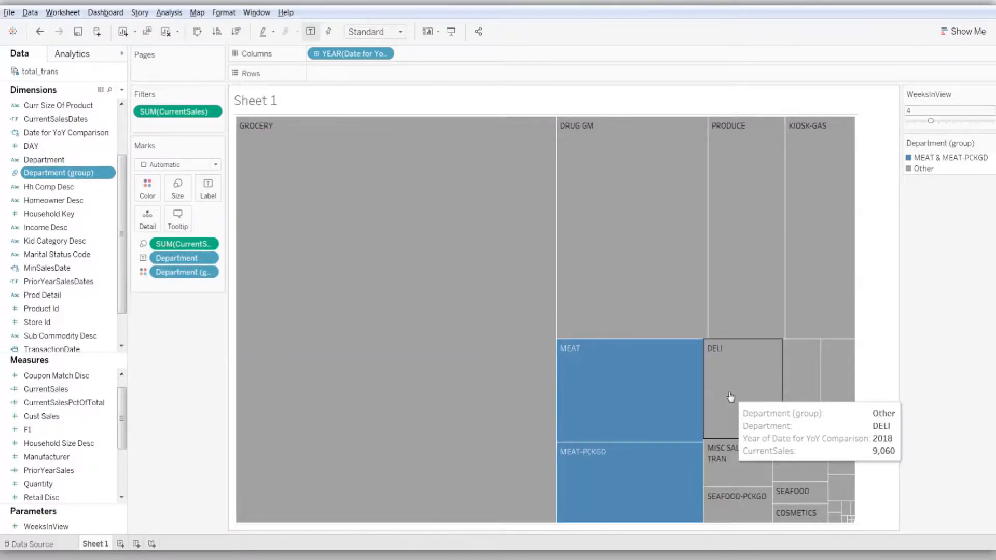
Group KIOSK-GAS with MISC SALES TRAN, and group FLORAL with PRODUCE
left_click(816, 286)
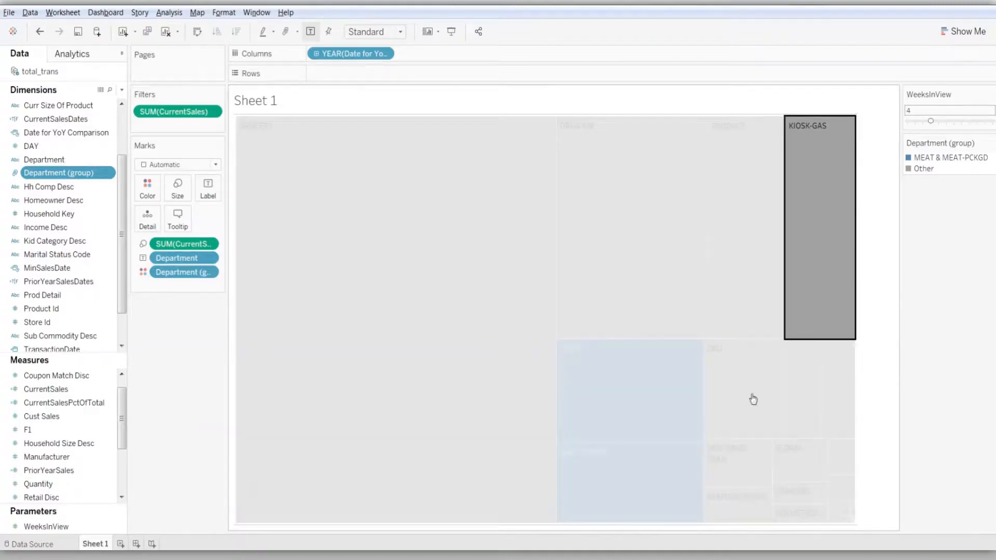
left_click(721, 469, "ctrl")
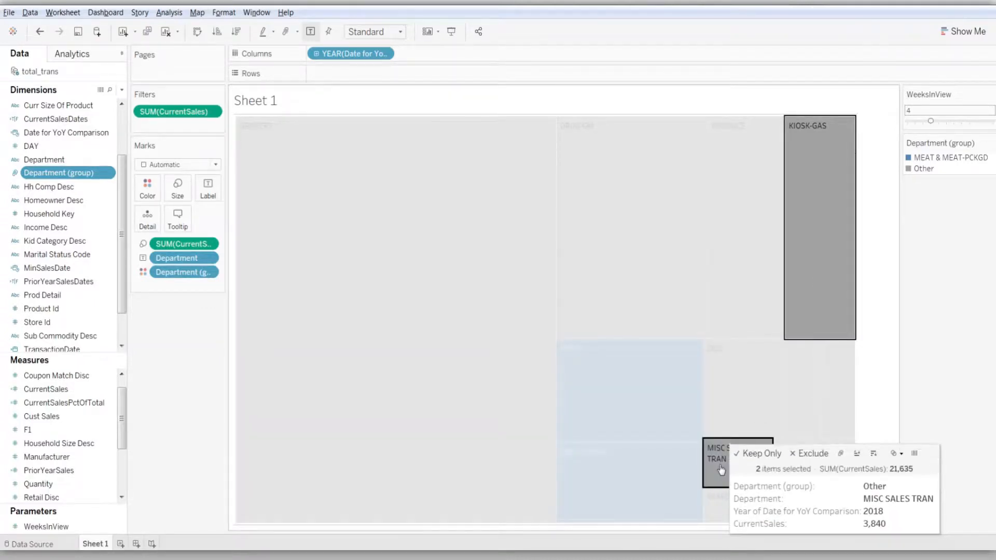
left_click(841, 454)
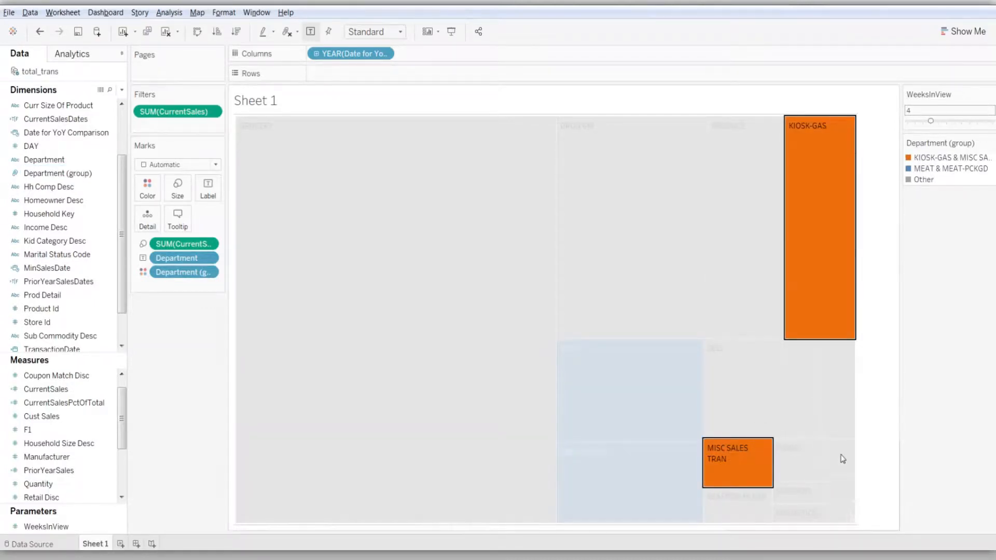
left_click(813, 470)
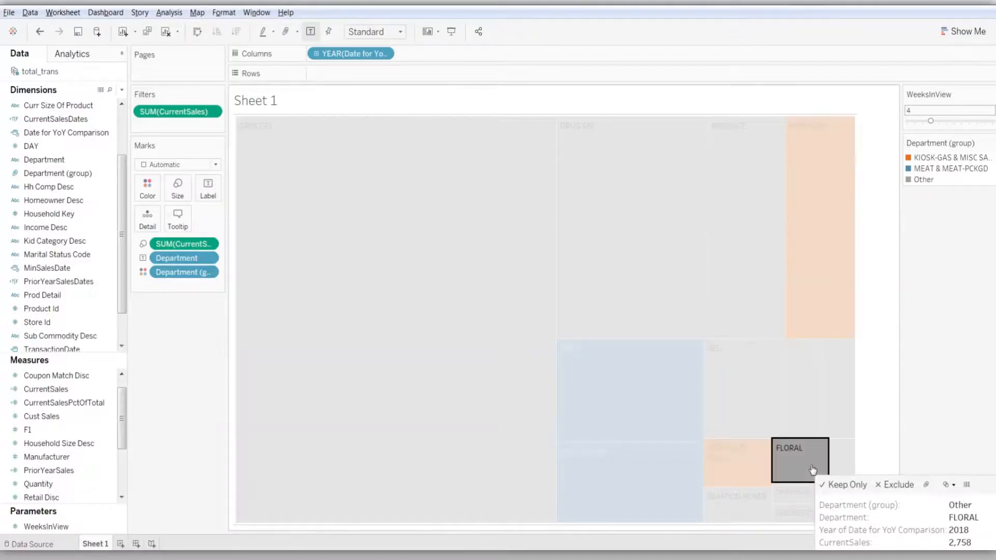
left_click(770, 314, "ctrl")
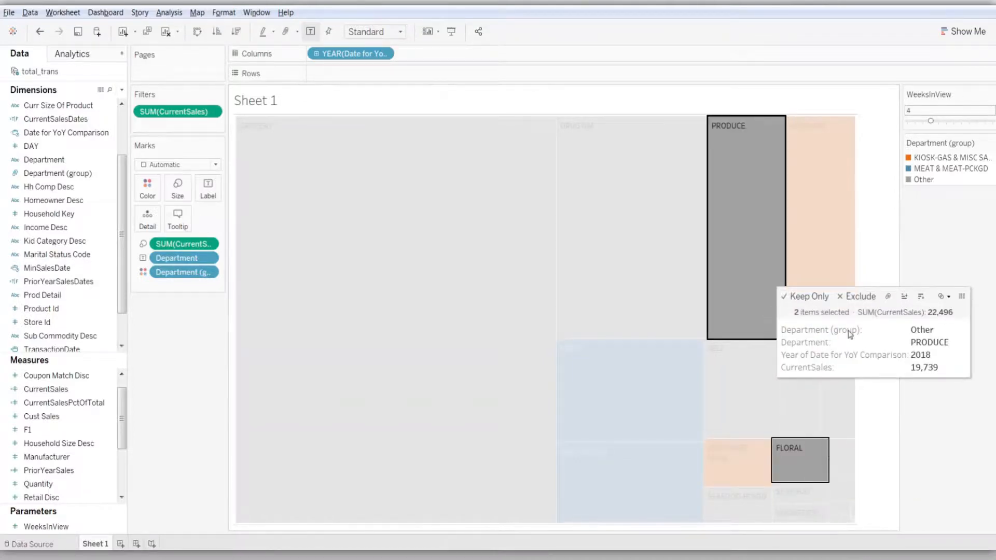
left_click(889, 297)
left_click(874, 382)
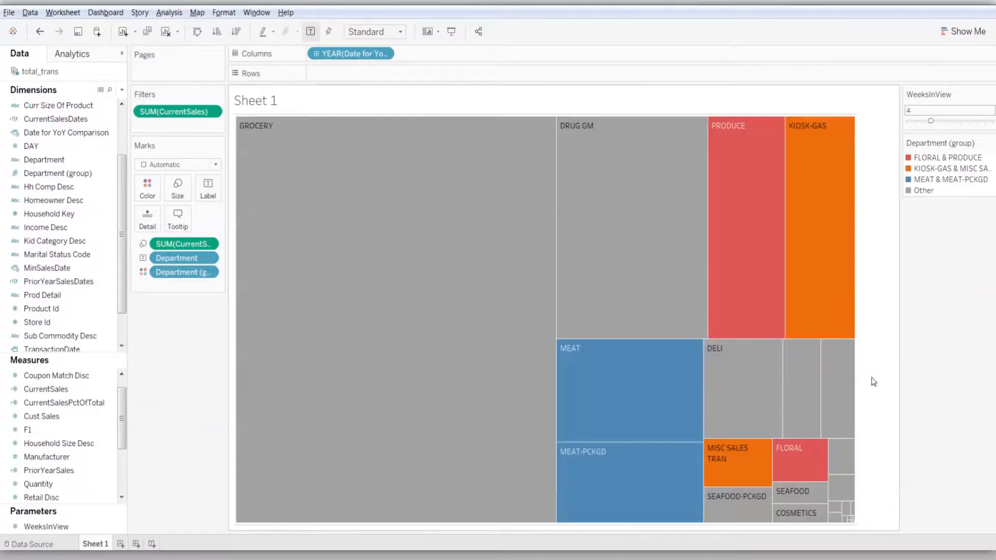
Add SEAFOOD-PCKGD and SEAFOOD to the group containing MEAT and MEAT-PCKGD
left_click(752, 505)
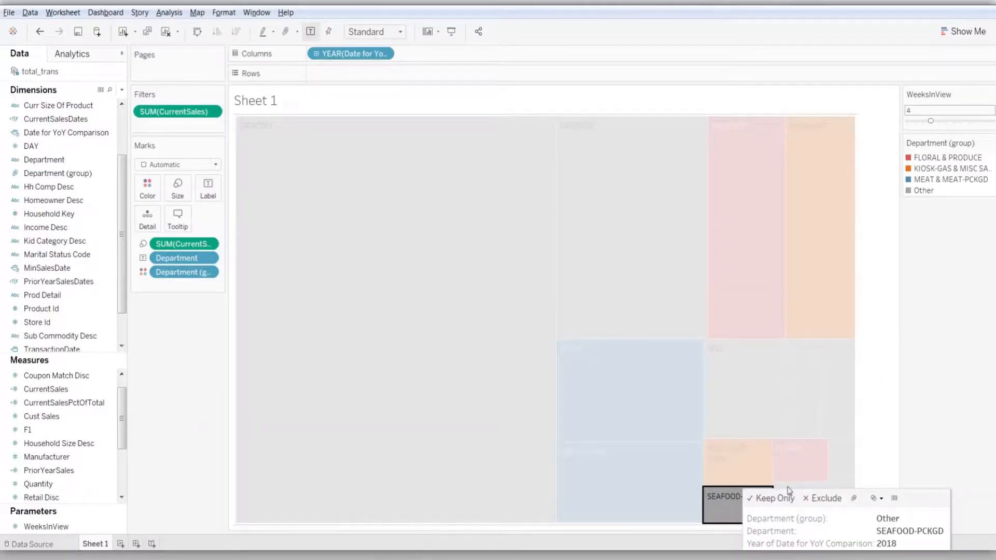
left_click(647, 501, "ctrl")
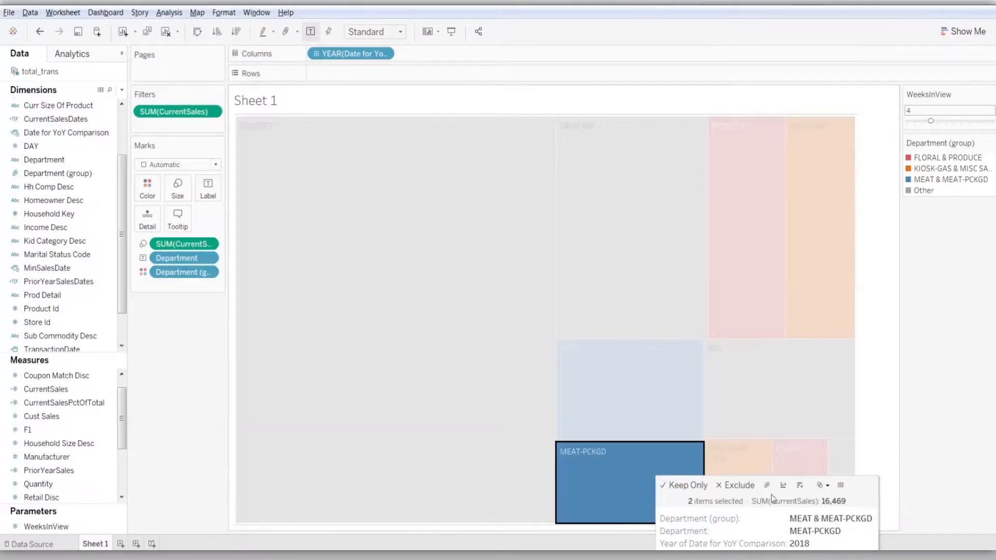
left_click(767, 488)
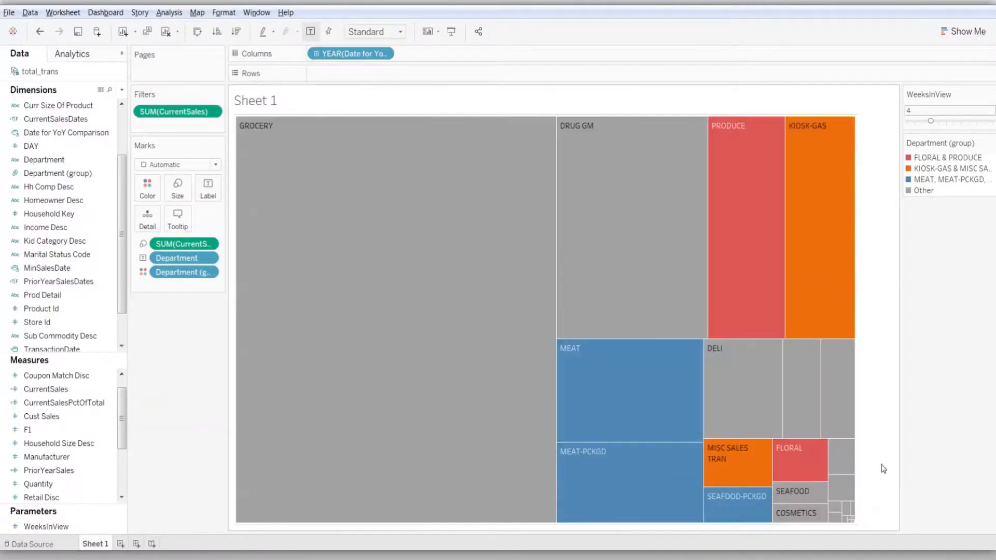
left_click(757, 503)
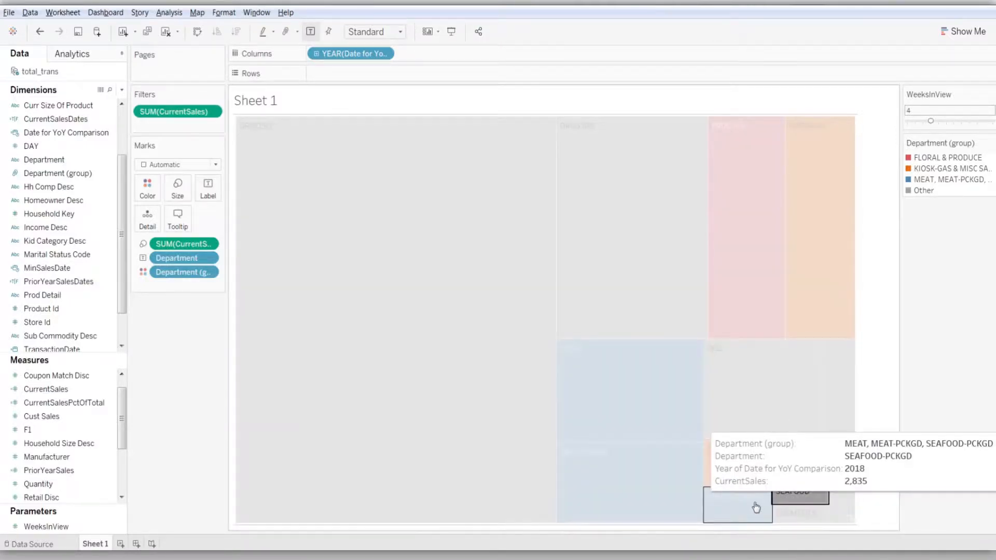
left_click(659, 516, "ctrl")
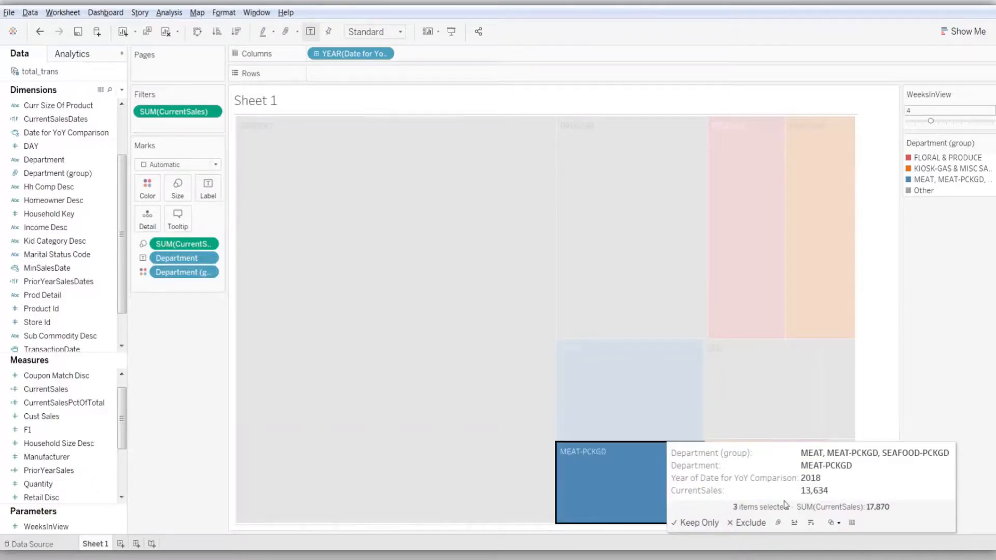
left_click(778, 523)
left_click(875, 470)
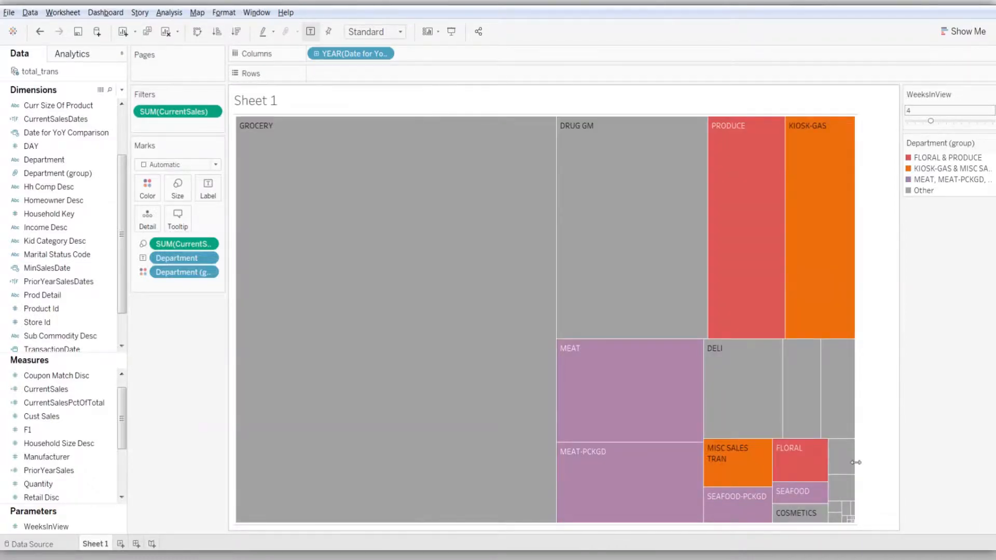
Group COSMETICS with DRUG GM, and group PASTRY with DELI
left_click(799, 515)
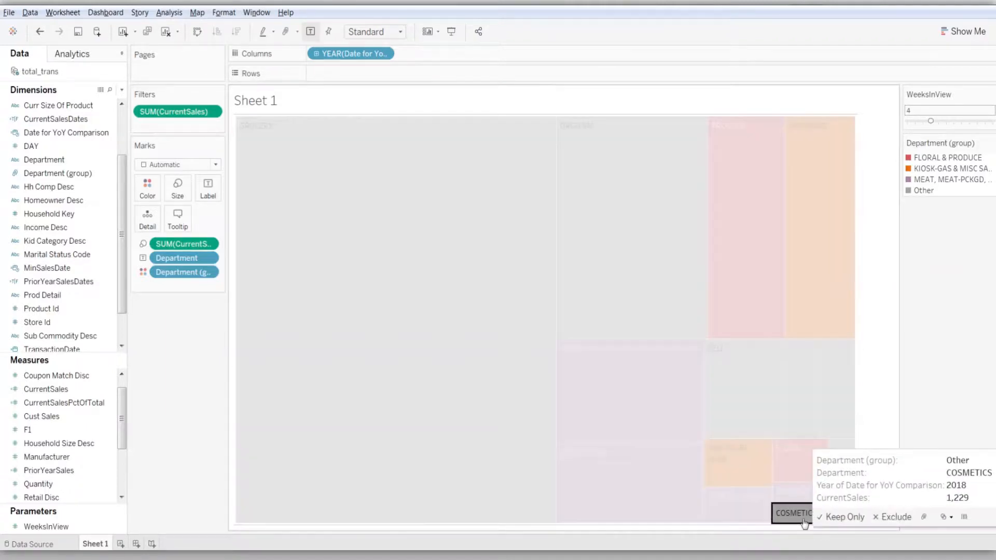
left_click(650, 292, "ctrl")
left_click(770, 281)
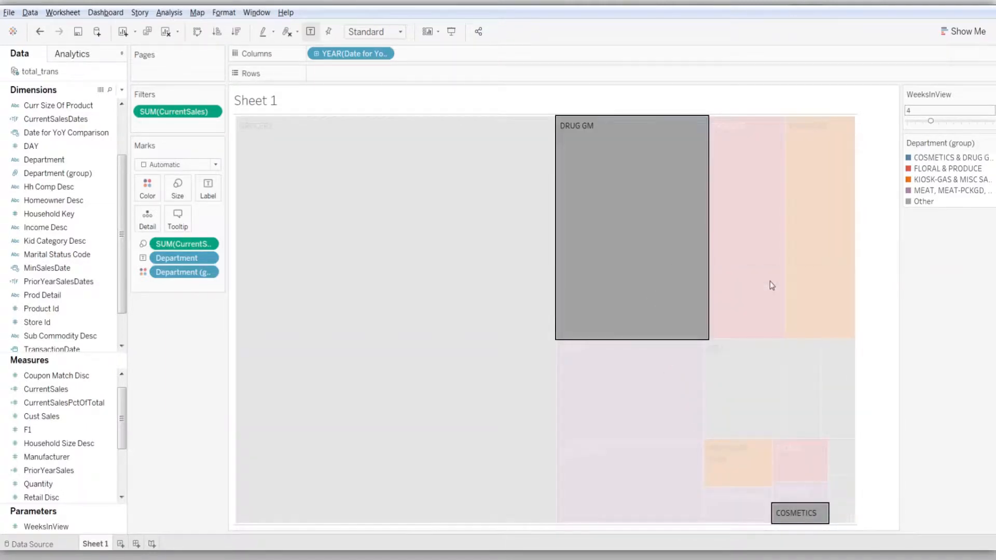
left_click(877, 356)
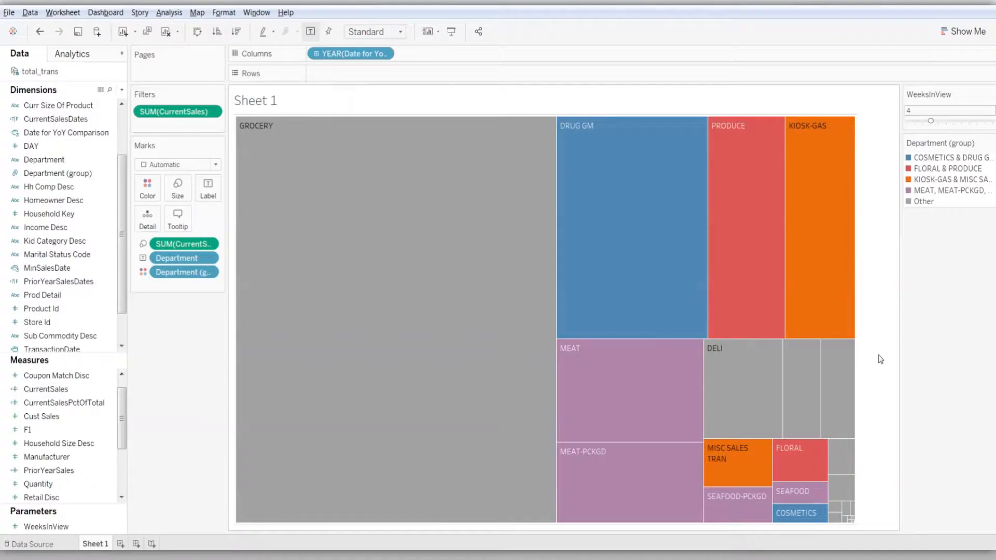
left_click(845, 407)
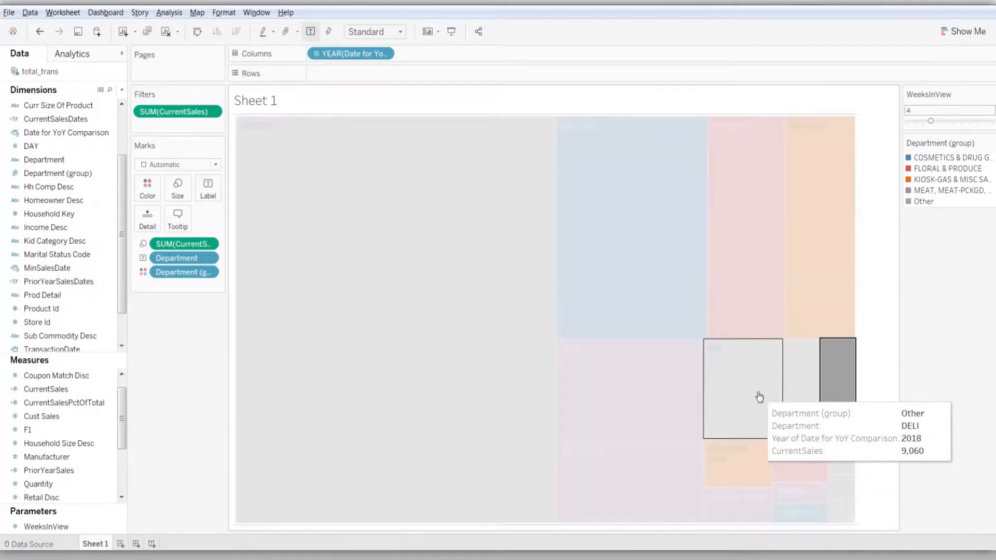
left_click(758, 402, "ctrl")
left_click(878, 380)
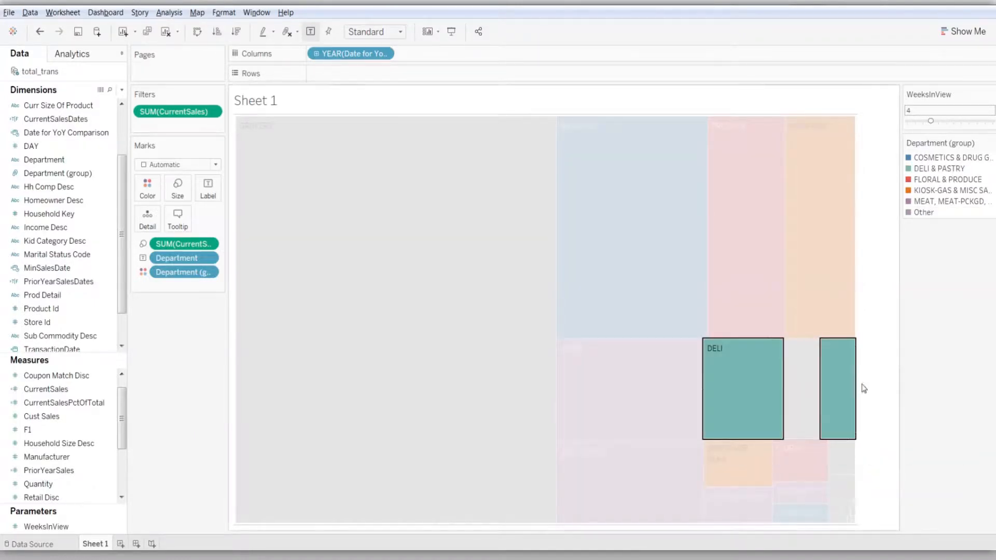
Add NUTRITION to the COSMETICS and DRUG GM group, and SALAD BAR to the FLORAL and PRODUCE group
left_click(803, 388)
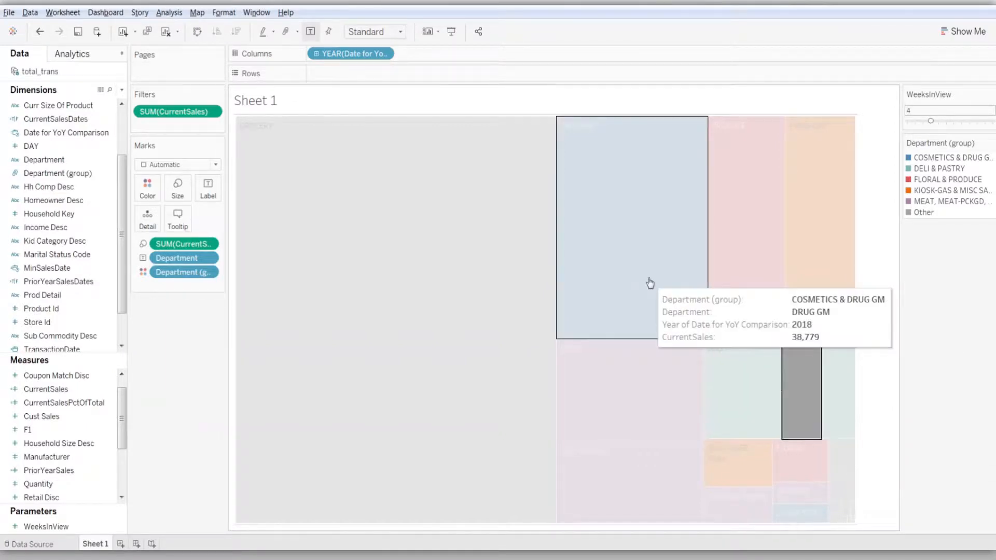
left_click(650, 282, "ctrl")
left_click(772, 268)
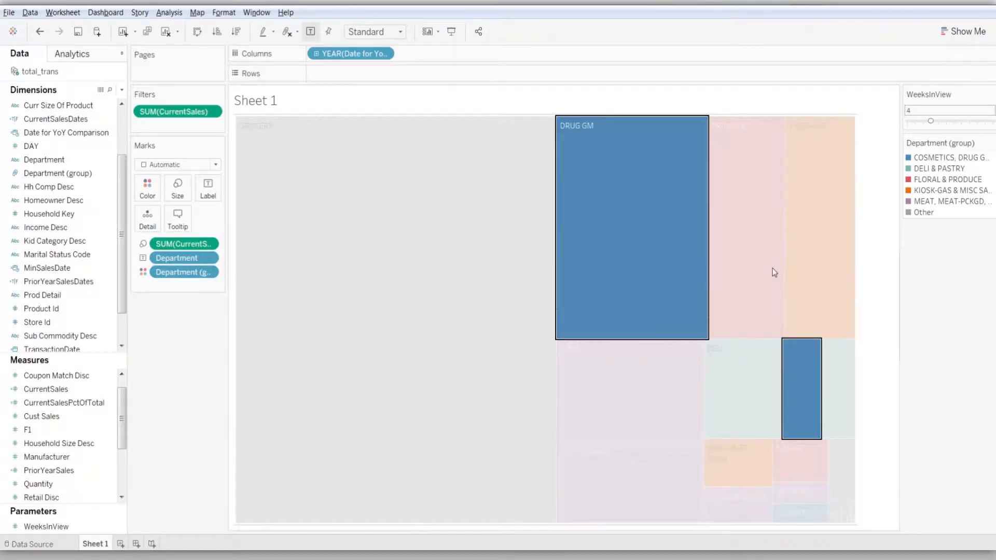
left_click(890, 409)
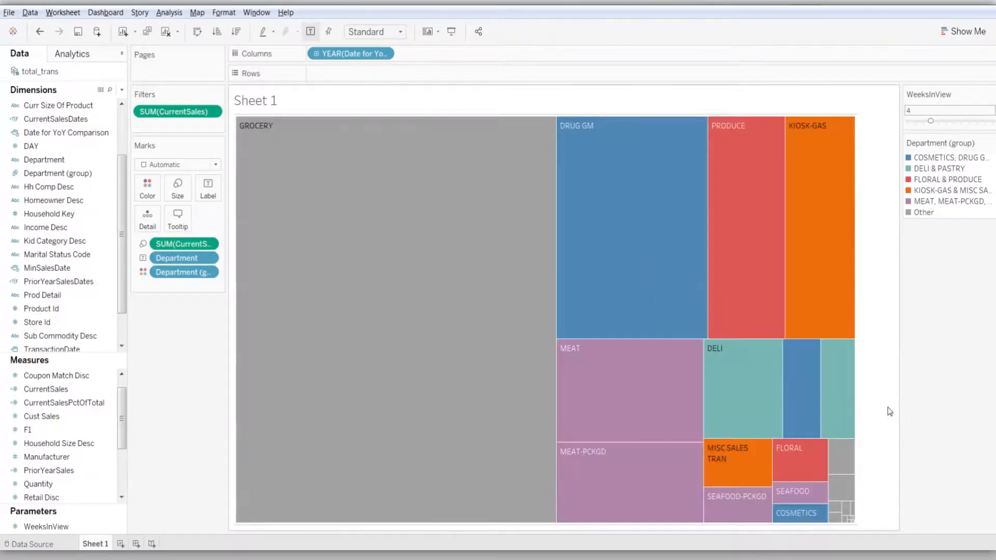
left_click(842, 461)
left_click(760, 288, "ctrl")
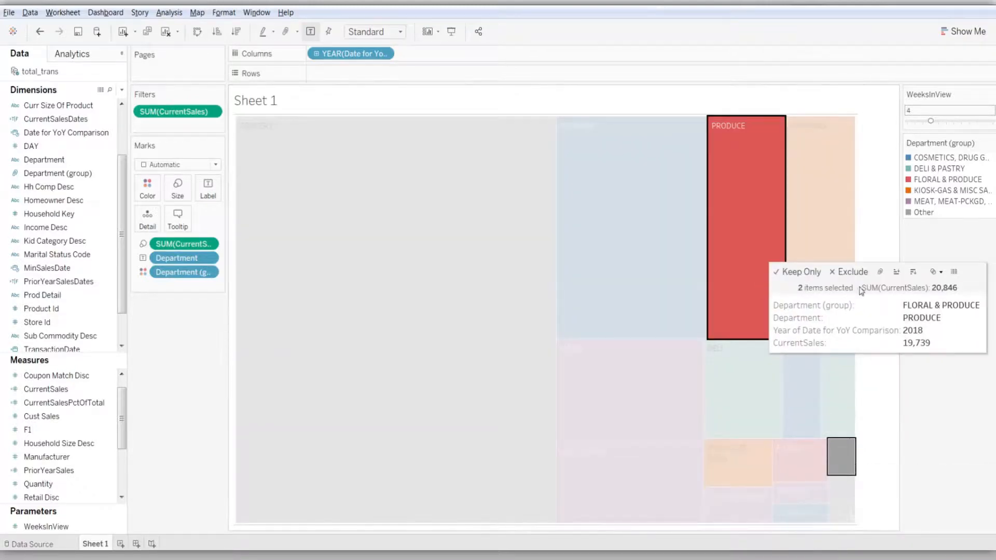
left_click(880, 272)
left_click(861, 407)
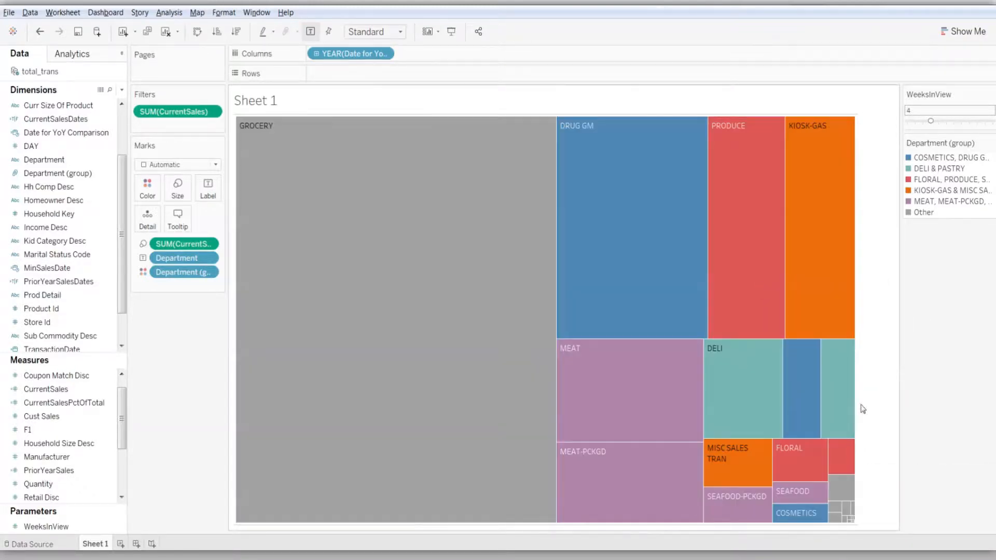
Group SPIRITS with GROCERY in the treemap
left_click(846, 485)
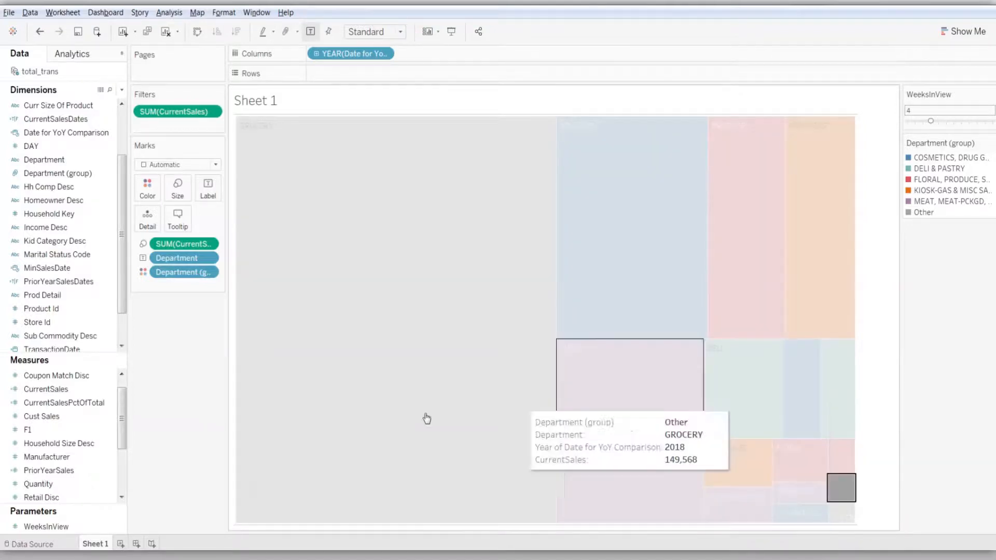
left_click(398, 433, "ctrl")
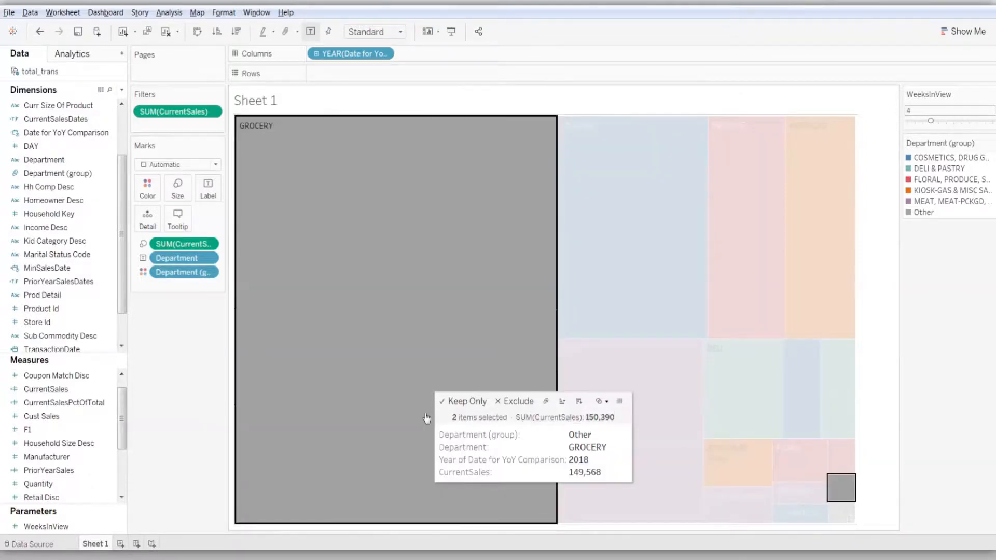
left_click(546, 403)
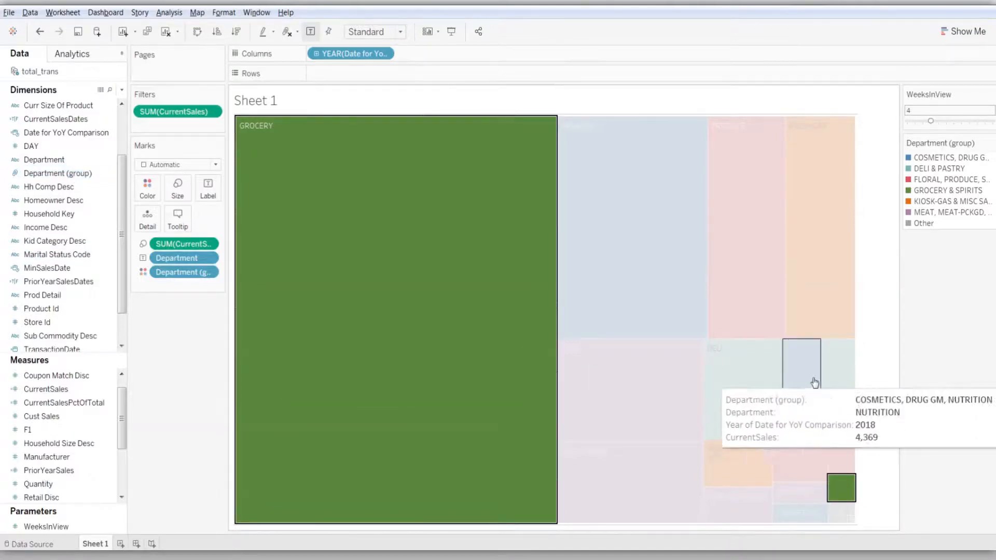
left_click(884, 383)
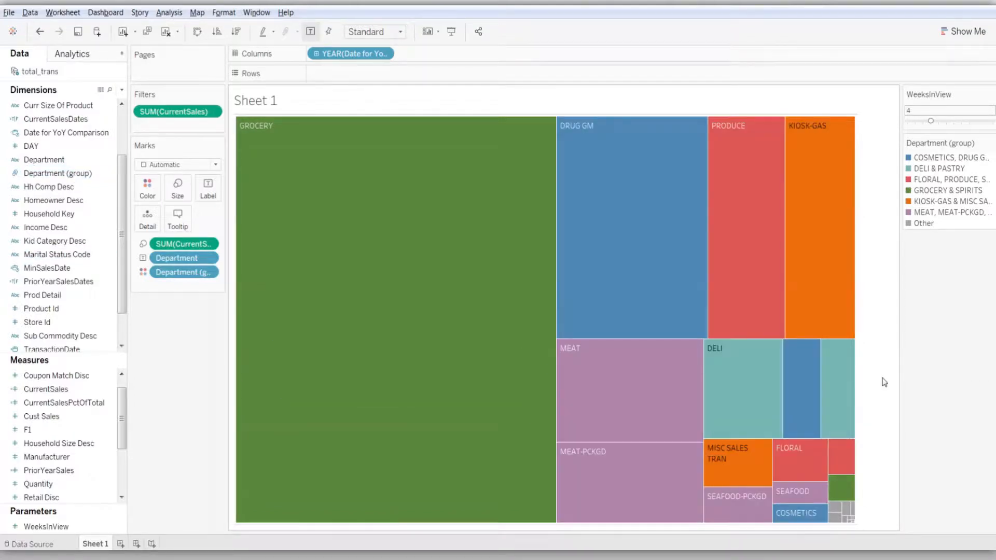
Add CHEF SHOPPE and MISC. TRANS. to the group containing KIOSK-GAS and MISC SALES TRAN
left_click(836, 509)
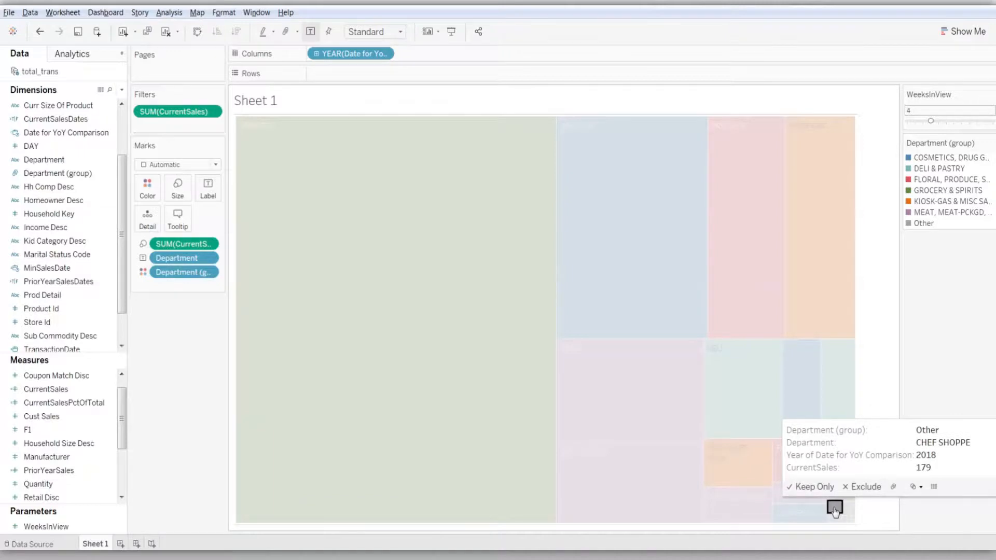
left_click(749, 476, "ctrl")
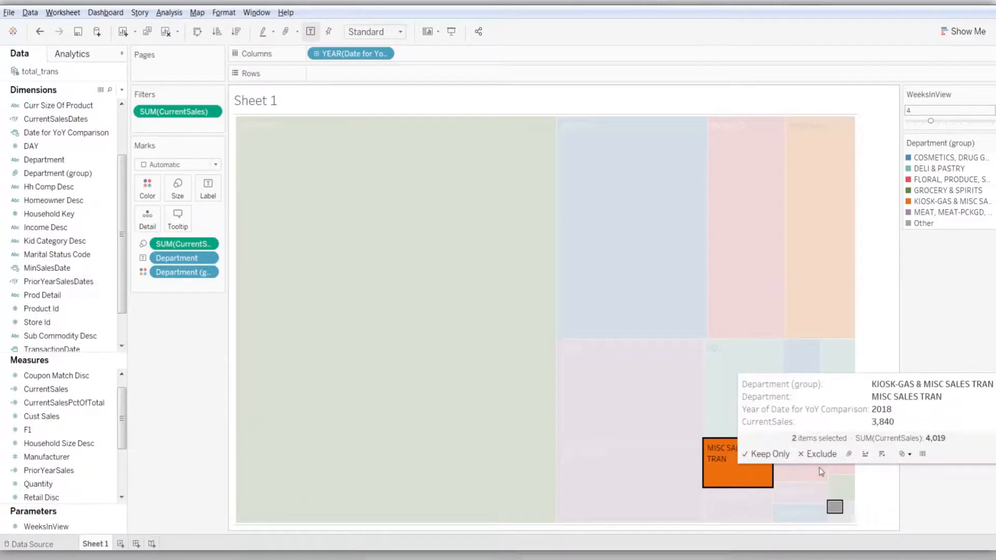
left_click(849, 454)
left_click(873, 477)
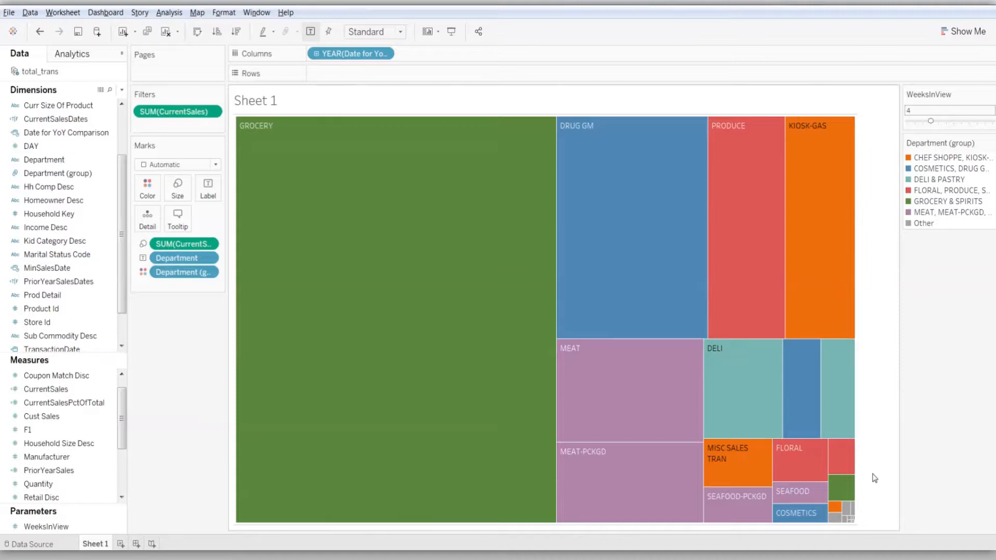
left_click(834, 518)
left_click(749, 474, "ctrl")
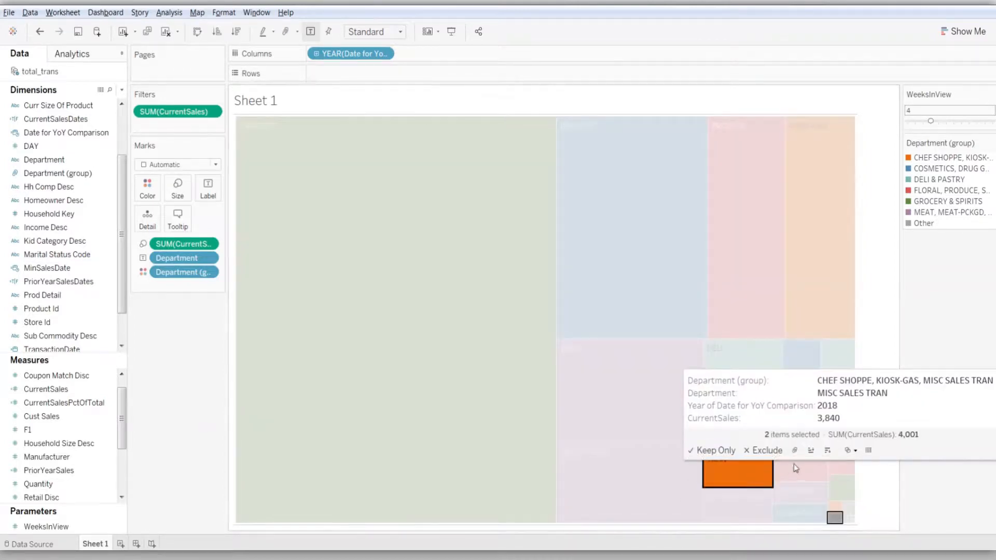
left_click(795, 450)
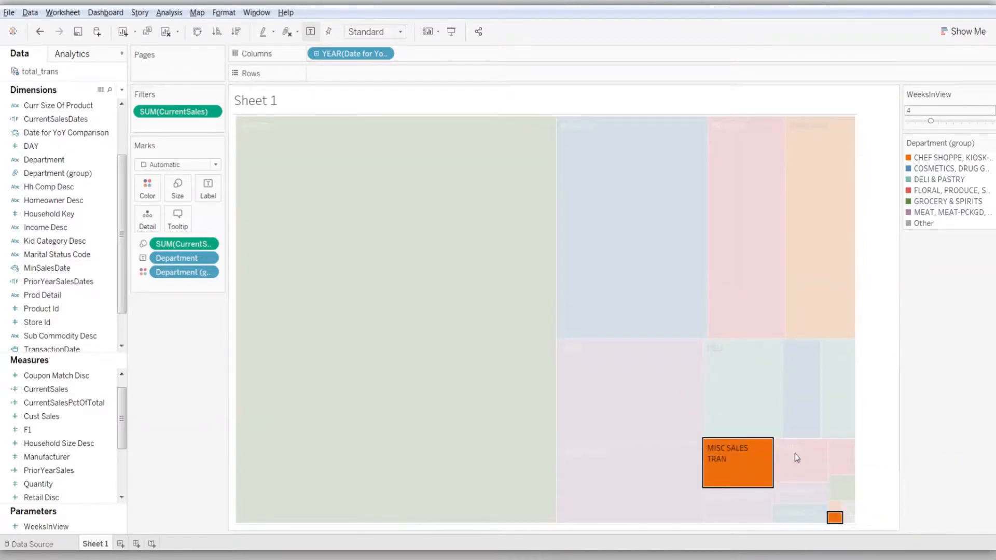
left_click(871, 428)
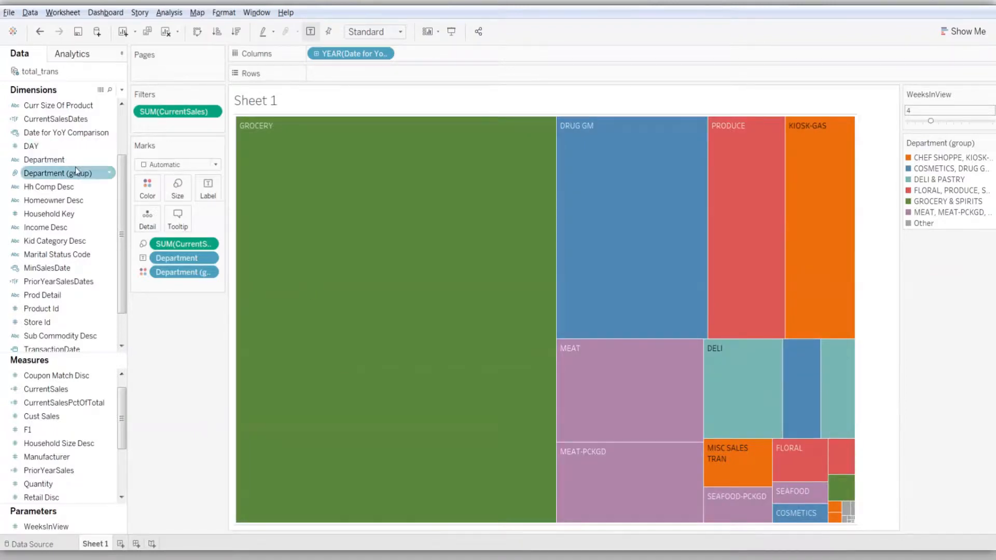
Edit the Department (group) field and move DAIRY DELI from Other into the DELI & PASTRY group
left_click(110, 173)
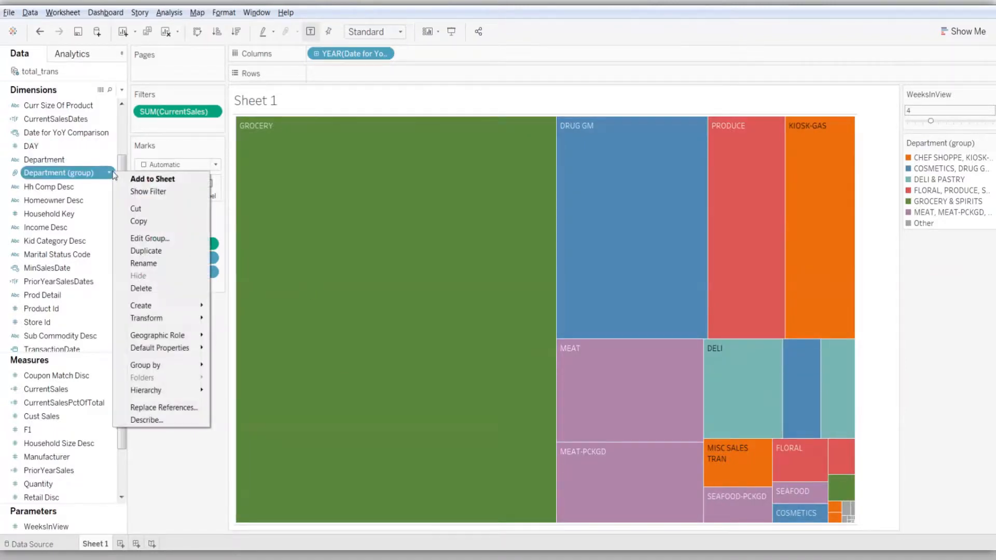
left_click(151, 239)
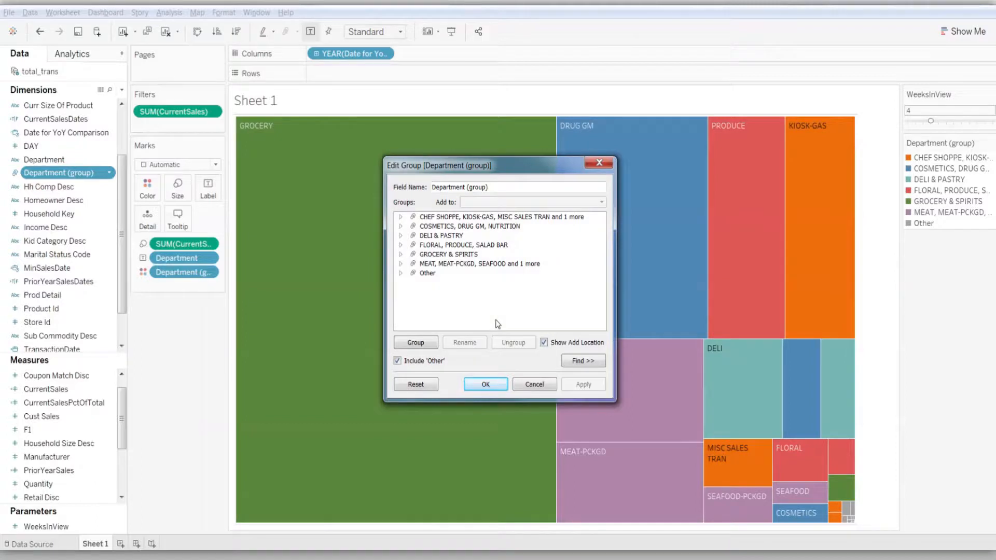
left_click(401, 275)
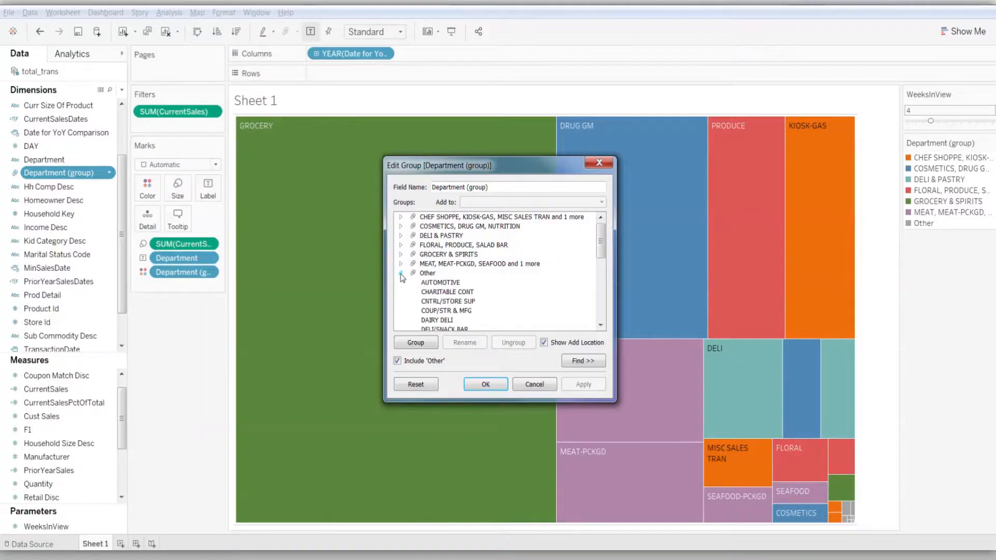
left_click_drag(603, 256, 605, 277)
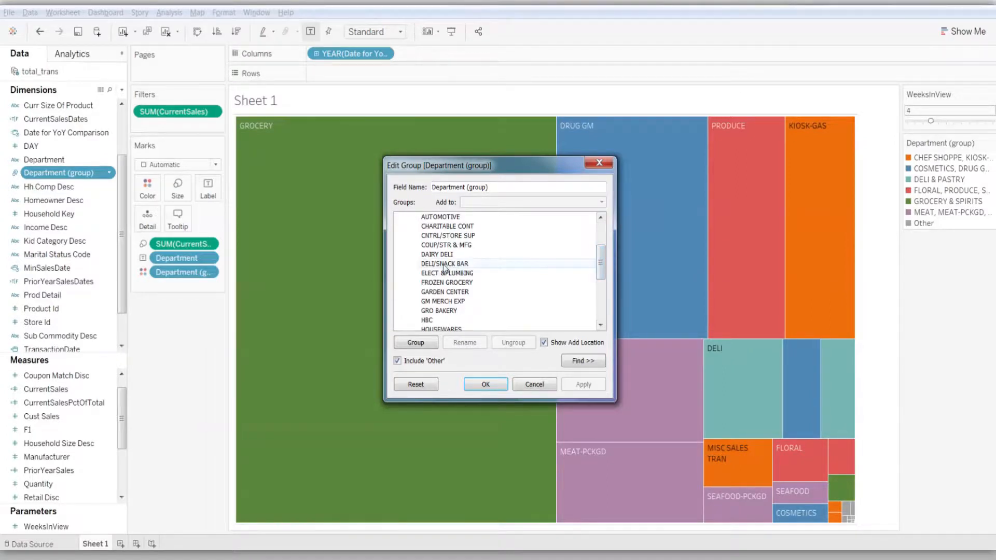
left_click(499, 254)
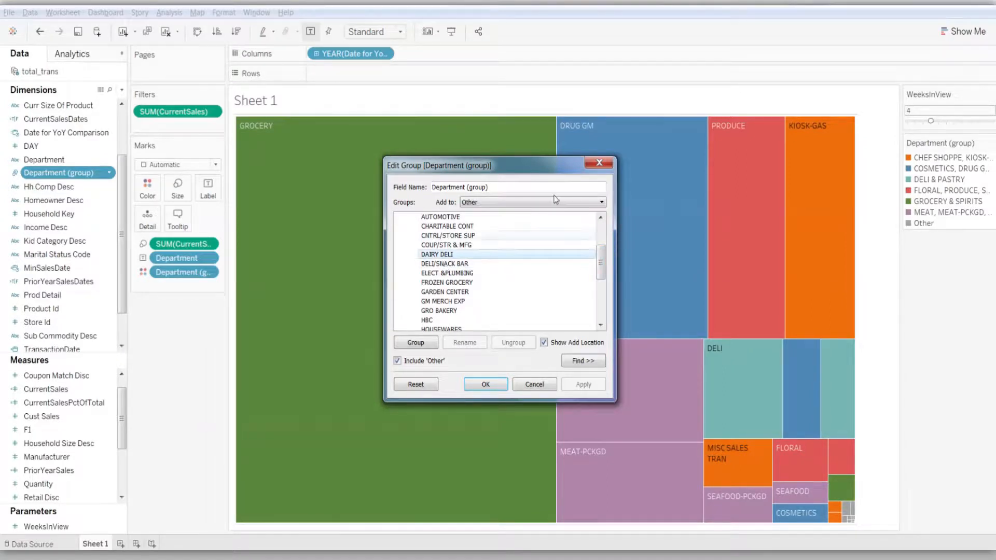
left_click(602, 204)
left_click(579, 234)
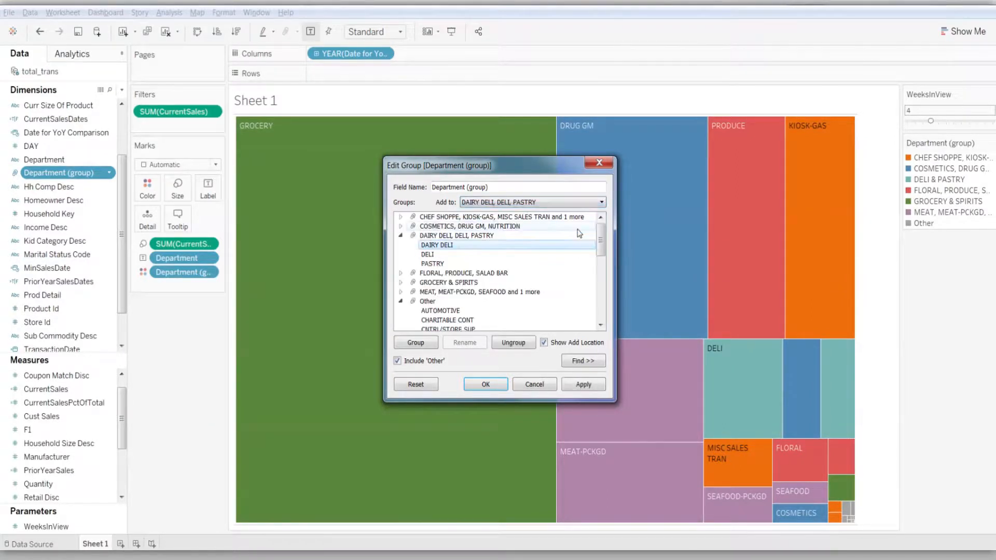
Move PORK from Other into the group containing MEAT, MEAT-PCKGD and SEAFOOD
left_click_drag(600, 240, 607, 318)
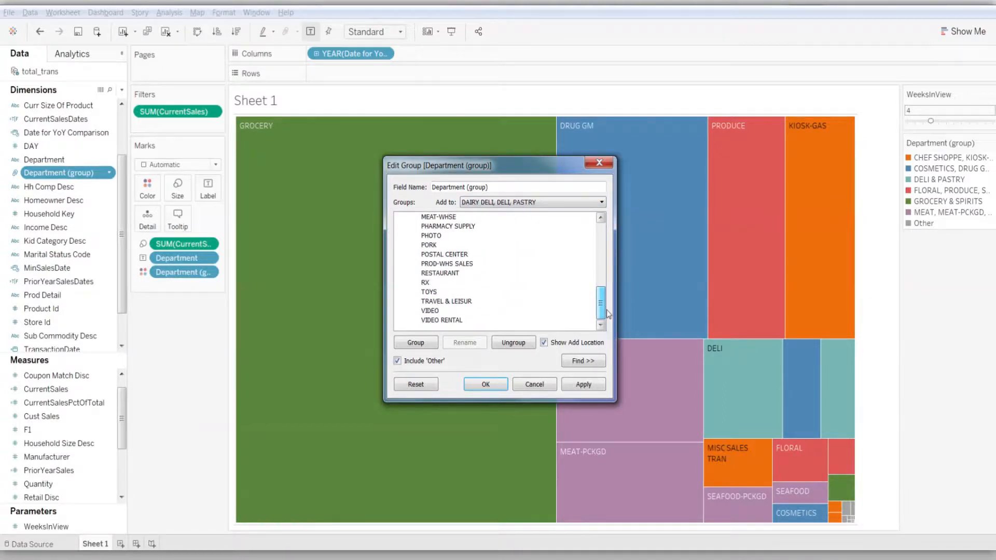
left_click(507, 245)
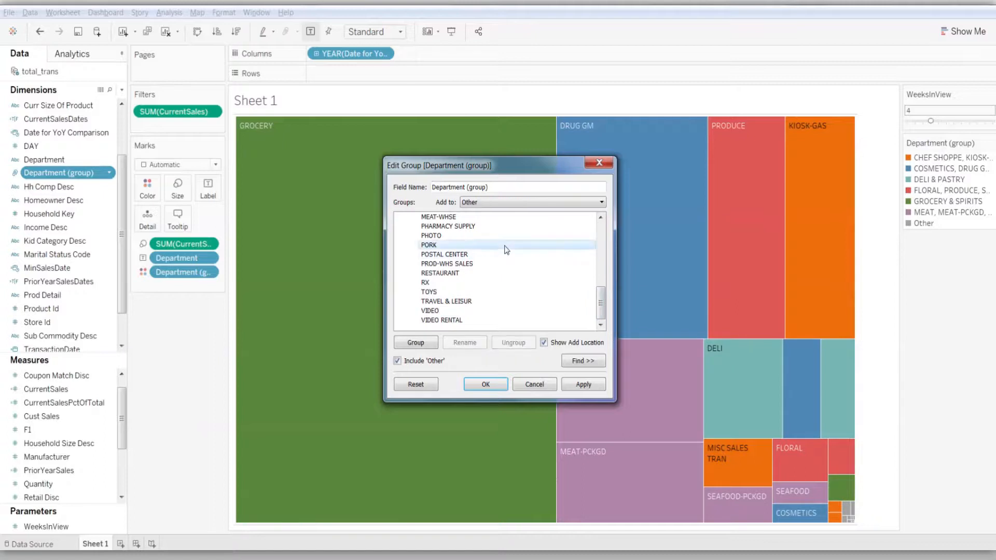
left_click(603, 202)
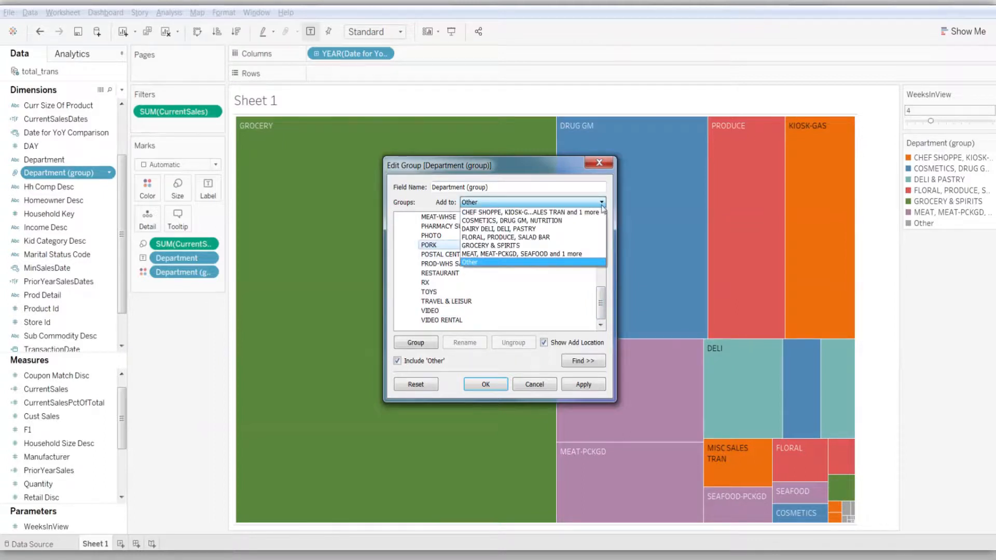
left_click(578, 254)
Move DELI/SNACK BAR from Other into the group containing DAIRY DELI, DELI and PASTRY
left_click_drag(601, 244, 601, 312)
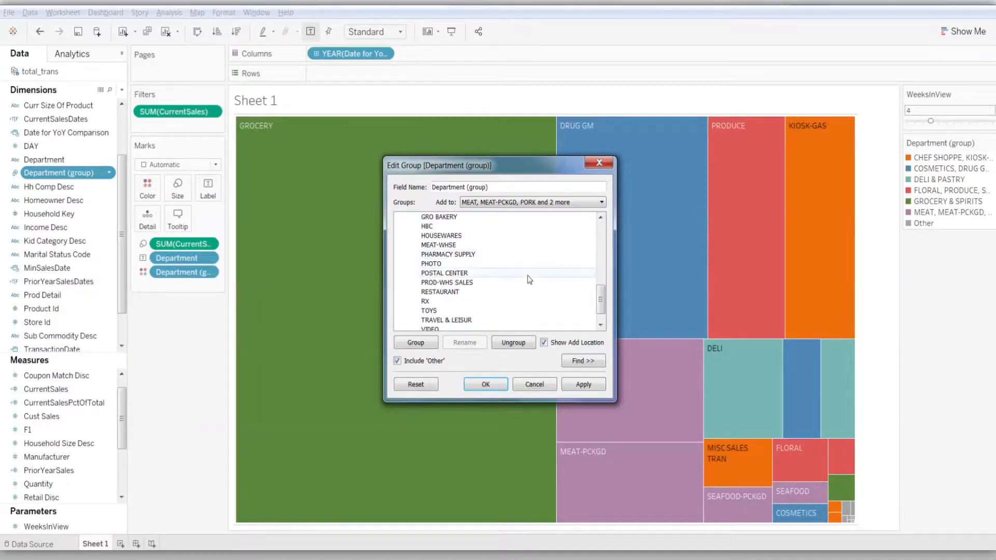
left_click_drag(601, 298, 600, 269)
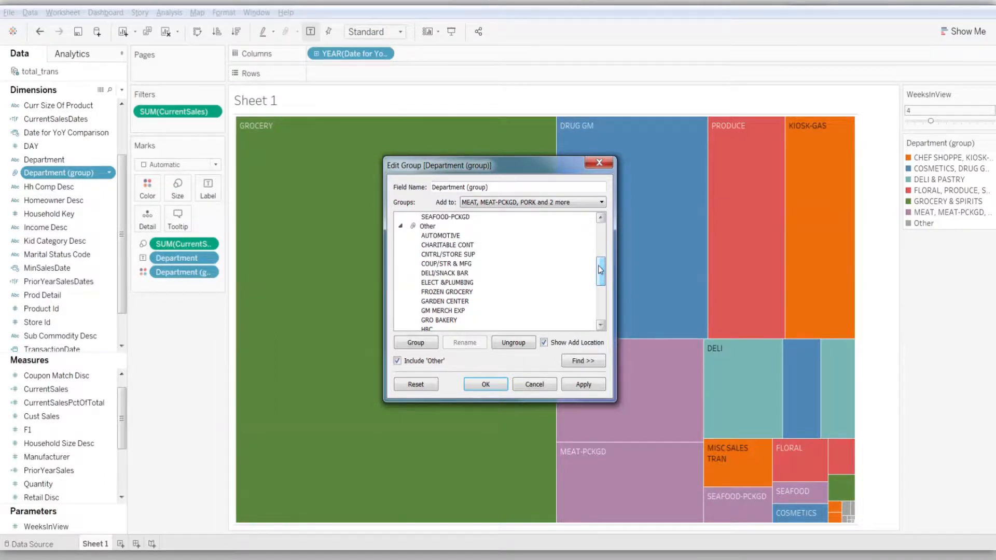
left_click(518, 273)
left_click(602, 202)
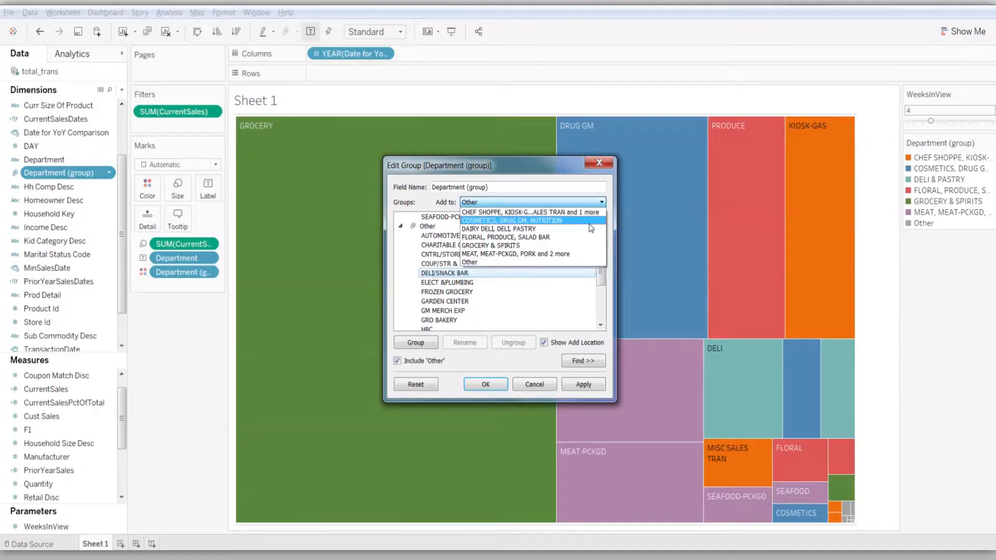
left_click(535, 236)
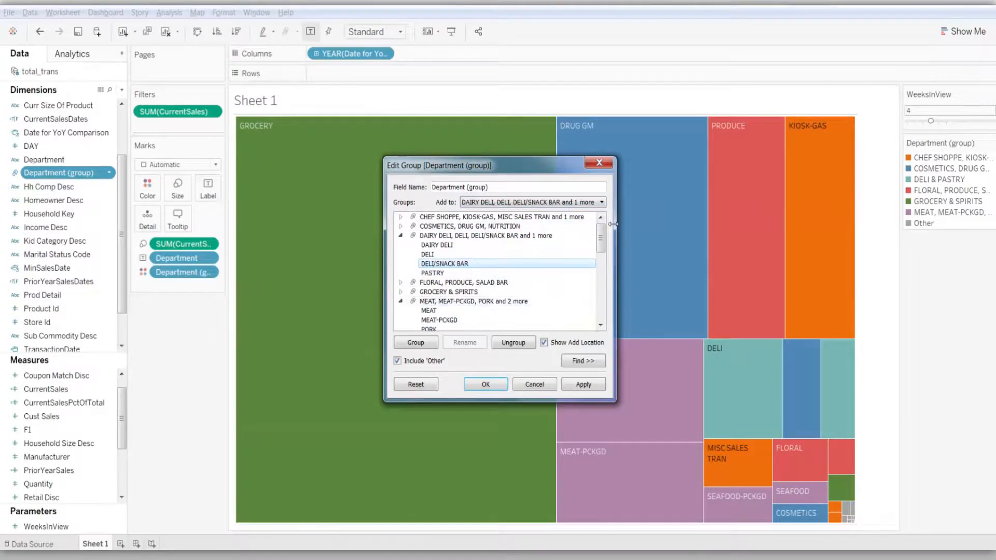
Move all remaining departments in Other into the group containing CHEF SHOPPE, KIOSK-GAS and MISC SALES TRAN
left_click_drag(601, 236, 603, 266)
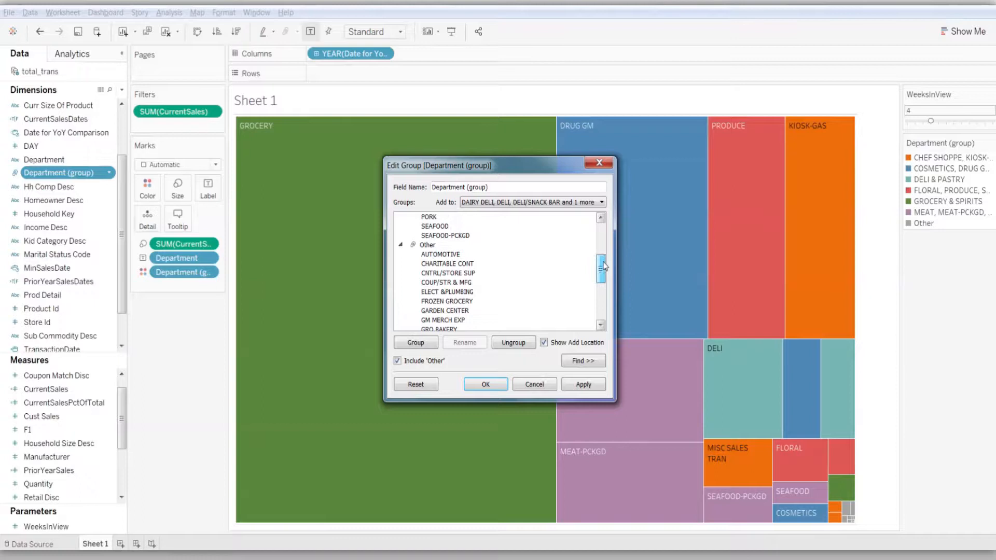
left_click(458, 246)
left_click(601, 202)
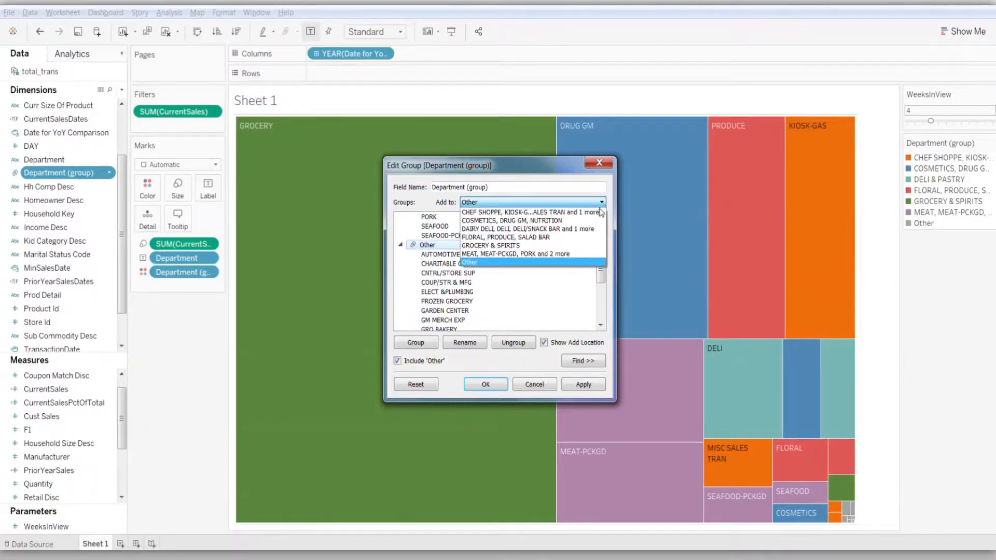
left_click(600, 213)
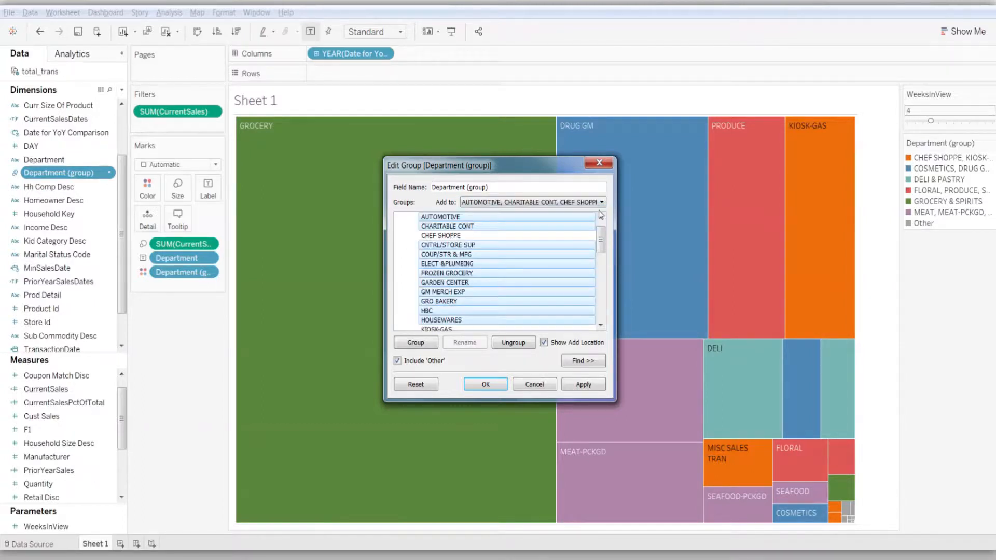
Collapse the group starting with AUTOMOTIVE and CHARITABLE CONT and rename it as Misc. Other
left_click_drag(602, 232, 602, 226)
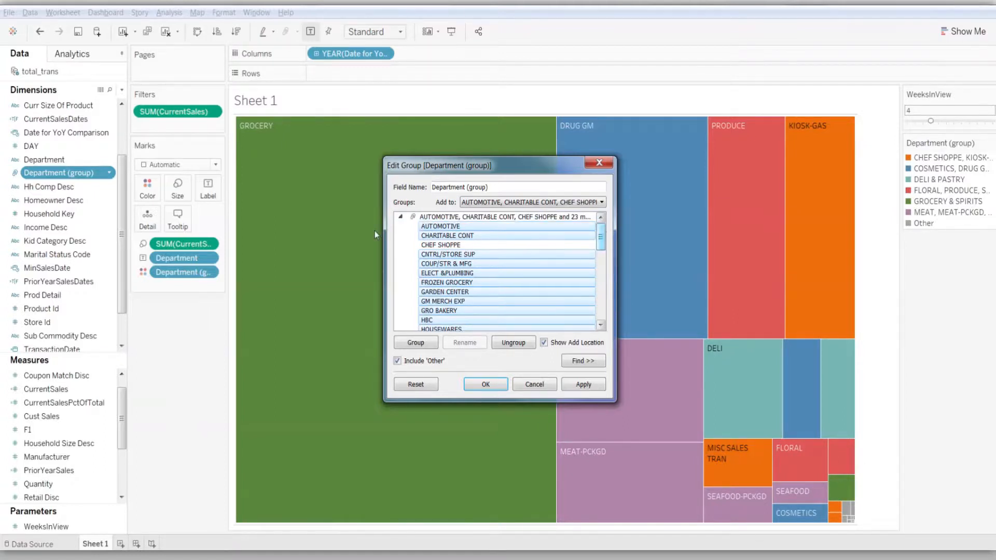
left_click(401, 218)
left_click(473, 220)
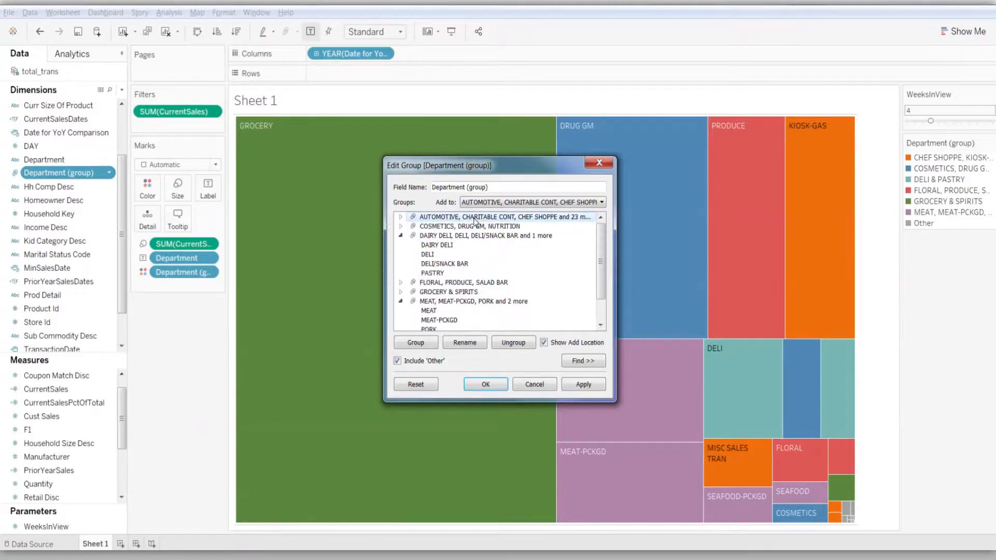
left_click(471, 345)
type("Misc. Other")
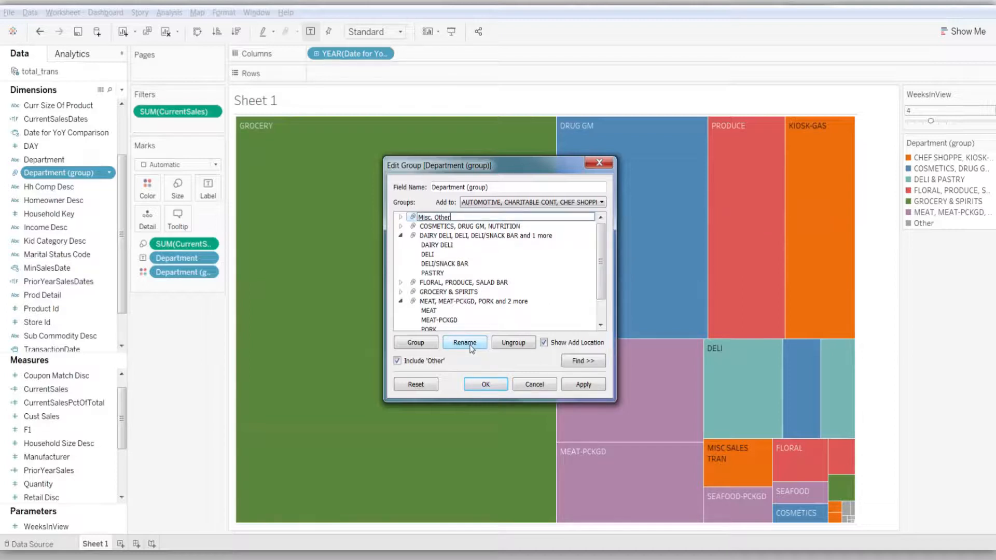
key("Return")
Rename the COSMETICS, DRUG GM, NUTRITION group as Health & Beauty
left_click(473, 228)
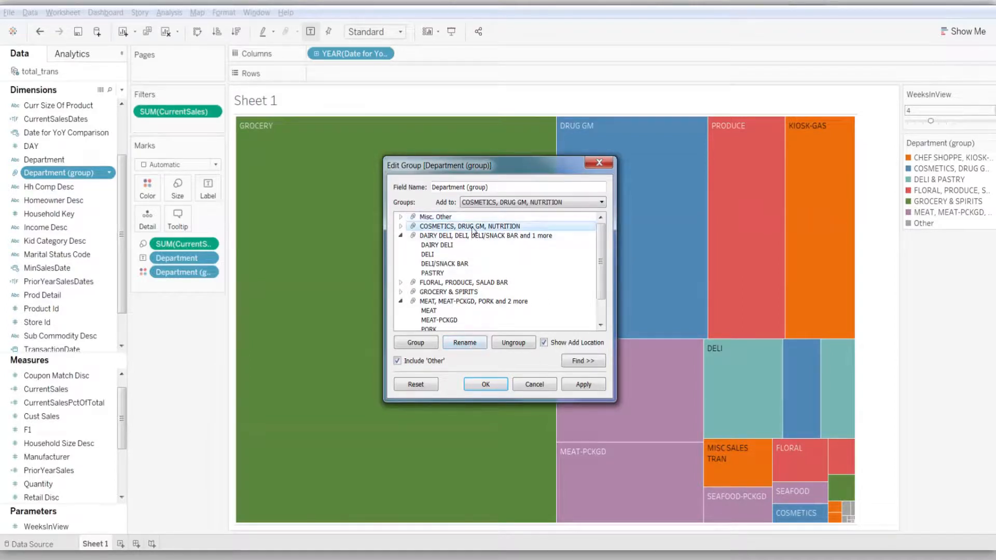
left_click(465, 344)
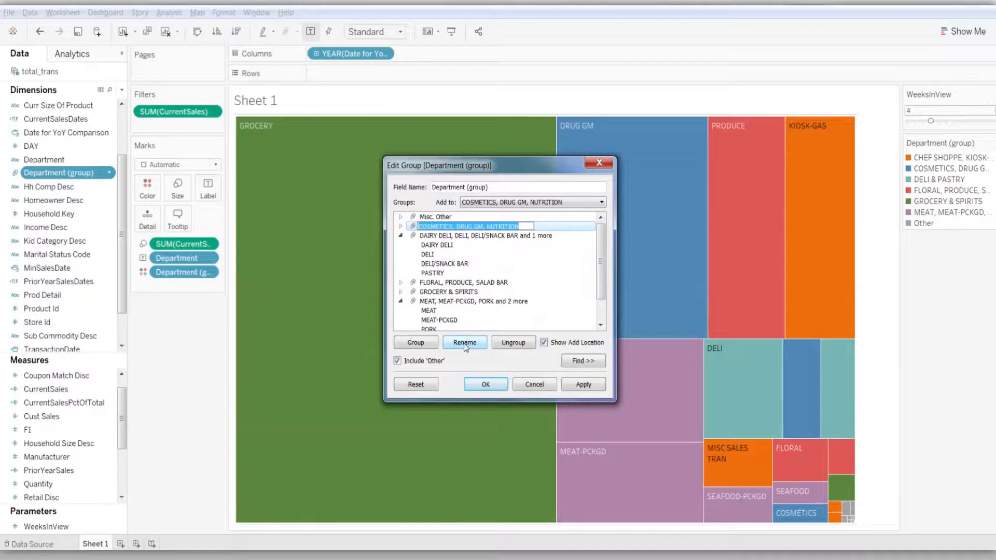
type("Health")
type("& Beauty")
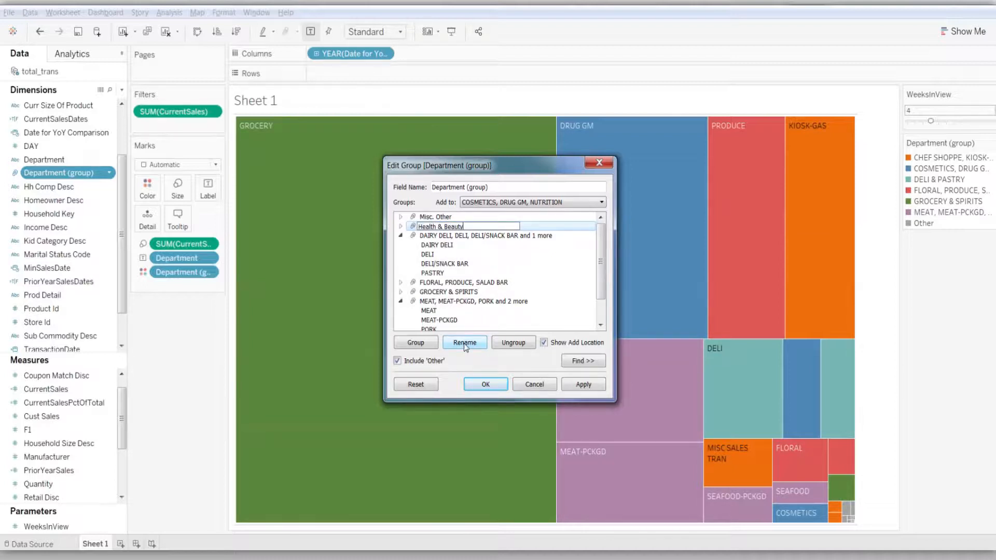
key("Return")
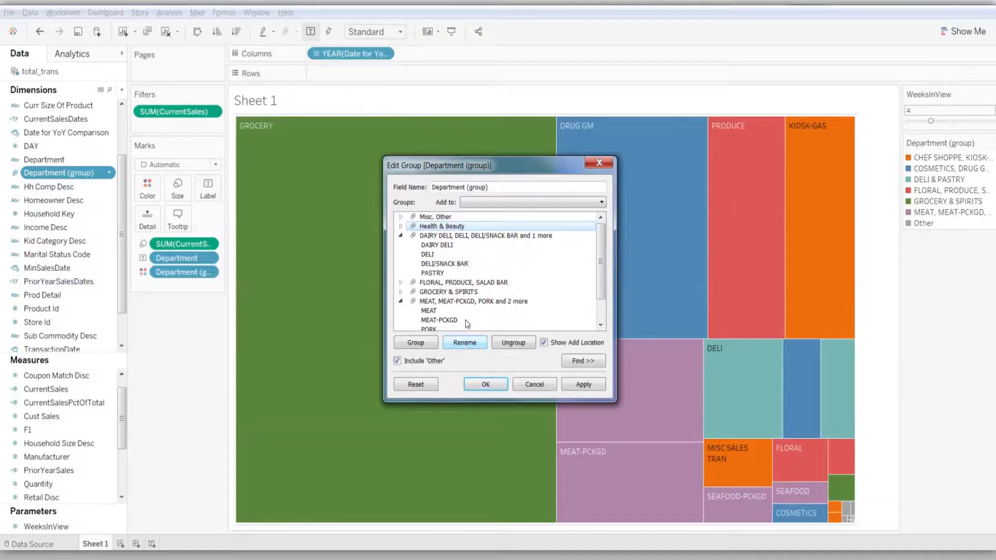
Rename the group containing DAIRY DELI, DELI, DELI/SNACK BAR and PASTRY as Deli & Bakery
left_click(485, 236)
left_click(470, 344)
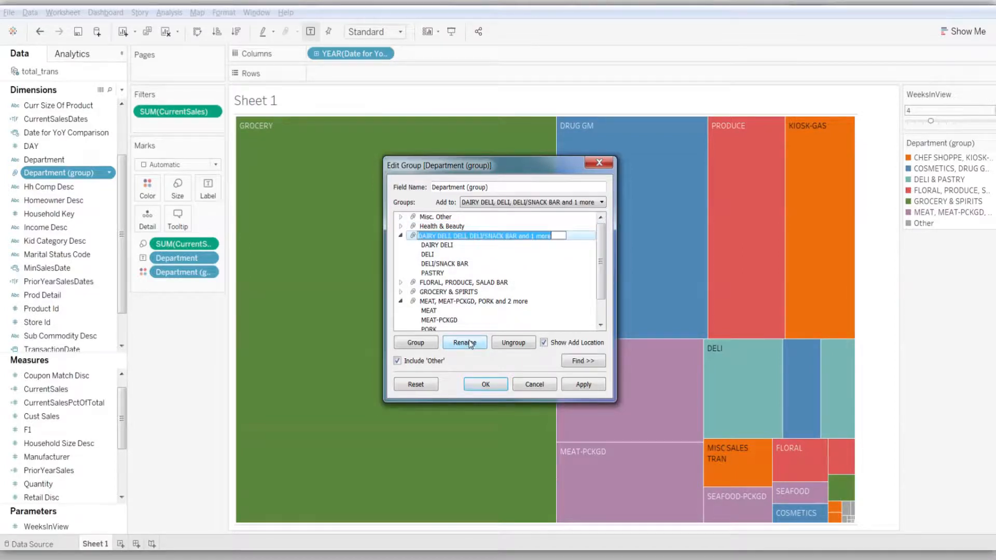
type("Deli & Bakery")
key("Return")
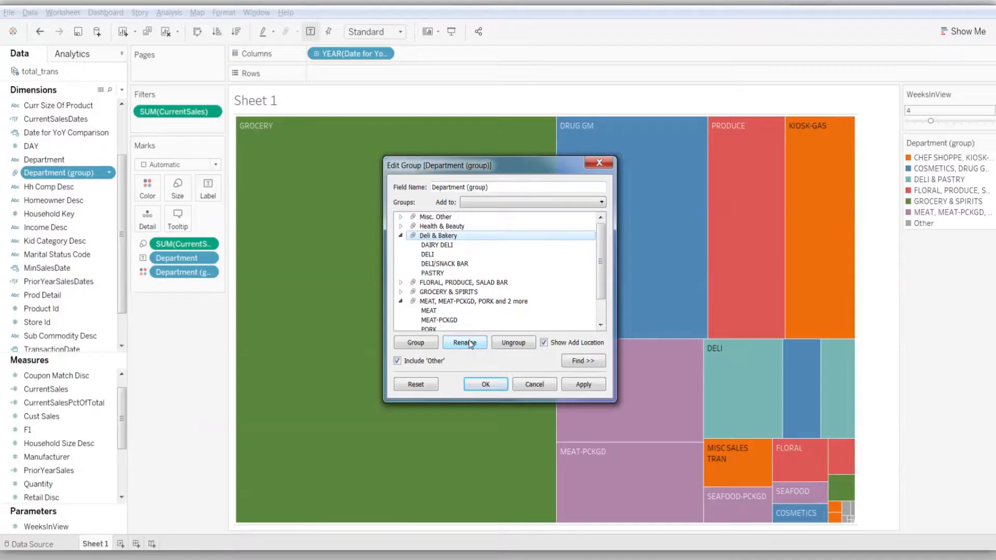
Collapse the Deli & Bakery group and rename the FLORAL, PRODUCE, SALAD BAR group as Produce, Floral & Garden
left_click(401, 236)
left_click(436, 245)
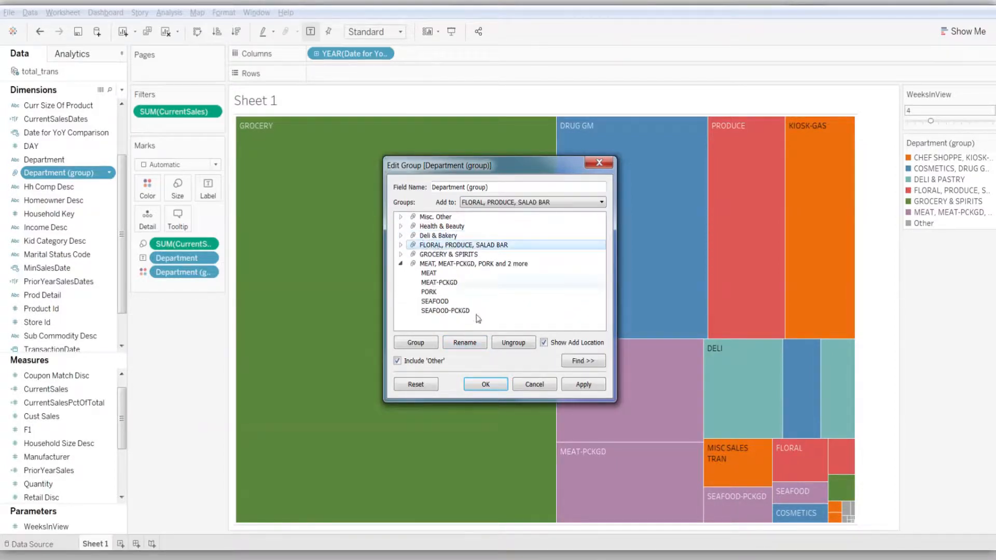
left_click(481, 344)
type("Produc")
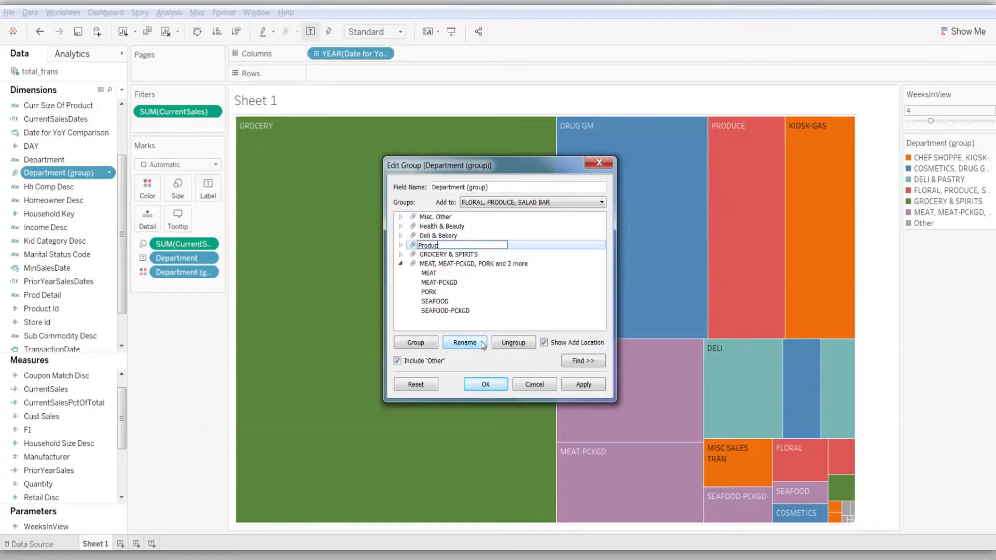
type("e, Floral & Garden")
key("Return")
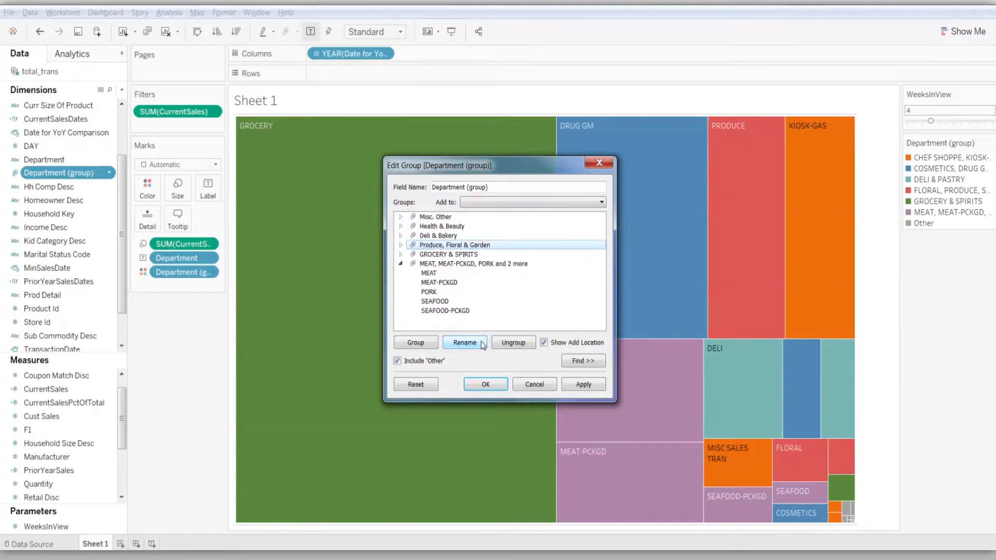
Rename the group containing MEAT, MEAT-PCKGD, PORK and seafood as Meat & Seafood, and accept the group edits
left_click(452, 264)
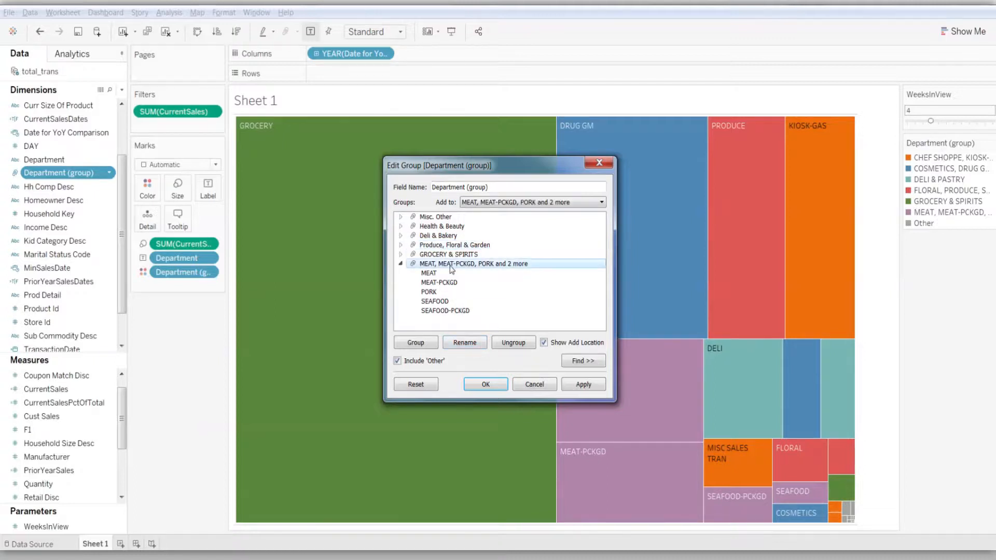
left_click(463, 345)
type("Meat")
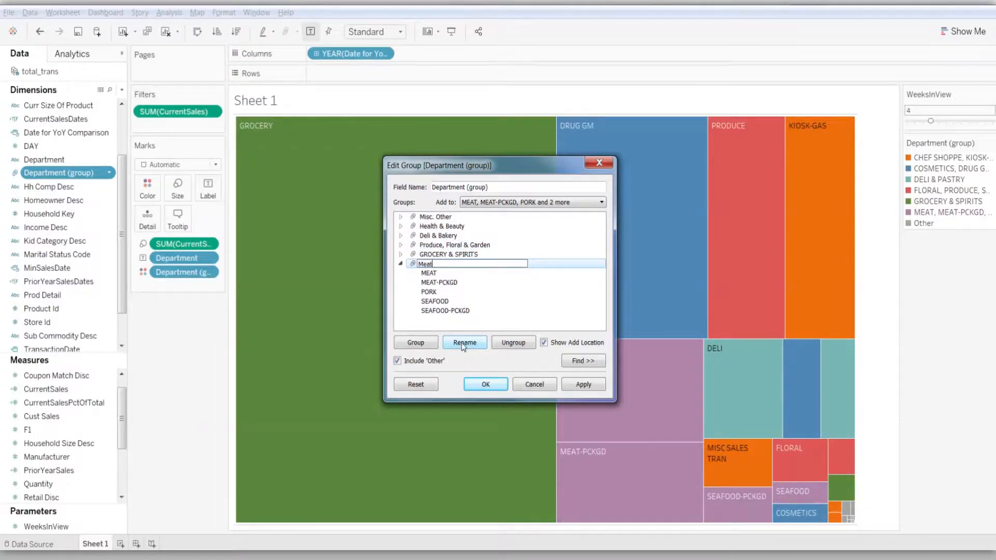
type(" & Seafood")
key("Return")
left_click(486, 385)
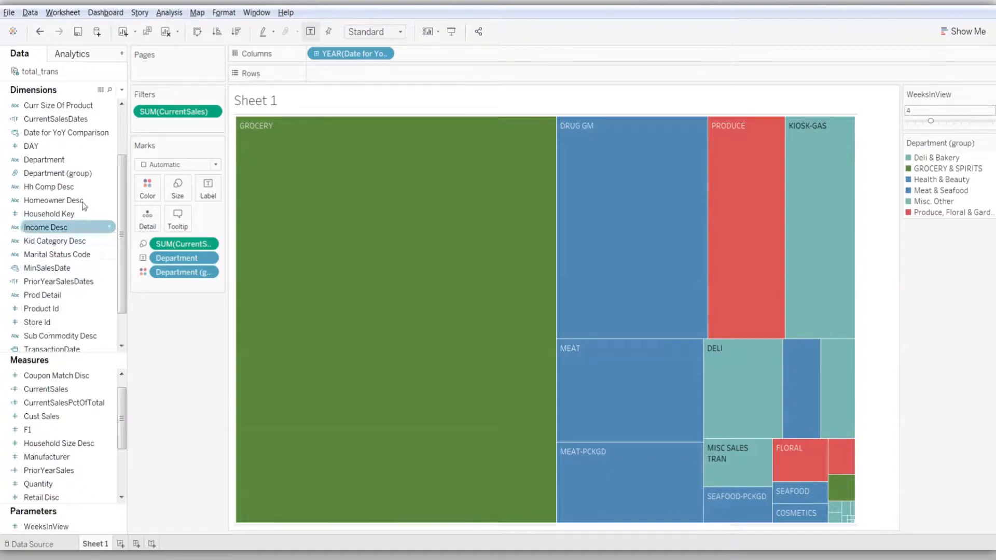
Label the treemap with Department (group) and remove the individual Department field from the marks
left_click_drag(57, 173, 207, 187)
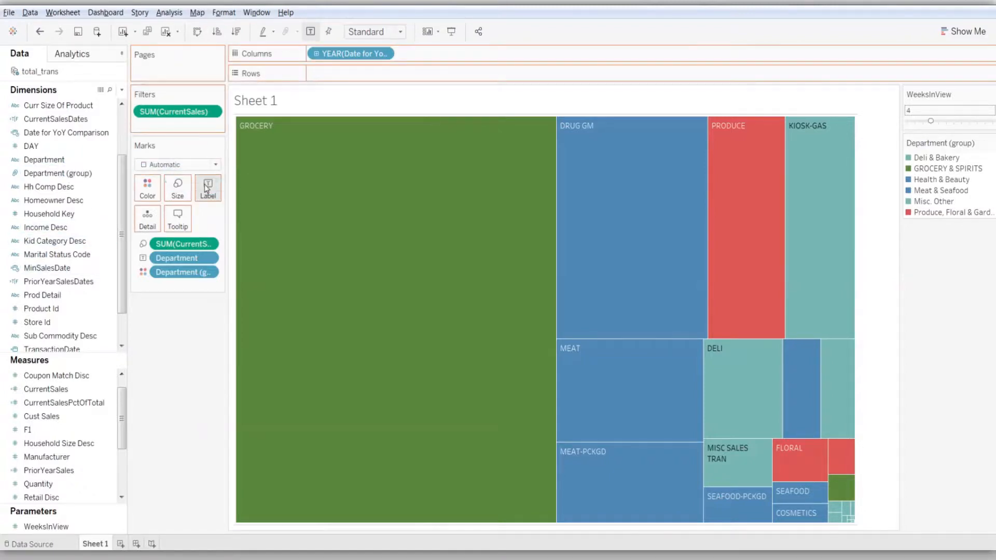
left_click(208, 258)
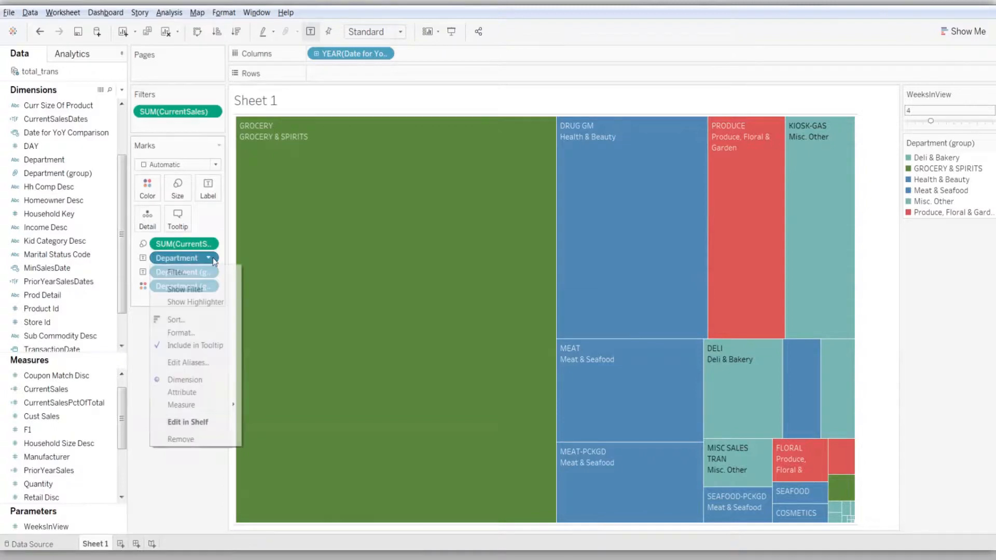
left_click(198, 439)
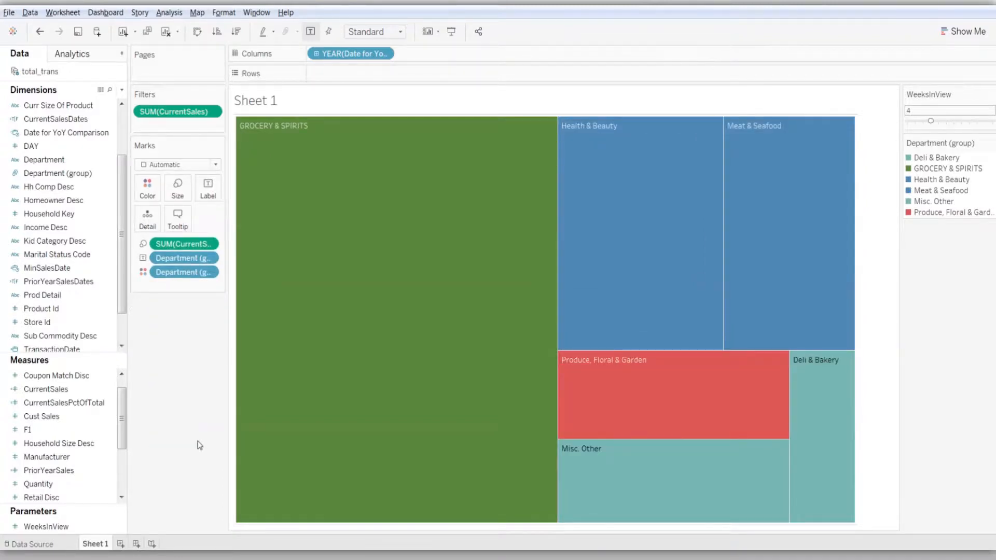
Color the treemap by SalesGrowth in place of Department (group)
mouse_move(374, 418)
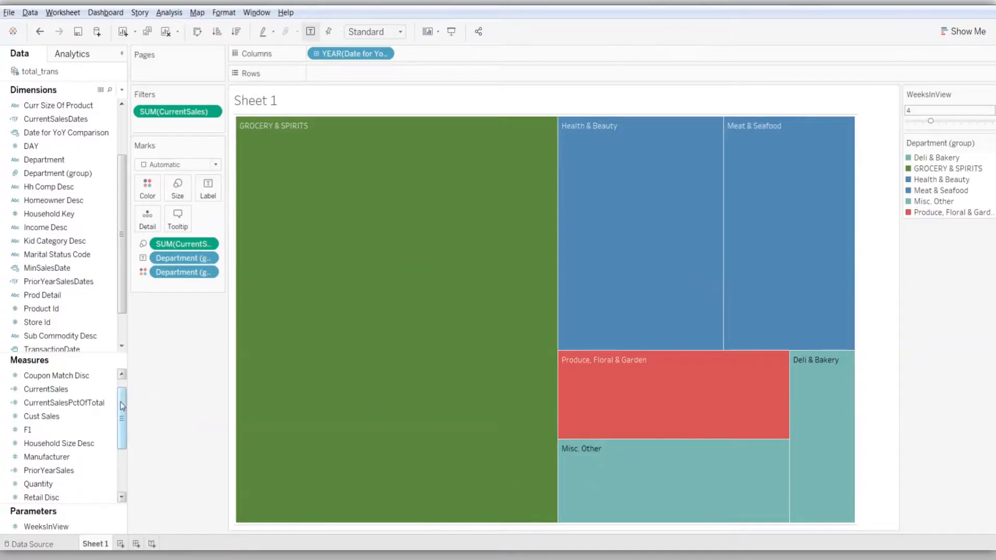
left_click_drag(122, 407, 121, 442)
left_click(68, 459)
left_click_drag(68, 459, 148, 192)
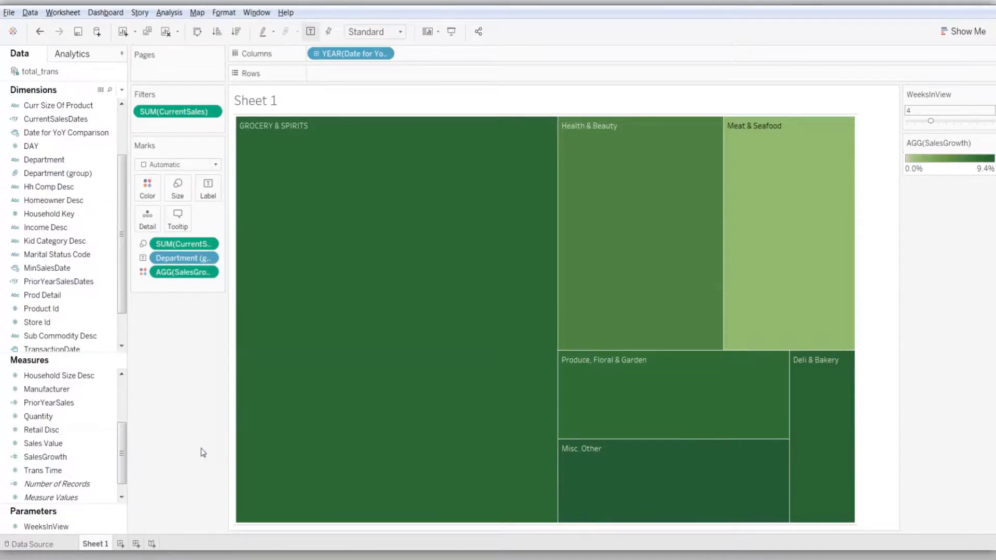
Check the palette and center value in the SalesGrowth color settings without changing them
left_click(147, 188)
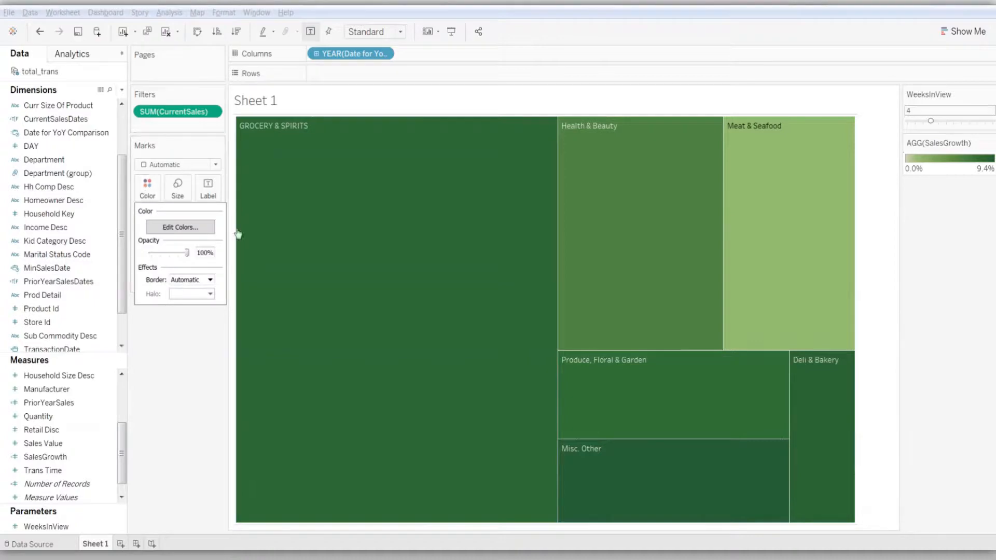
left_click(181, 226)
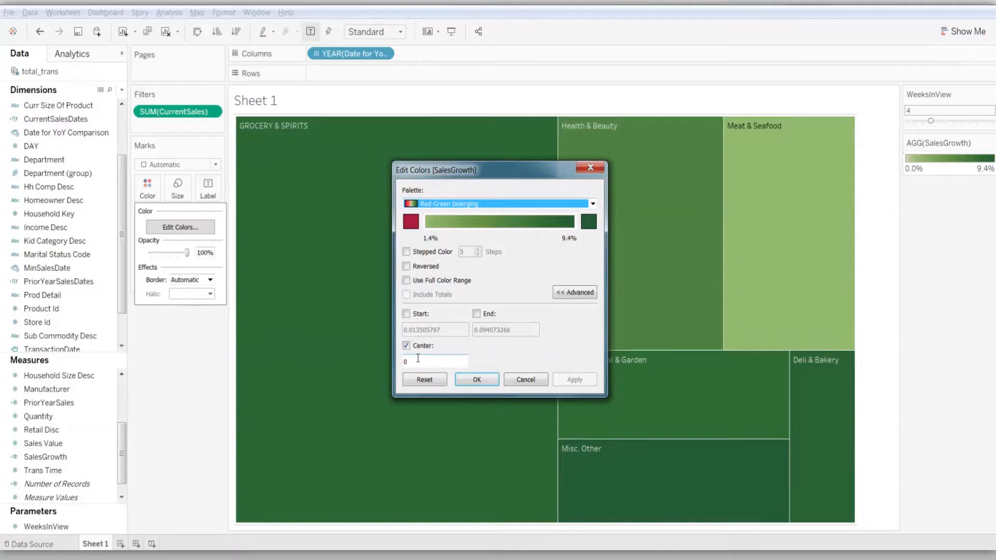
left_click(525, 380)
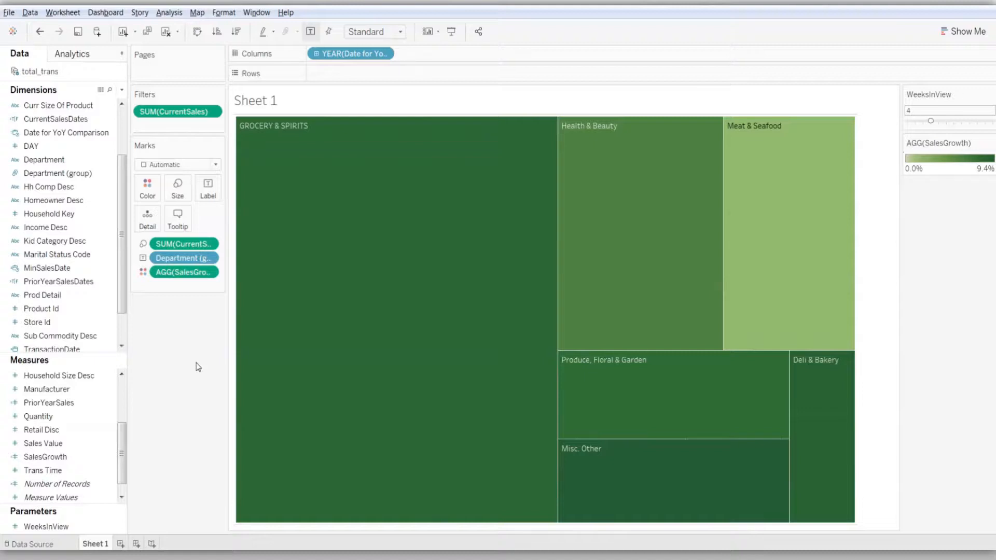
Rename the worksheet Sheet 1 as Sales by Dept Group
right_click(102, 546)
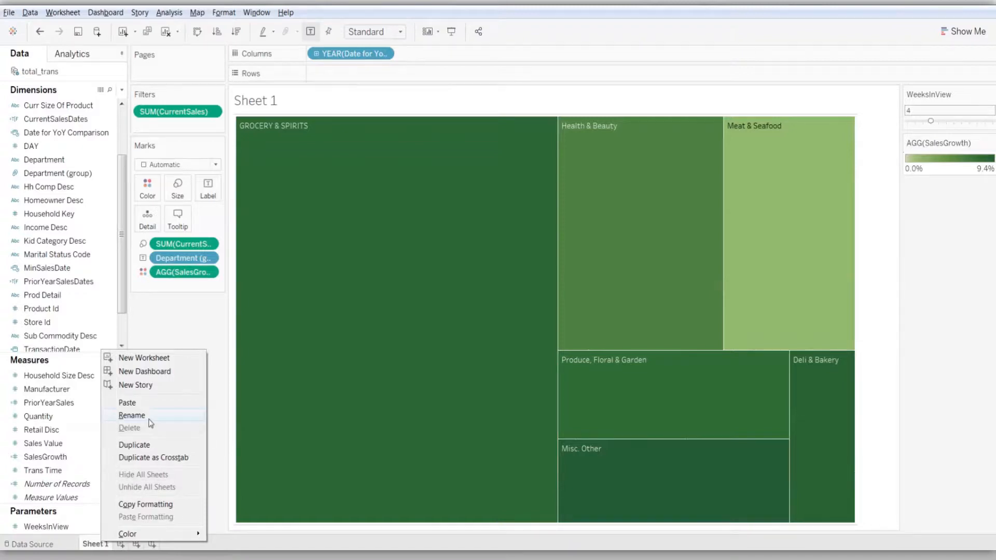
left_click(132, 416)
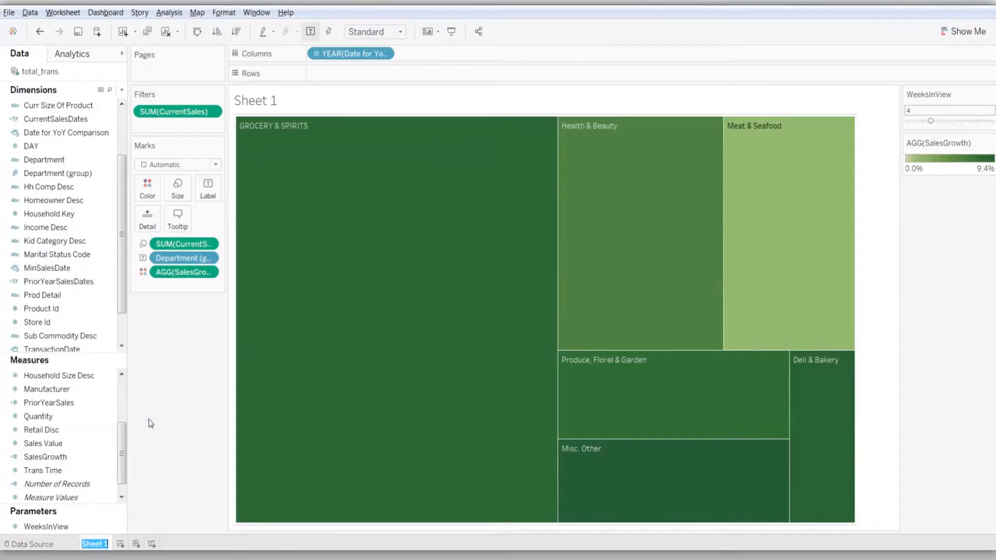
type("Sales by Dept Group")
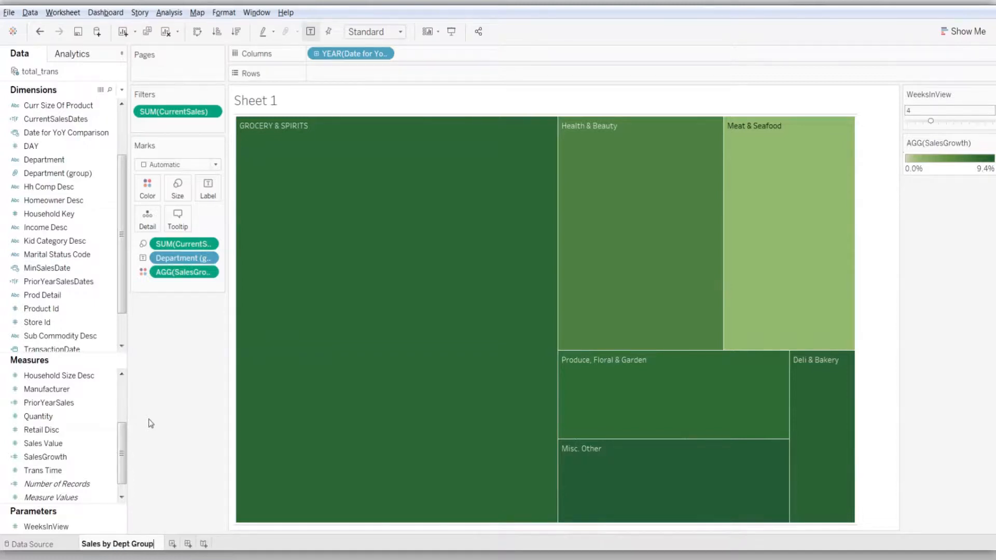
key("Return")
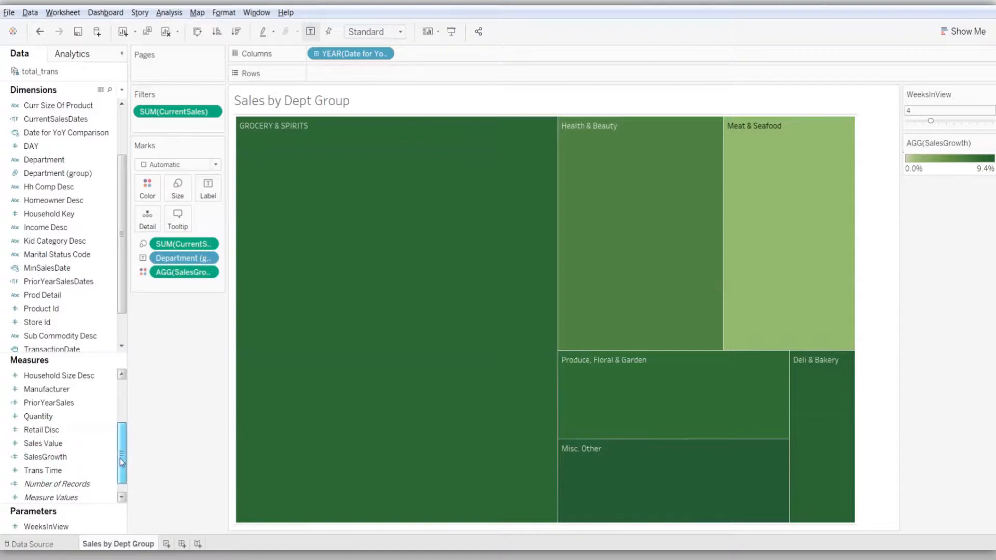
Add SalesGrowth to the treemap labels and CurrentSalesPctOfTotal to the tooltip
left_click_drag(64, 456, 211, 191)
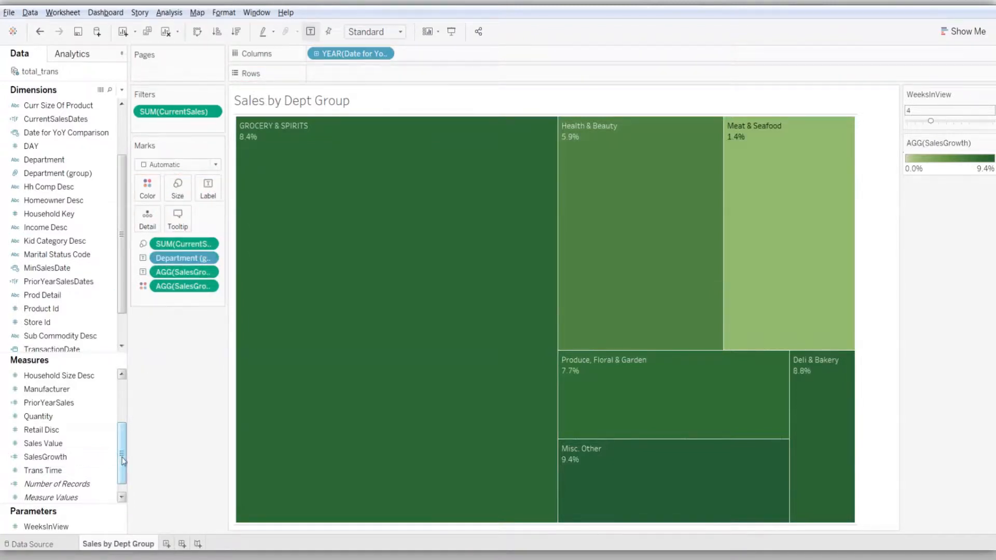
left_click_drag(123, 448, 181, 224)
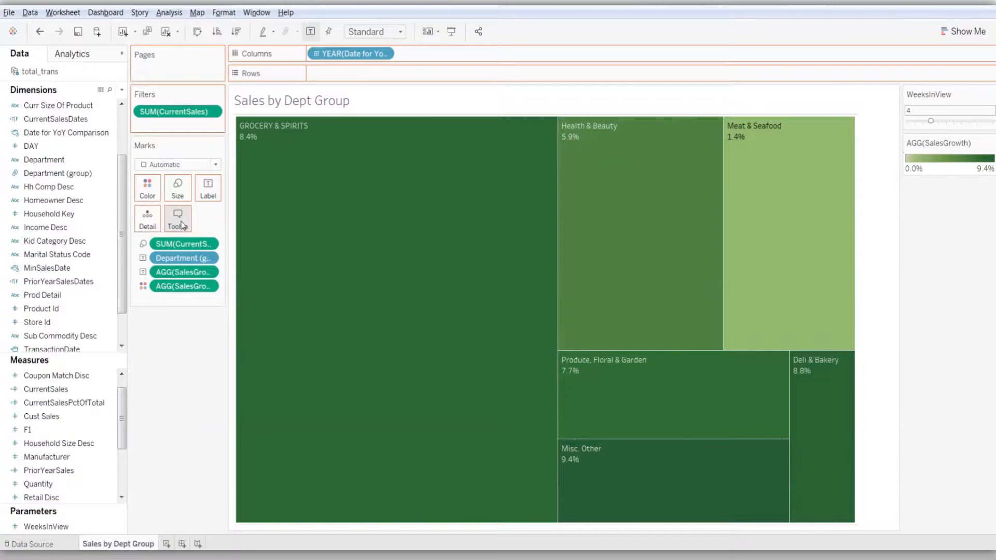
left_click(181, 224)
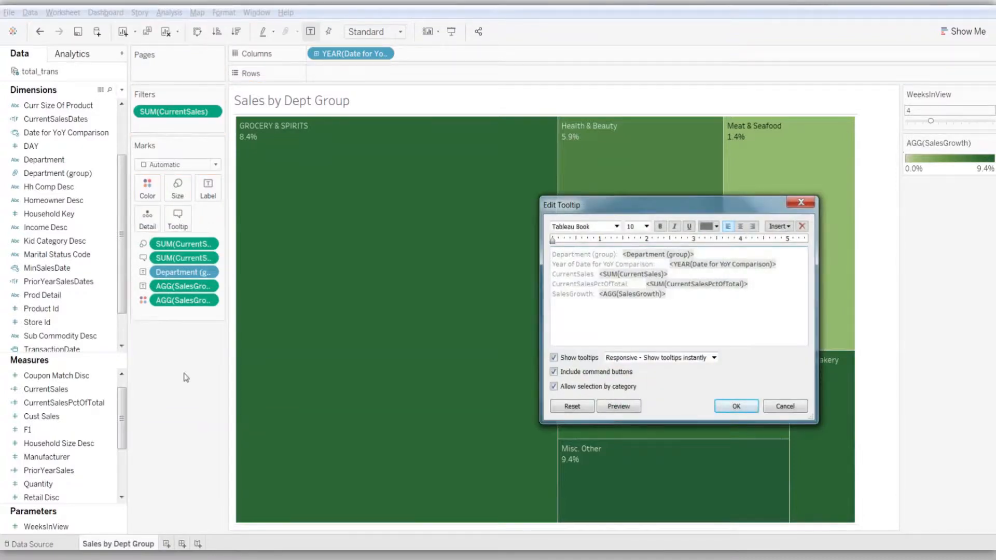
left_click(802, 410)
mouse_move(520, 339)
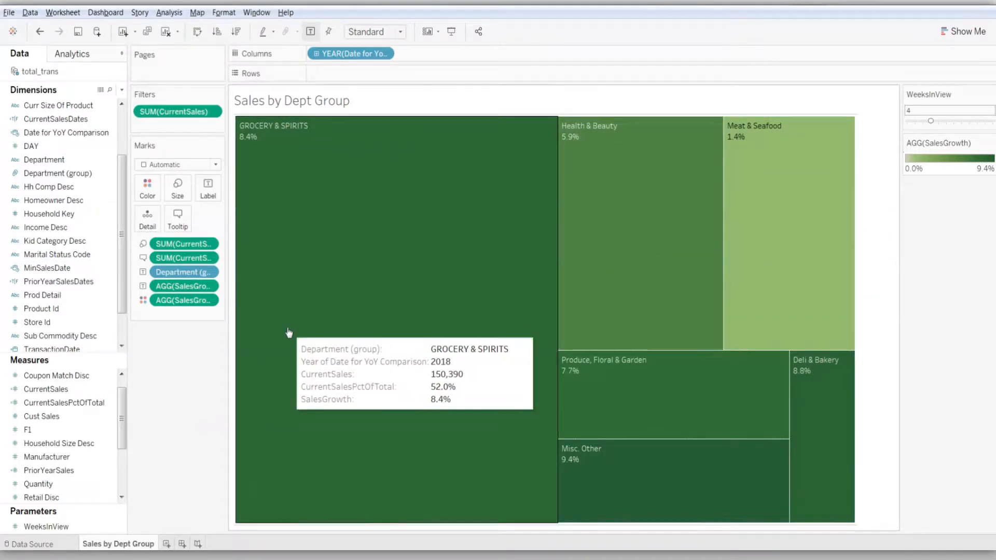
Delete the Year of Date for YoY Comparison and CurrentSales lines from the tooltip text
left_click(176, 221)
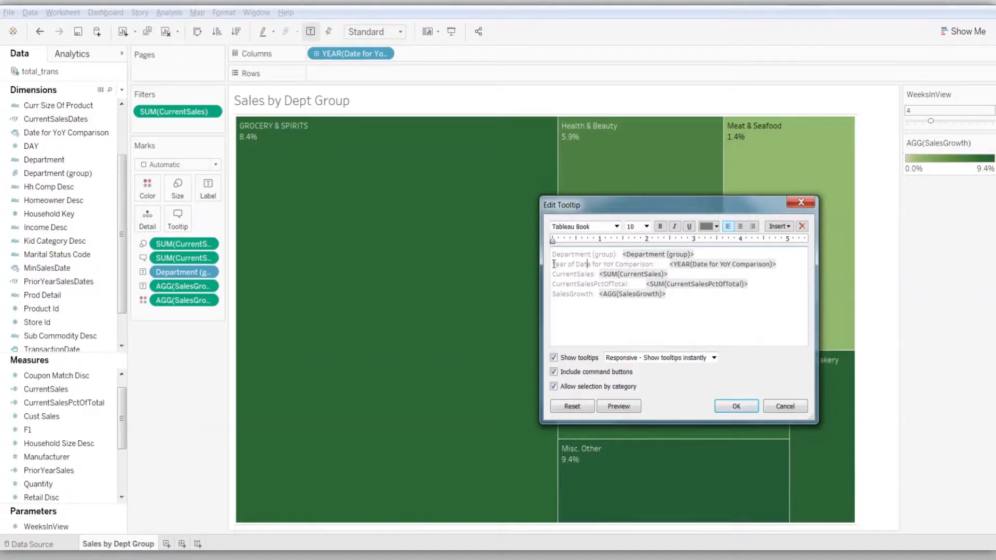
left_click_drag(553, 265, 779, 264)
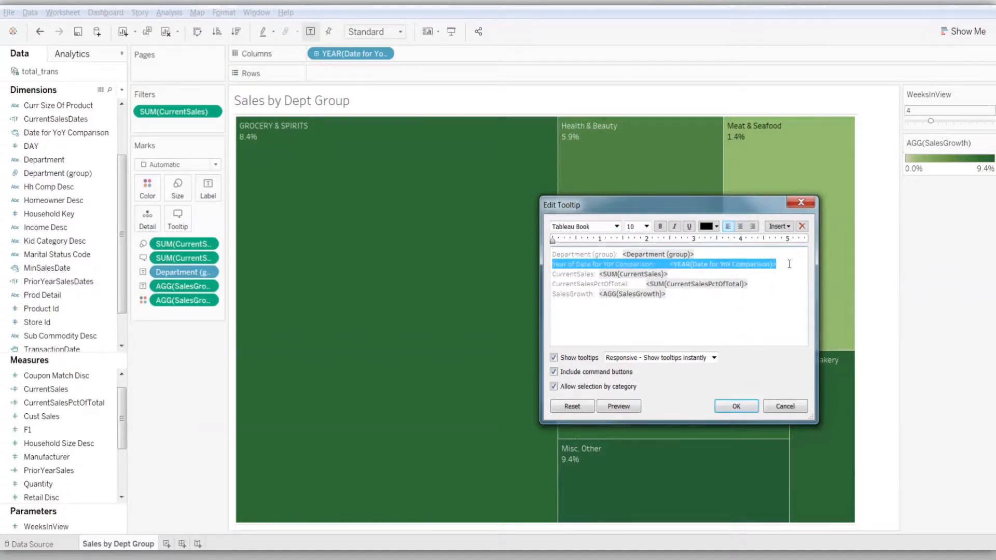
key("Delete")
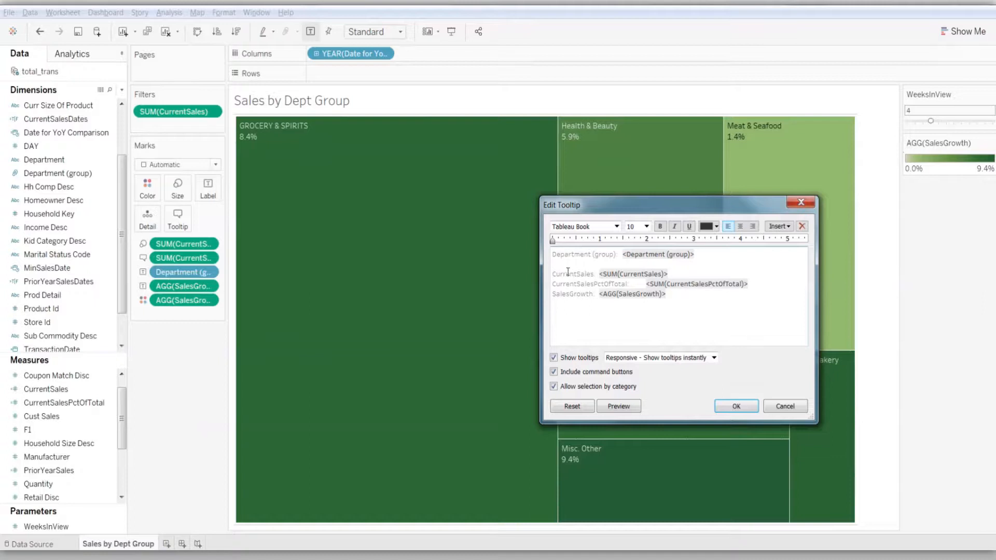
left_click_drag(554, 264, 691, 276)
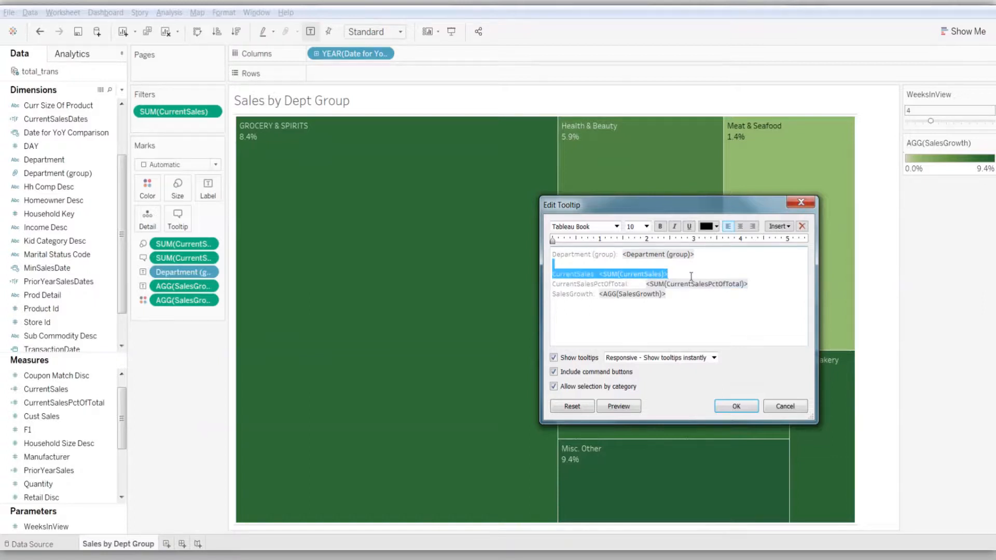
key("Delete")
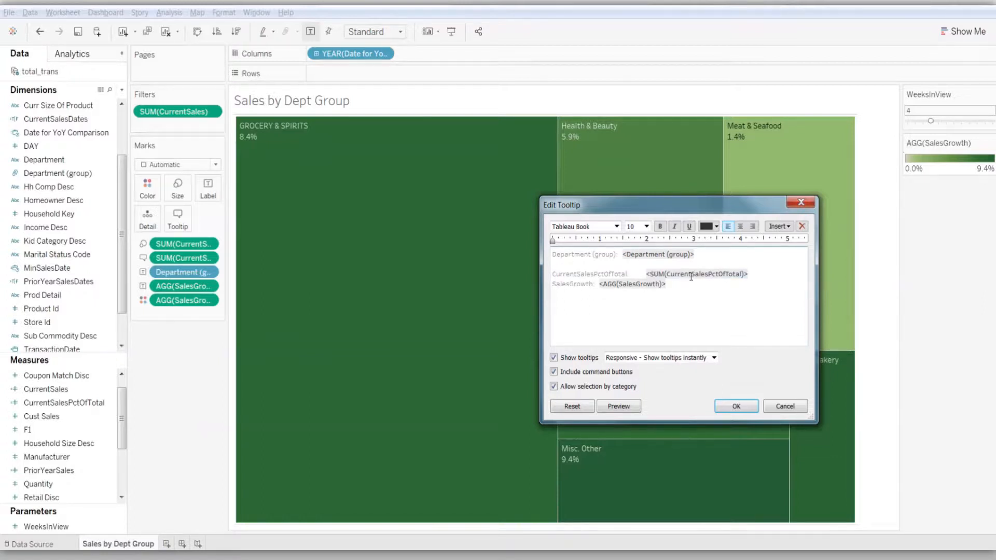
key("Delete")
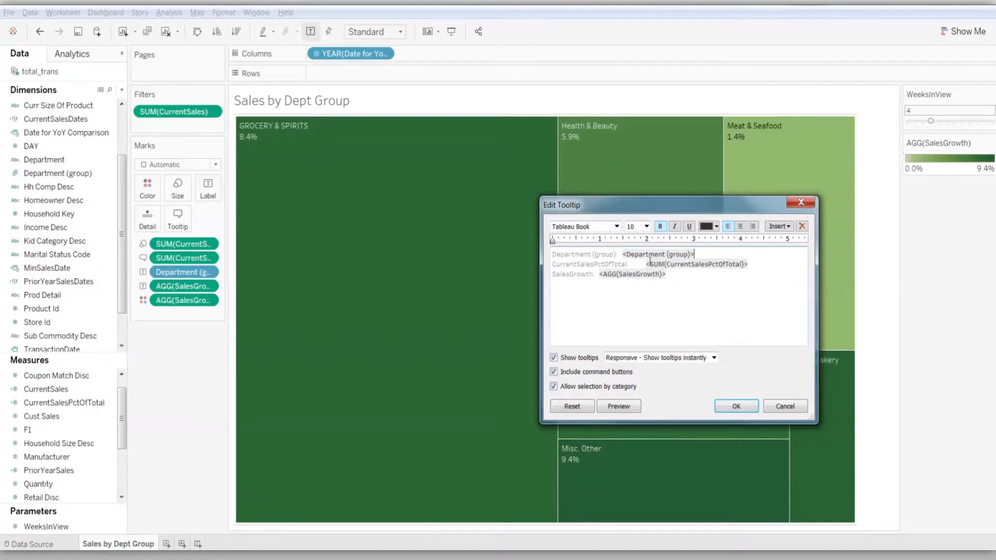
Change the tooltip caption of the CurrentSalesPctOfTotal line to "Sales % of Total:"
left_click(628, 265)
key("BackSpace")
key("BackSpace")
key("BackSpace")
key("BackSpace")
key("BackSpace")
key("BackSpace")
key("BackSpace")
key("BackSpace")
key("BackSpace")
key("BackSpace")
key("BackSpace")
key("BackSpace")
key("BackSpace")
key("BackSpace")
key("BackSpace")
key("BackSpace")
key("BackSpace")
key("BackSpace")
key("BackSpace")
key("BackSpace")
type("Sales %:of Total")
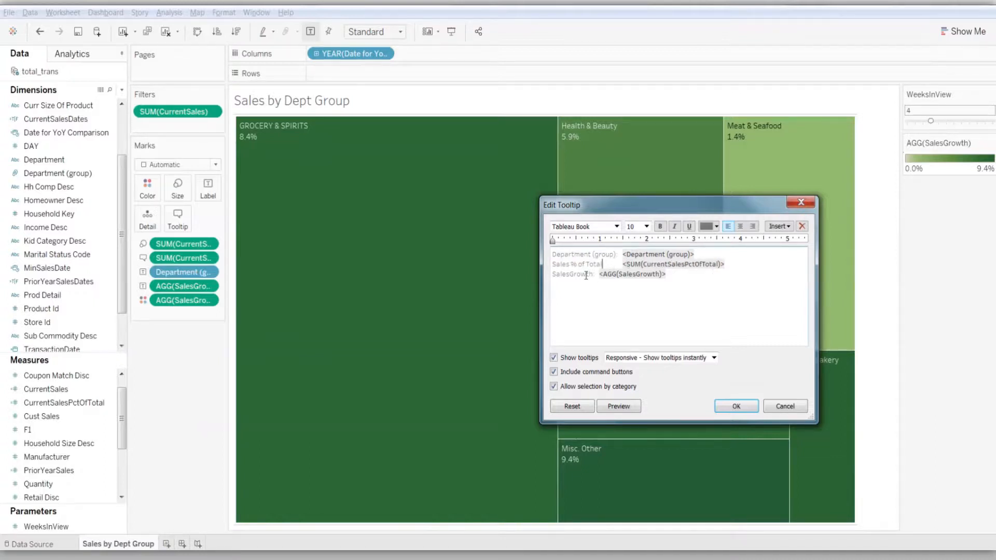
Change the tooltip caption of the SalesGrowth line to "Year over Year Sales Growth:" and accept the tooltip edits
key("BackSpace")
key("BackSpace")
key("BackSpace")
key("BackSpace")
key("BackSpace")
key("BackSpace")
key("BackSpace")
key("BackSpace")
key("BackSpace")
type("ear over Year S")
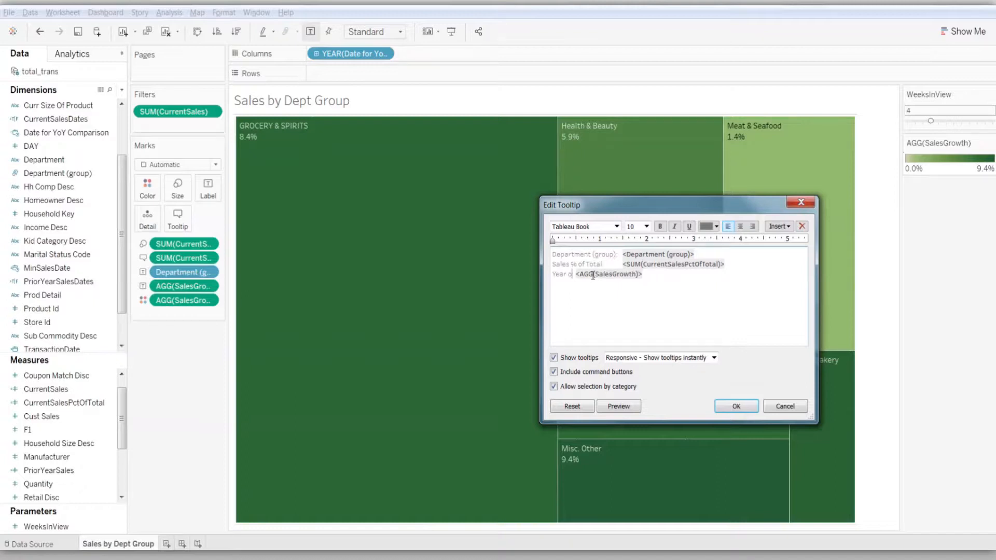
type("ales")
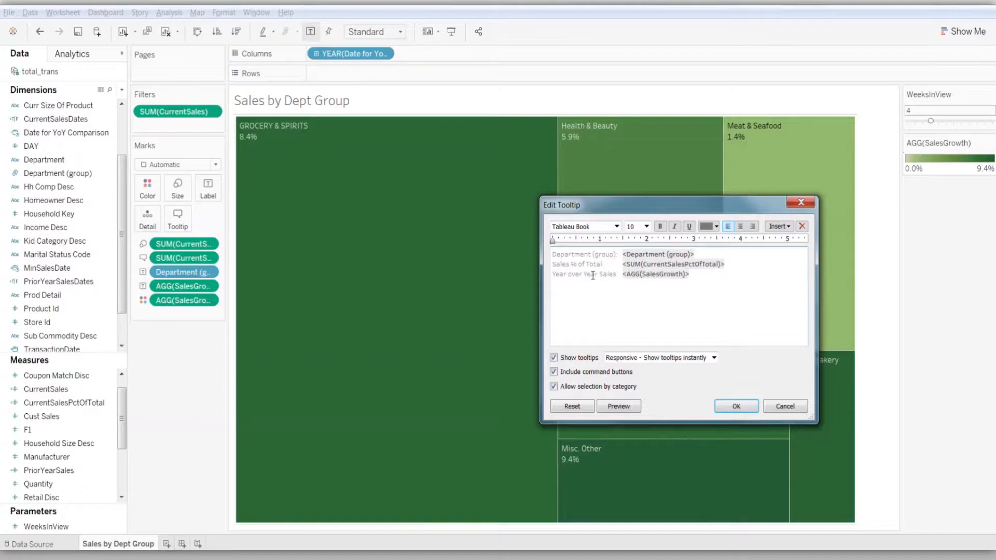
type(" Growth")
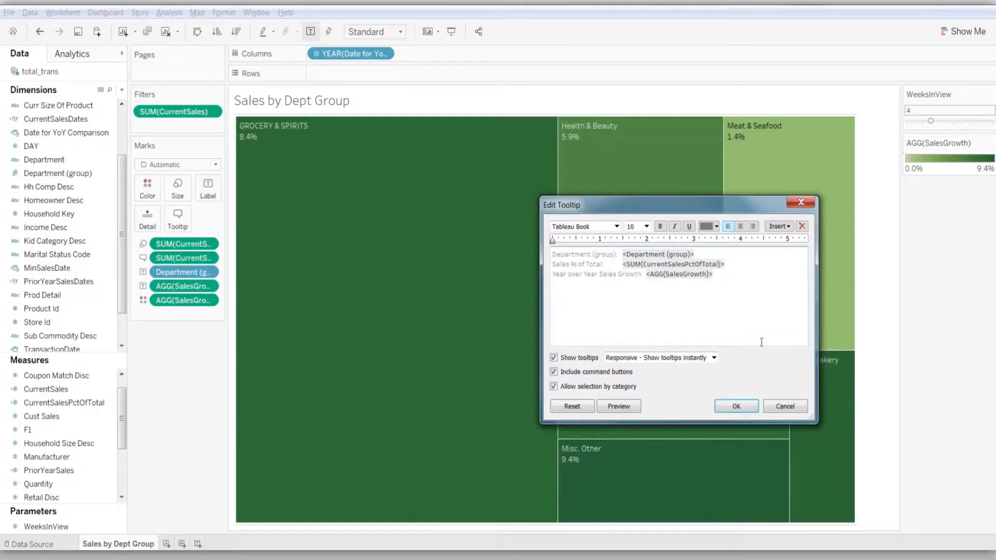
left_click(752, 406)
mouse_move(777, 288)
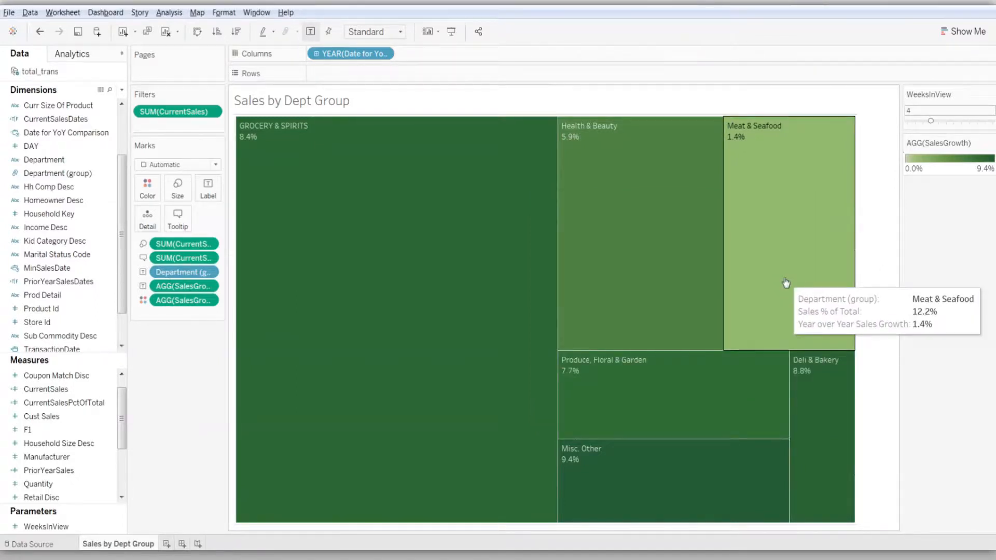
mouse_move(752, 401)
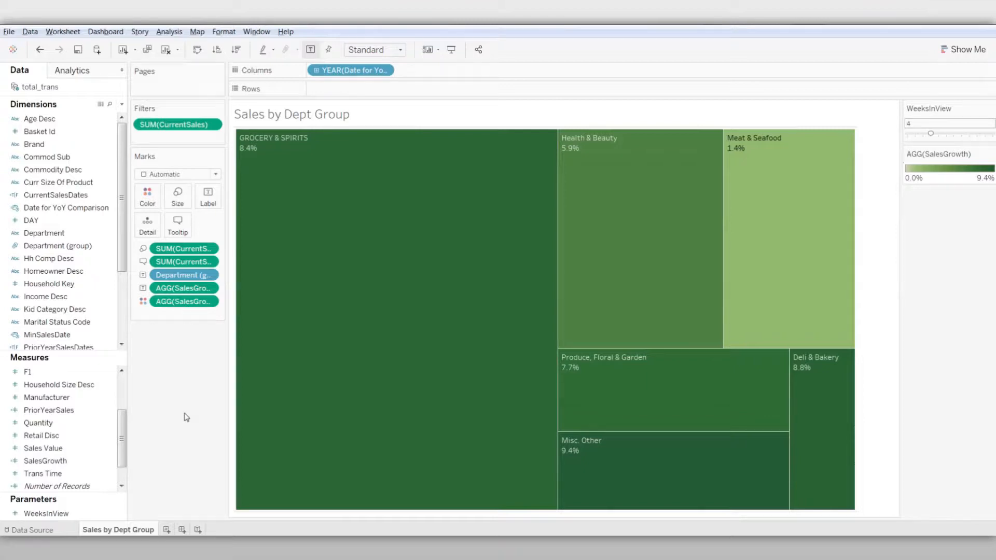
Append the text "Year Over Year Sales Growth" after the SalesGrowth value in the treemap's mark label
left_click(208, 198)
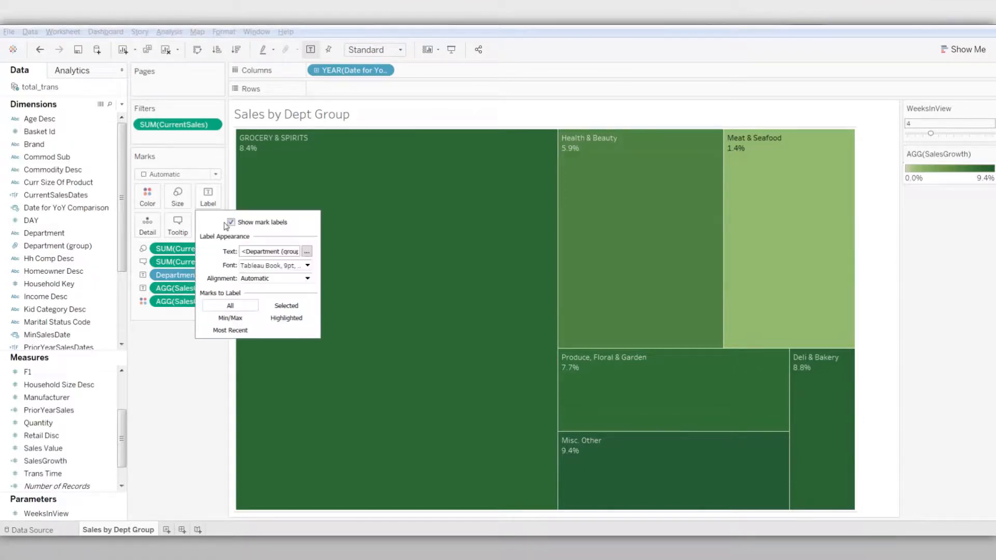
left_click(306, 251)
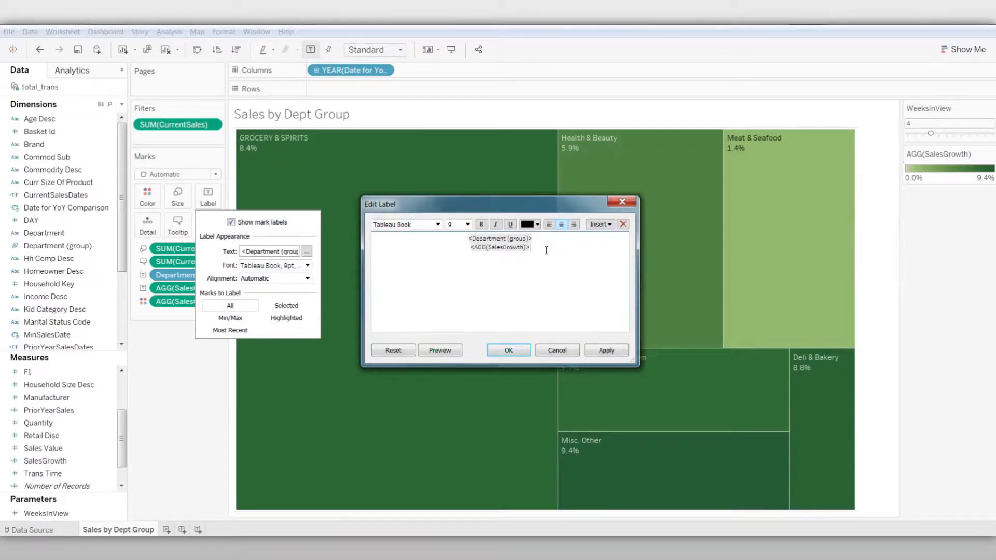
type("Year Over Year Sales Growth")
left_click(525, 353)
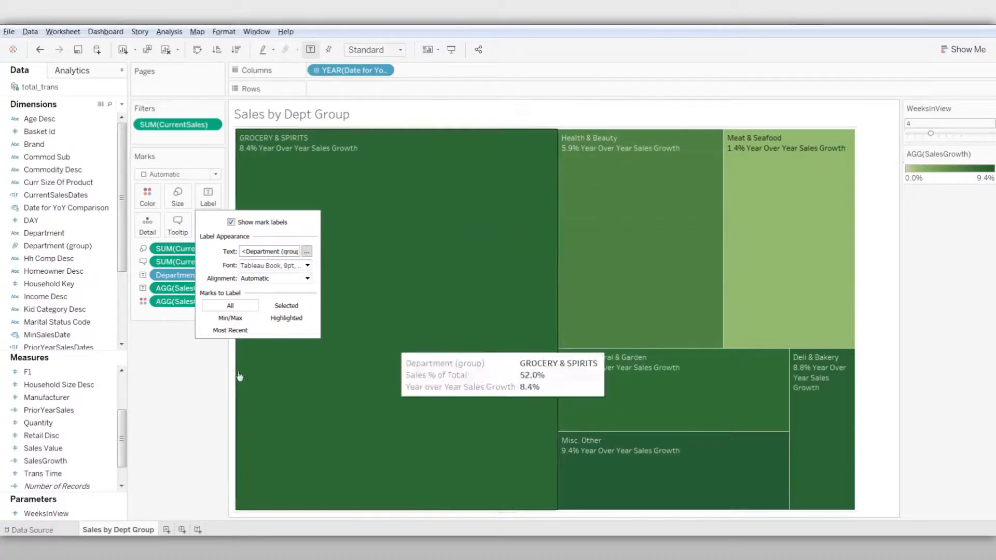
left_click(175, 398)
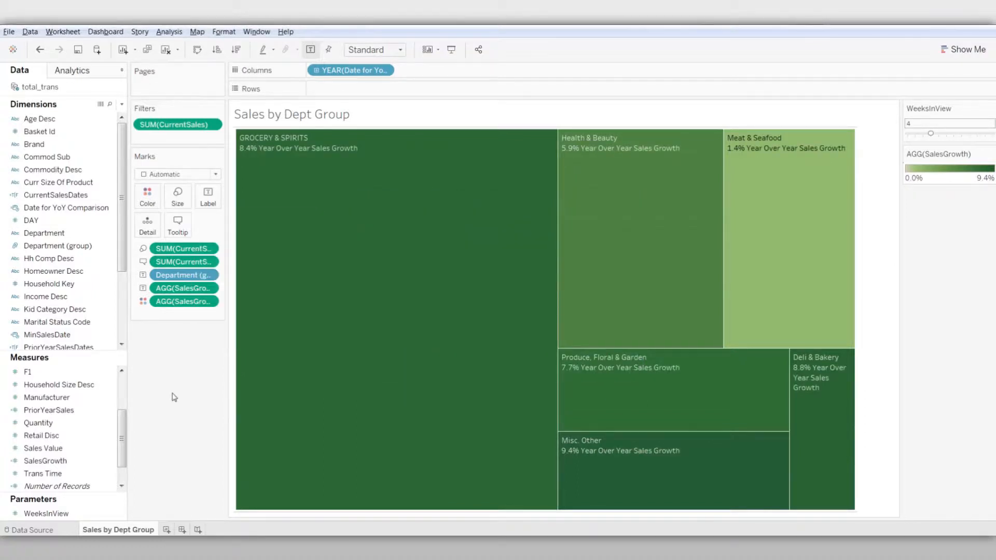
Duplicate the Sales by Dept Group worksheet and rename the copy as "Sales by Commodity"
right_click(137, 529)
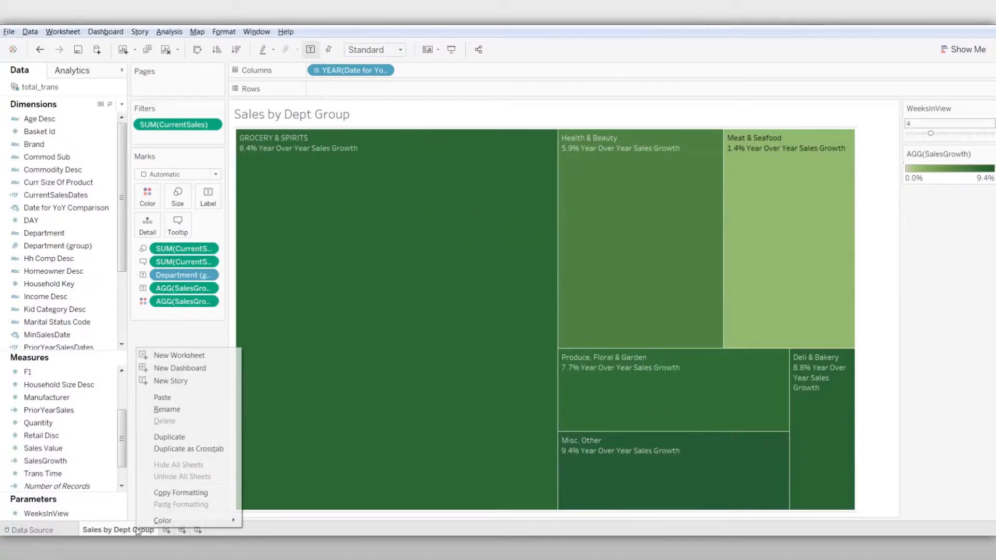
left_click(169, 438)
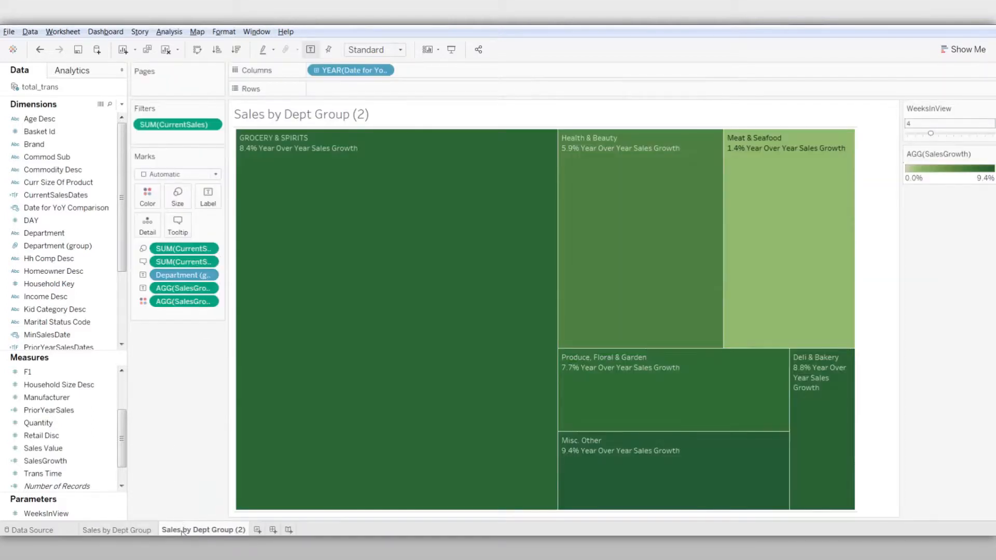
right_click(183, 531)
left_click(231, 419)
type("Sales by Commodity")
key("Return")
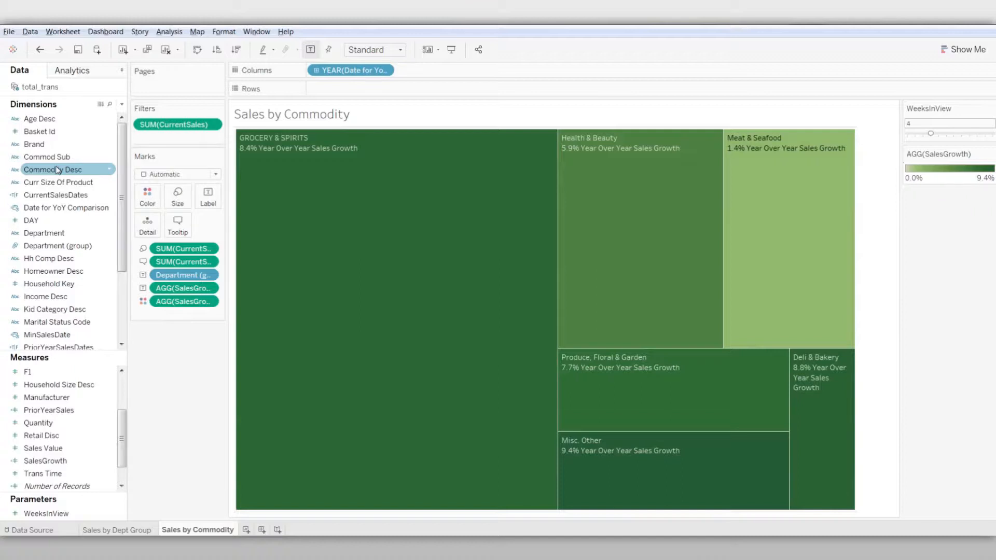
Replace Department (group) with Commodity Desc in the treemap labels and remove the CurrentSalesPctOfTotal field from the tooltip
left_click_drag(57, 170, 207, 197)
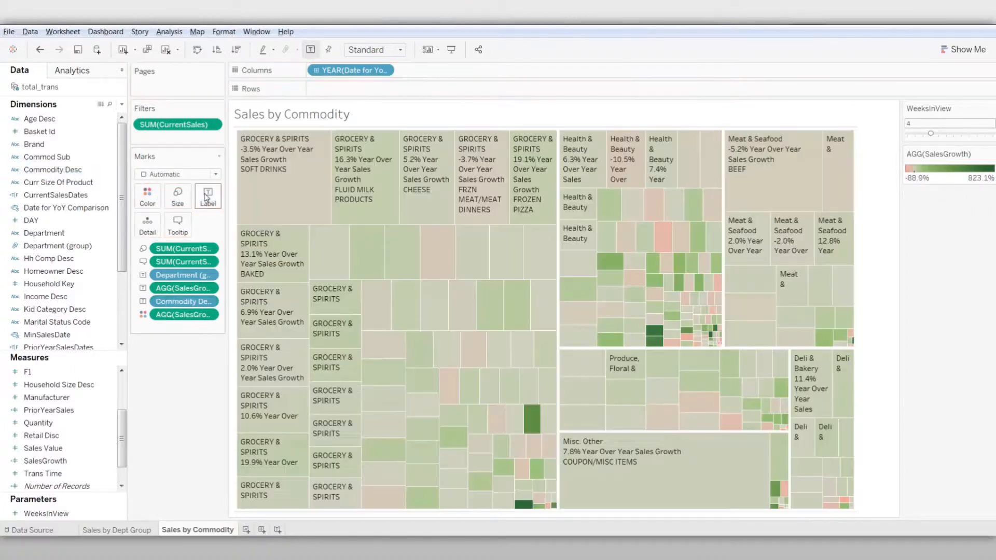
left_click(208, 275)
left_click(182, 405)
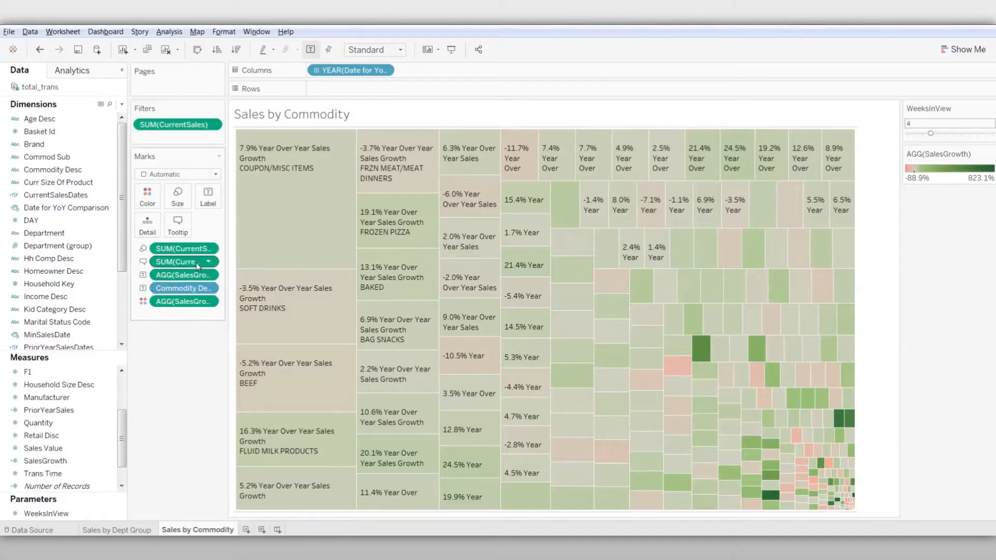
left_click(209, 262)
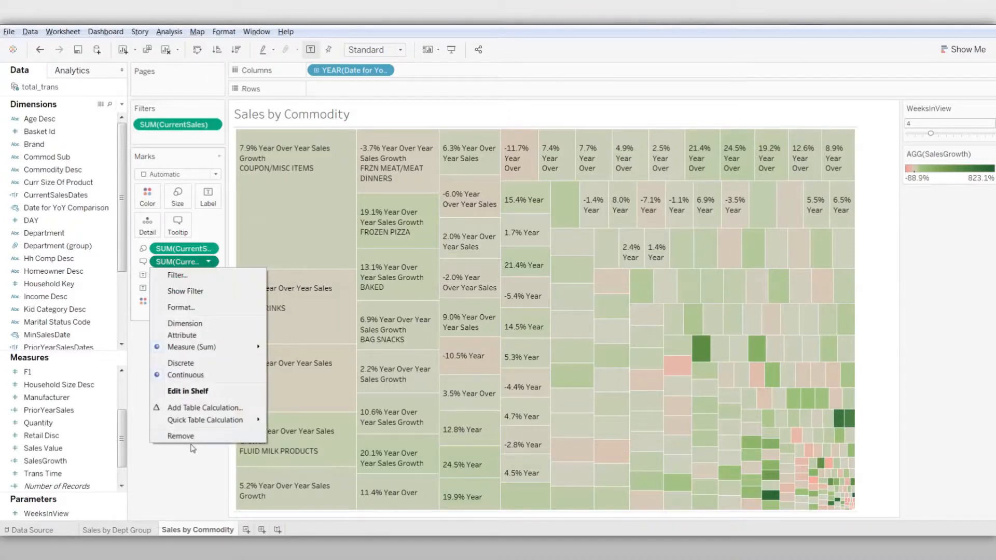
left_click(193, 439)
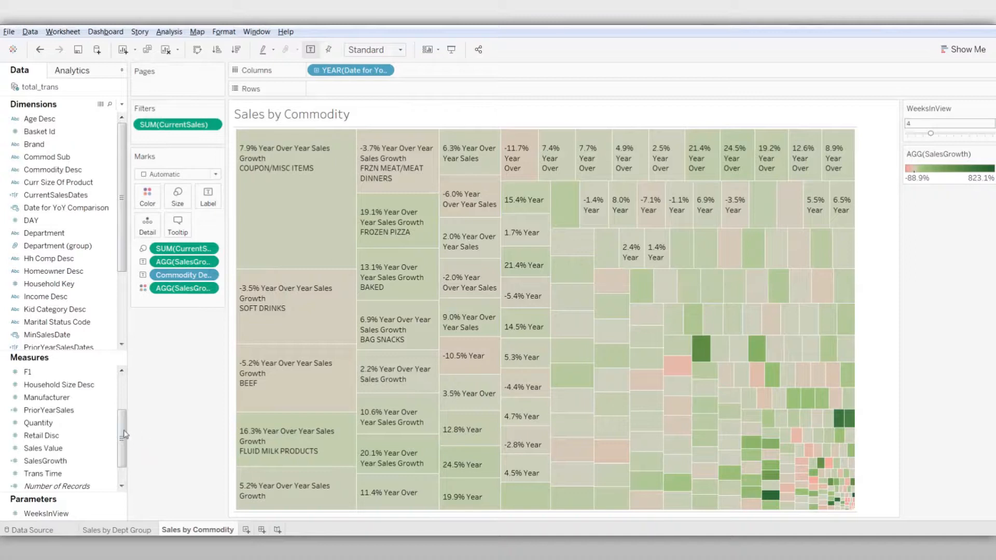
Duplicate the CurrentSalesPctOfTotal measure and rename the copy as SalesPctOtDeptGroup
left_click_drag(125, 428, 126, 393)
left_click(98, 411)
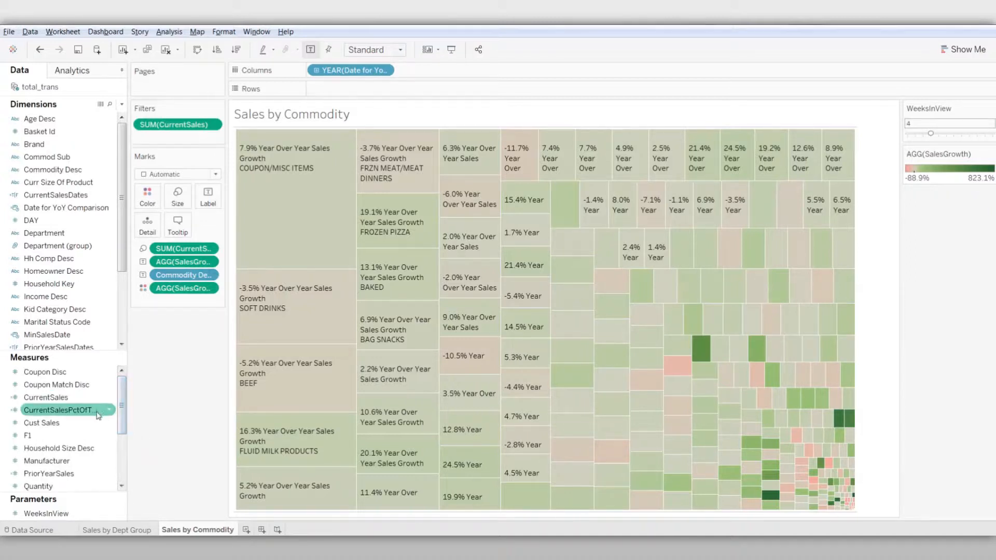
right_click(106, 413)
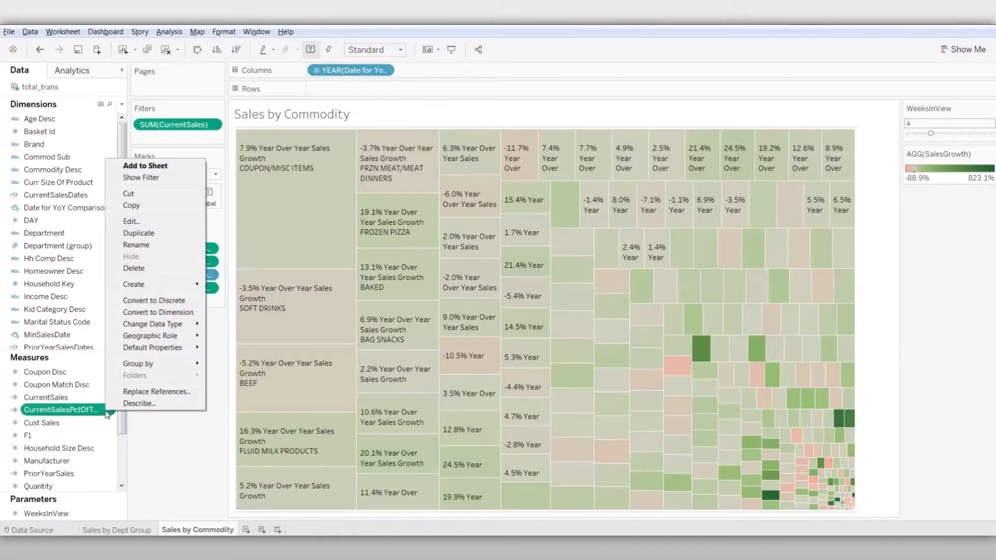
left_click(147, 235)
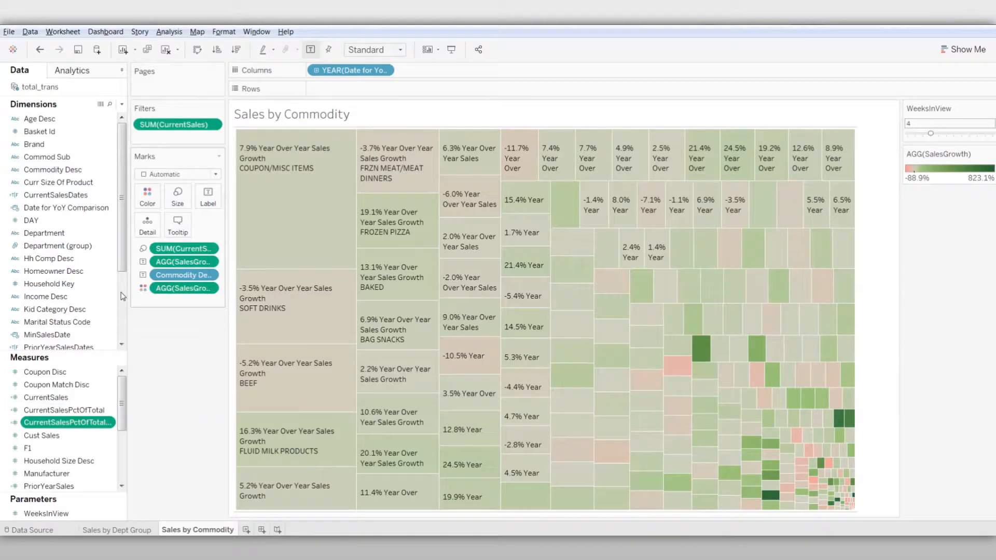
right_click(108, 422)
left_click(183, 261)
type("S")
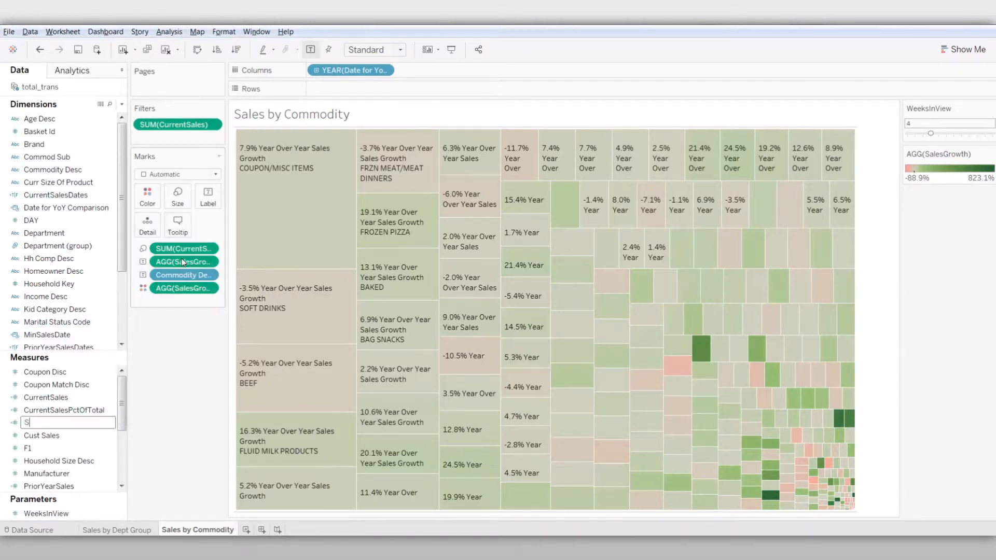
type("alesPctOtDeptGroup")
key("Return")
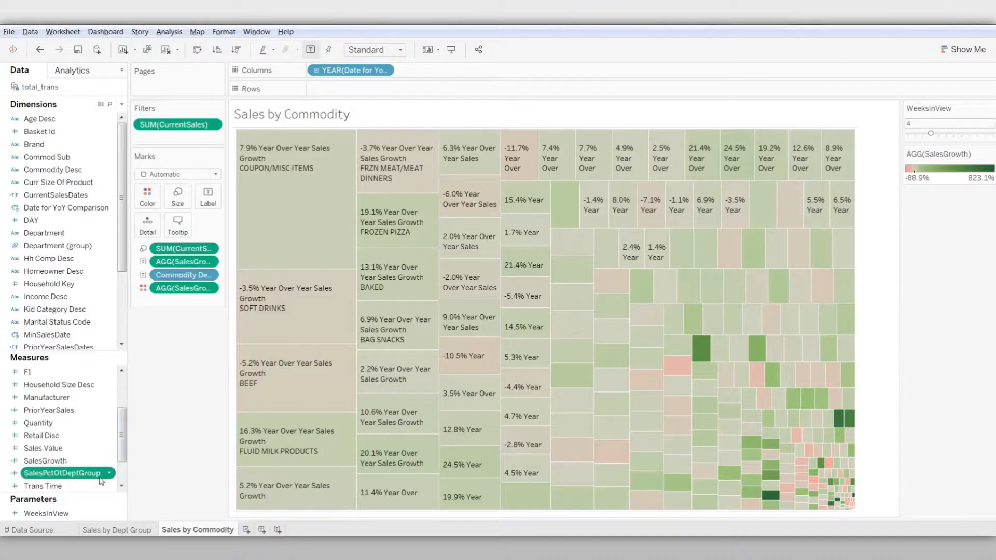
Make the FIXED expression in SalesPctOtDeptGroup compute by [Department (group)], and add the measure to the tooltip
mouse_move(264, 314)
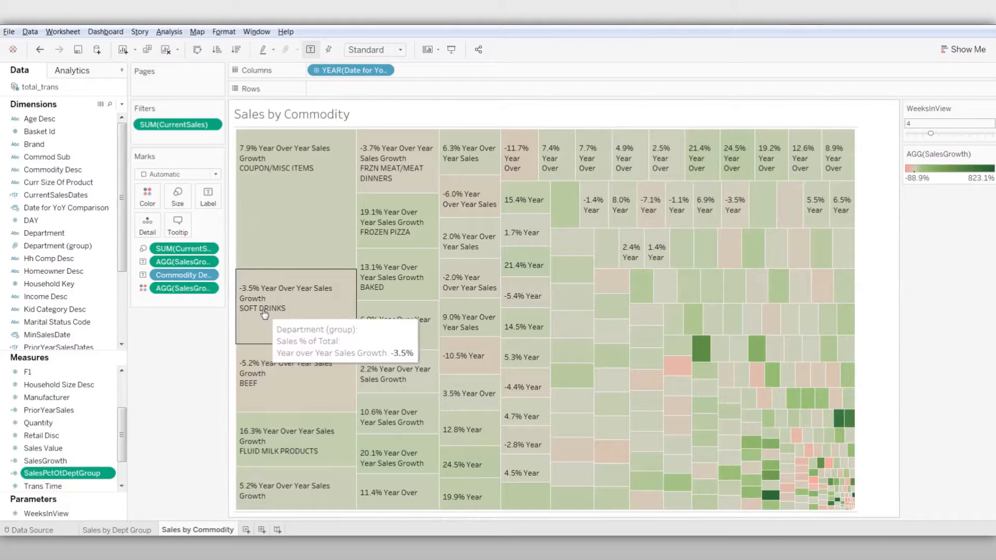
left_click(111, 473)
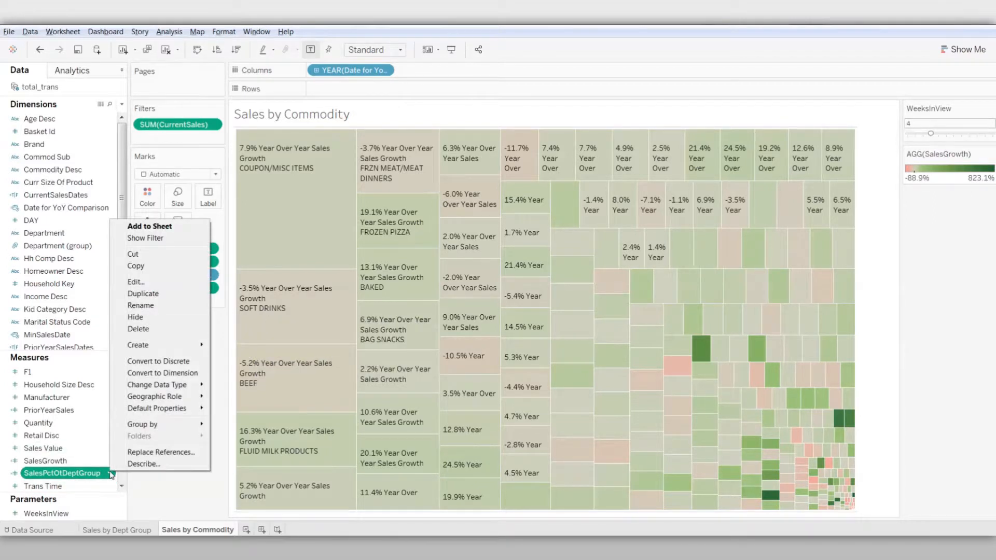
left_click(160, 285)
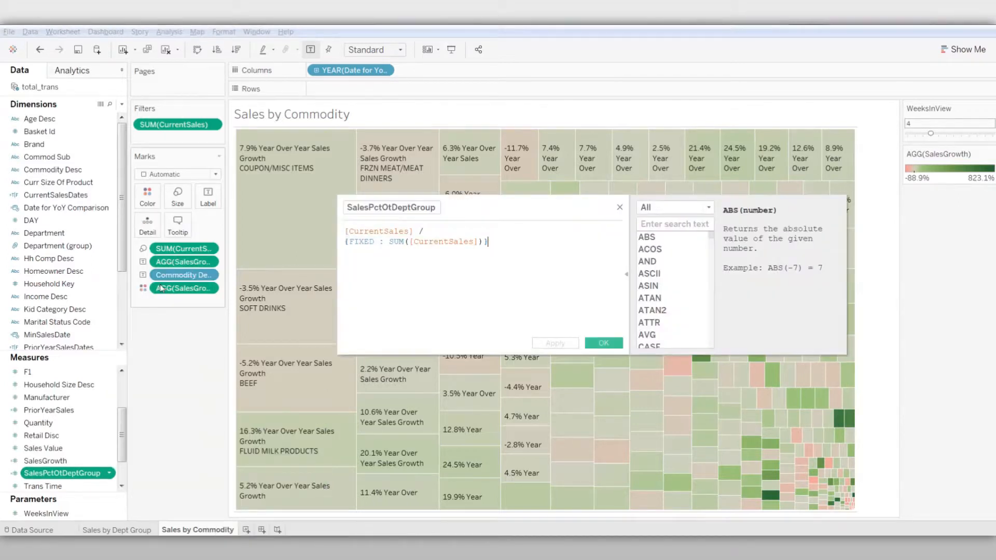
left_click(380, 242)
type("dep:")
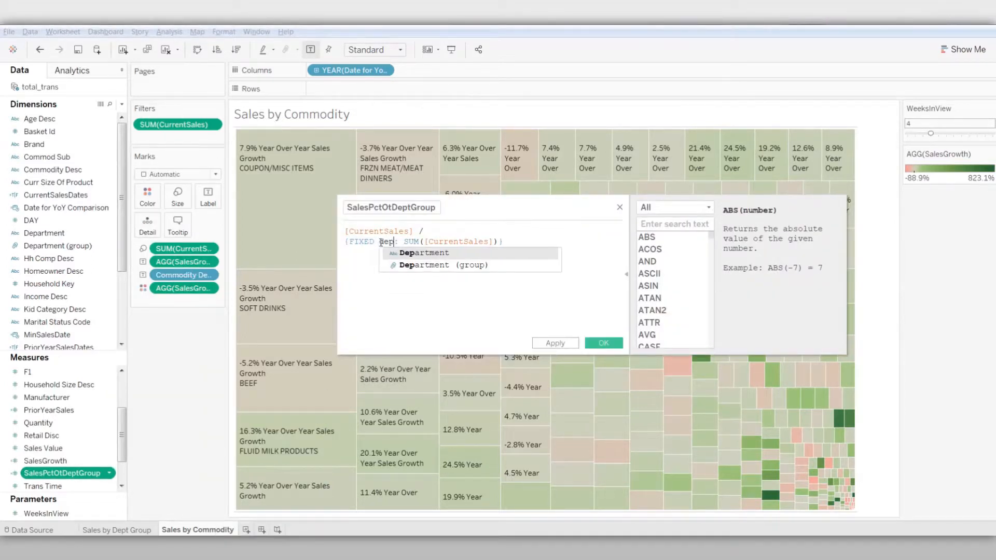
left_click(408, 266)
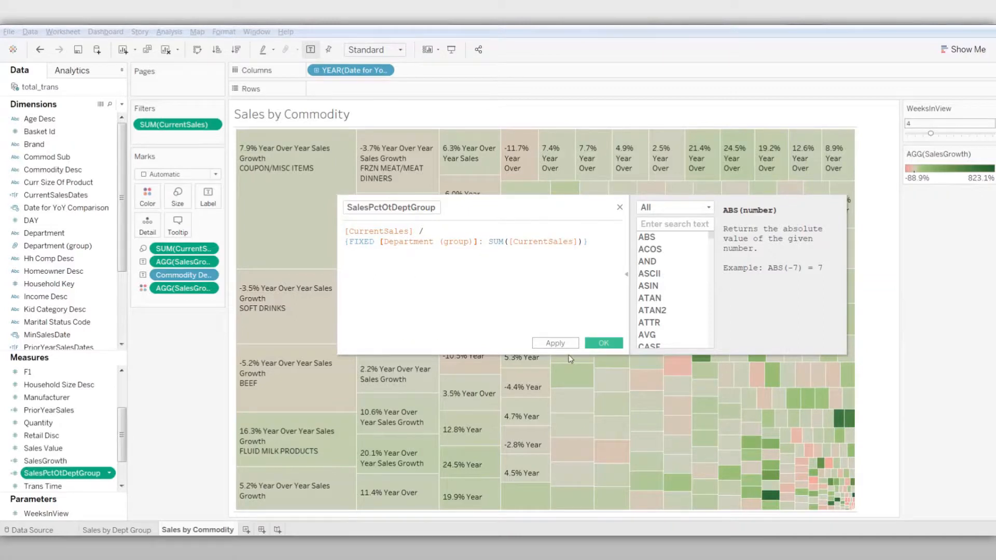
left_click(602, 345)
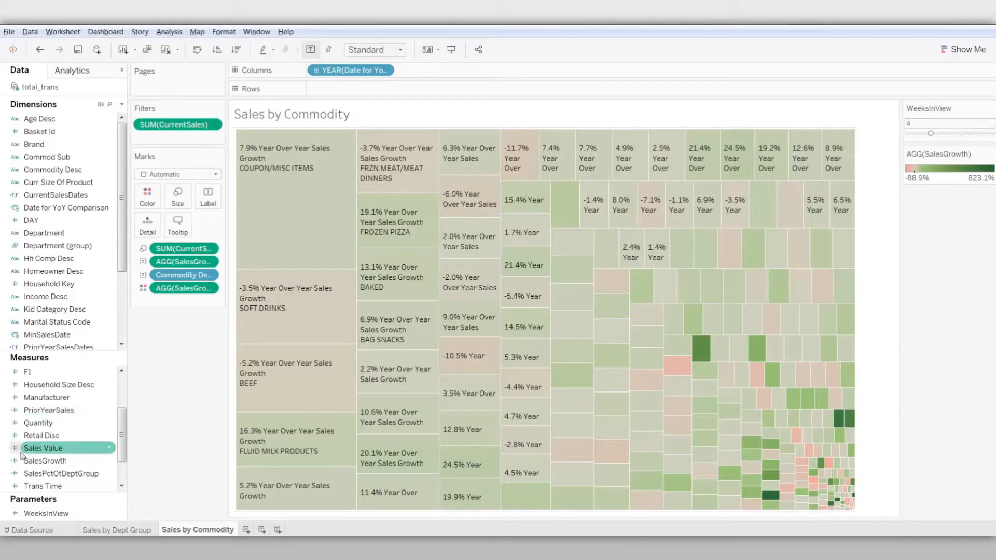
left_click_drag(42, 474, 181, 228)
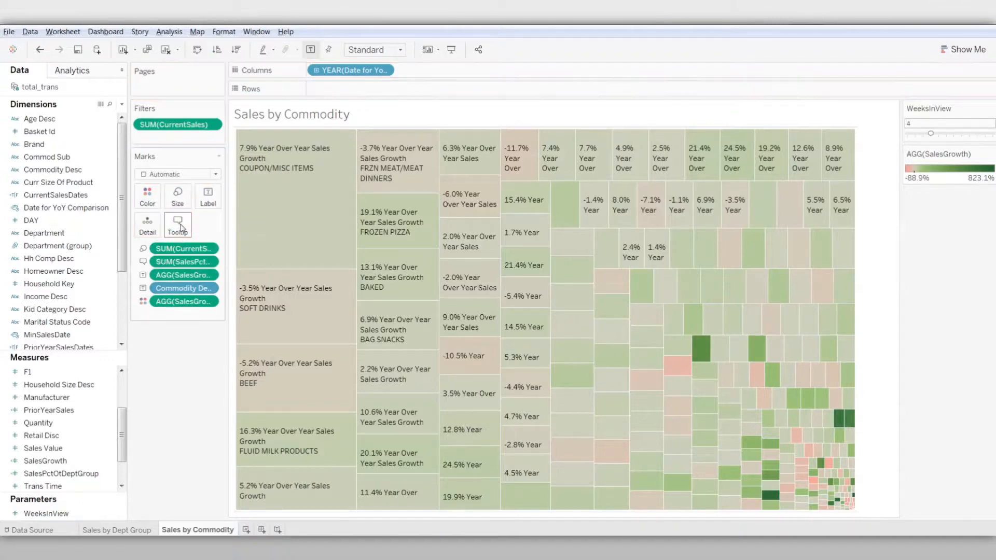
Move the Commodity Desc field in the label text above the SalesGrowth line and accept the label
left_click(207, 199)
left_click(307, 252)
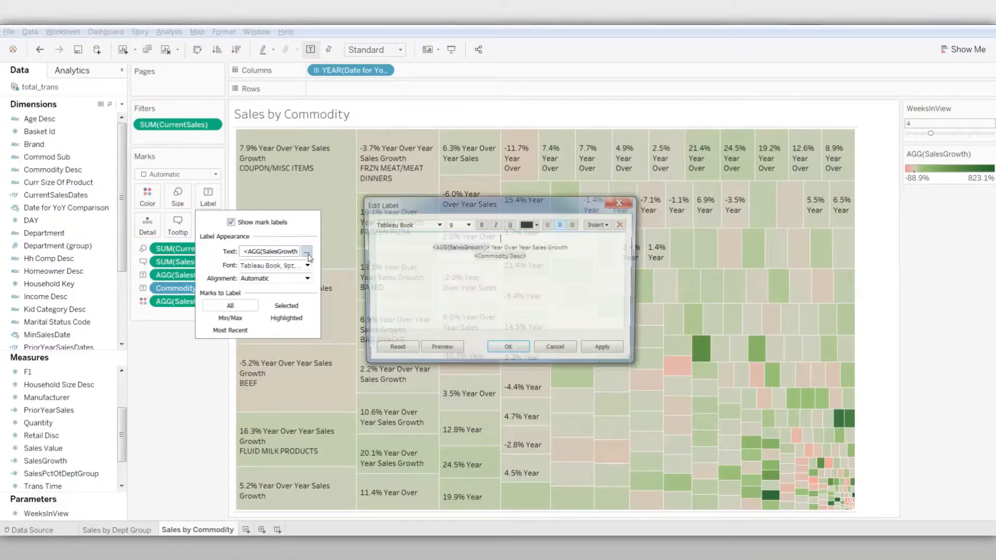
left_click(608, 225)
left_click(614, 248)
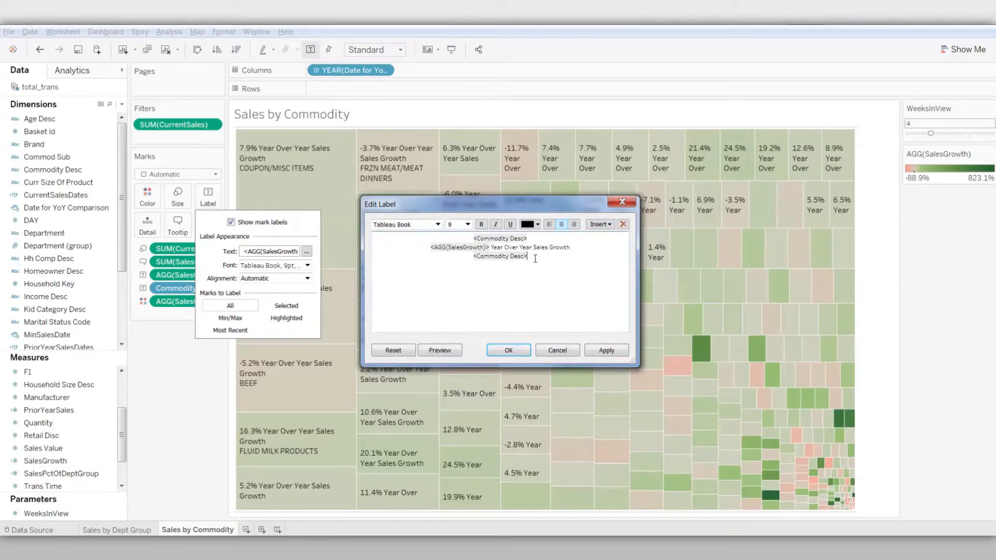
key("BackSpace")
key("BackSpace")
key("BackSpace")
key("BackSpace")
key("BackSpace")
key("BackSpace")
key("BackSpace")
key("BackSpace")
key("BackSpace")
key("BackSpace")
key("BackSpace")
key("BackSpace")
key("BackSpace")
key("BackSpace")
key("BackSpace")
left_click(507, 351)
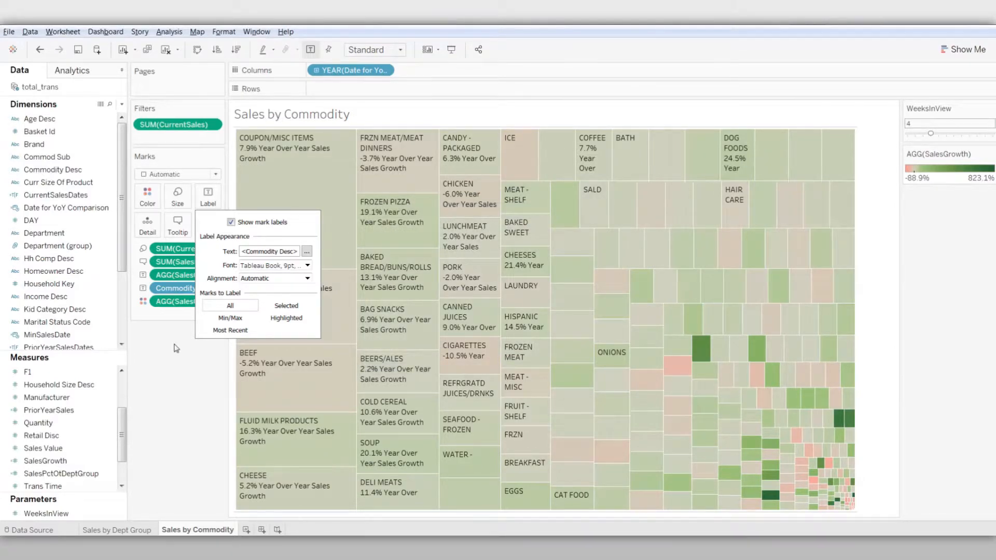
Shorten "Year Over Year" to "YoY" in the label's sales growth text
left_click(307, 251)
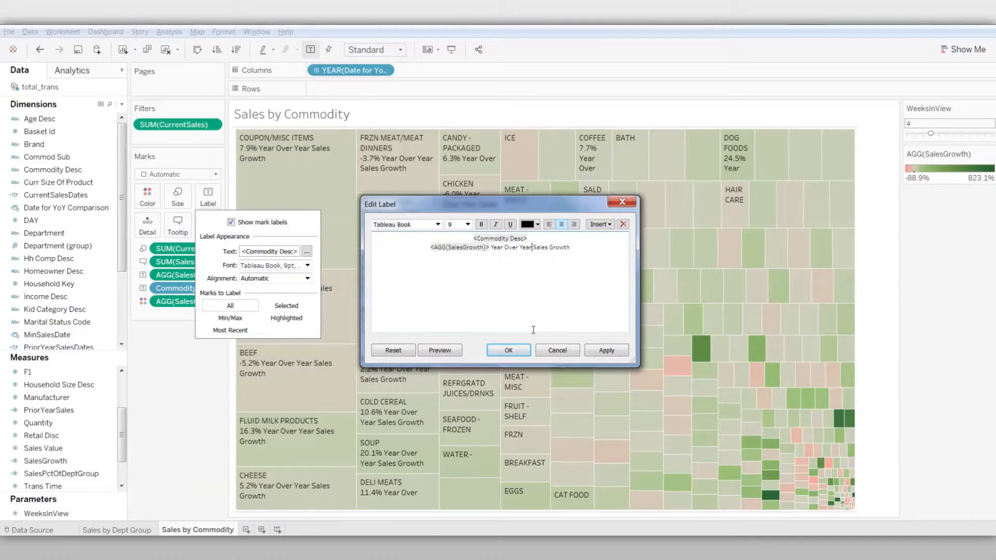
key("BackSpace")
key("BackSpace")
key("BackSpace")
key("BackSpace")
key("BackSpace")
key("BackSpace")
key("BackSpace")
key("BackSpace")
key("BackSpace")
key("BackSpace")
key("BackSpace")
key("BackSpace")
key("BackSpace")
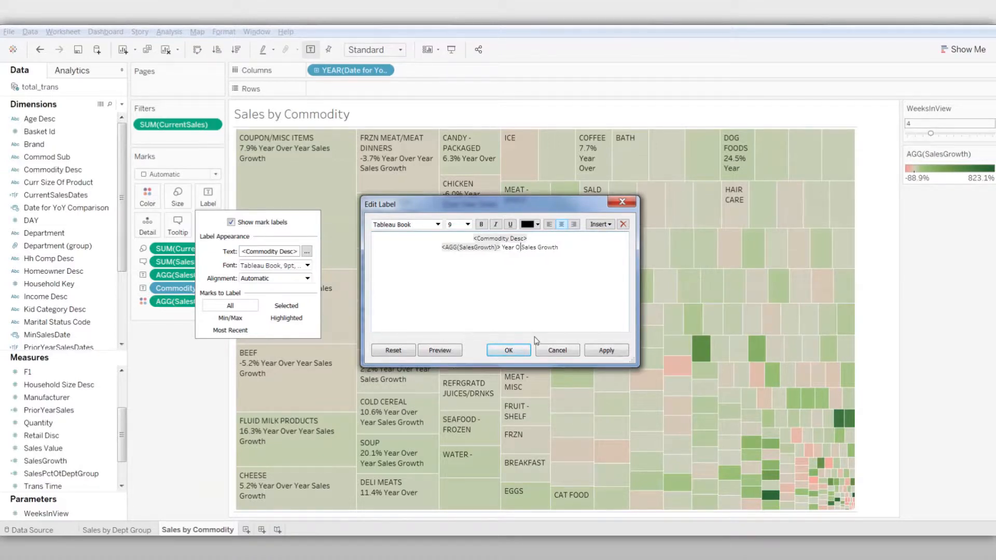
type("oY")
left_click(509, 351)
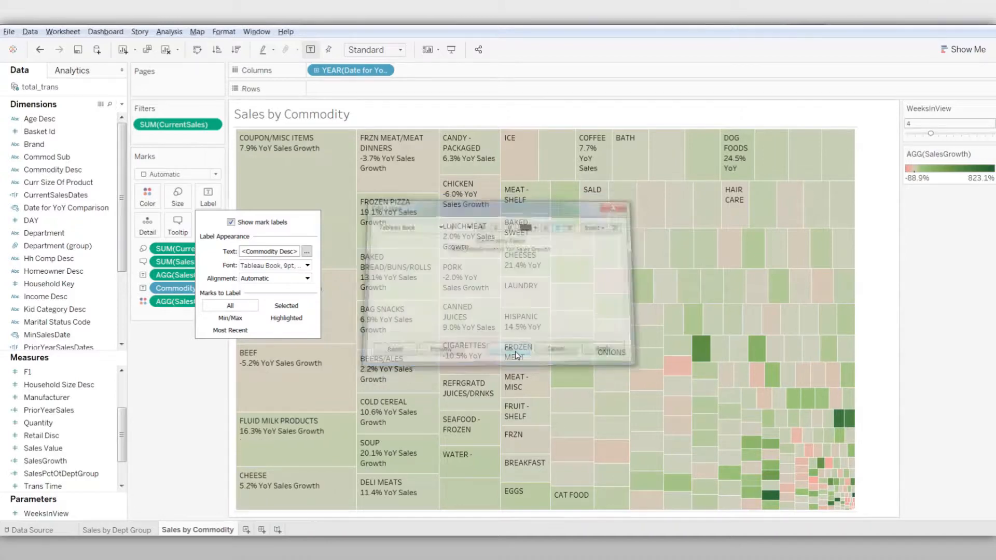
left_click(183, 385)
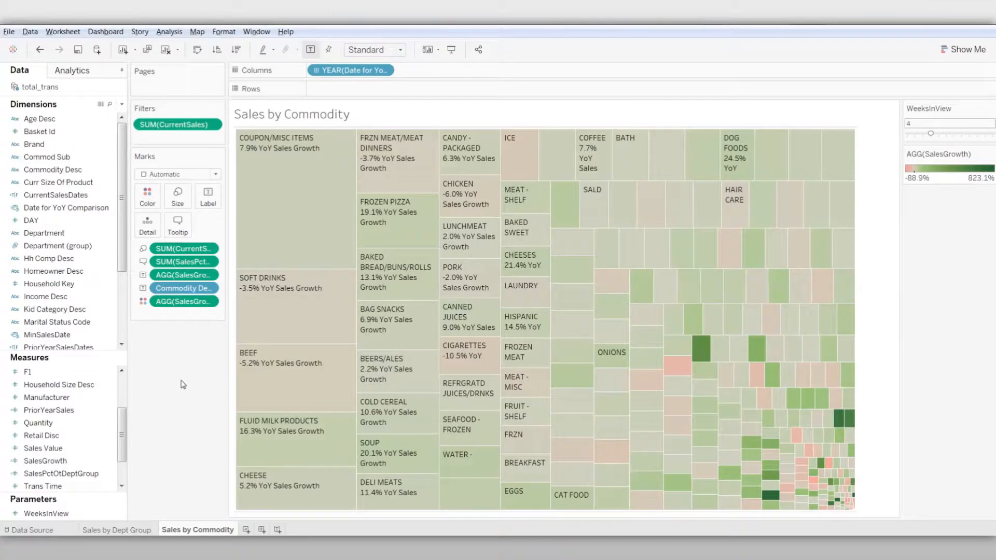
Replace the Department (group) line in the tooltip text with the Commodity Desc field
left_click(178, 224)
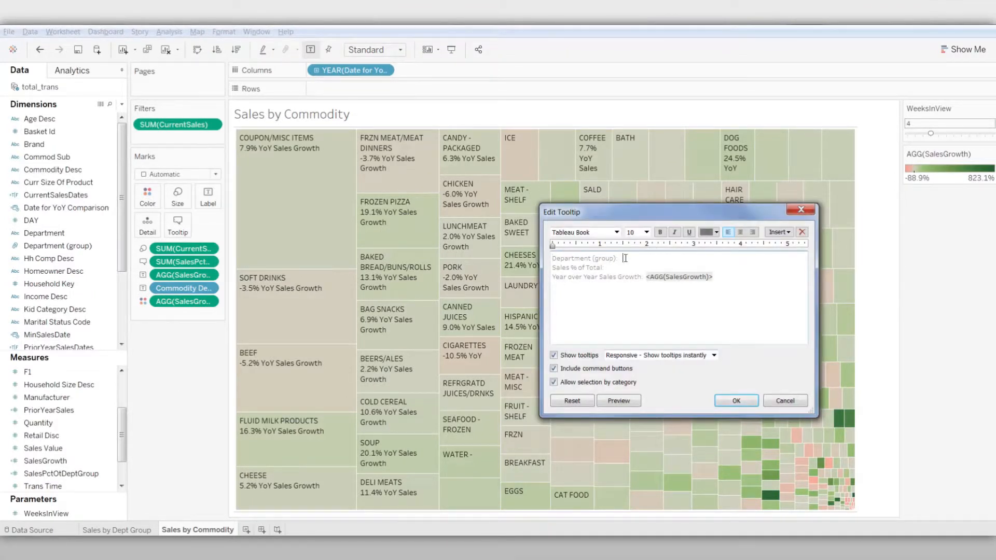
key("BackSpace")
key("BackSpace")
key("BackSpace")
key("BackSpace")
key("BackSpace")
key("BackSpace")
key("BackSpace")
key("BackSpace")
key("BackSpace")
key("BackSpace")
key("BackSpace")
key("BackSpace")
key("BackSpace")
key("BackSpace")
key("BackSpace")
key("BackSpace")
key("BackSpace")
key("BackSpace")
left_click(779, 232)
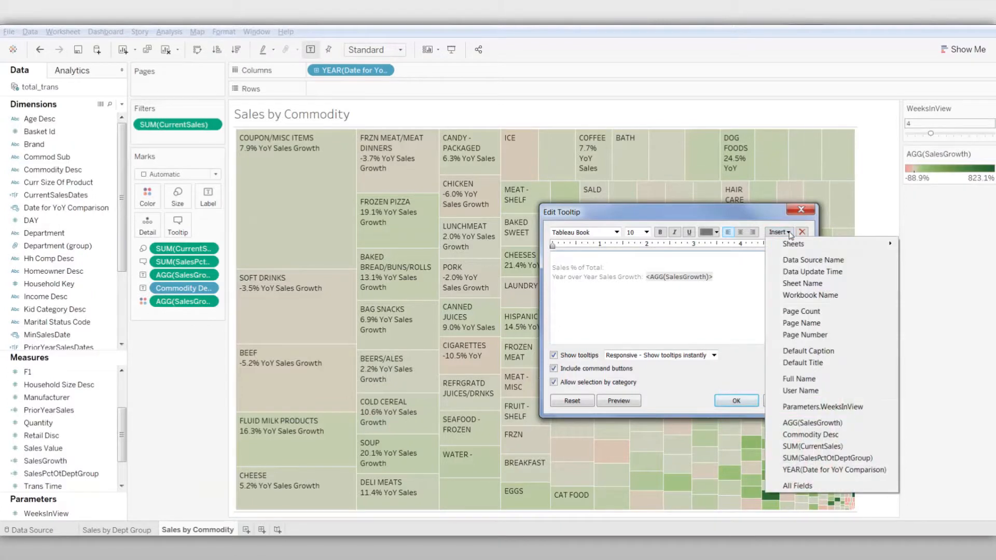
left_click(803, 435)
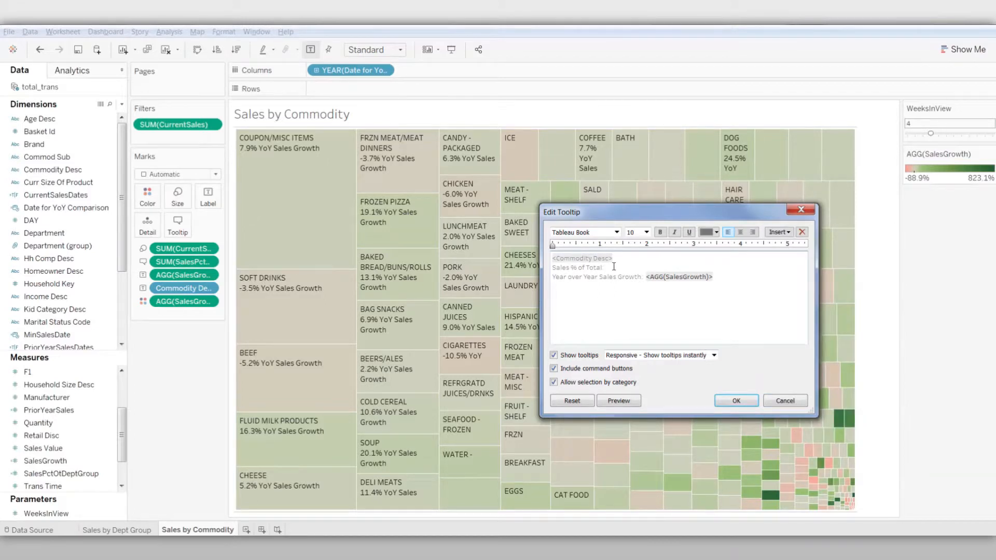
Change the tooltip's sales percentage caption to "Sales % of Department Group:" and insert the SUM(SalesPctOtDeptGroup) field after it
key("BackSpace")
key("BackSpace")
key("BackSpace")
key("BackSpace")
key("BackSpace")
key("BackSpace")
key("BackSpace")
type("Department Group")
left_click(780, 232)
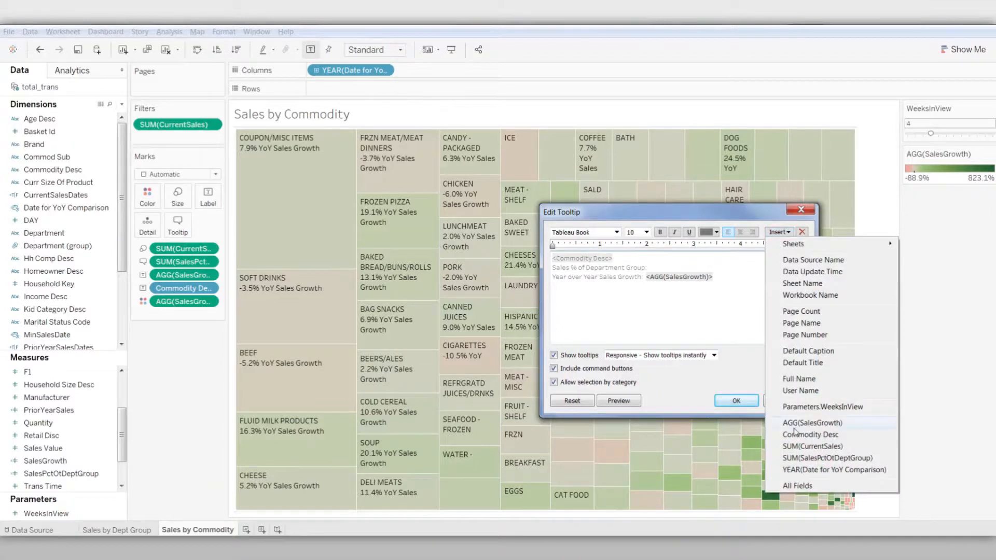
left_click(802, 458)
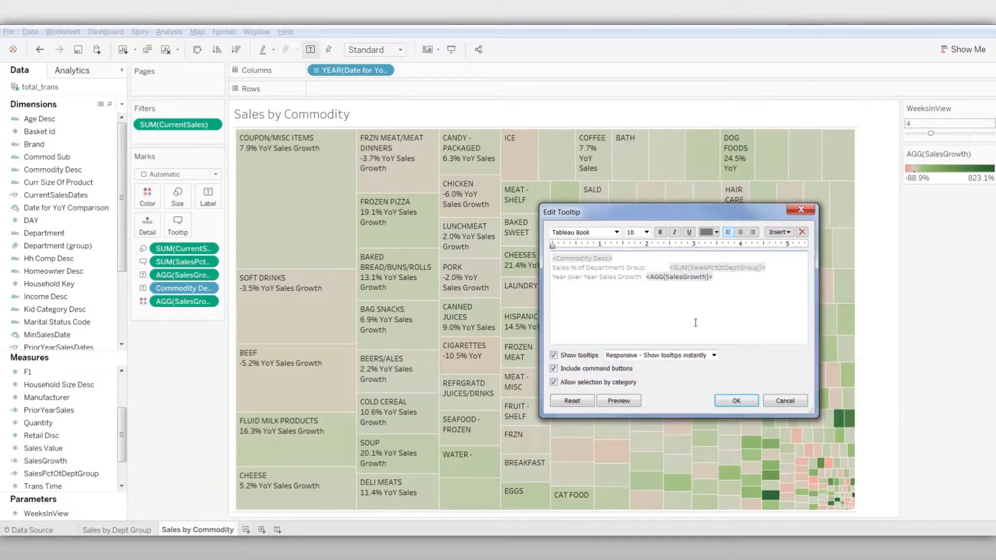
Accept the tooltip text and delete the YoY sales growth line from the mark labels, keeping only Commodity Desc
left_click(732, 403)
mouse_move(295, 218)
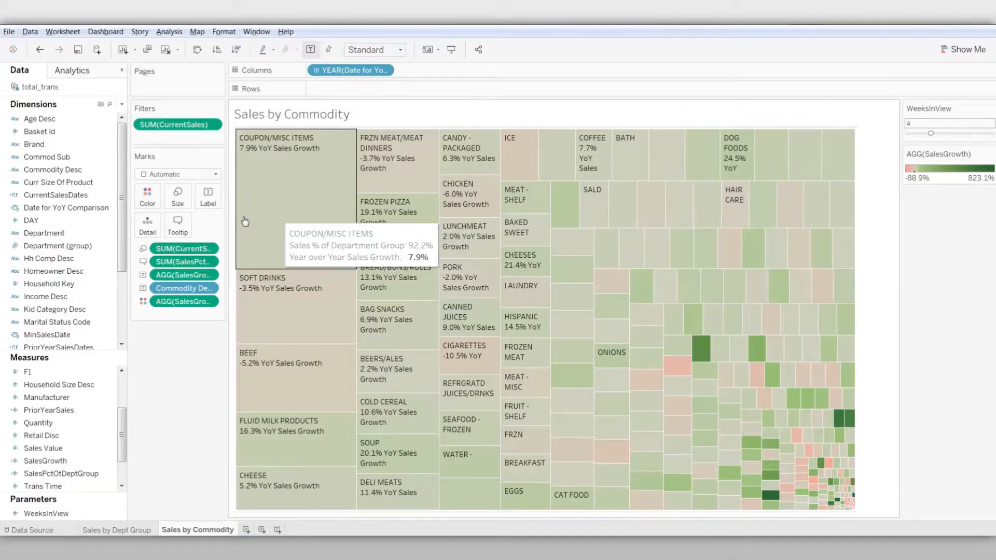
left_click(208, 197)
left_click(307, 252)
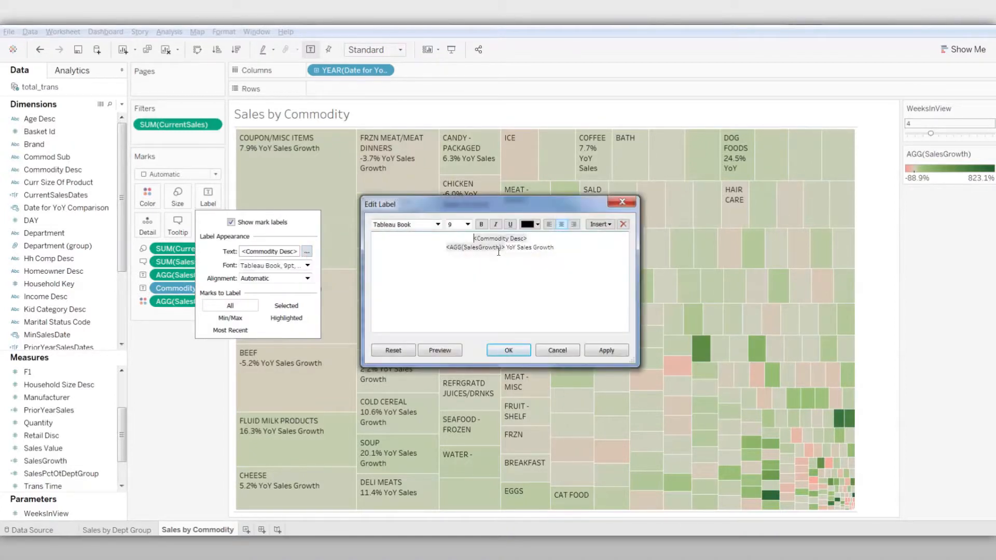
triple_click(596, 243)
key("Delete")
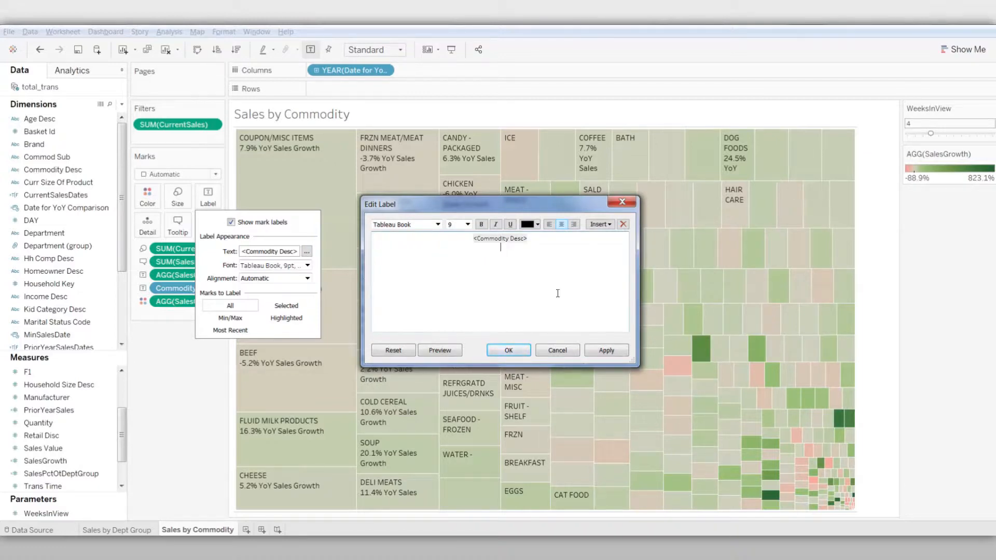
left_click(509, 351)
left_click(165, 367)
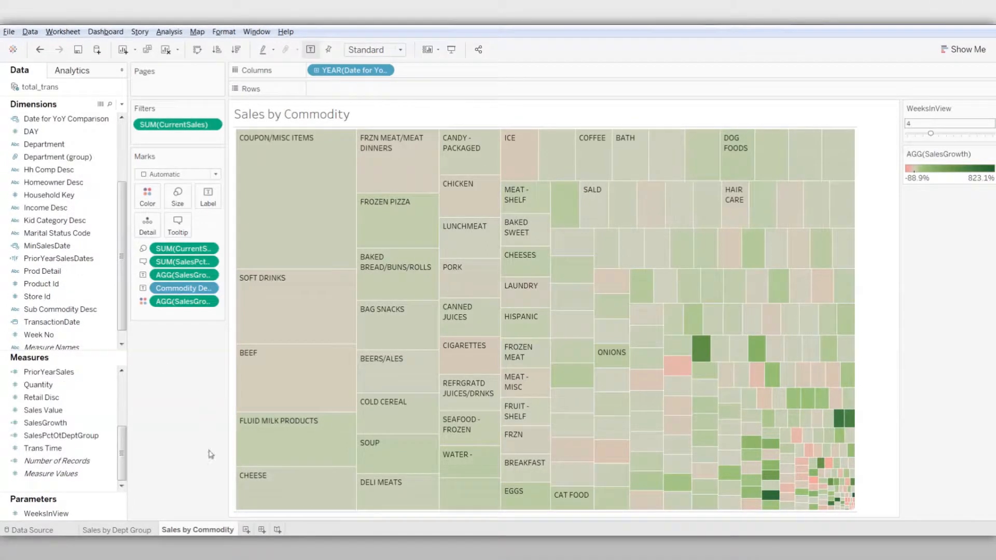
Add a new worksheet and name it Negative Growth Stores
left_click(247, 530)
right_click(248, 530)
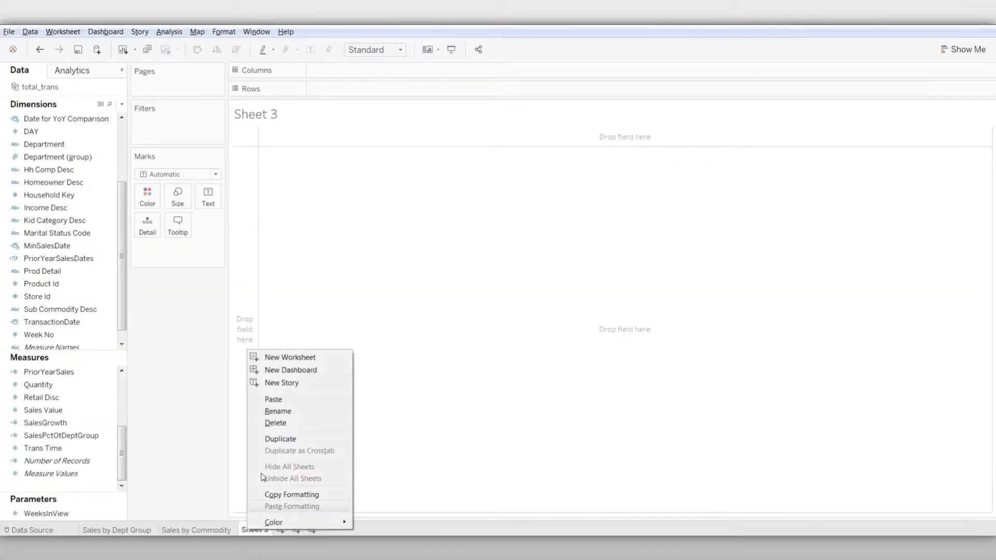
left_click(280, 412)
type("Neg")
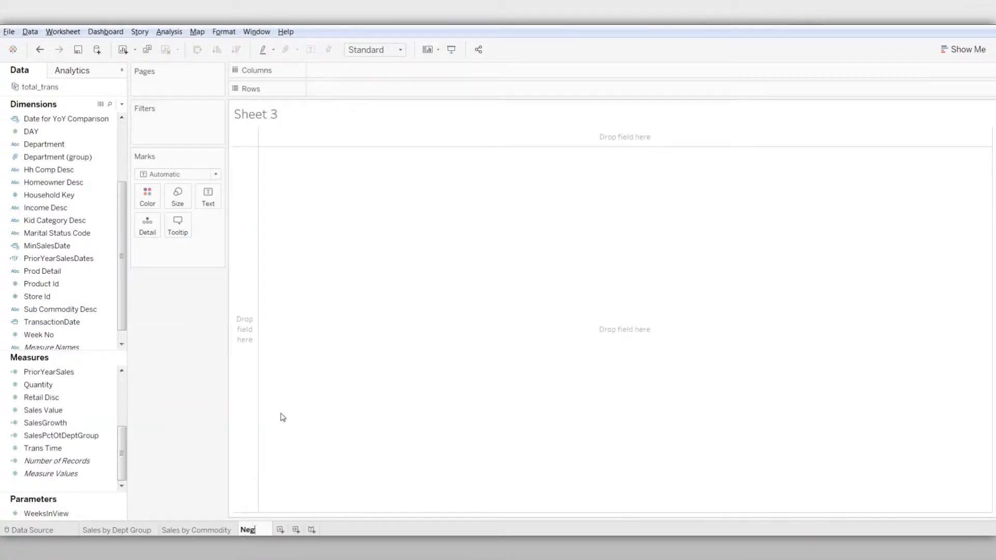
type("ative Growth Stores")
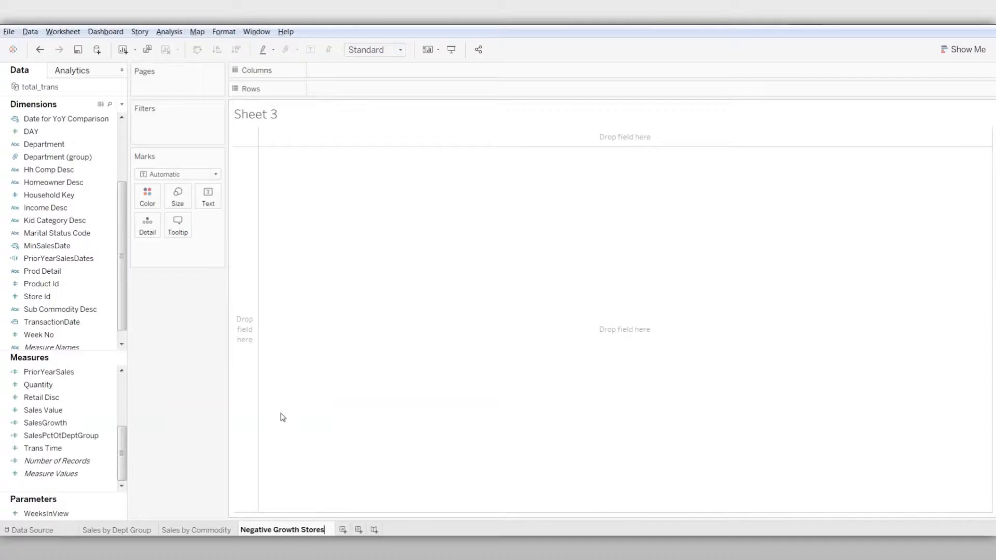
key("Return")
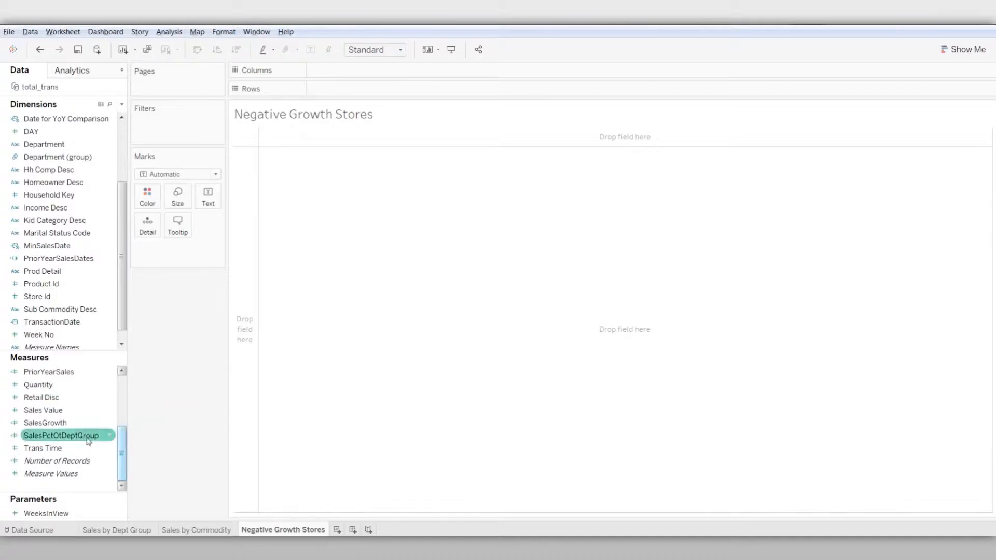
Build a scatter plot of CurrentSales against SalesGrowth on the columns, detailed by Store Id, and show the WeeksInView parameter control
mouse_move(72, 423)
left_mouse_down()
mouse_move(118, 347)
mouse_move(378, 84)
mouse_move(379, 71)
left_mouse_up()
mouse_move(123, 433)
left_mouse_down()
mouse_move(122, 384)
mouse_move(99, 397)
mouse_move(350, 130)
mouse_move(365, 89)
left_mouse_up()
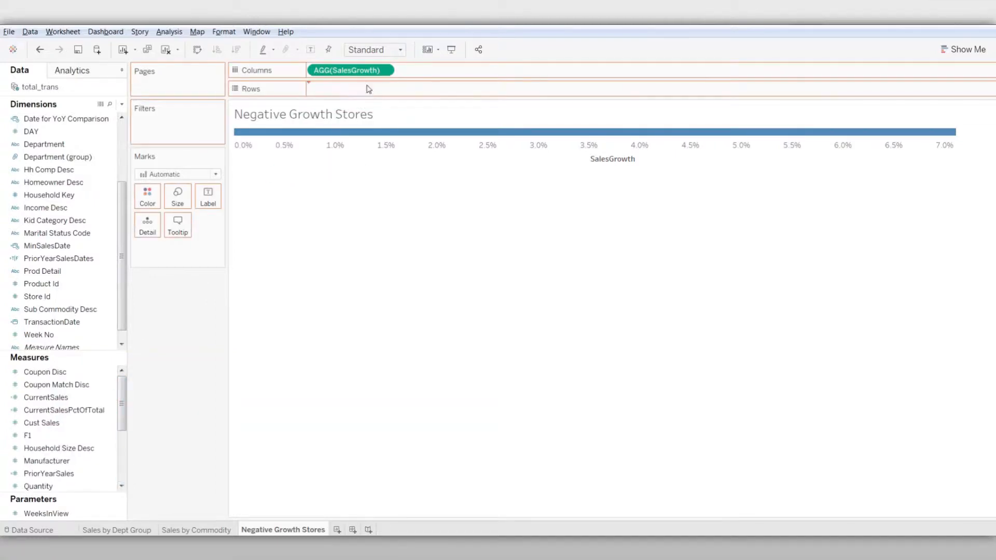
left_click(62, 296)
left_click_drag(63, 297, 156, 229)
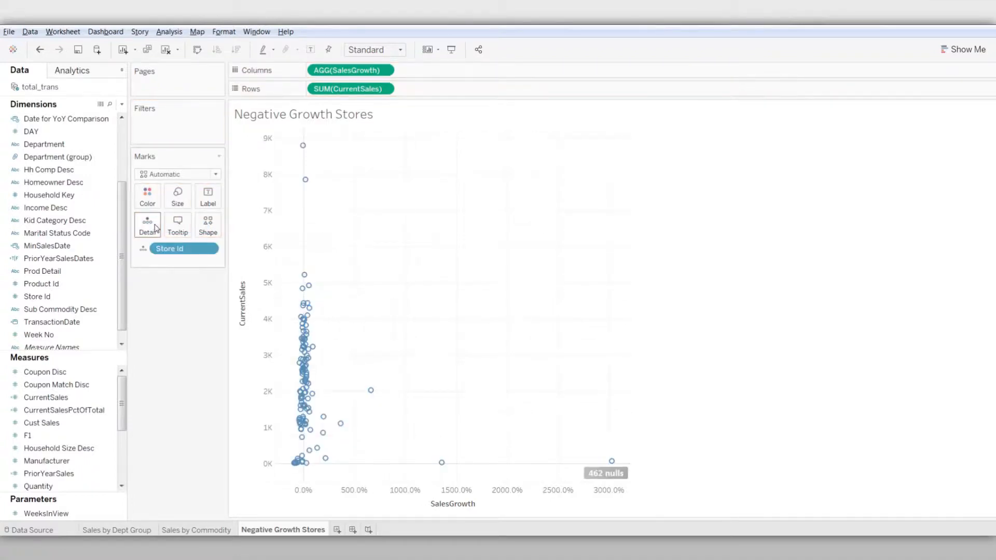
left_click(118, 519)
left_click(184, 344)
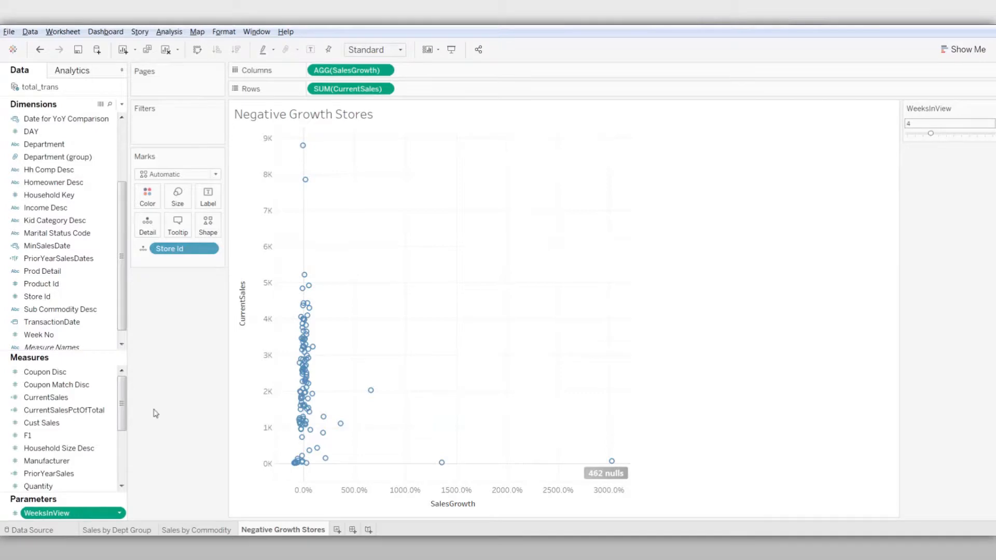
Filter the view on the sum of CurrentSales, keeping only non-null values
left_click(85, 398)
left_click_drag(90, 391, 210, 126)
left_click(459, 215)
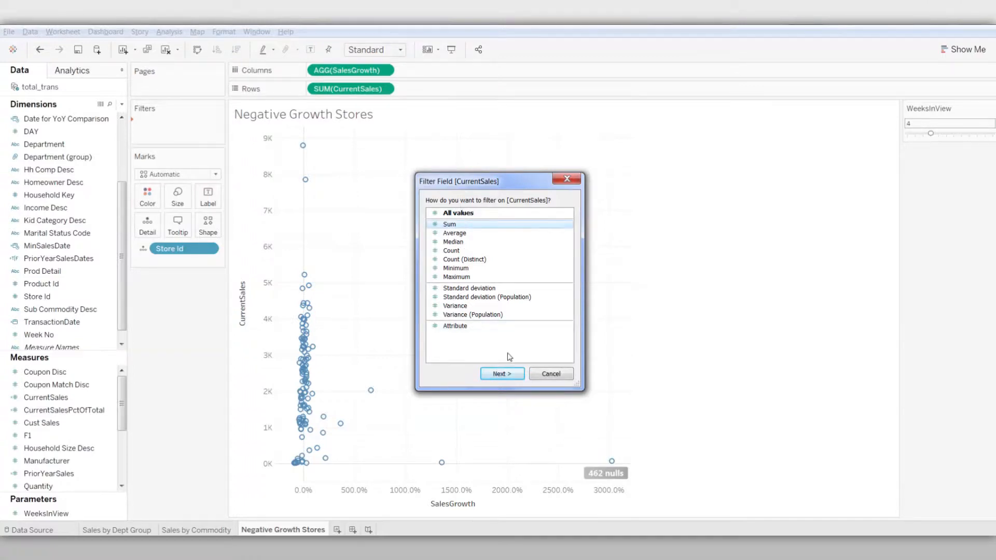
left_click(503, 373)
left_click(597, 236)
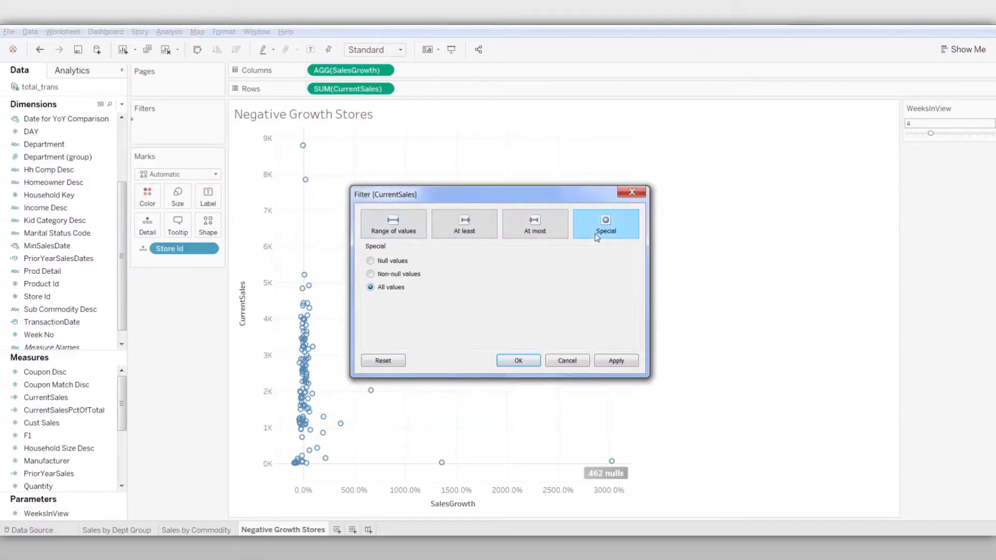
left_click(519, 361)
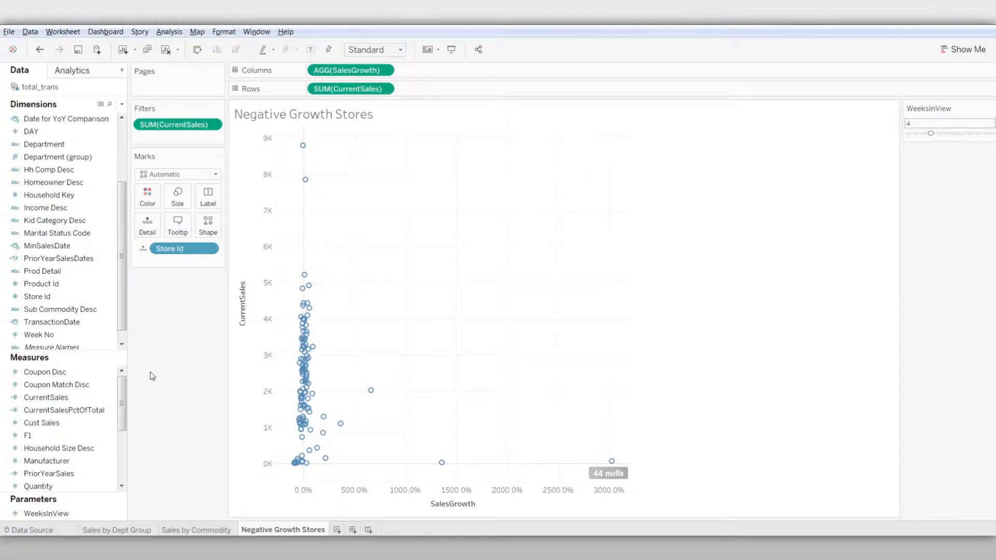
Filter the view on SalesGrowth with an at-most limit of 0
left_click_drag(123, 400, 216, 135)
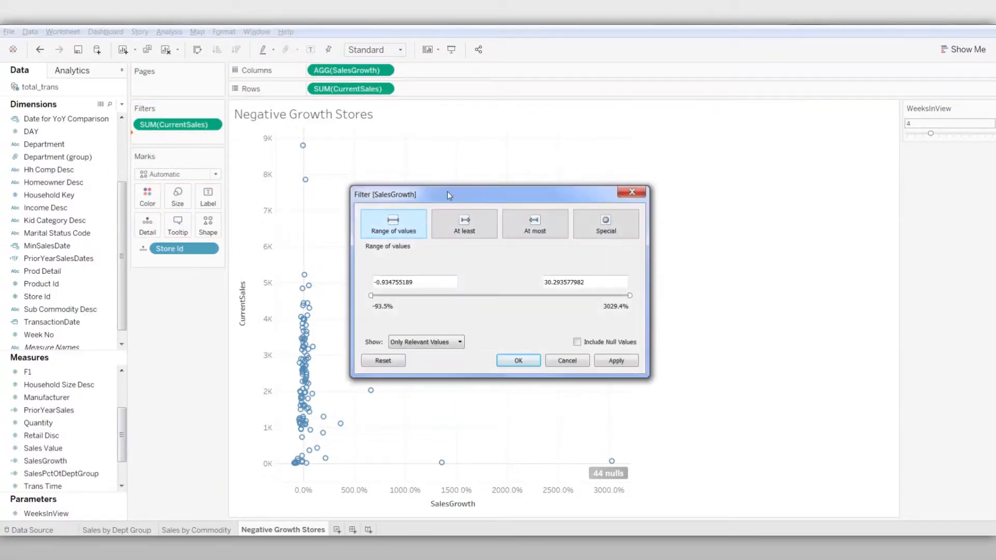
left_click(535, 224)
left_click_drag(589, 281, 537, 264)
type("0")
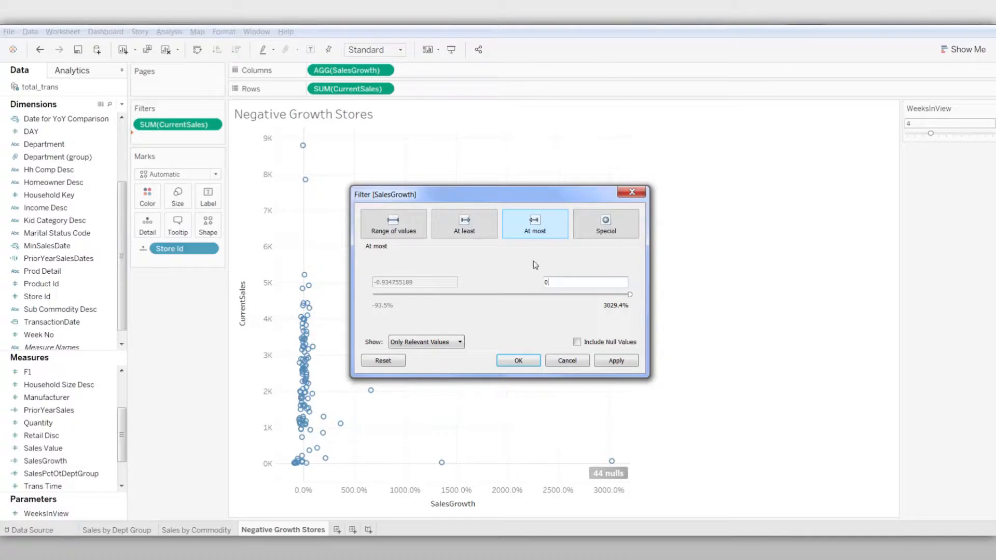
left_click(519, 361)
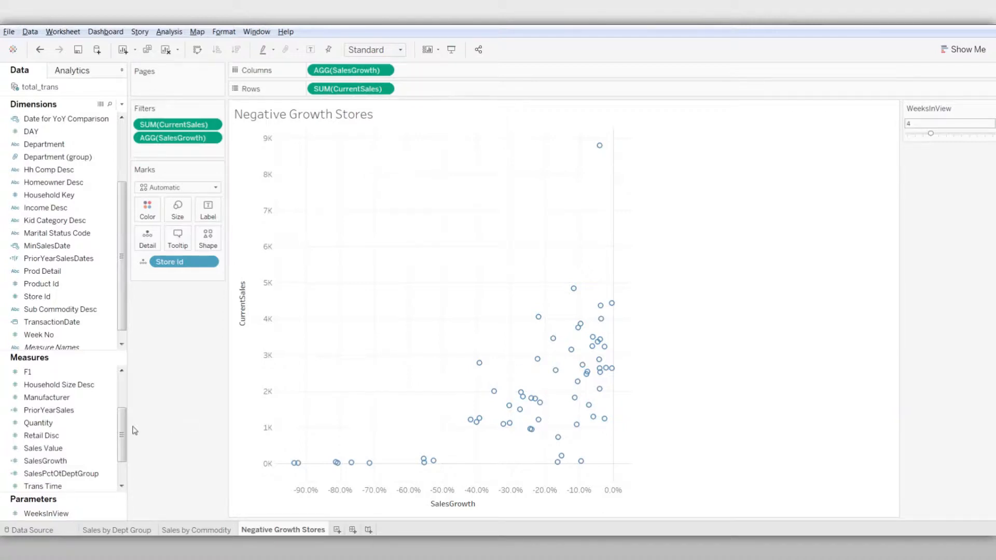
Duplicate the SalesGrowth measure and rename the copy TotalStoreSalesGrowth
left_click_drag(121, 426, 121, 440)
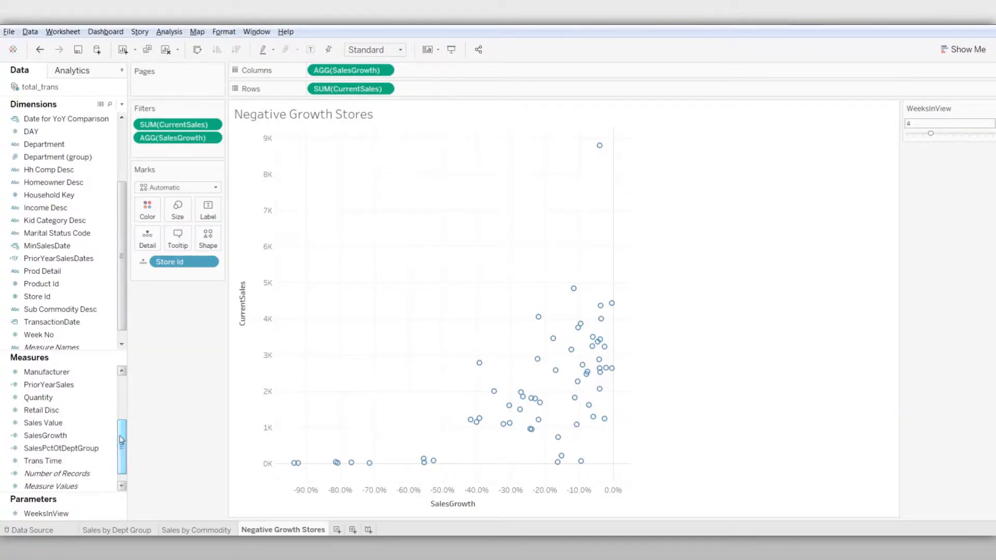
left_click(96, 434)
left_click(109, 436)
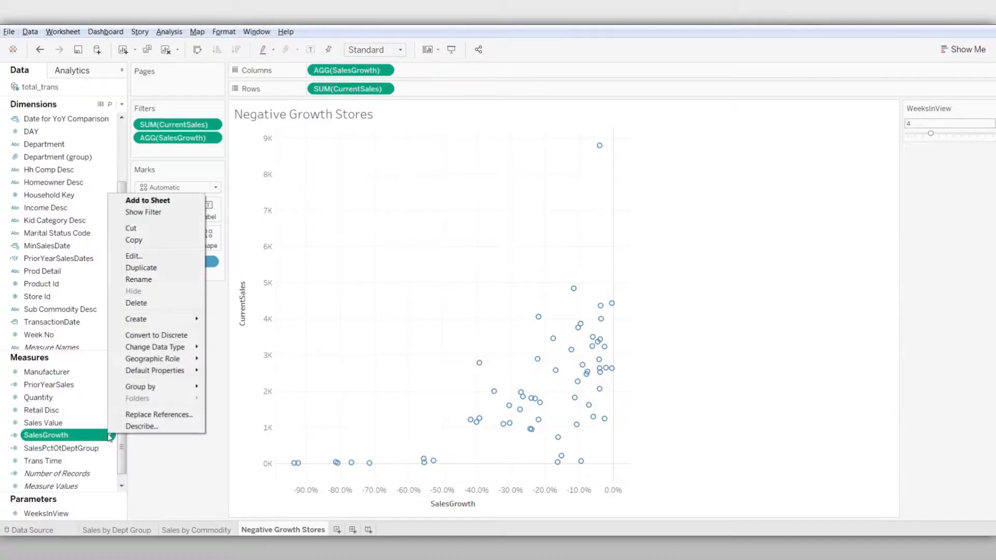
left_click(141, 268)
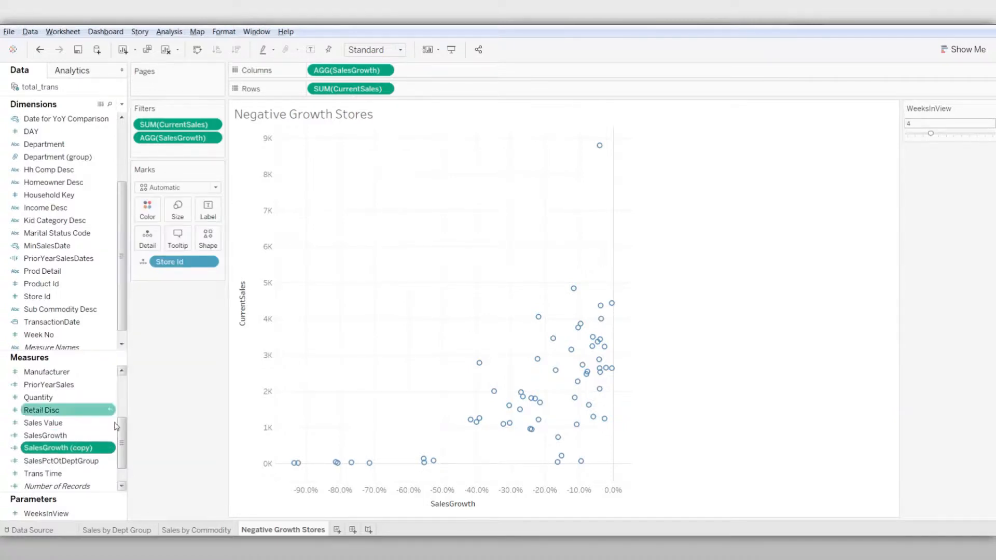
left_click(110, 447)
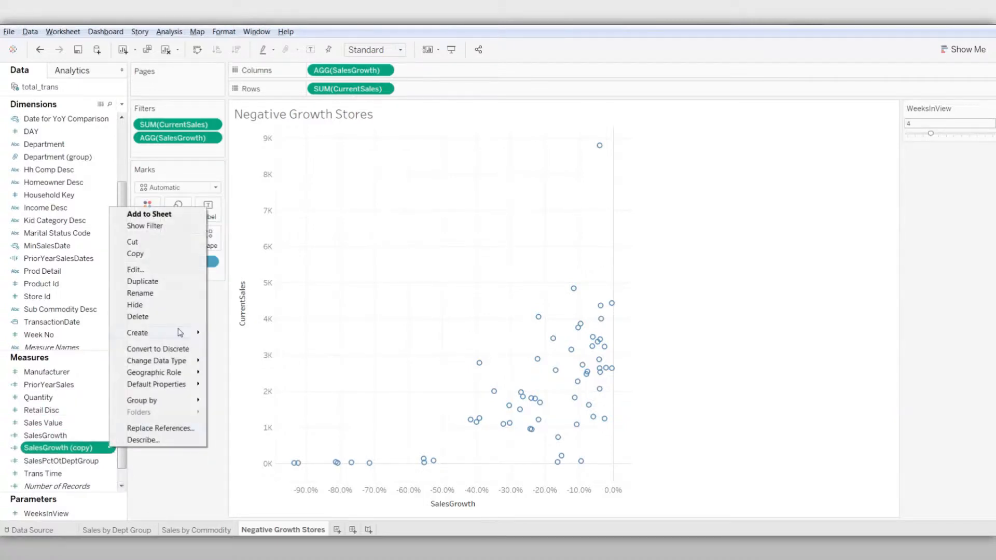
left_click(186, 295)
key("ctrl+a")
type("Tota")
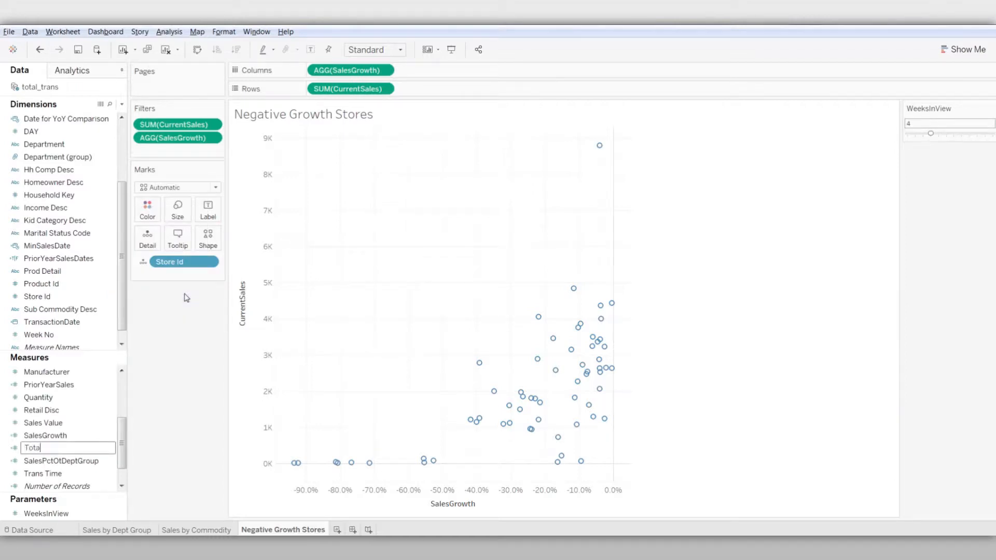
type("lStoreSalesGrowth")
key("Return")
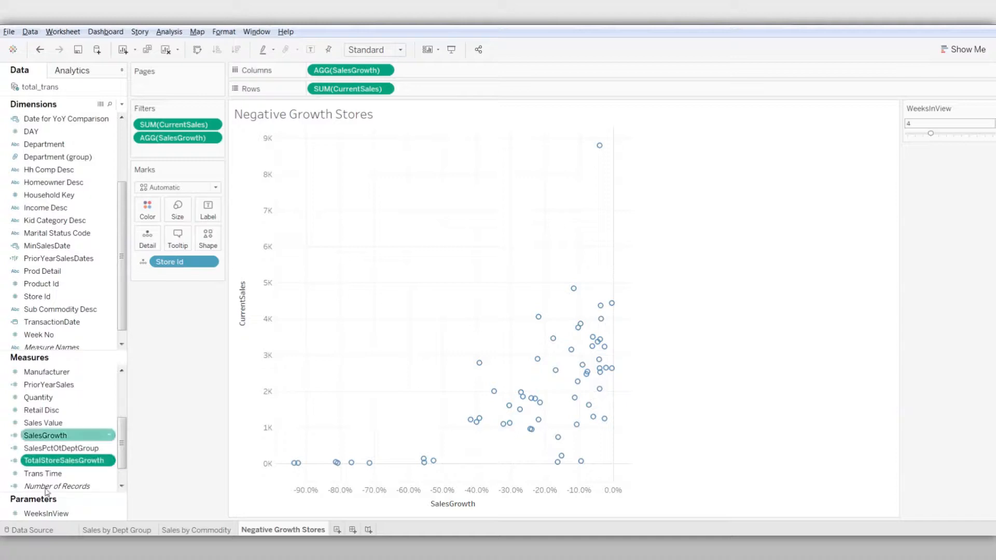
Wrap the TotalStoreSalesGrowth formula in a FIXED expression on [Store Id] and accept the calculation
right_click(108, 466)
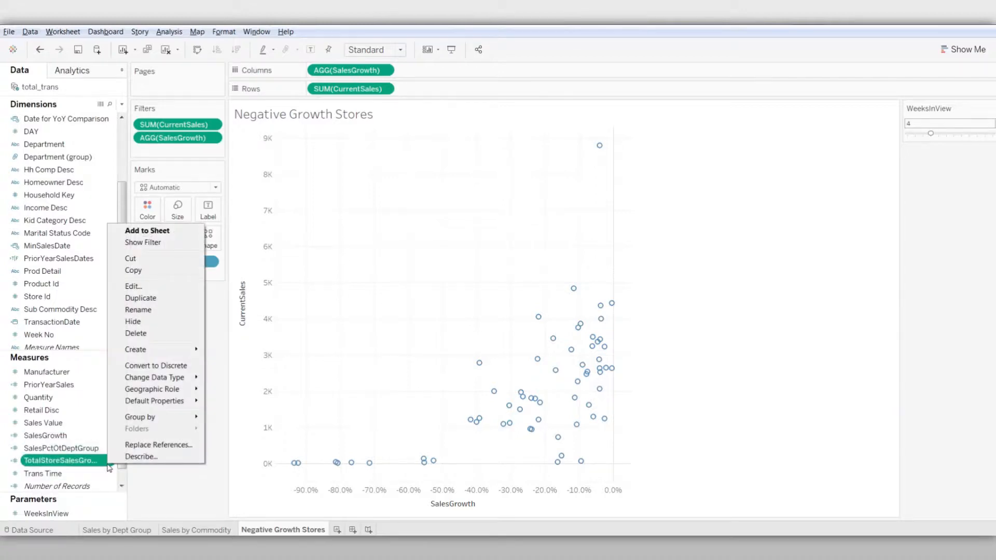
left_click(168, 286)
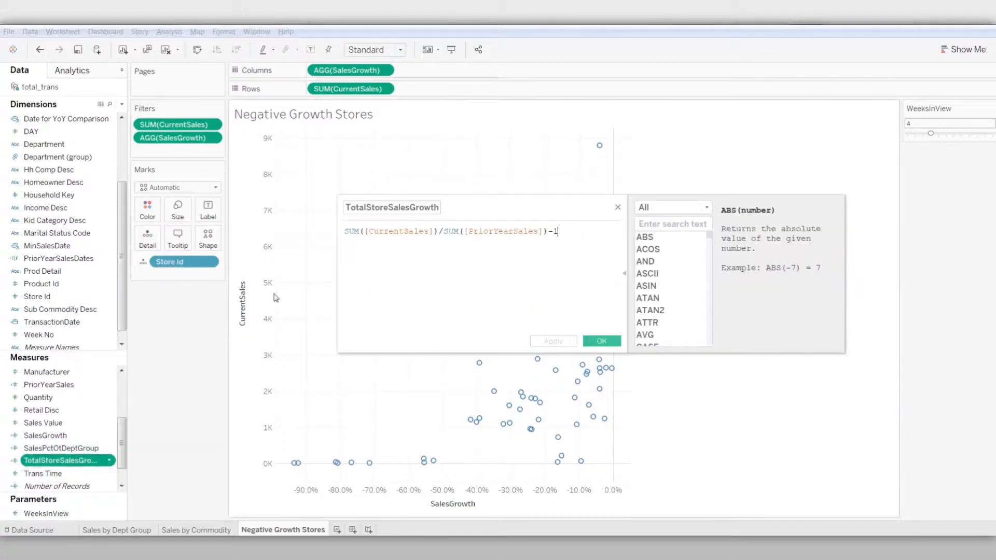
left_click(345, 230)
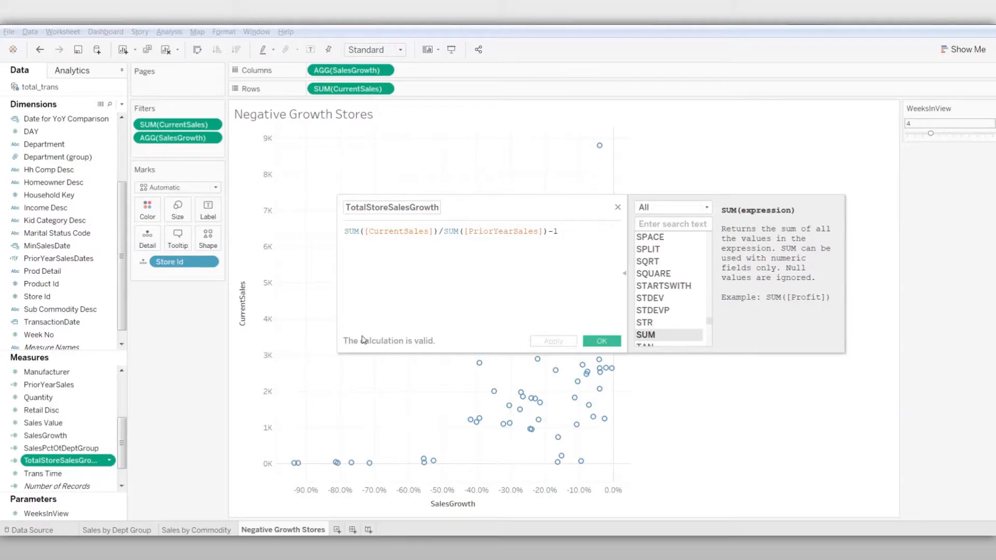
type("(")
type("fix")
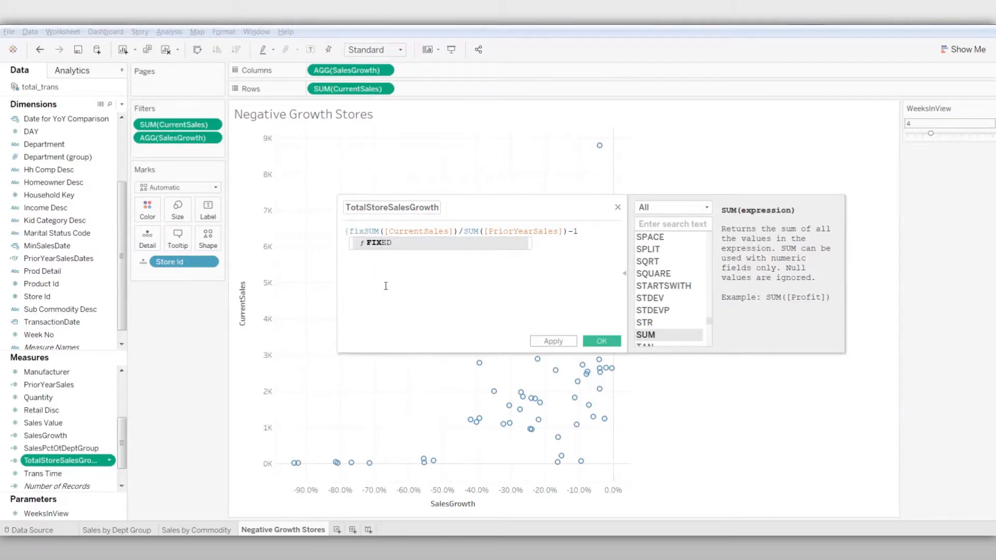
left_click(390, 245)
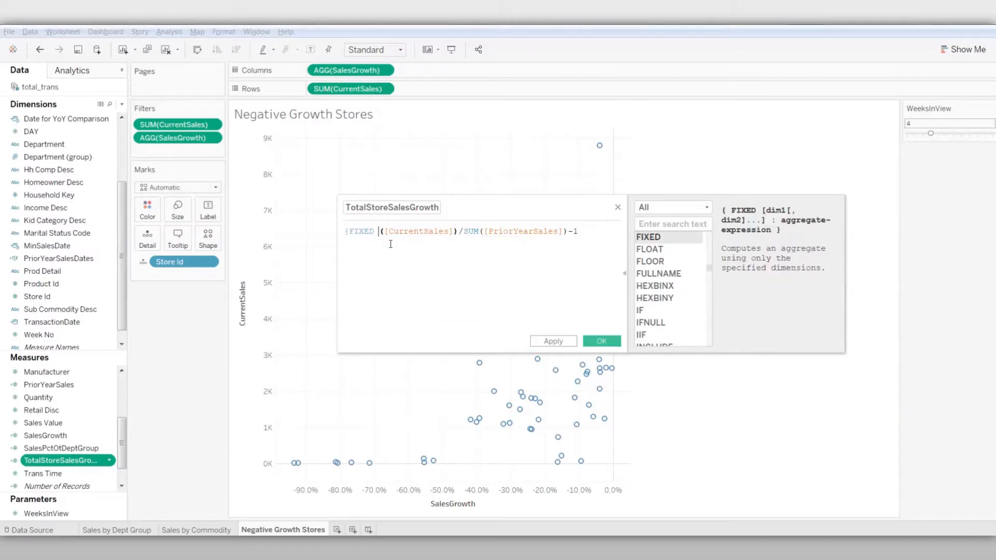
type("store")
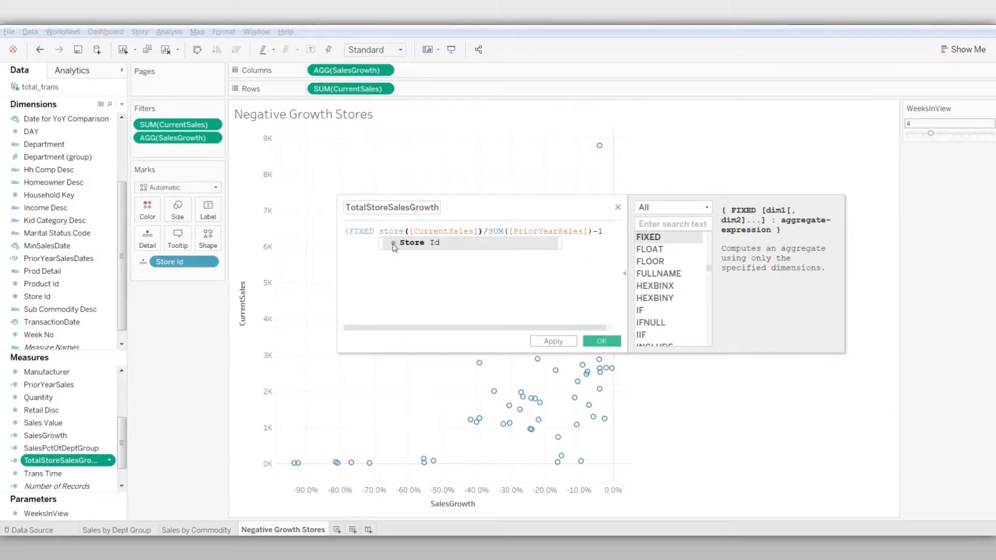
left_click(394, 244)
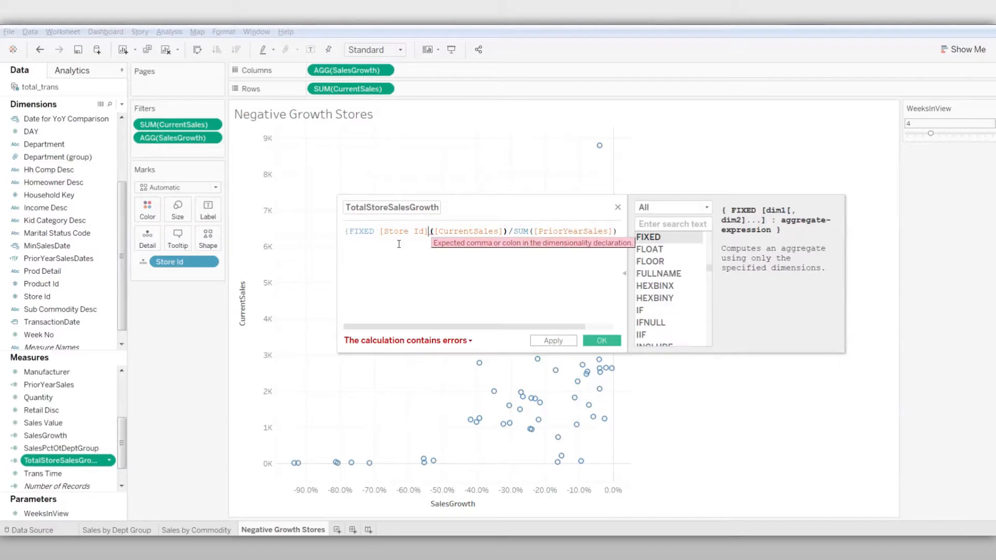
type(":")
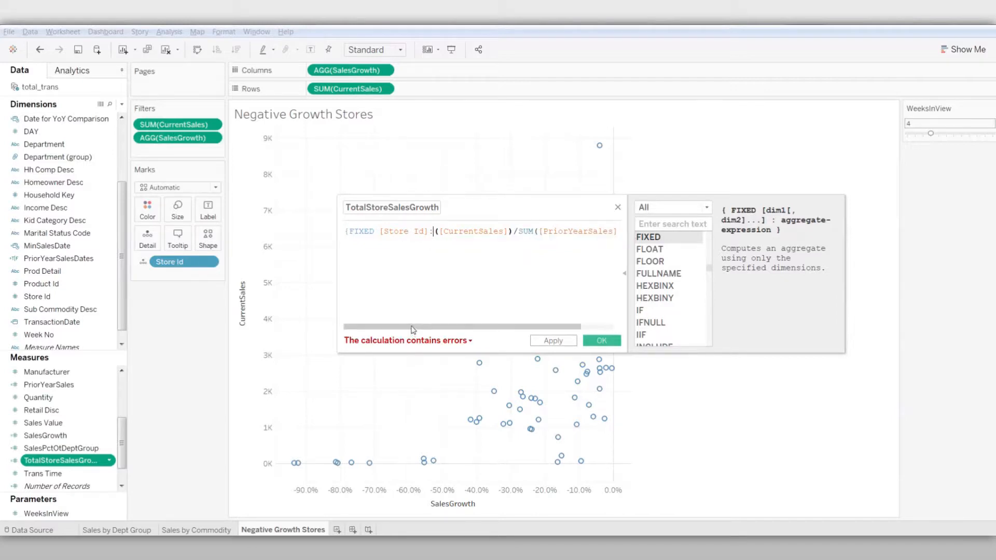
left_click_drag(414, 328, 562, 316)
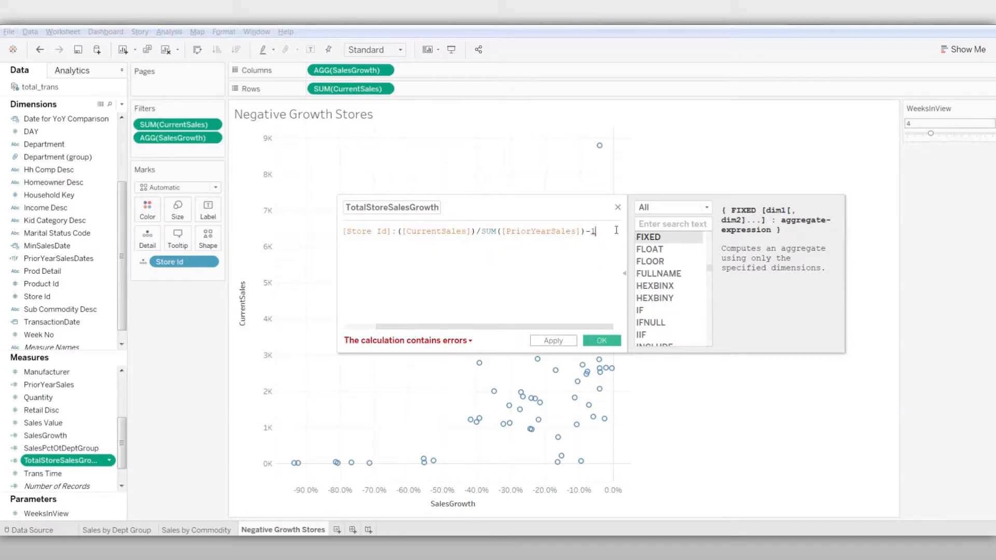
left_click(602, 340)
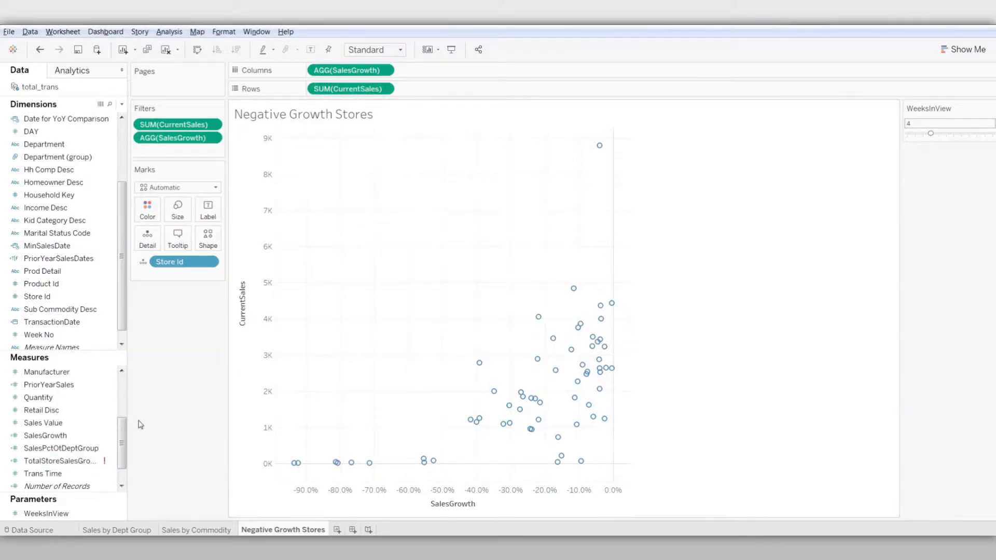
Wrap [CurrentSales] in SUM within the TotalStoreSalesGrowth formula and accept the corrected calculation
left_click(111, 464)
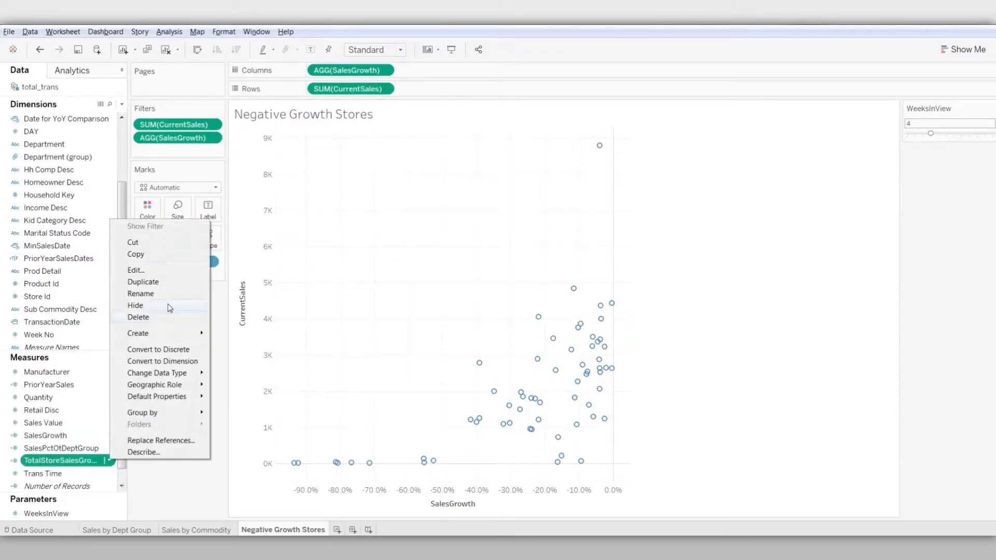
left_click(169, 267)
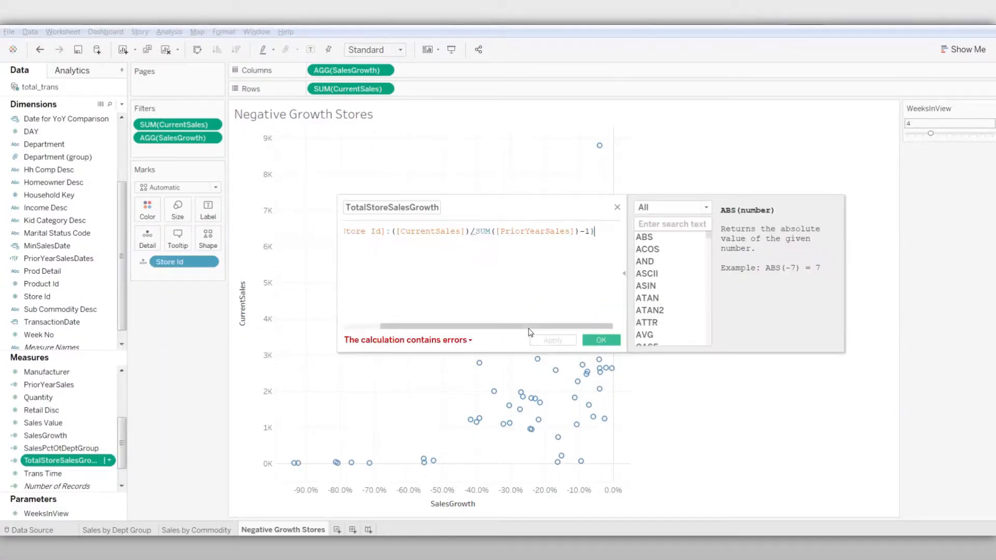
left_click_drag(524, 327, 503, 330)
left_click(416, 231)
type("Sum")
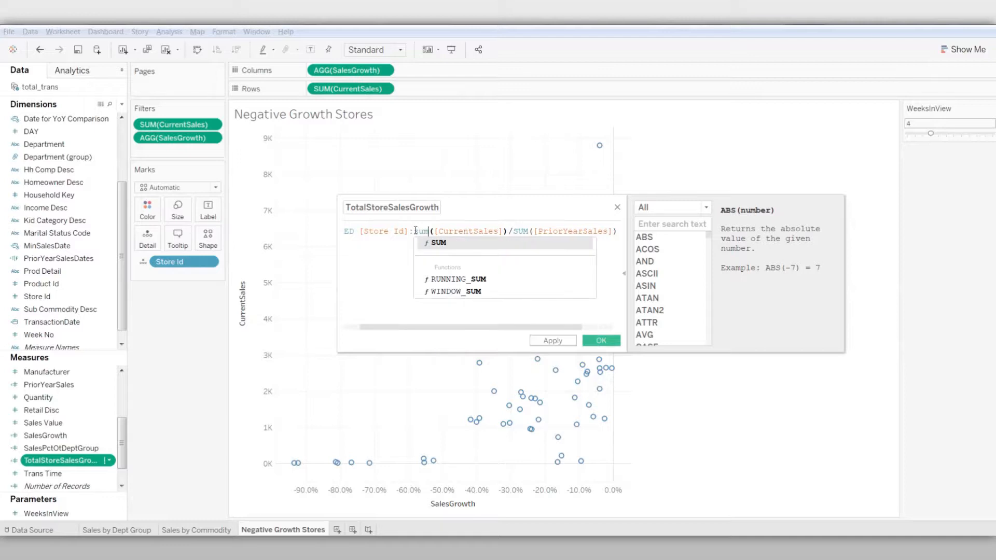
left_click(427, 243)
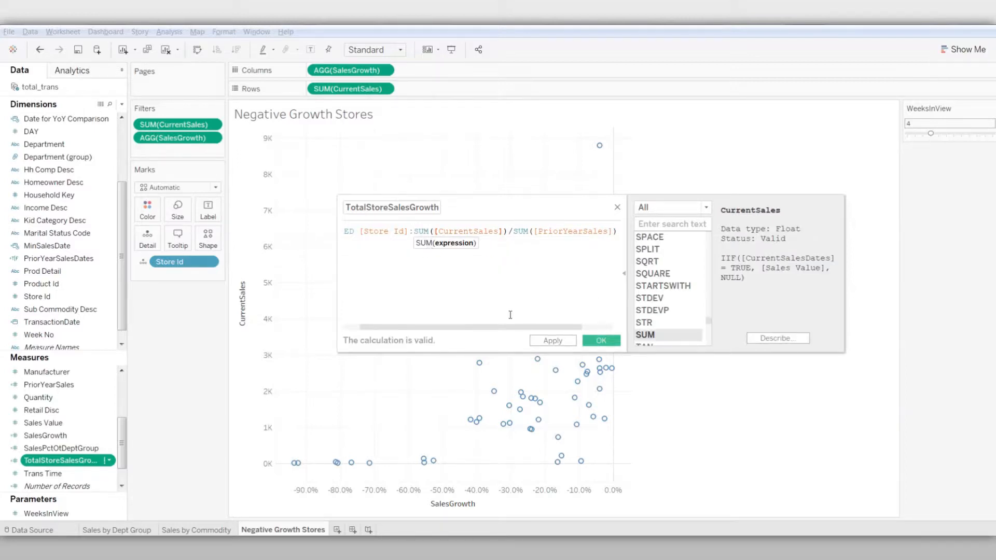
left_click(601, 341)
Color the store marks by the TotalStoreSalesGrowth measure
left_click(104, 449)
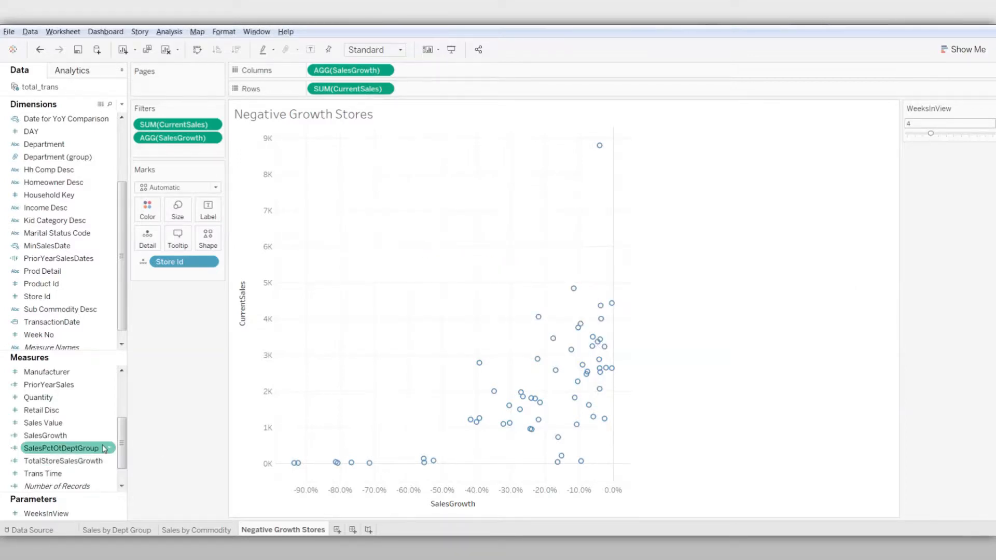
left_click(83, 461)
left_click_drag(83, 461, 147, 214)
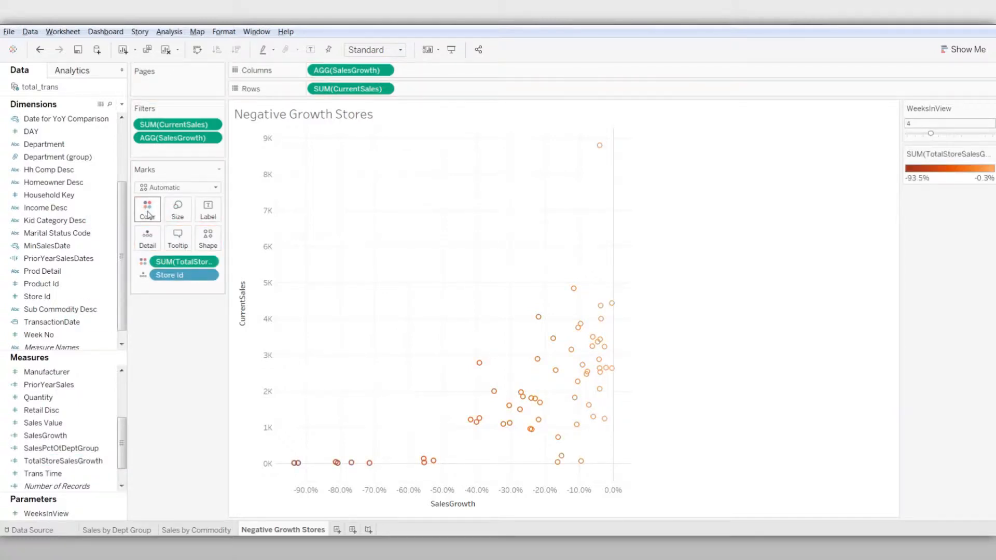
Color TotalStoreSalesGrowth with the Red-Green Diverging palette, not reversed, and center the scale at 0
left_click(991, 155)
left_click(934, 165)
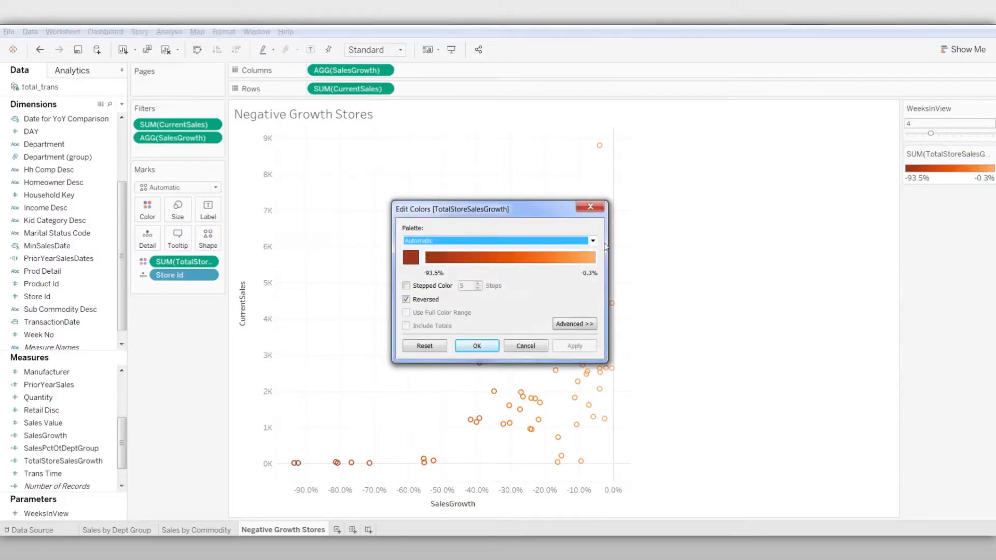
left_click(593, 241)
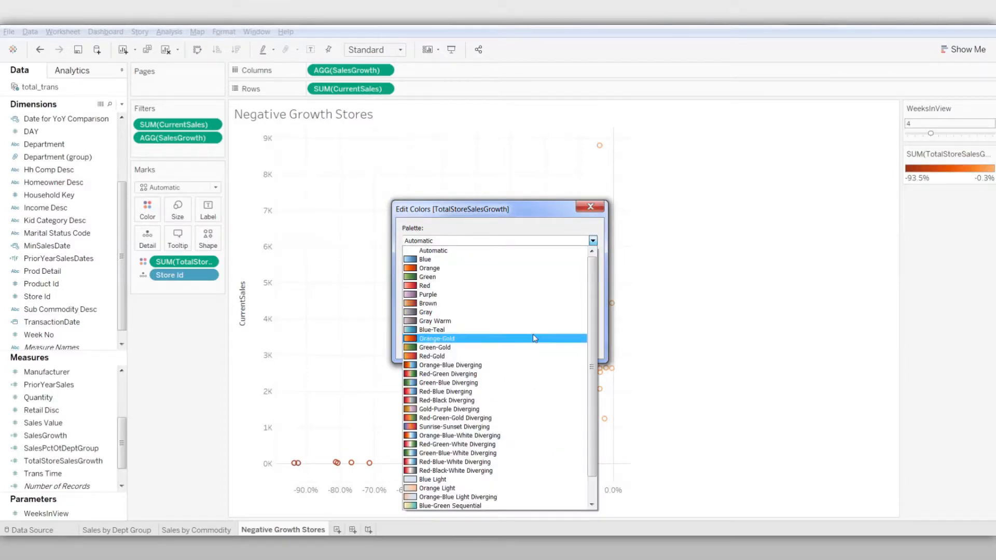
left_click(526, 374)
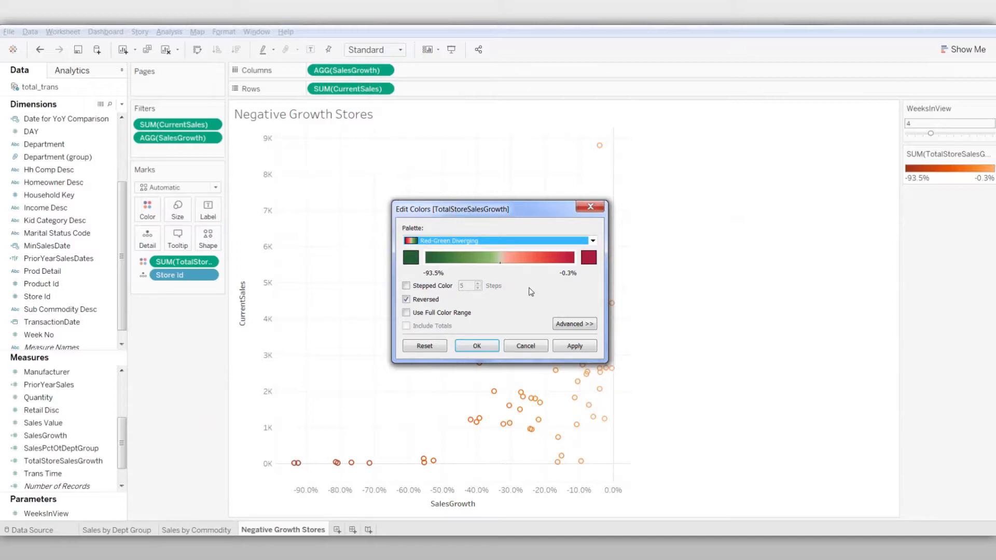
left_click(406, 299)
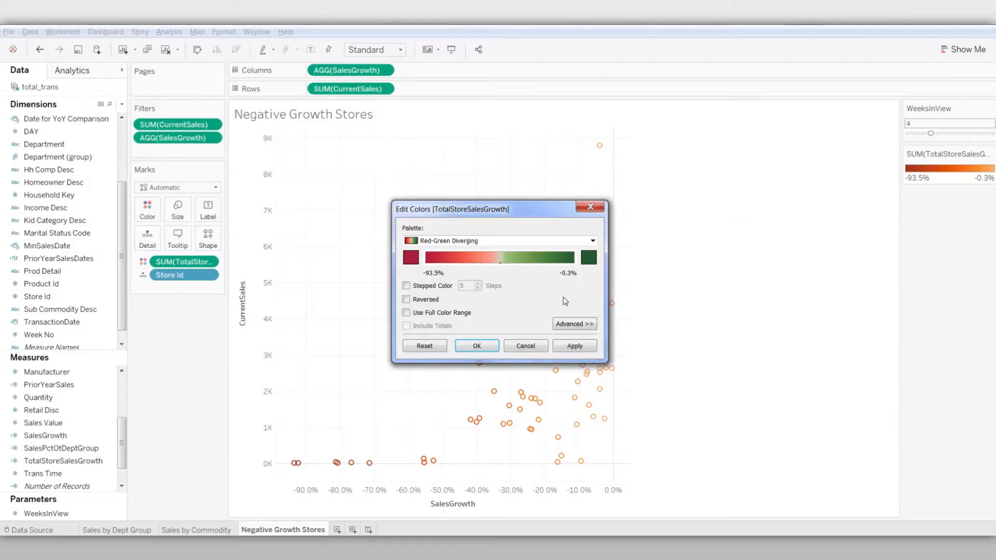
left_click(566, 326)
left_click(406, 372)
left_click_drag(443, 385, 399, 378)
type("0")
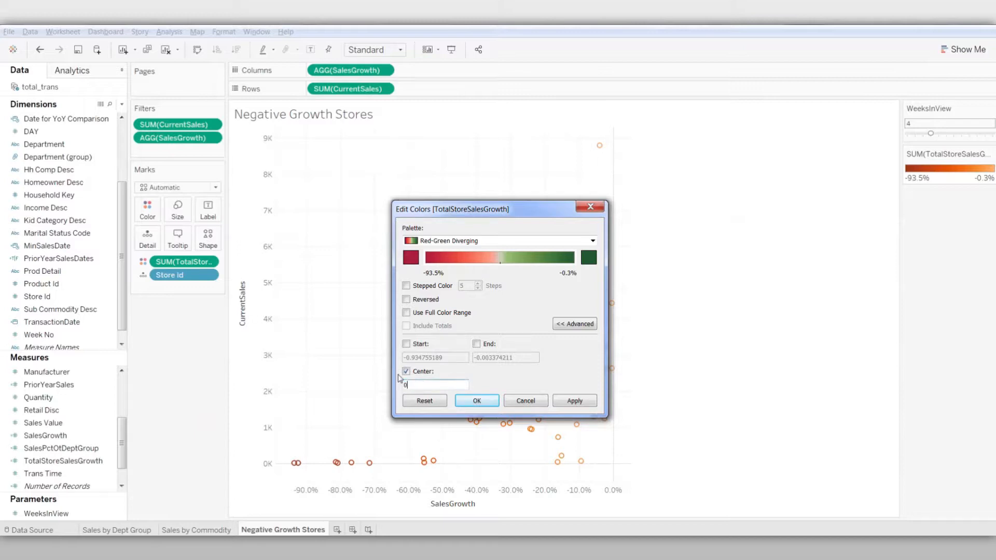
left_click(462, 401)
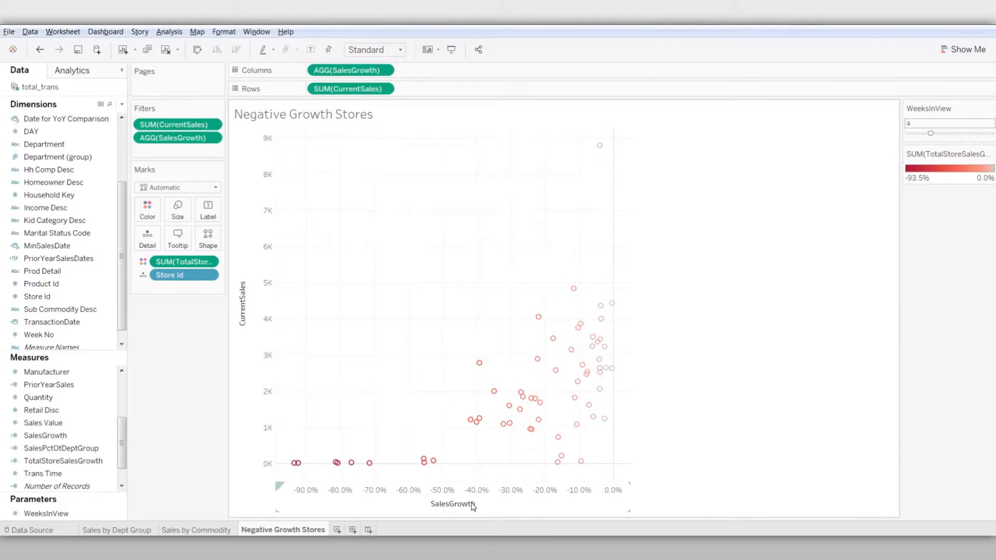
Size the store marks by the CurrentSales measure
mouse_move(434, 462)
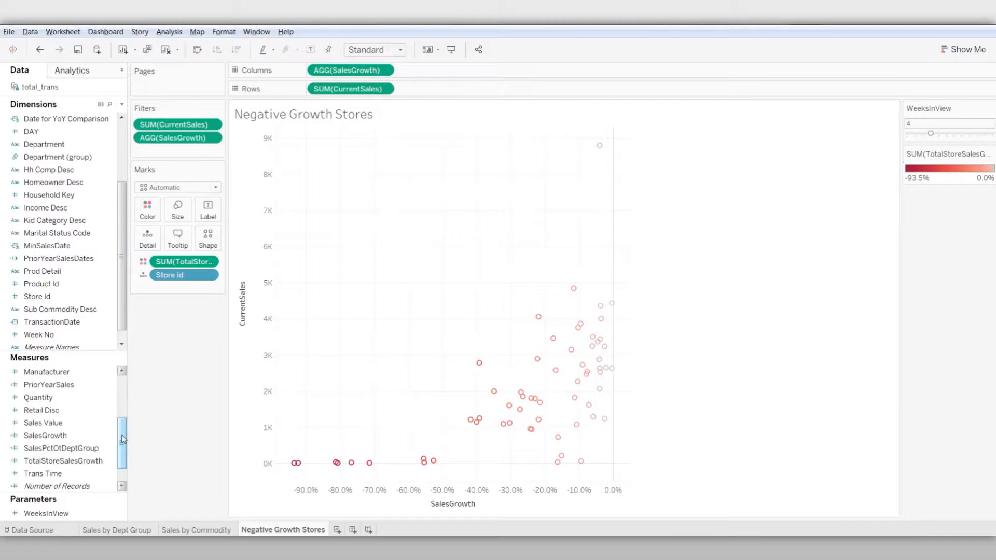
left_click_drag(123, 440, 182, 212)
left_click(71, 387)
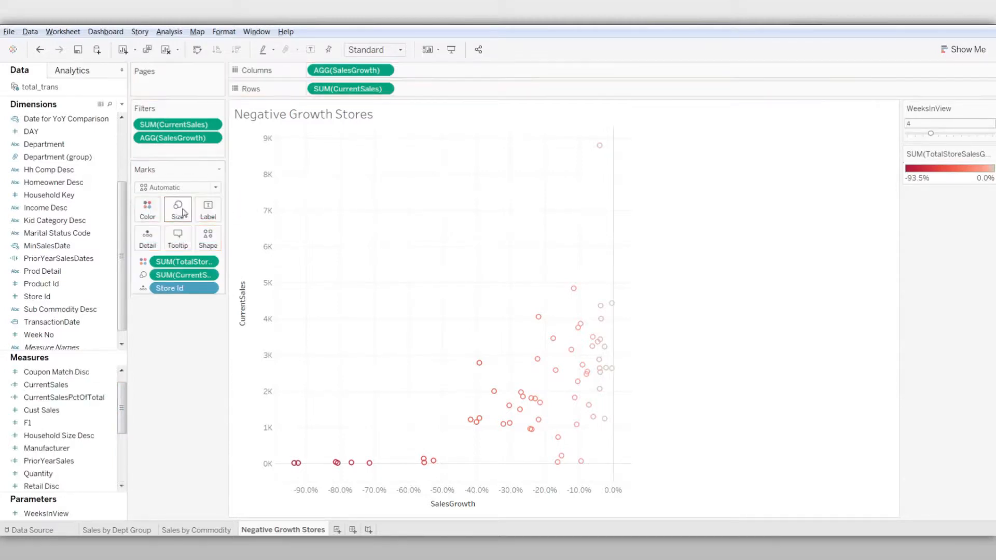
mouse_move(598, 149)
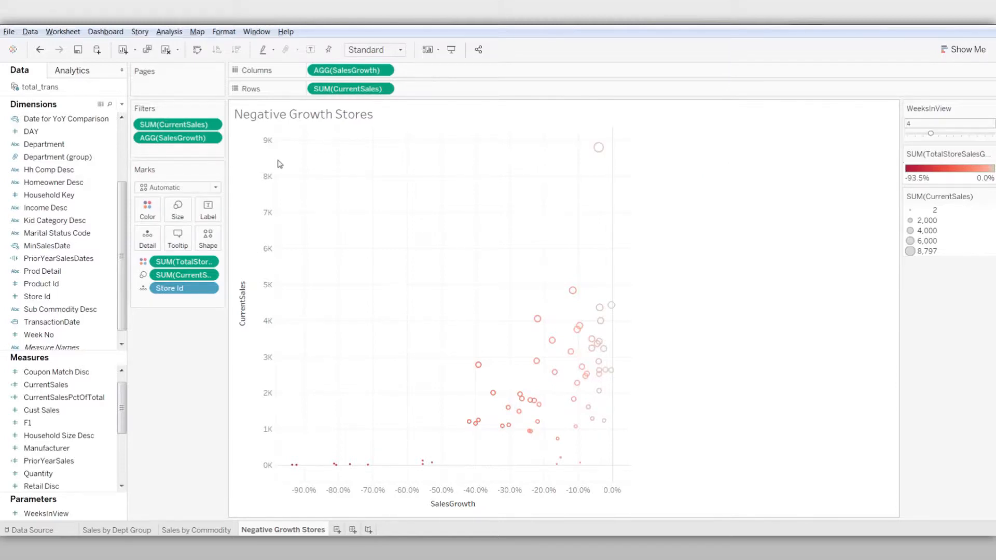
left_click(209, 275)
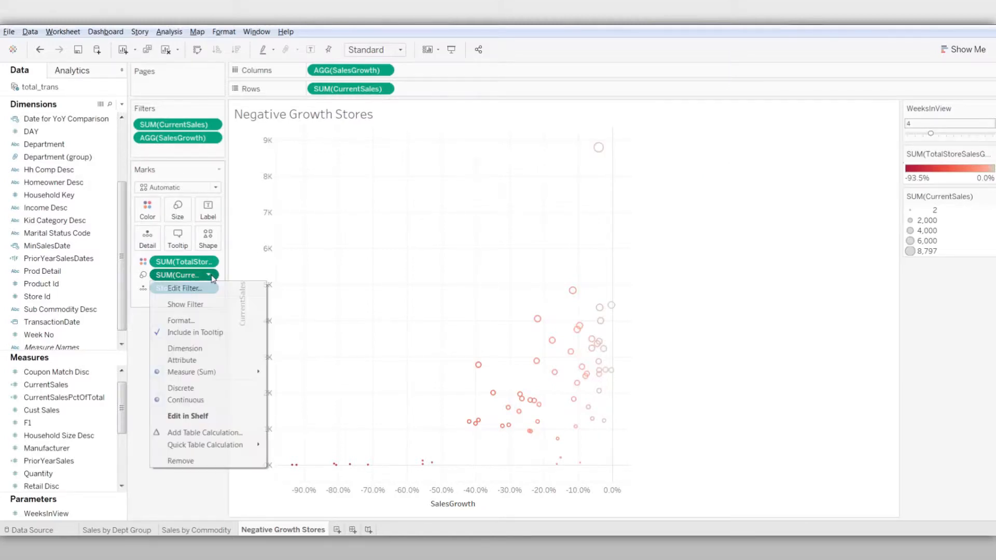
left_click(184, 288)
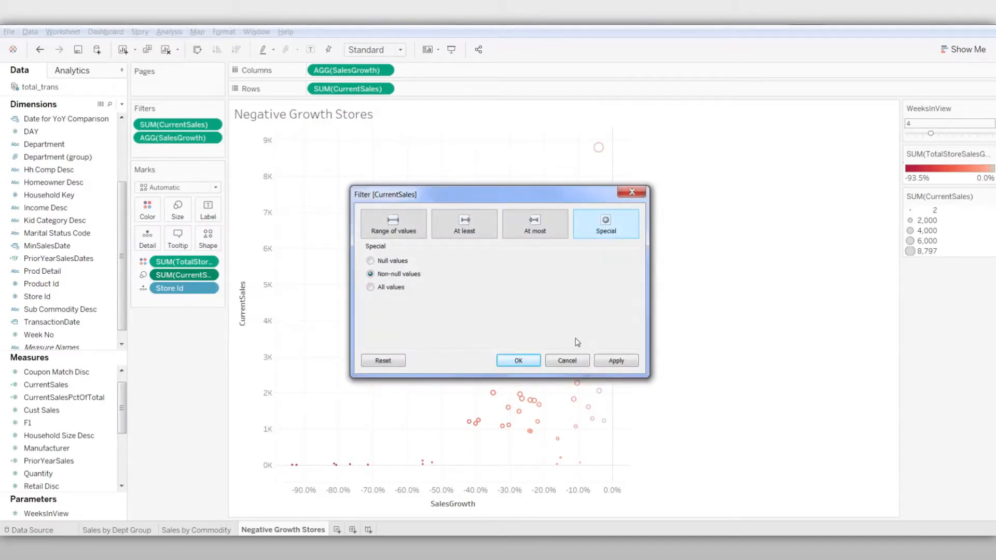
left_click(566, 361)
Rewrite the CurrentSales expression that sizes the marks as {FIXED [Store Id]:SUM([CurrentSales])}
left_click(212, 276)
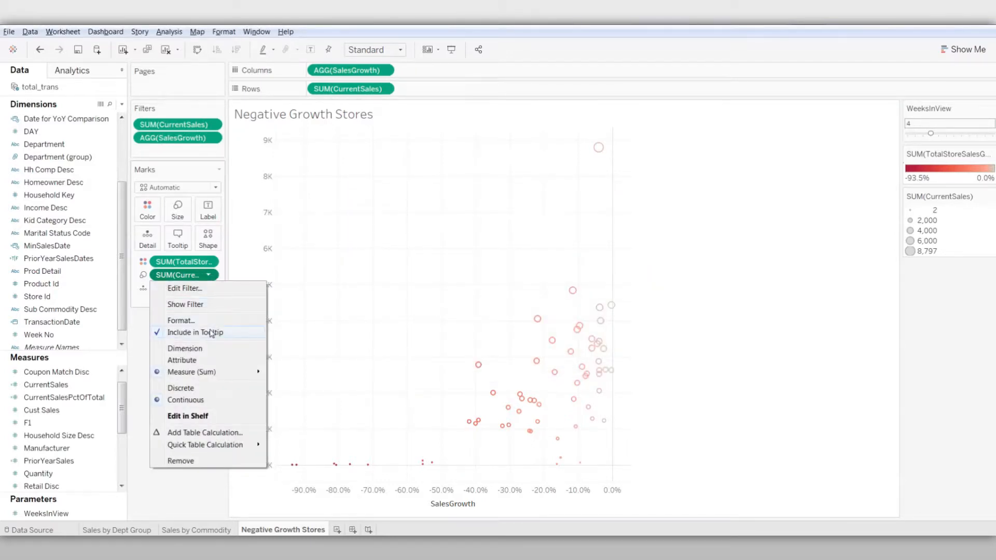
left_click(203, 416)
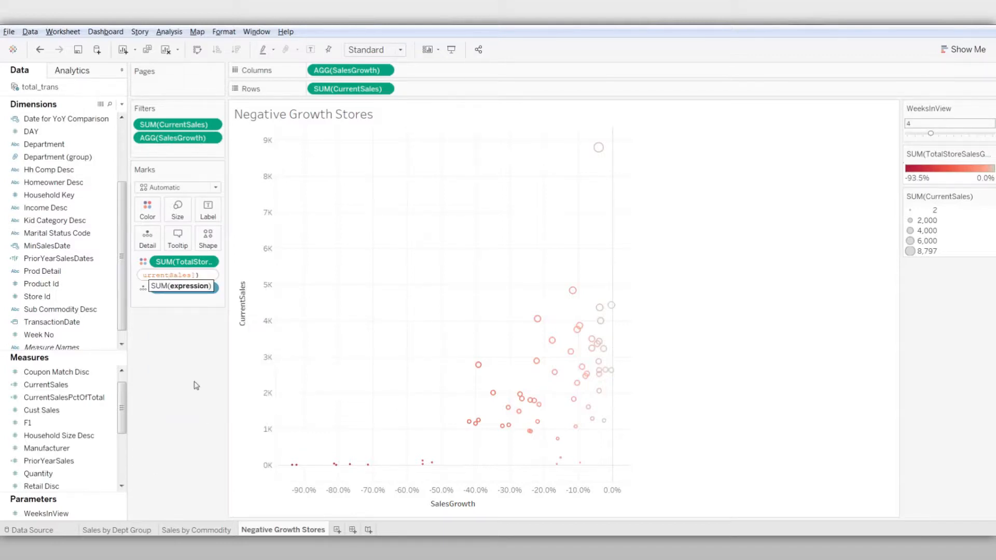
key("Home")
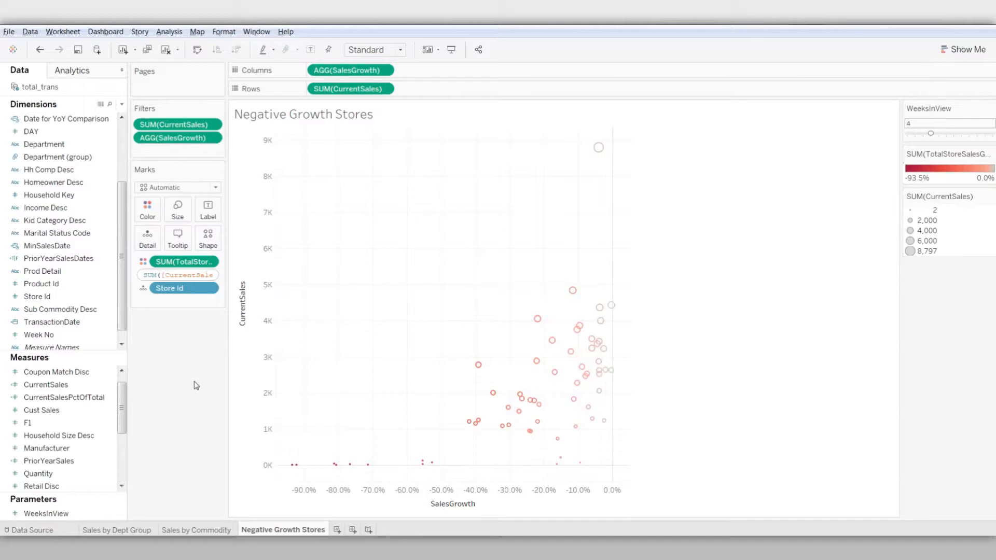
type("{fi")
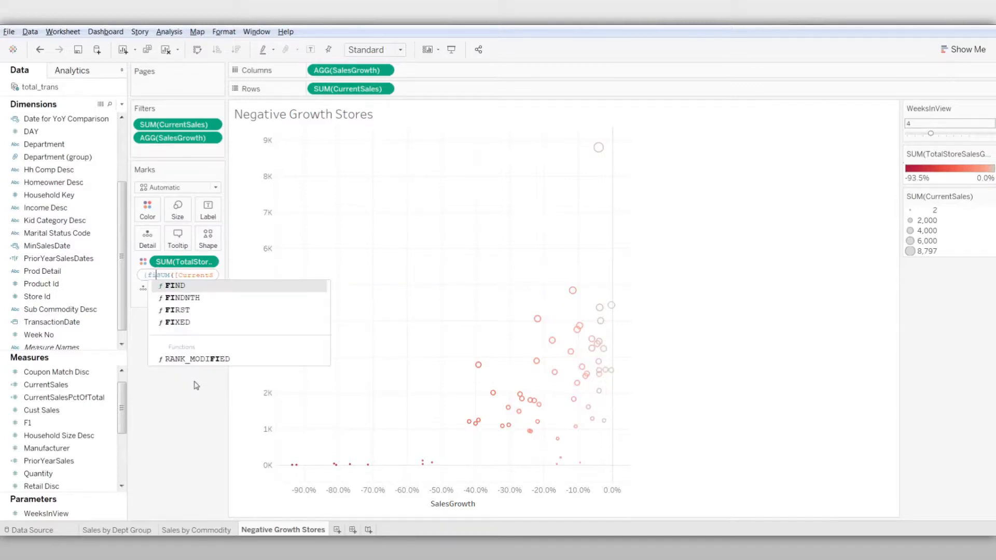
left_click(191, 322)
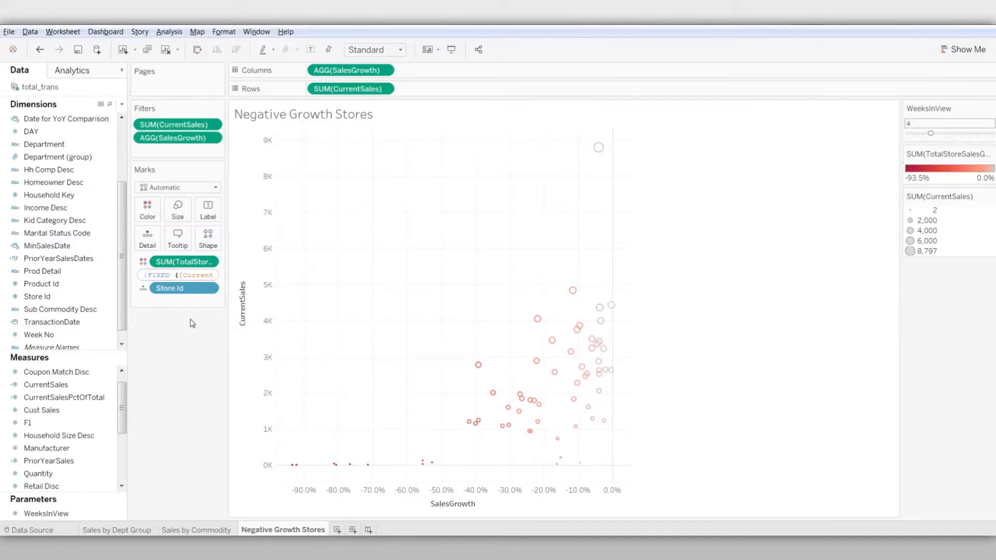
type("sto")
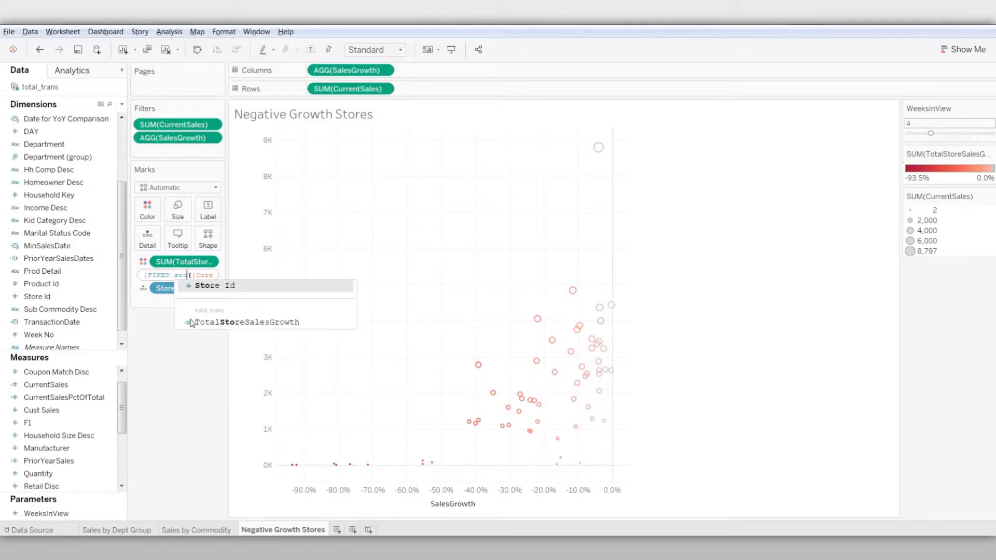
left_click(207, 286)
type(":")
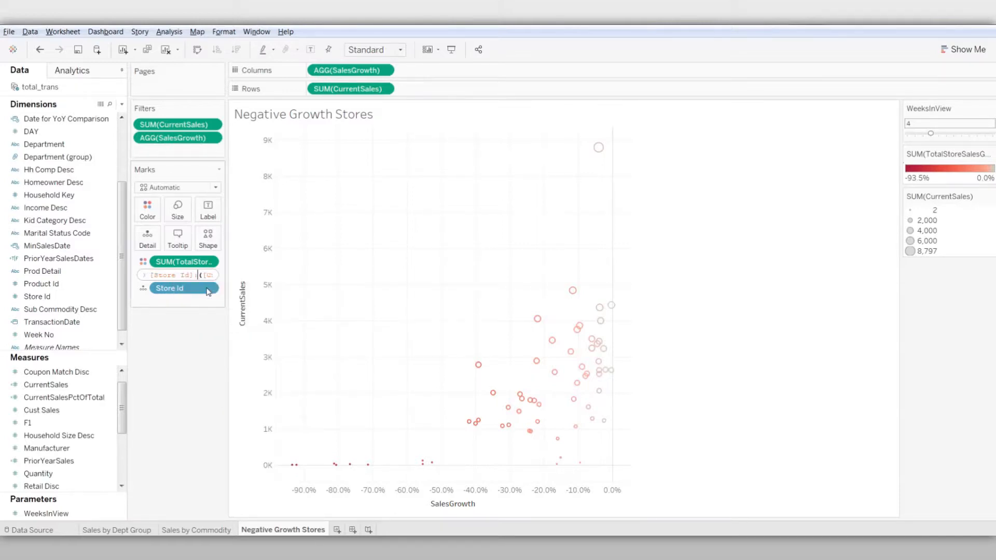
type("sum")
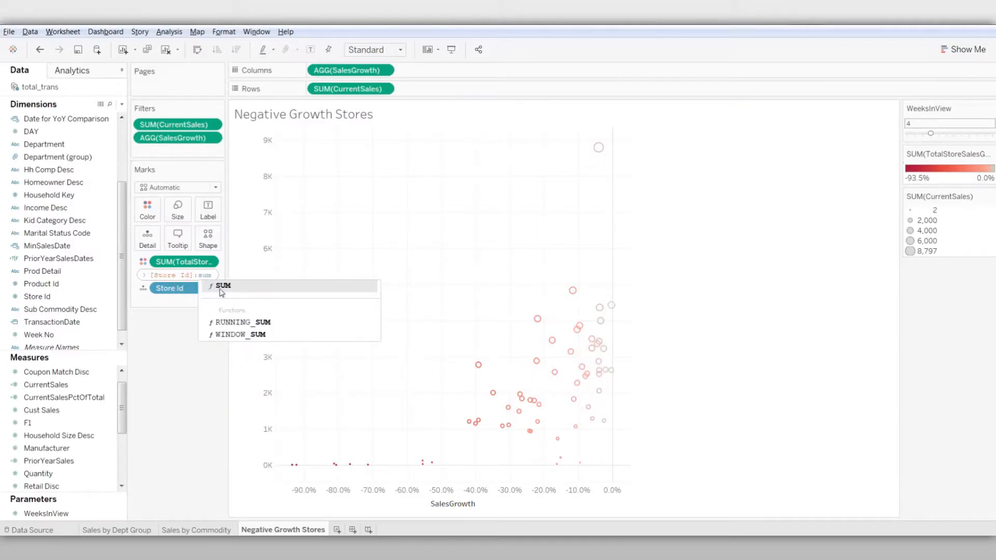
left_click(221, 289)
left_click(189, 276)
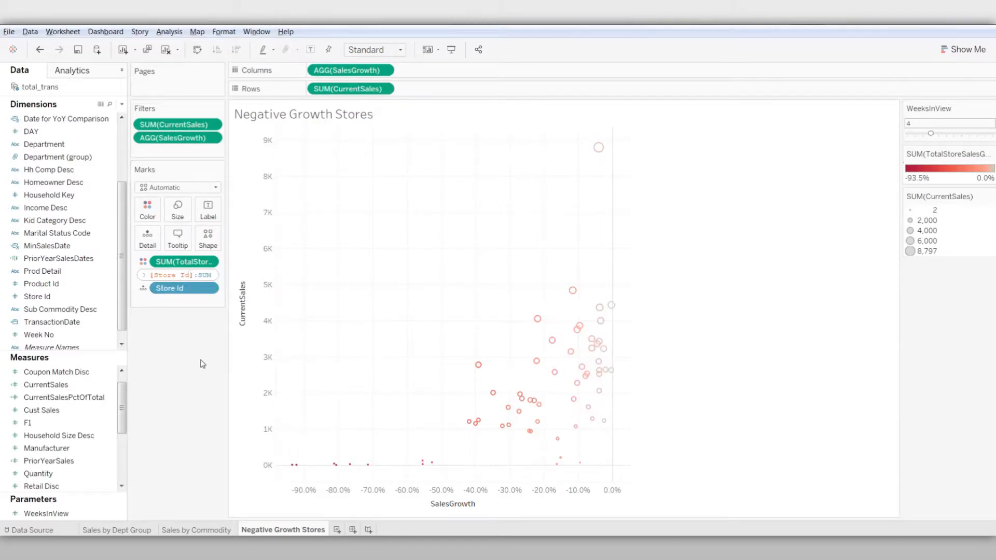
key("Right")
key("Right")
key("Right")
key("Right")
key("Right")
key("Right")
key("Right")
key("Right")
key("Right")
key("Right")
key("Right")
key("Right")
key("Right")
key("Right")
key("Right")
key("Right")
key("Right")
key("Right")
key("Right")
key("Right")
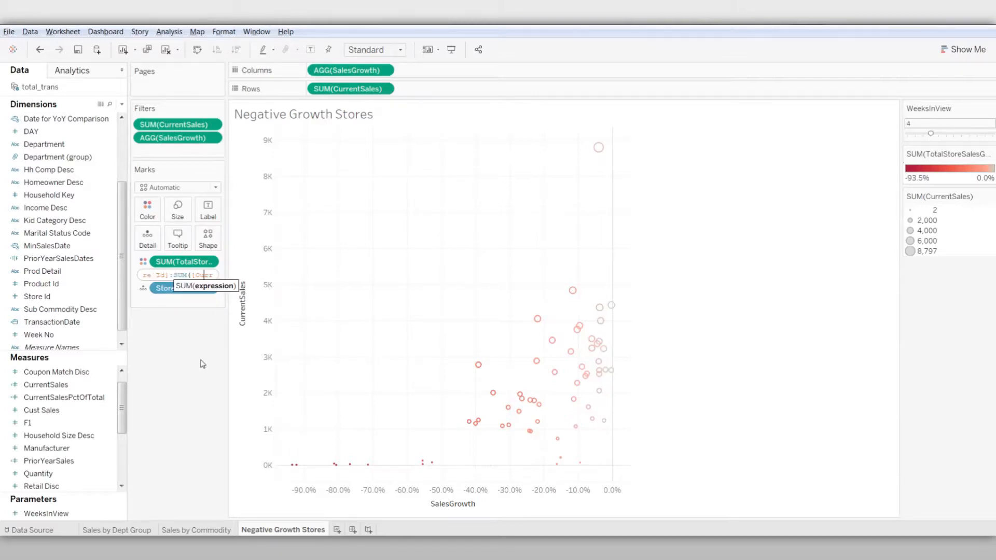
type("}")
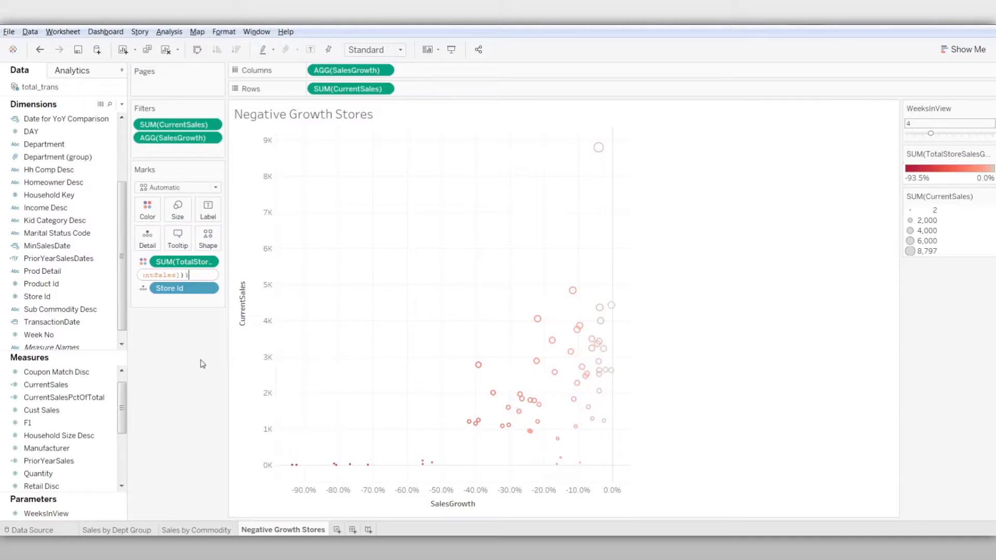
key("Return")
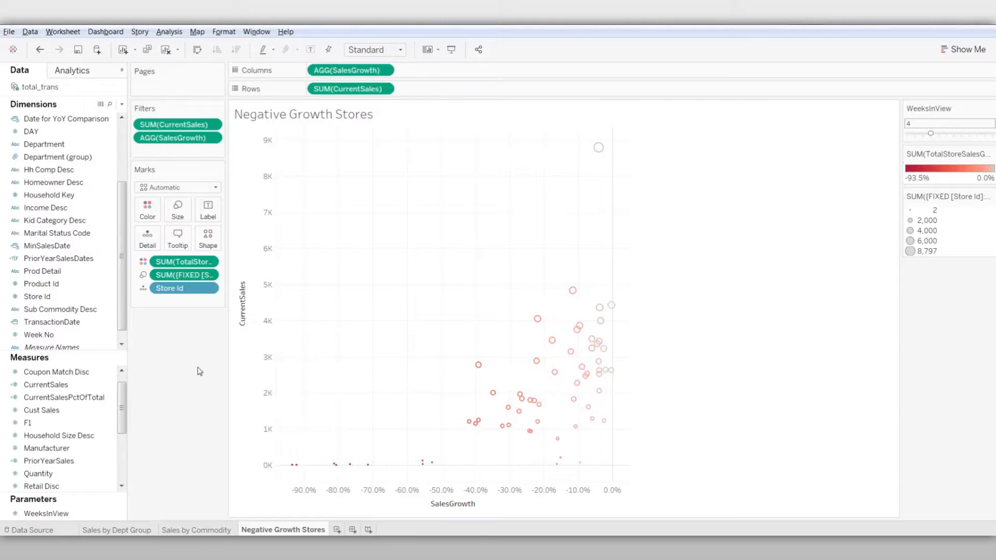
Remove the FIXED [Store Id] sales line and the CurrentSales line from the marks' tooltip, leaving no blank line
left_click(175, 242)
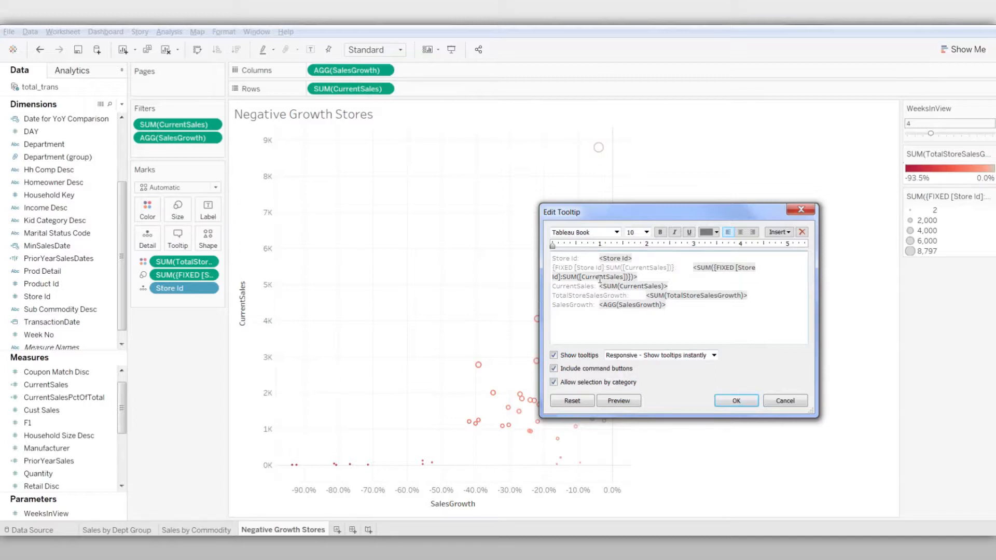
left_click_drag(553, 267, 672, 264)
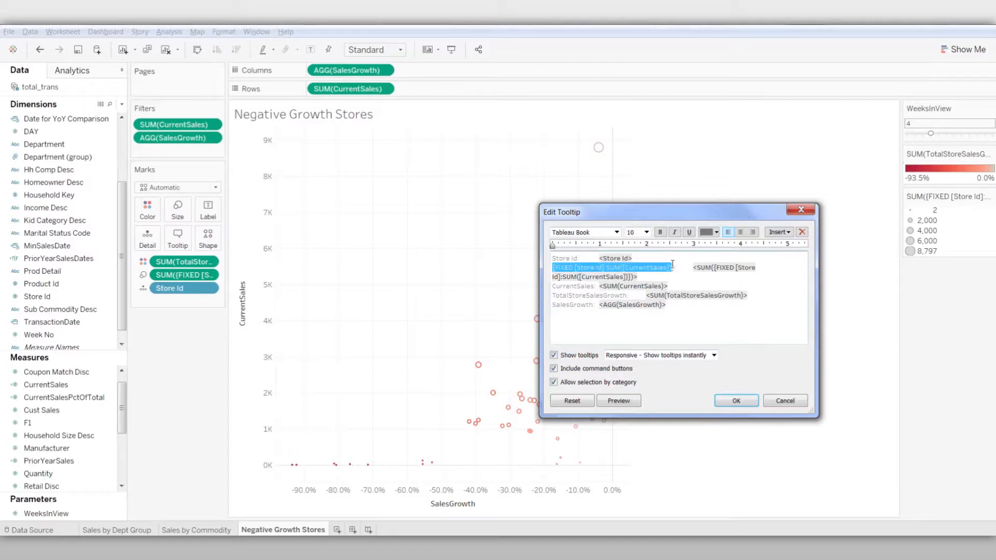
left_click_drag(553, 268, 762, 272)
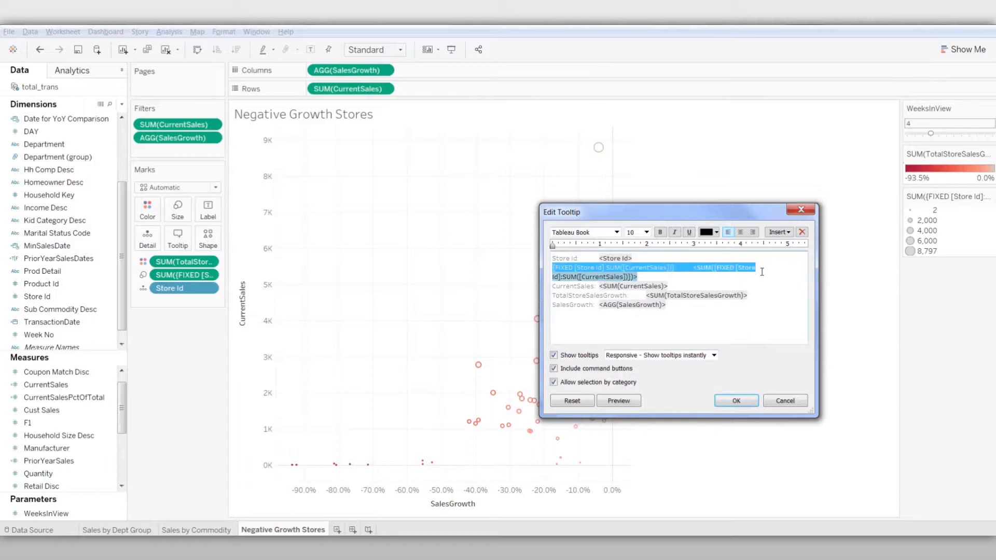
key("BackSpace")
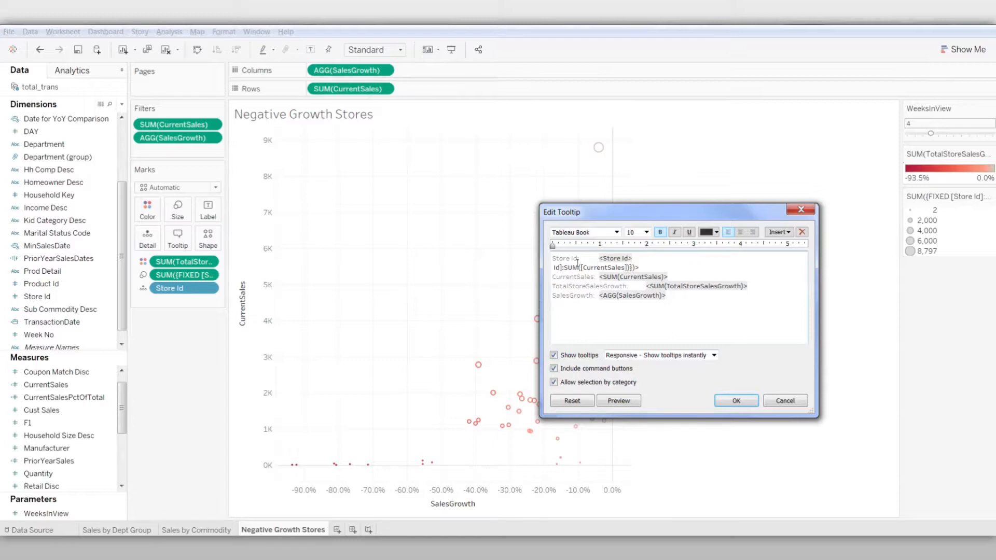
left_click(649, 269)
key("BackSpace")
key("BackSpace")
key("BackSpace")
key("BackSpace")
key("BackSpace")
key("BackSpace")
key("BackSpace")
key("BackSpace")
key("BackSpace")
key("BackSpace")
key("BackSpace")
key("BackSpace")
key("BackSpace")
key("BackSpace")
key("BackSpace")
key("BackSpace")
key("BackSpace")
key("BackSpace")
key("BackSpace")
key("BackSpace")
left_click_drag(554, 268, 679, 276)
key("BackSpace")
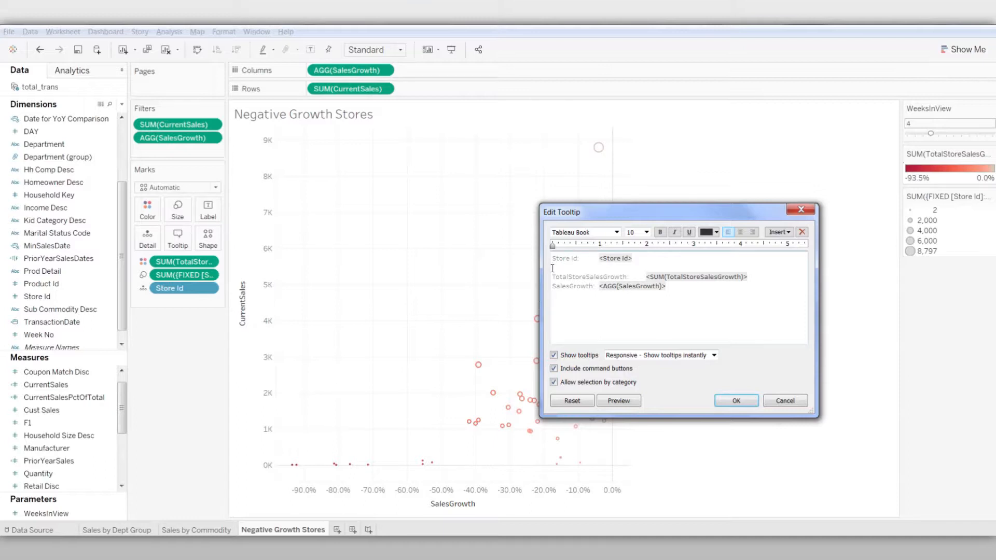
key("BackSpace")
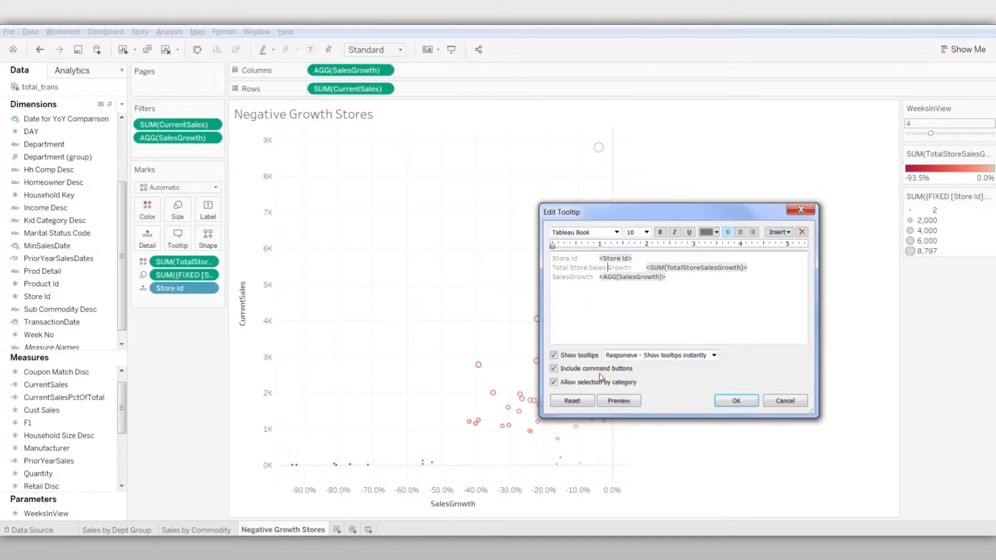
Relabel the tooltip's SalesGrowth line as Commodity SalesGrowth, delete its <AGG(SalesGrowth)> value, and apply the tooltip edits
left_click(552, 277)
type("Commodity")
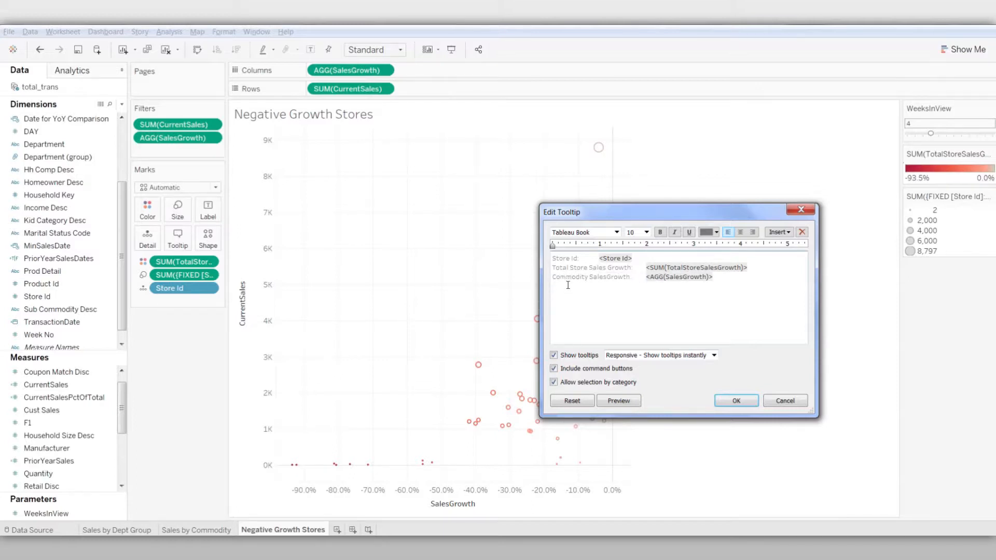
left_click_drag(552, 278, 740, 268)
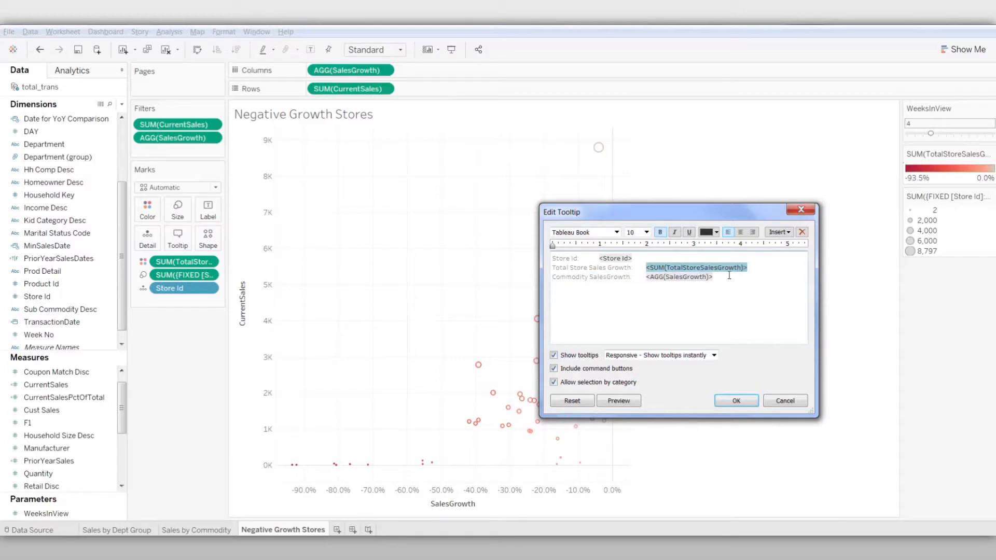
left_click(729, 275)
key("BackSpace")
key("BackSpace")
key("BackSpace")
key("BackSpace")
key("BackSpace")
key("BackSpace")
key("BackSpace")
key("BackSpace")
key("BackSpace")
key("BackSpace")
key("BackSpace")
key("BackSpace")
key("BackSpace")
key("BackSpace")
key("BackSpace")
key("BackSpace")
key("BackSpace")
key("BackSpace")
key("BackSpace")
key("BackSpace")
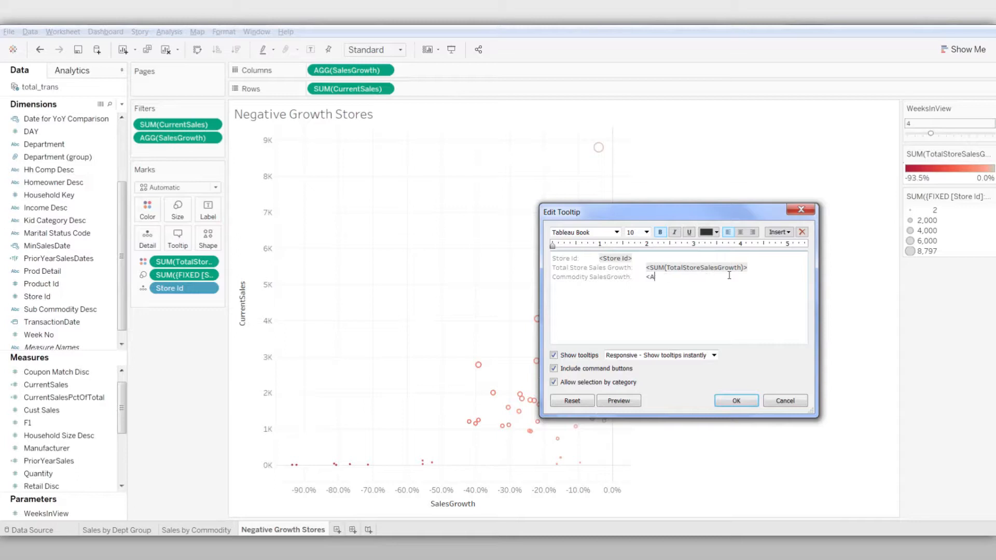
key("BackSpace")
key("BackSpace")
key("BackSpace")
left_click(736, 402)
mouse_move(552, 342)
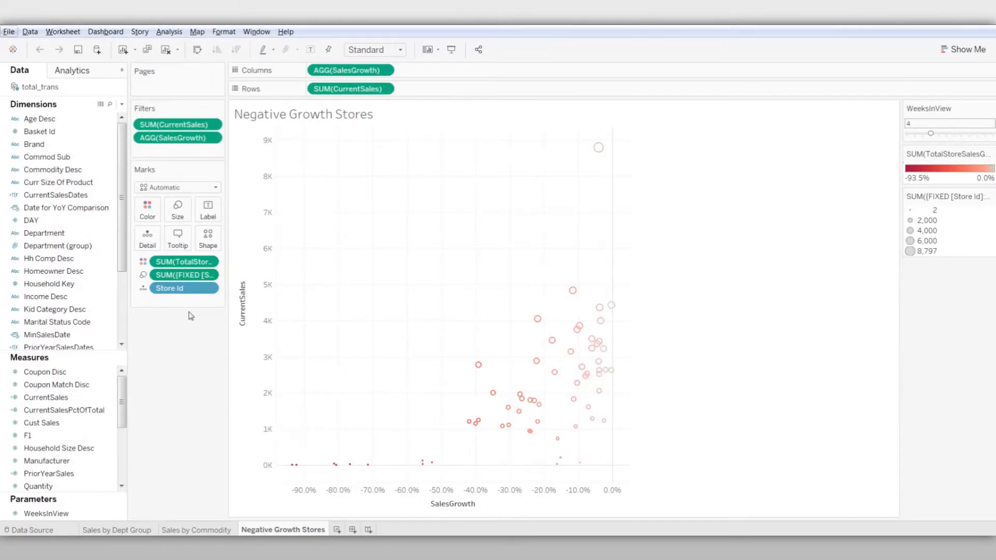
Create a new worksheet named Negative Growth Stores by Subcommodity
left_click(337, 530)
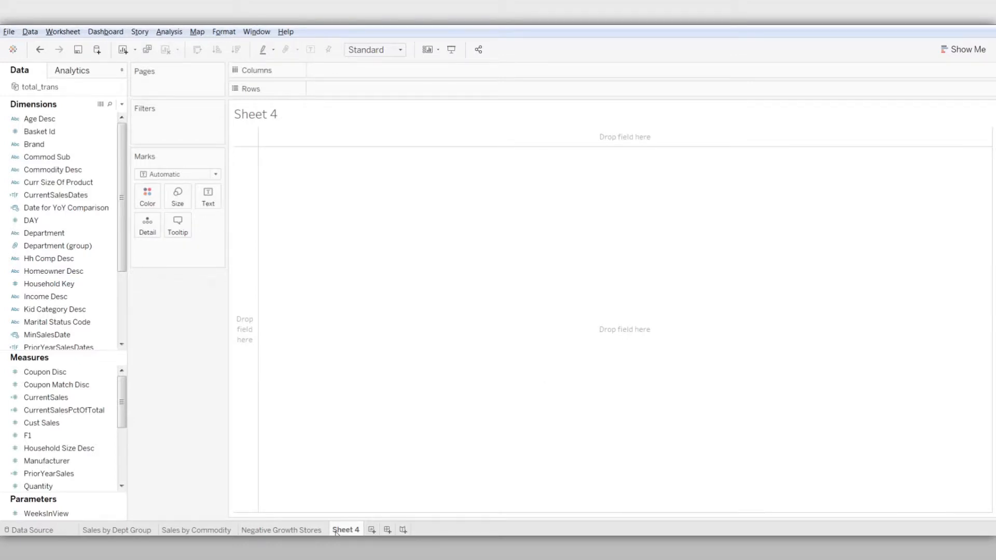
right_click(336, 532)
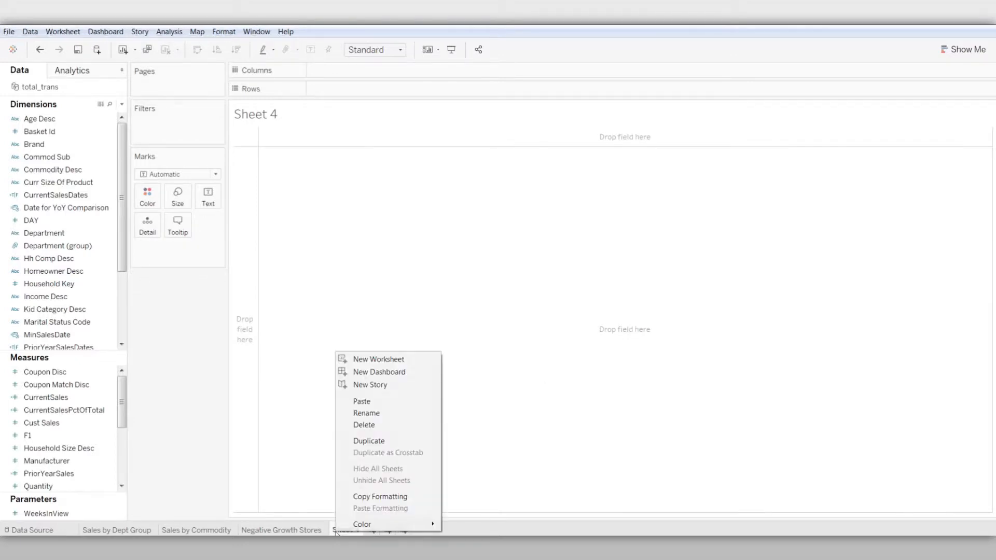
left_click(382, 418)
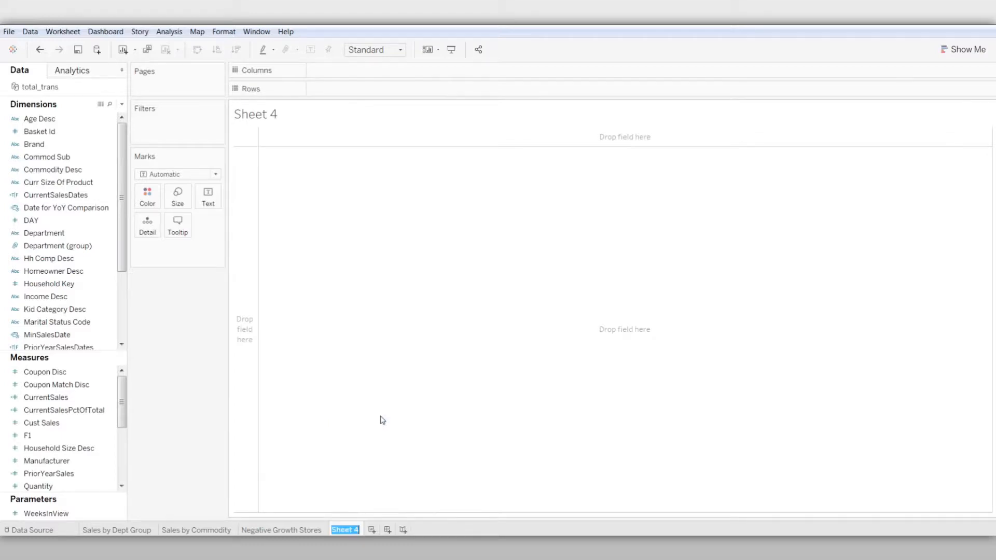
type("Negative Growth Stores b")
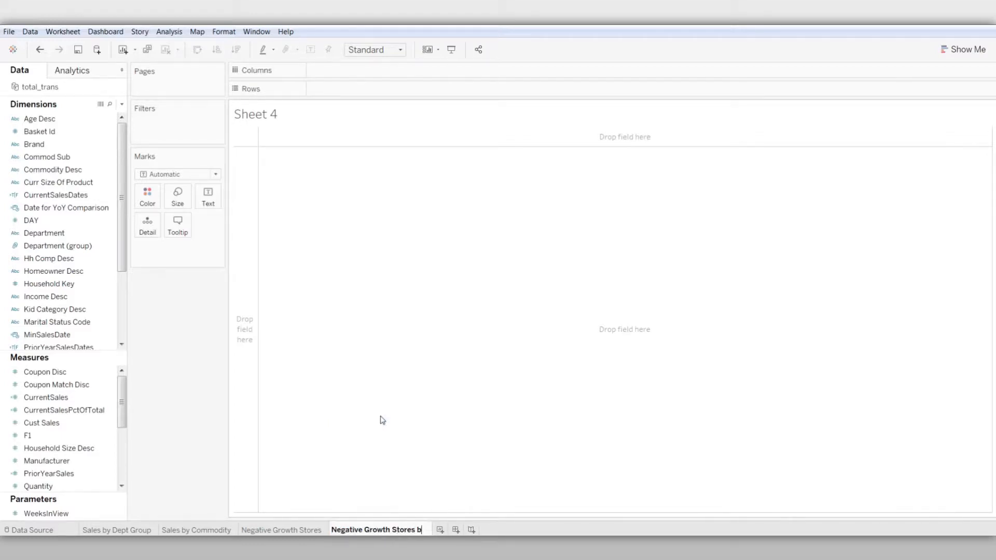
type("y Subcommodity")
key("Return")
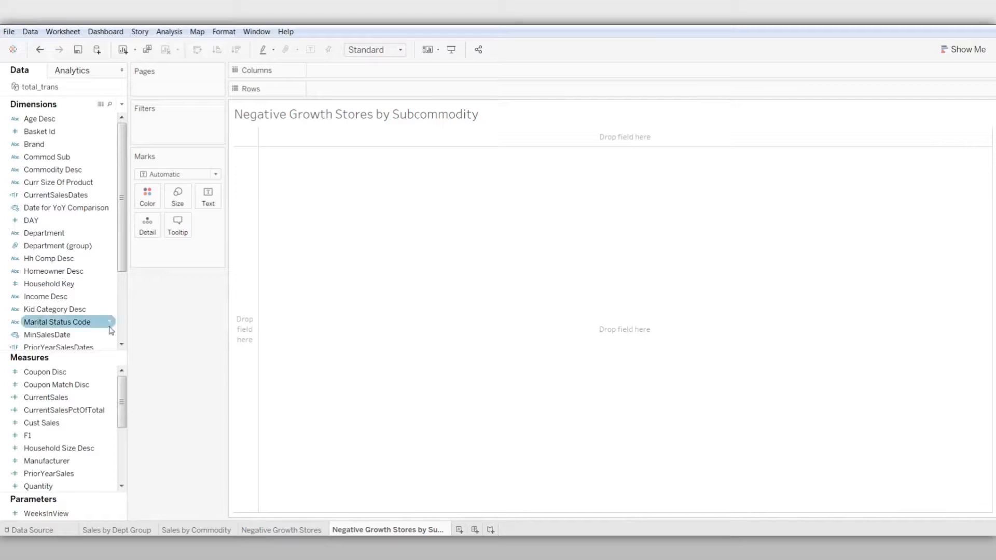
Build a bar chart with Sub Commodity Desc on columns and the sum of CurrentSales on rows
left_click_drag(123, 194, 126, 256)
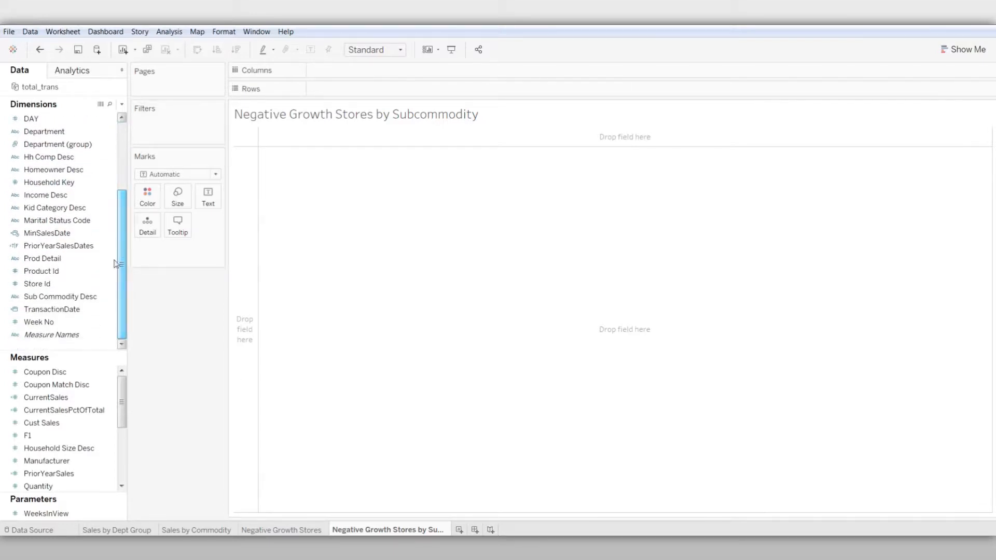
left_click(65, 298)
left_click_drag(63, 298, 381, 74)
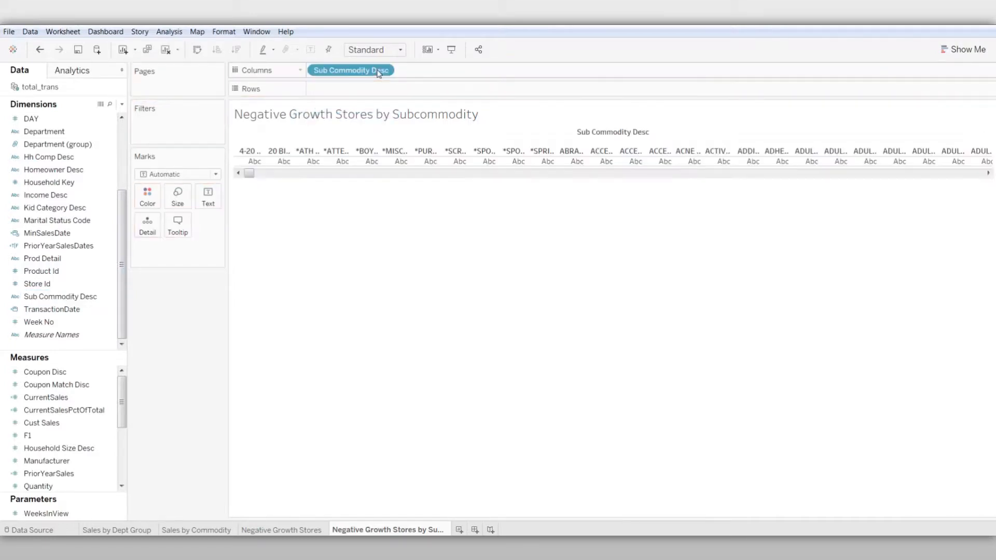
left_click(86, 401)
left_click_drag(85, 402, 390, 91)
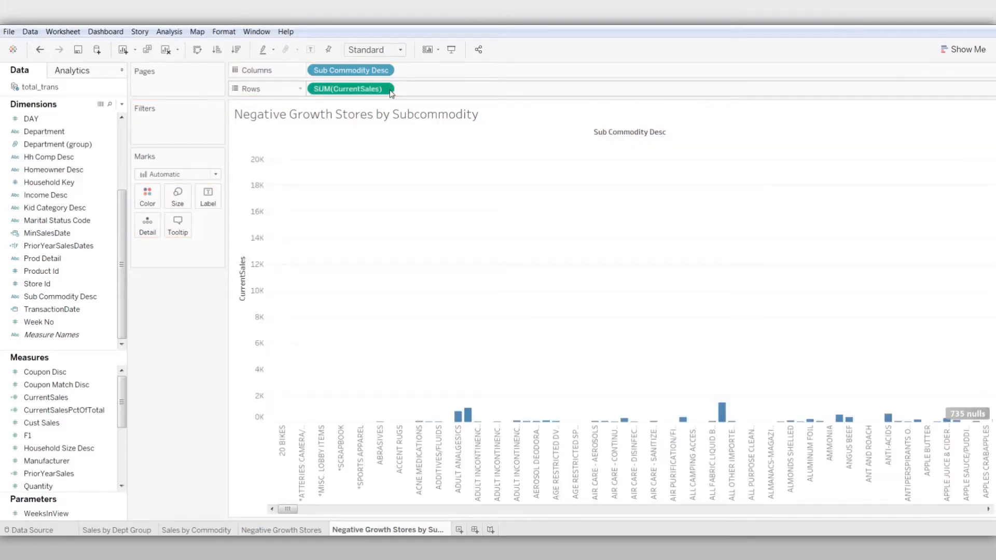
Sort Sub Commodity Desc in descending order by the sum of the CurrentSales field
left_click(384, 70)
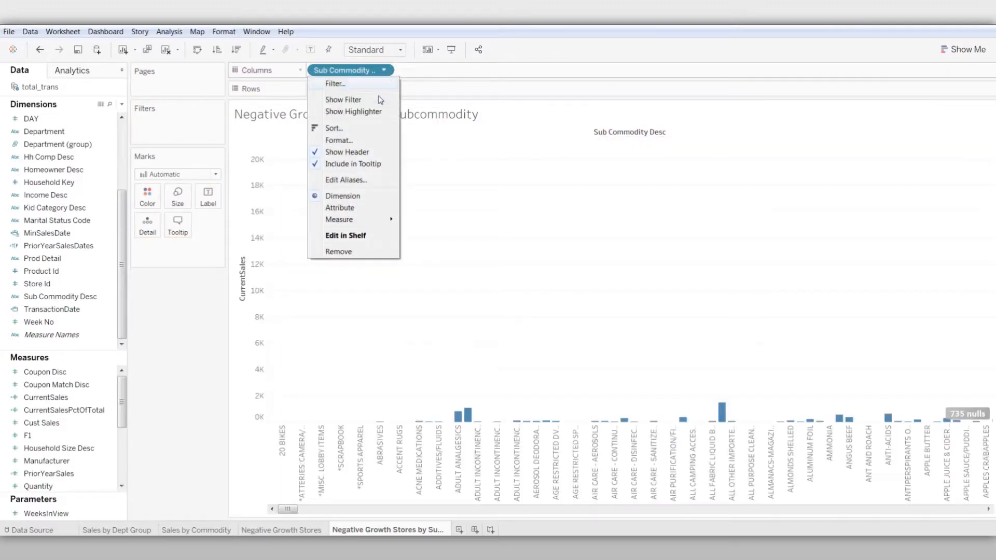
left_click(373, 127)
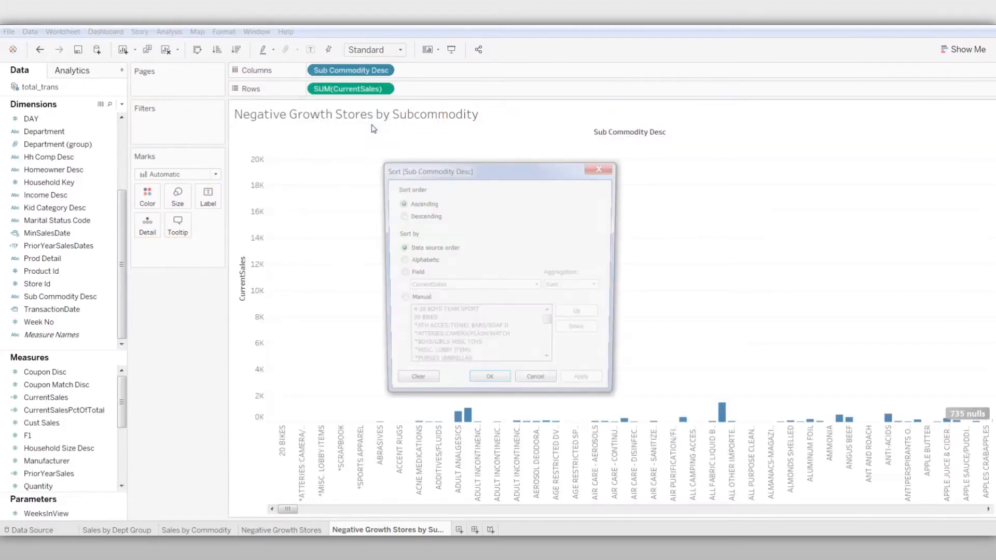
left_click(401, 216)
left_click(400, 274)
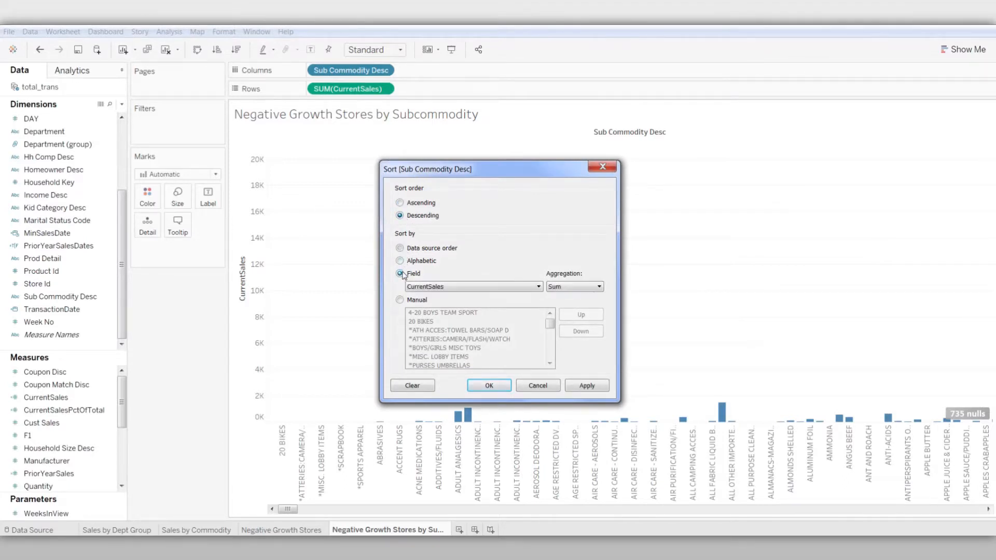
left_click(489, 386)
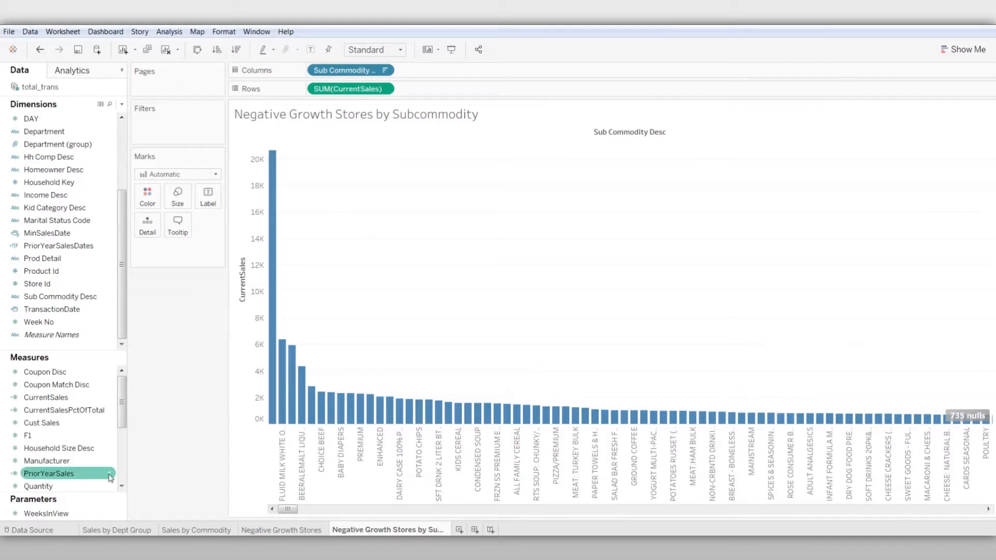
Show the WeeksInView parameter control and color the subcommodity bars by SalesGrowth
left_click(119, 515)
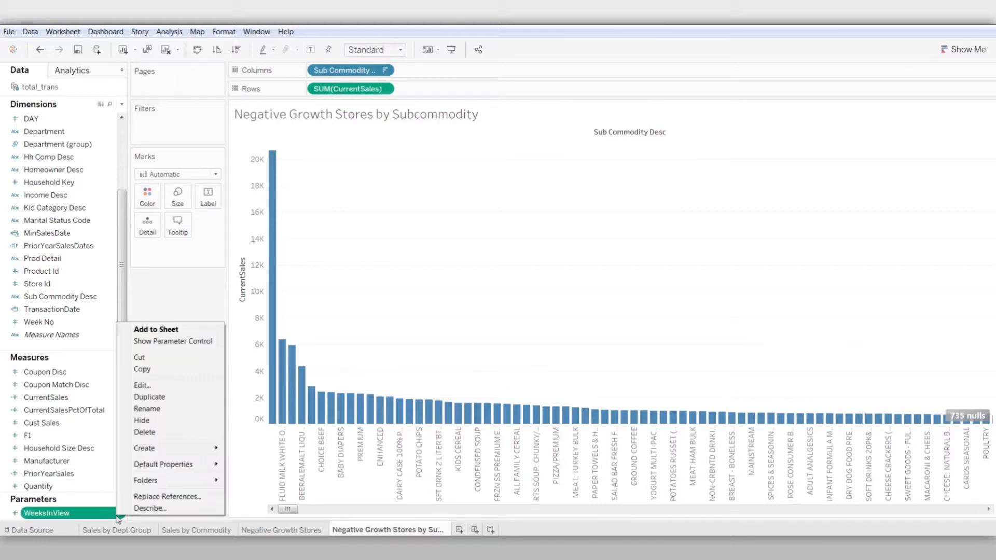
left_click(182, 342)
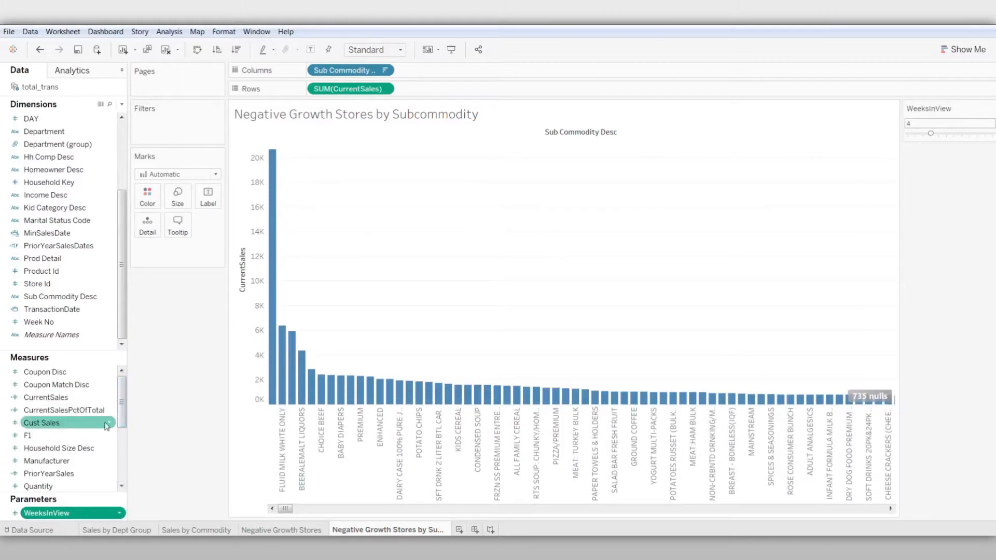
scroll(96, 447, "down", 5)
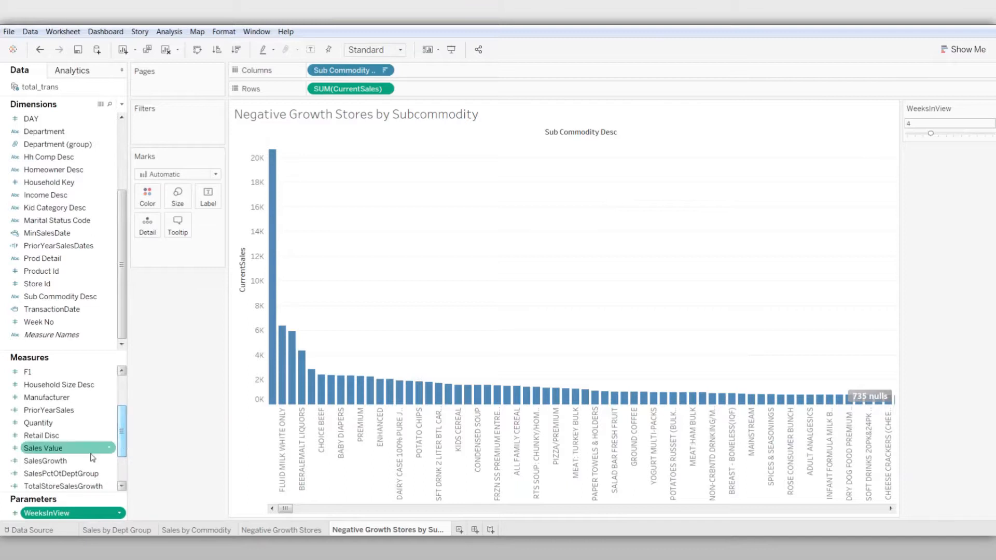
left_click_drag(52, 461, 147, 205)
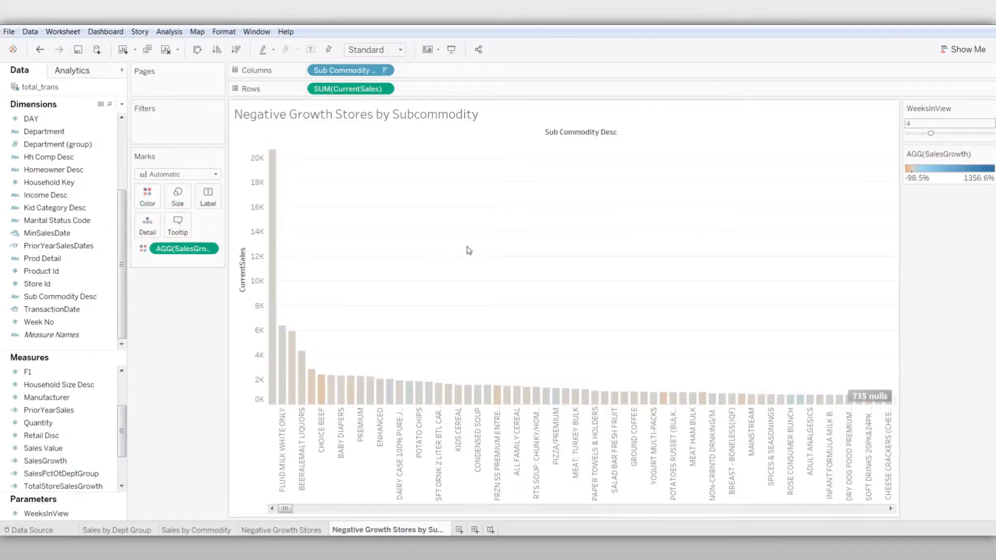
Apply the Red-Green Diverging palette to the SalesGrowth colors and center the scale at 0
left_click(991, 157)
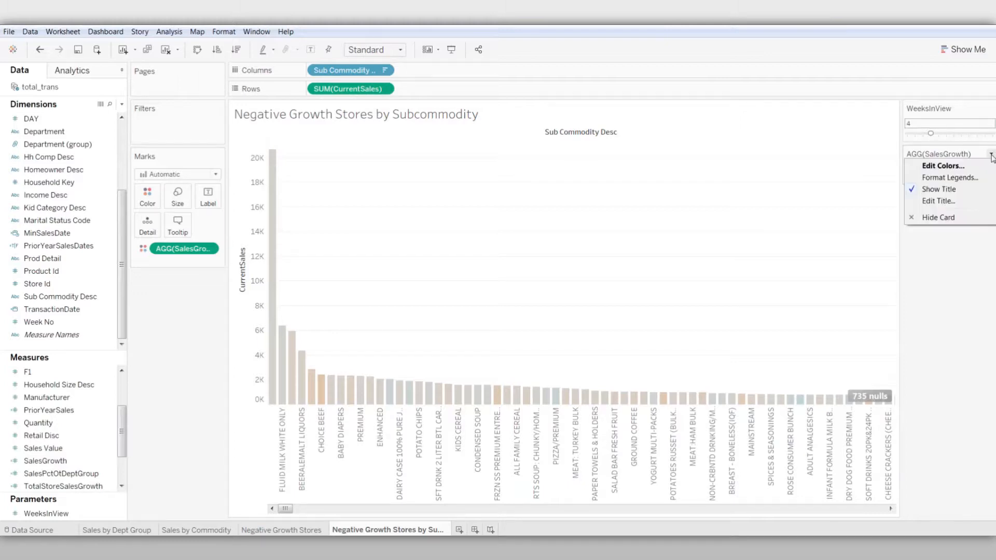
left_click(981, 168)
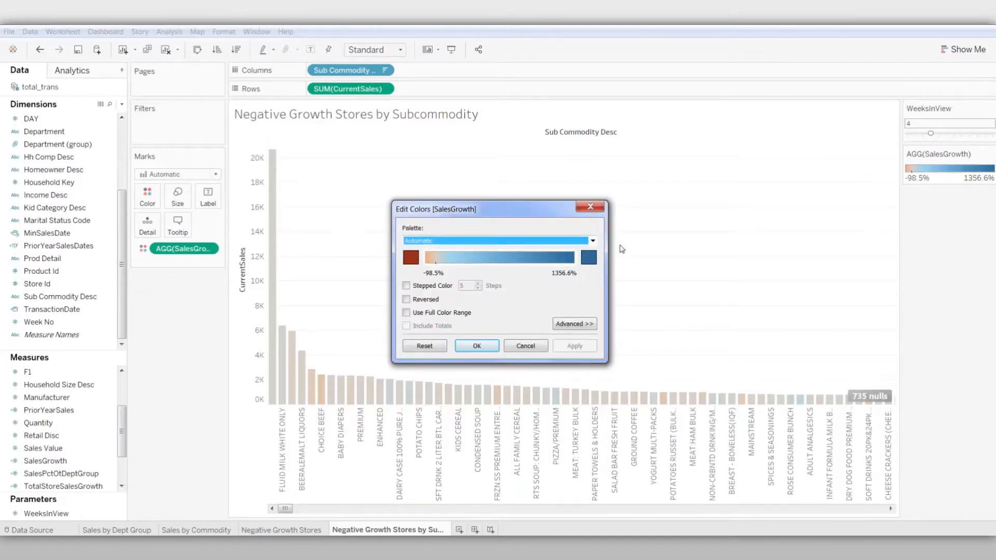
left_click(593, 241)
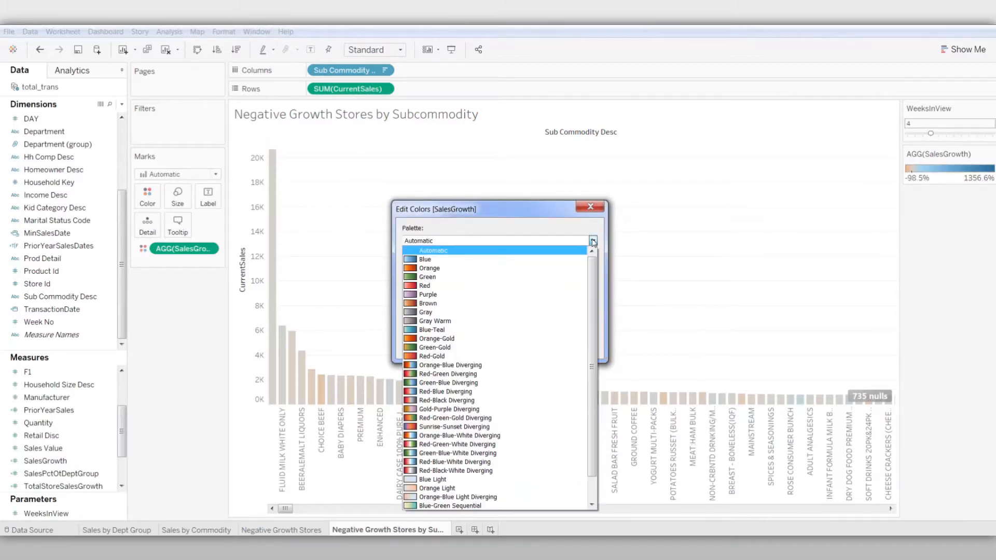
left_click(474, 375)
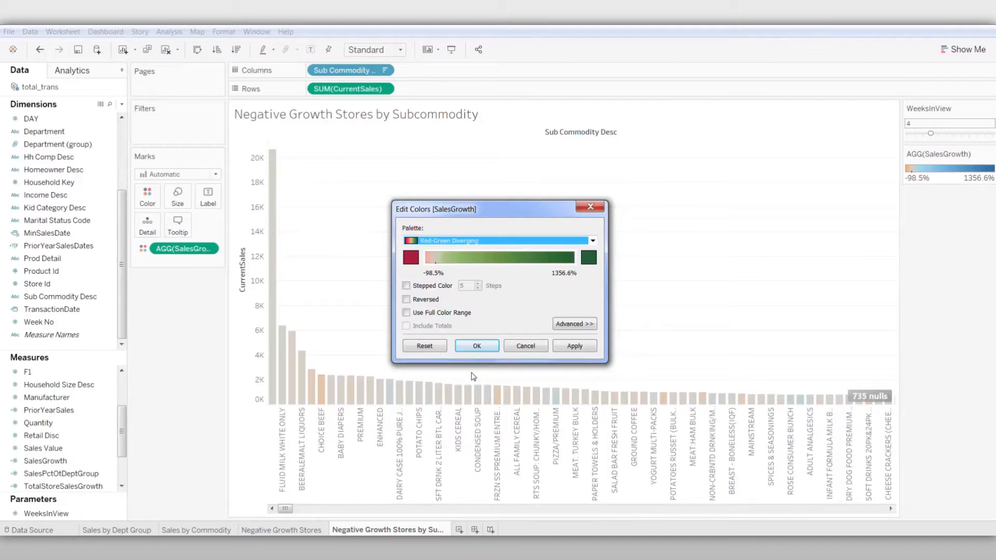
left_click(567, 323)
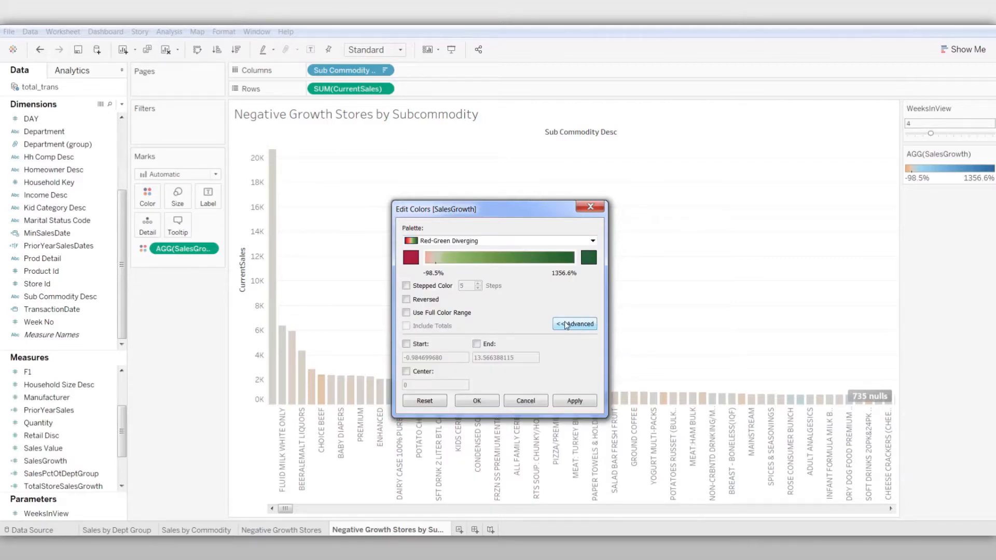
left_click(478, 401)
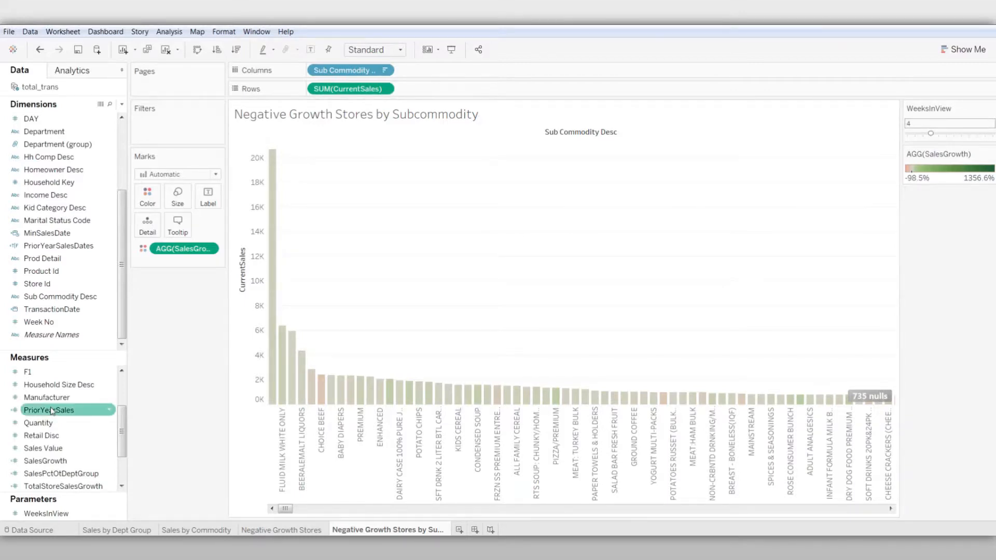
Filter the subcommodity chart on the sum of CurrentSales, keeping only non-null values
left_click_drag(121, 436, 121, 406)
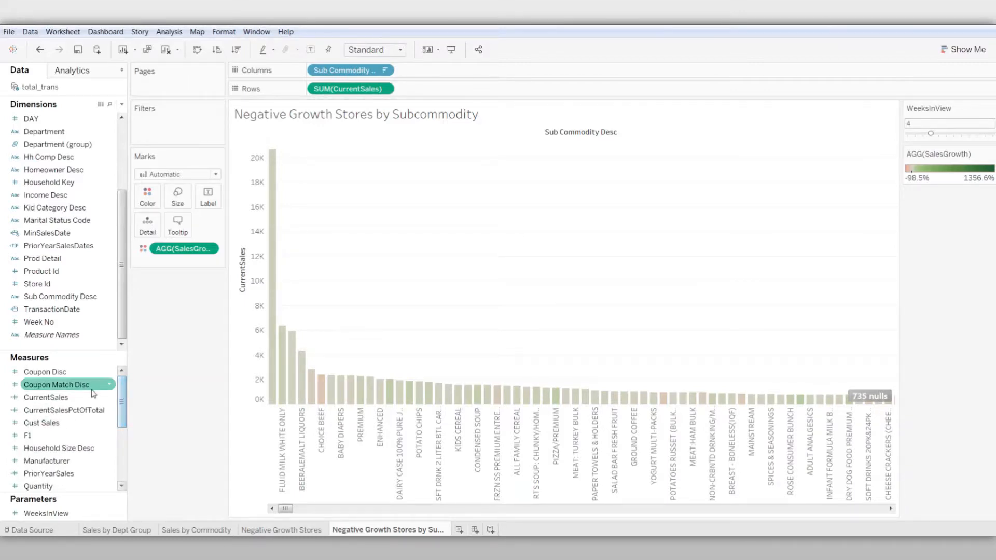
left_click_drag(45, 398, 200, 131)
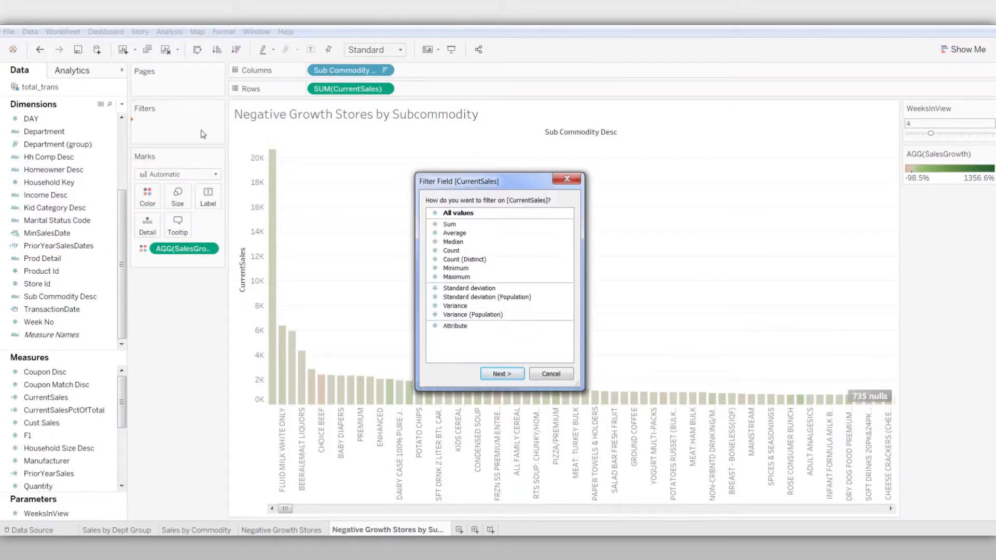
left_click(453, 226)
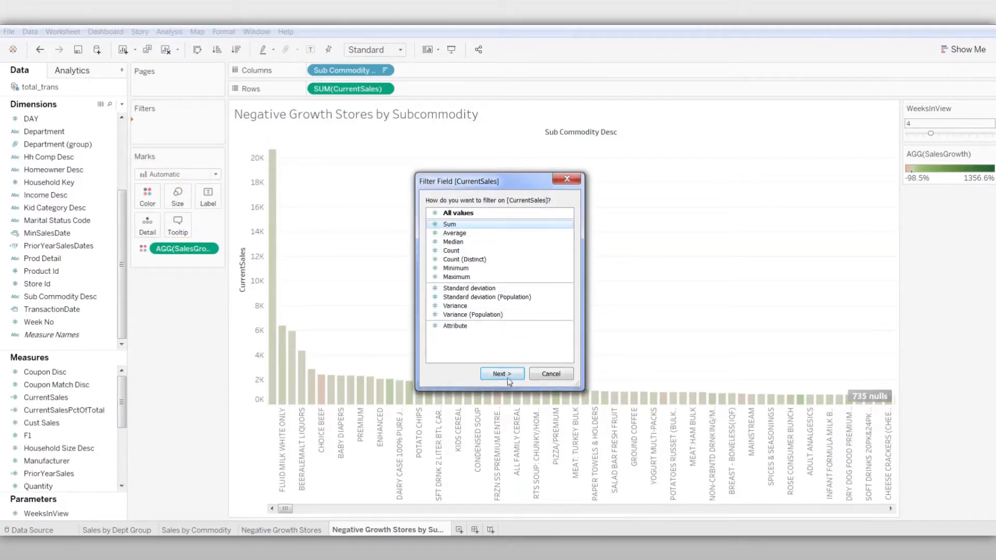
left_click(507, 375)
left_click(600, 230)
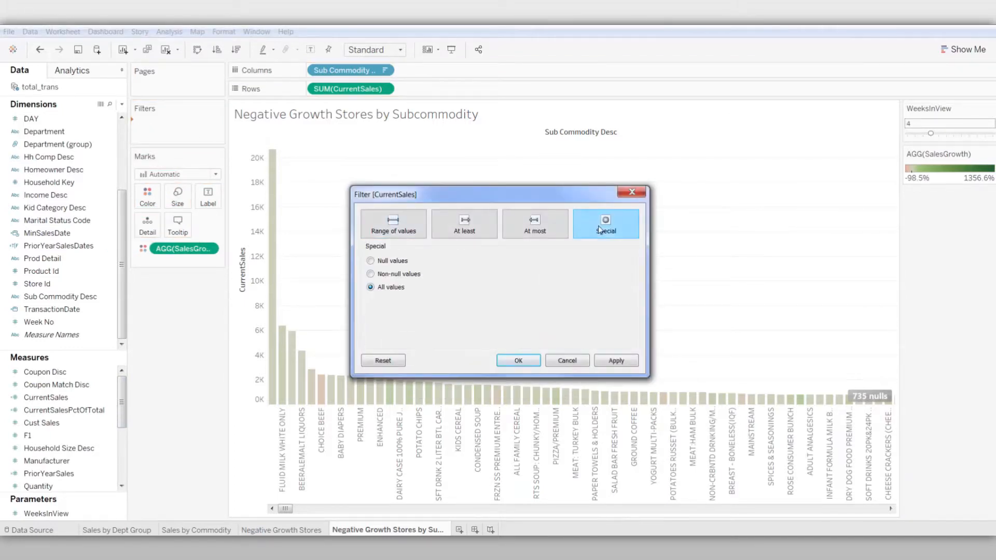
left_click(371, 274)
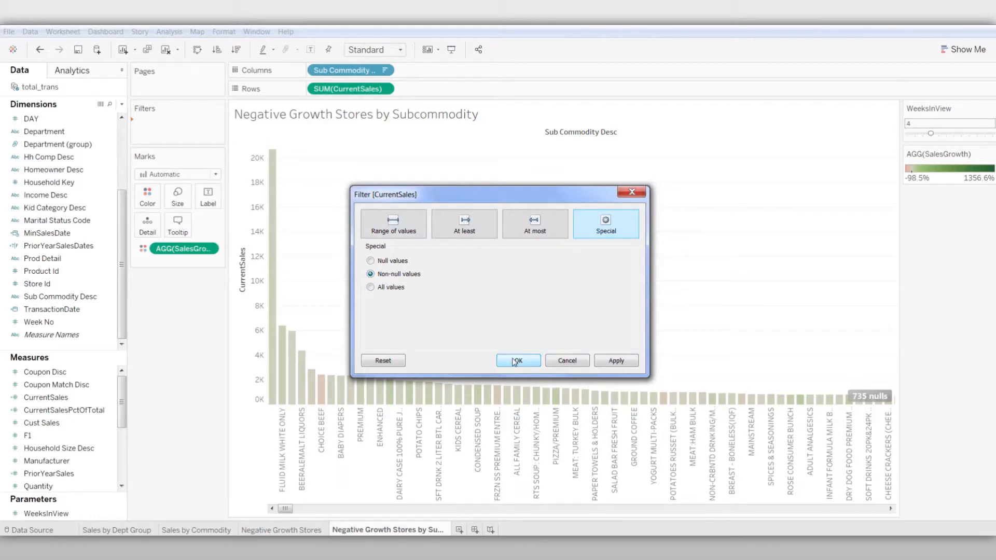
left_click(514, 361)
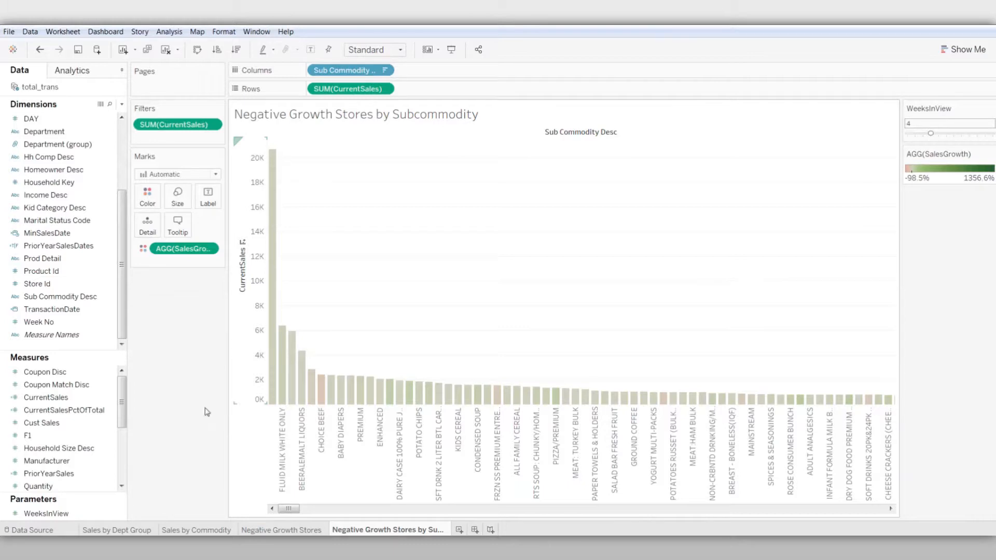
Filter the subcommodity chart to SalesGrowth values of at most 0
left_click_drag(124, 401, 203, 135)
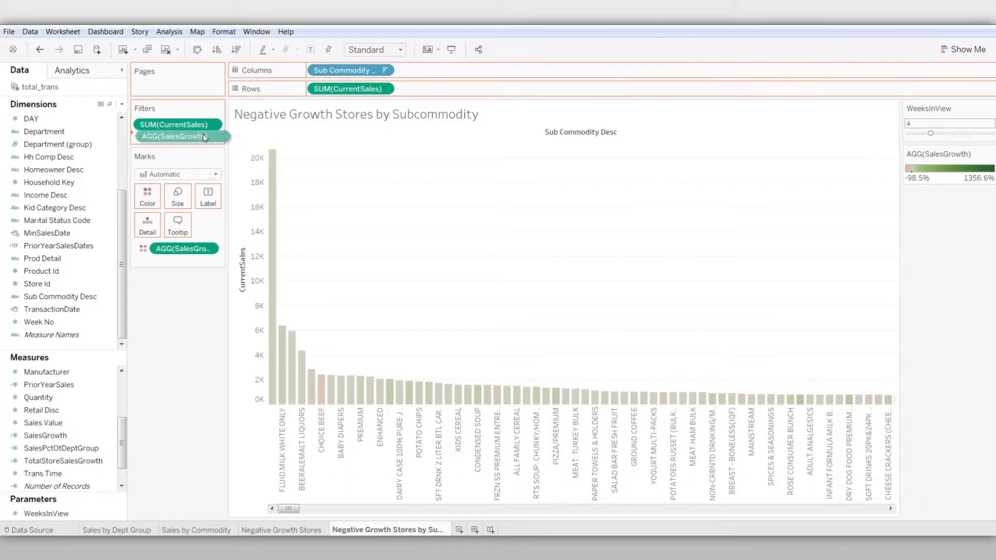
left_click(532, 234)
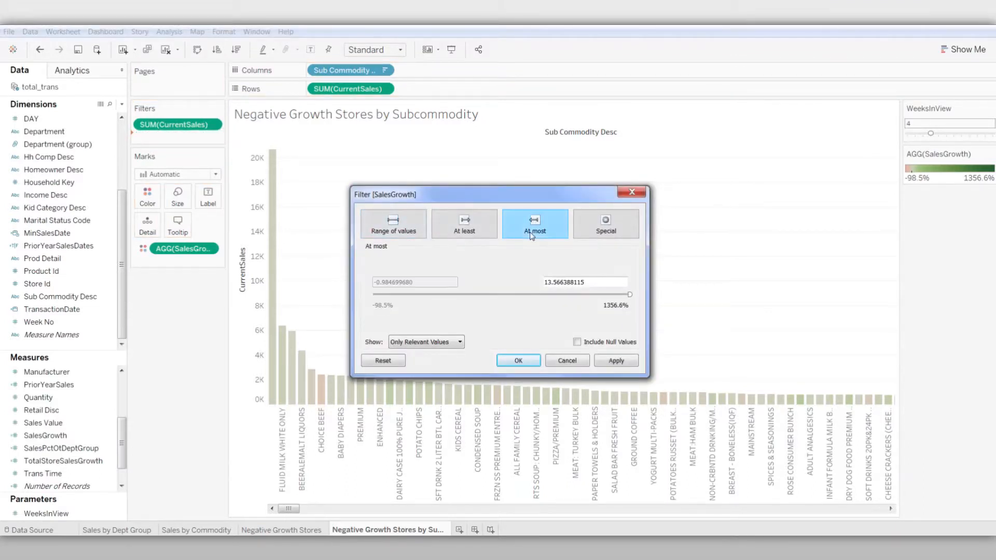
left_click_drag(593, 284, 534, 278)
type("0")
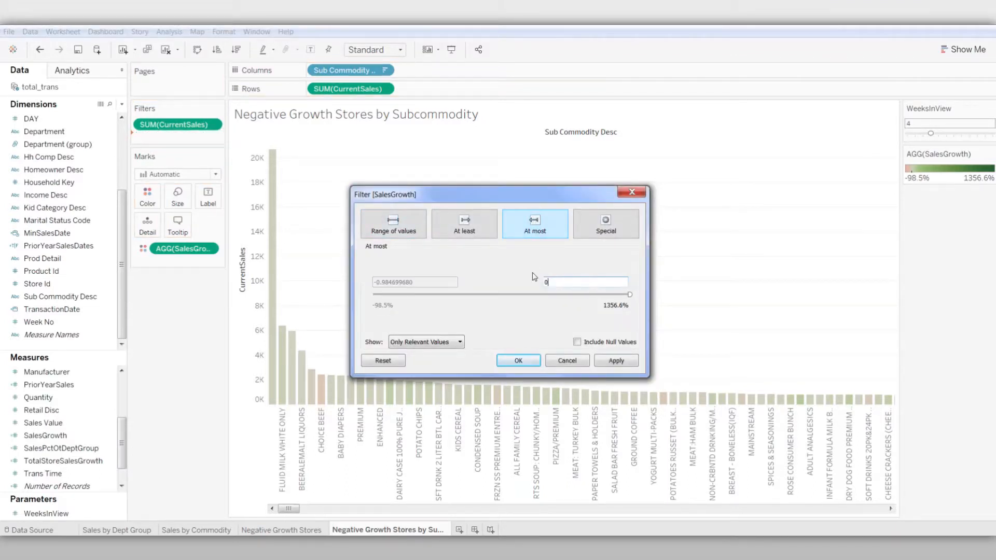
left_click(520, 361)
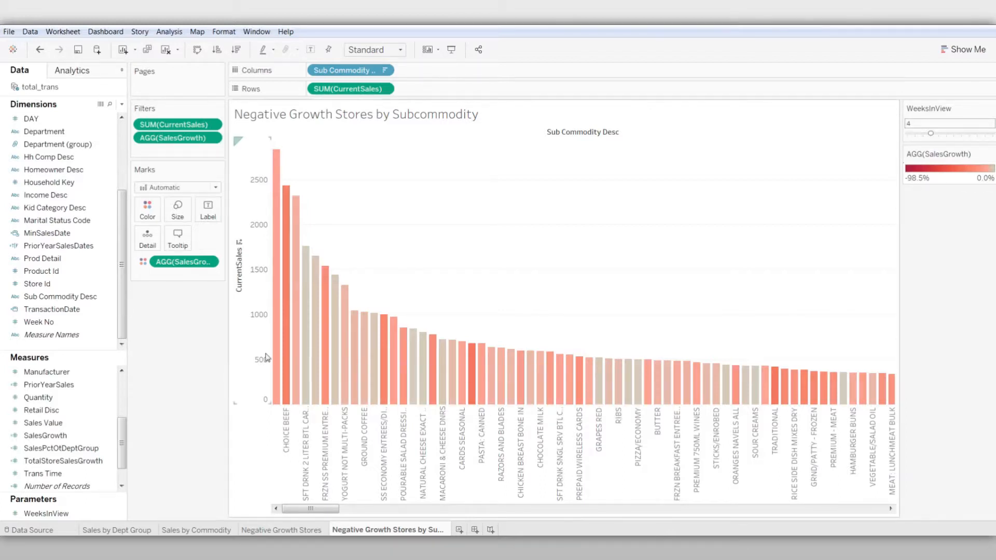
mouse_move(277, 359)
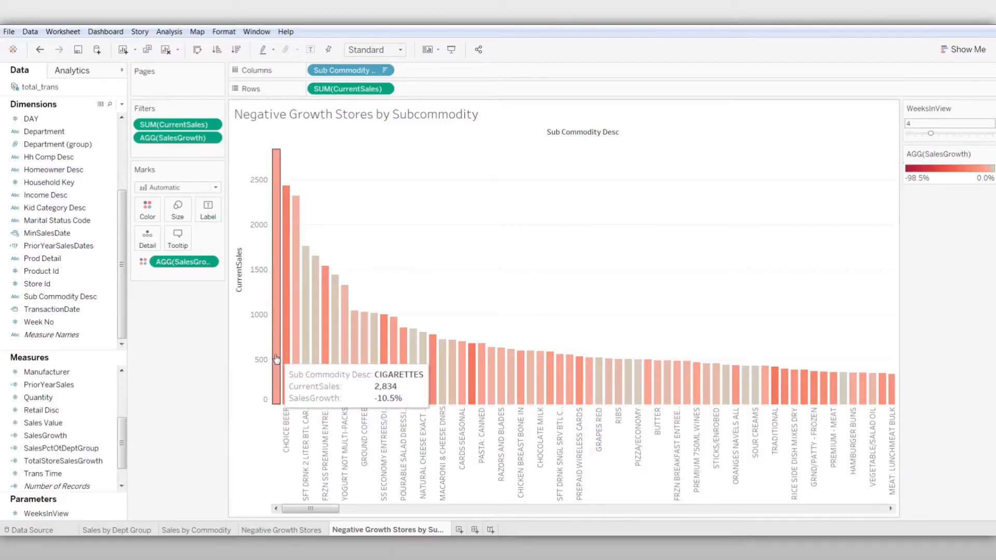
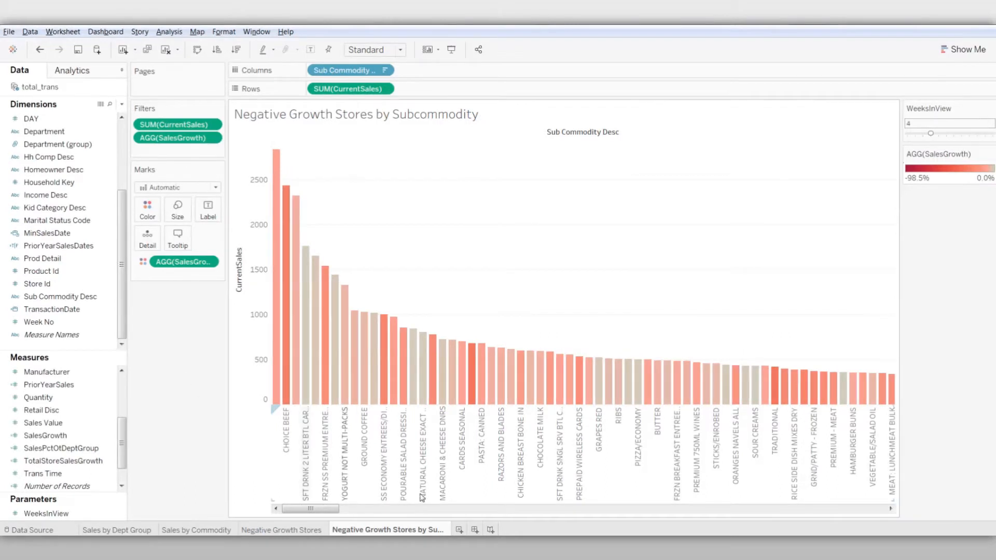
Add a new worksheet and name it Reset All Filters
left_click(459, 530)
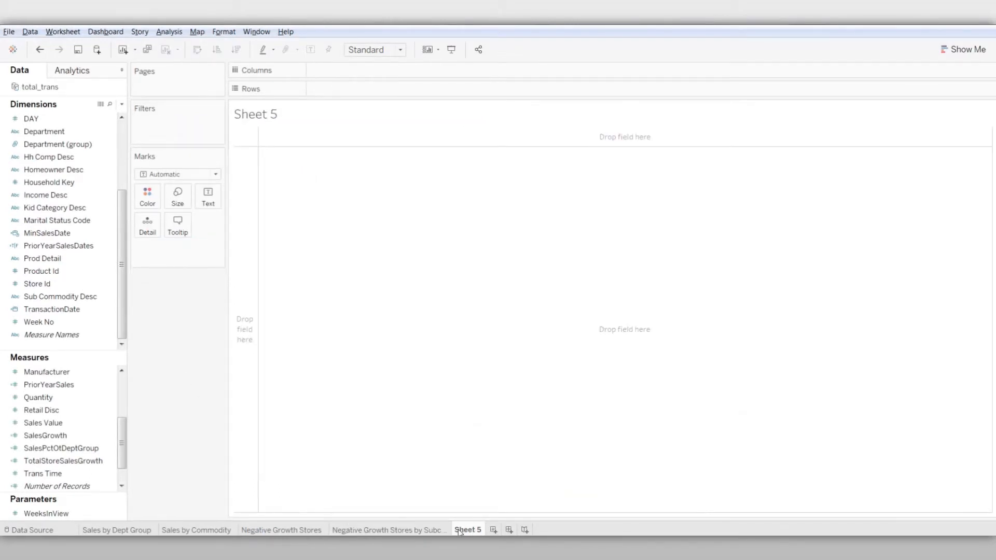
right_click(459, 532)
left_click(507, 415)
type("Reset All Filters")
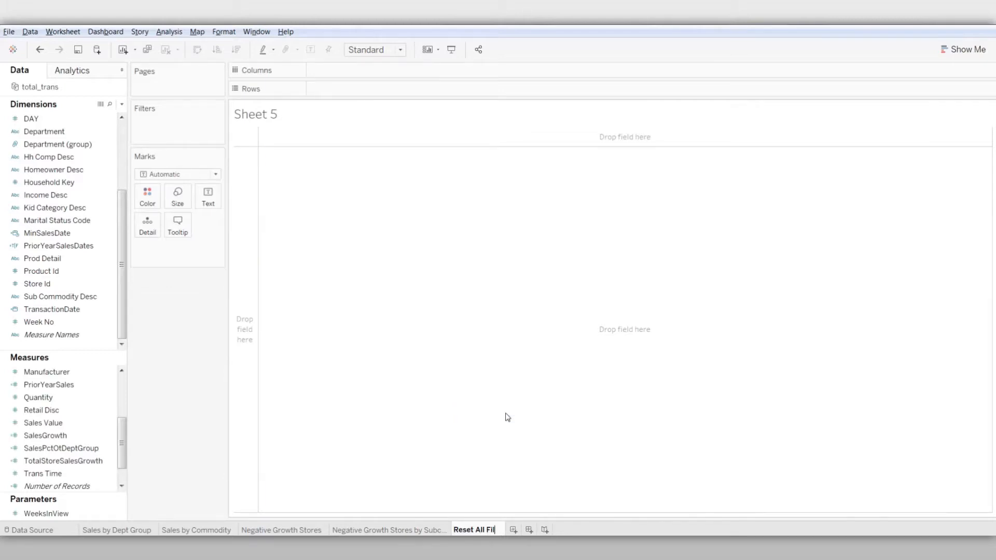
key("Return")
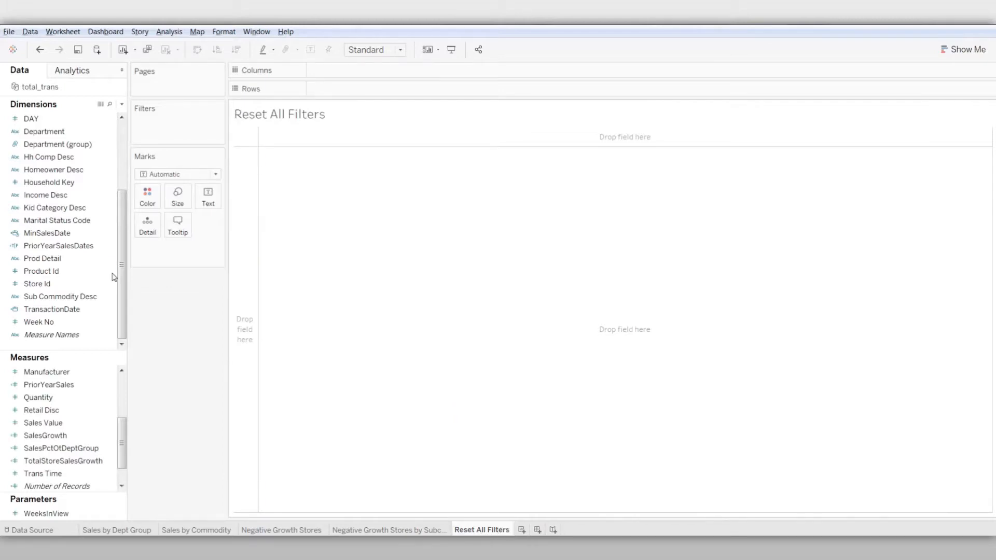
Start a new calculated field and name it Reset Filters
left_click(78, 267)
left_click(121, 104)
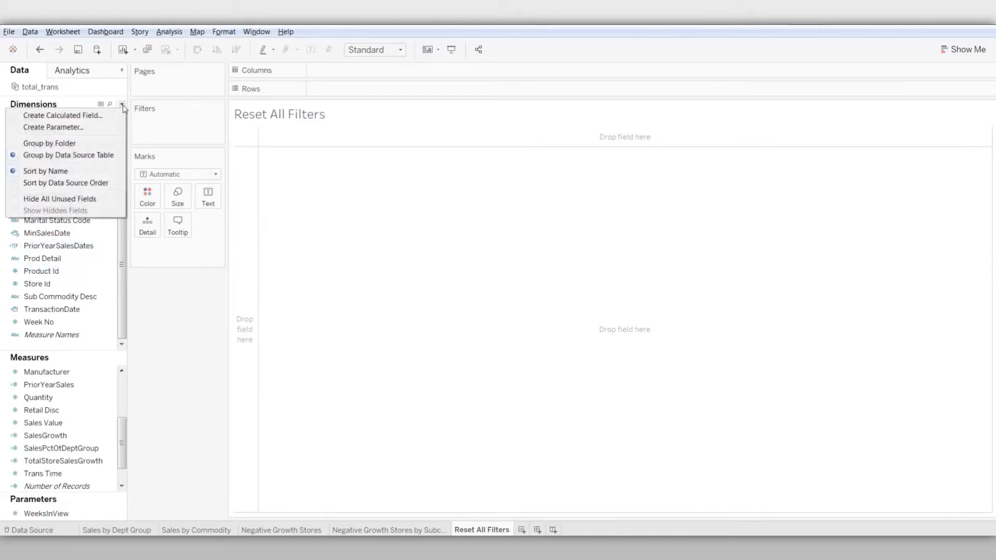
left_click(115, 115)
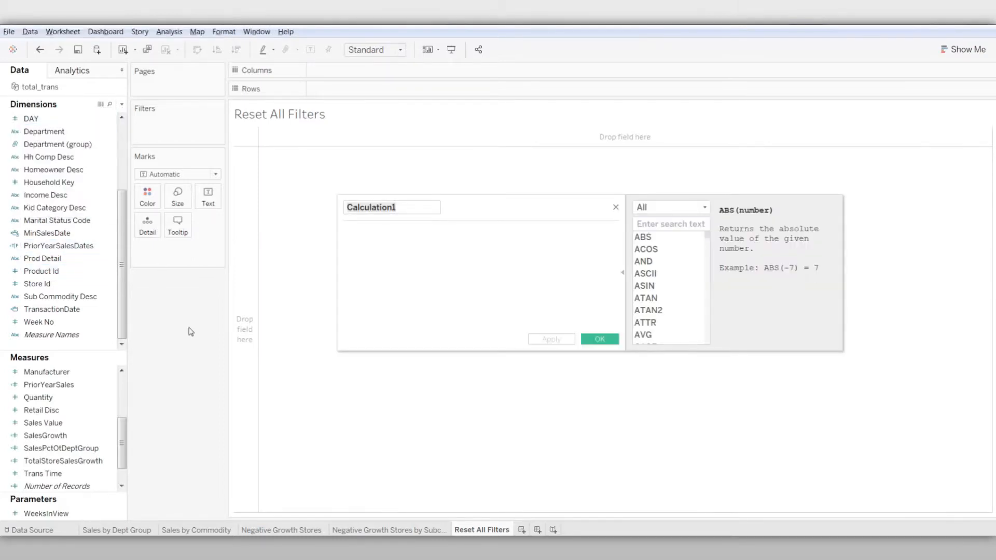
left_click(405, 209)
key("BackSpace")
key("BackSpace")
key("BackSpace")
key("BackSpace")
key("BackSpace")
key("BackSpace")
key("BackSpace")
key("BackSpace")
key("BackSpace")
key("BackSpace")
key("BackSpace")
key("BackSpace")
type("Reset Filters")
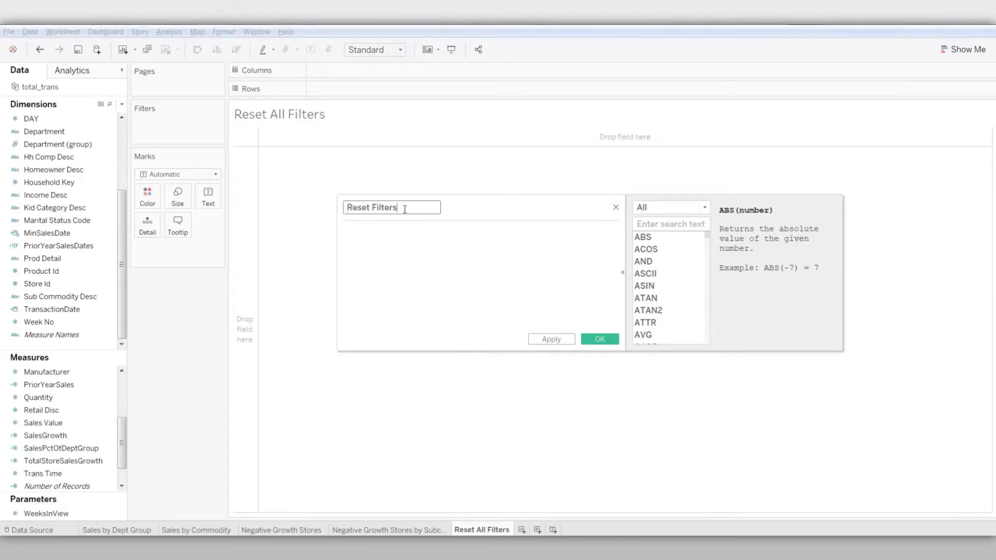
Enter the text string "Reset All Filters" as the formula of the Reset Filters field and save the calculation
left_click(404, 236)
type("\"Reset All Filters\"")
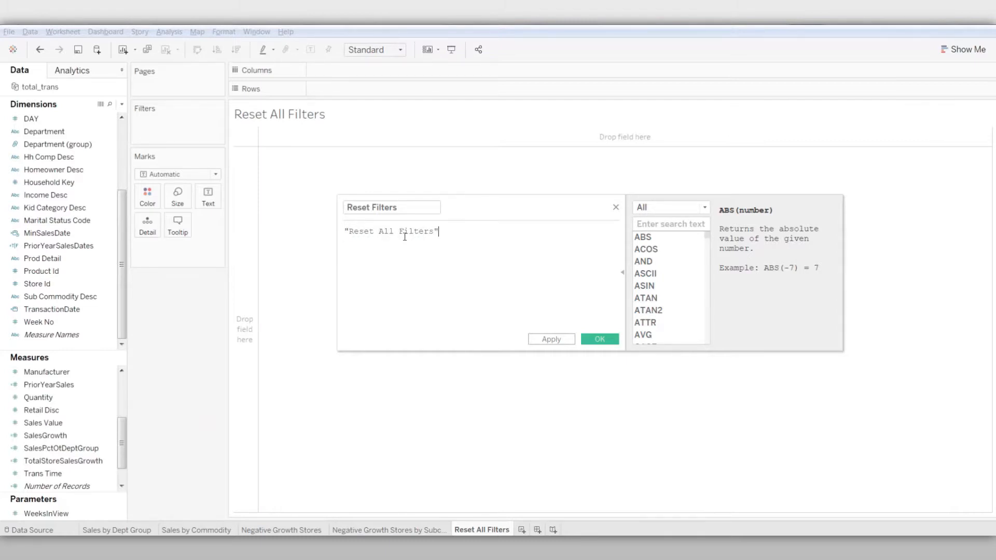
left_click(600, 339)
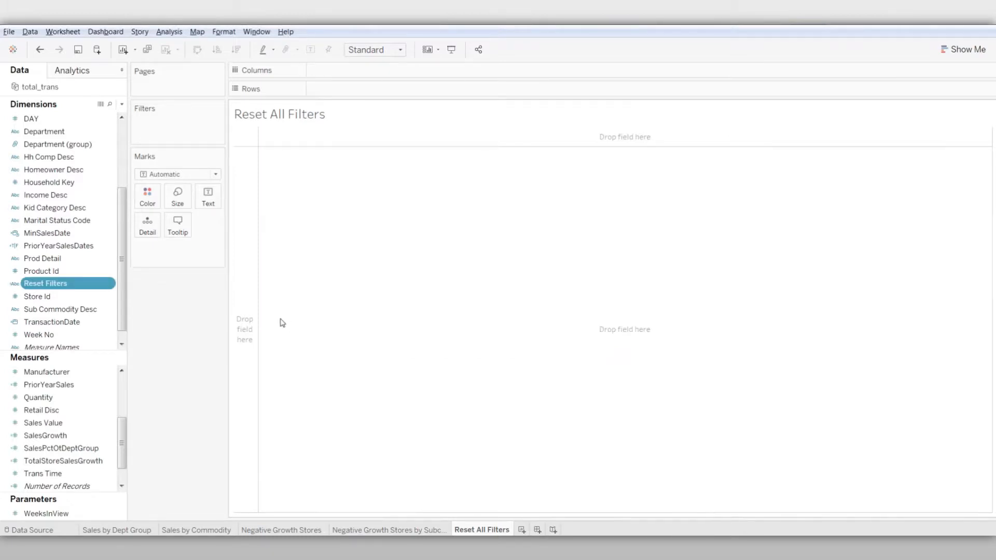
Place Reset Filters on the rows and show it as a circle sized by the distinct count of Store Id
left_click_drag(80, 284, 378, 94)
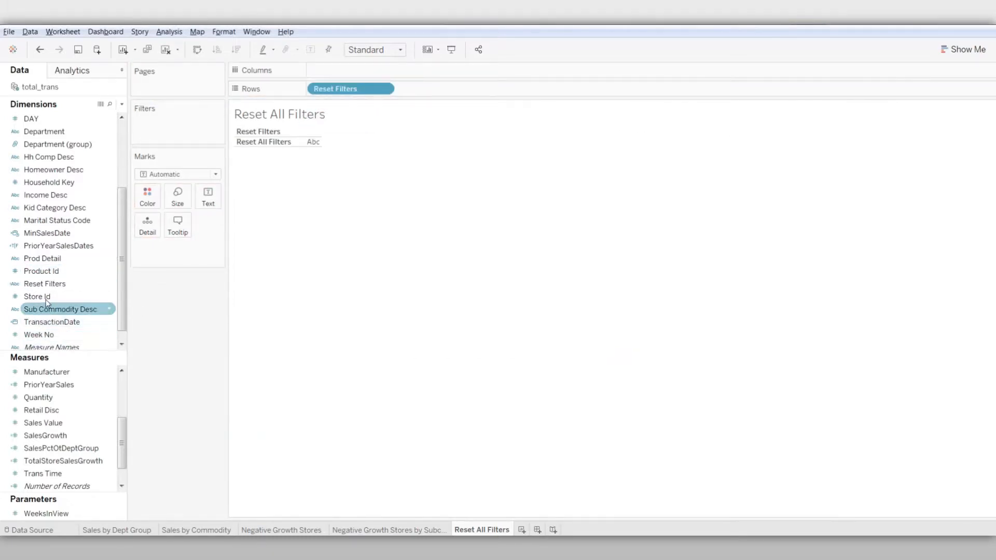
left_click_drag(39, 296, 178, 203)
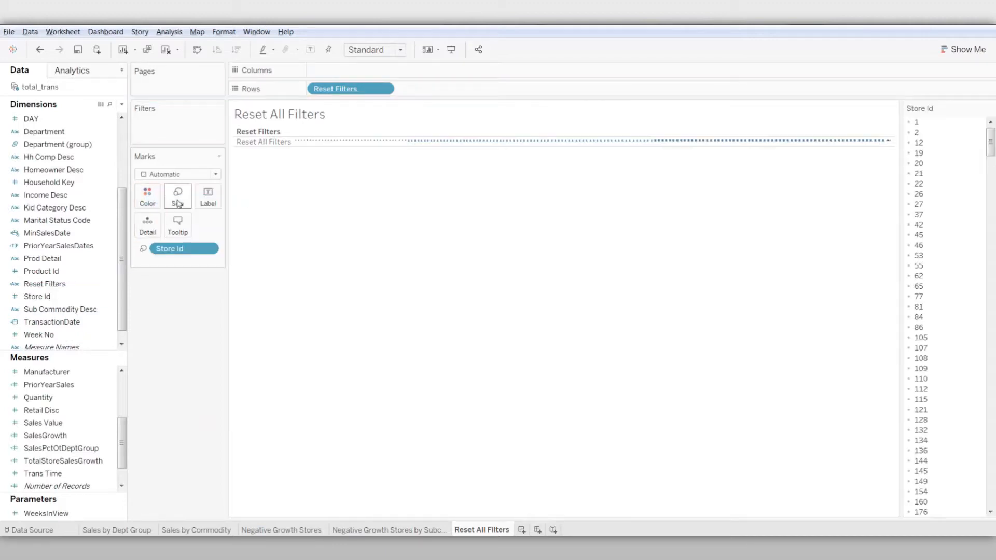
left_click(208, 248)
mouse_move(203, 387)
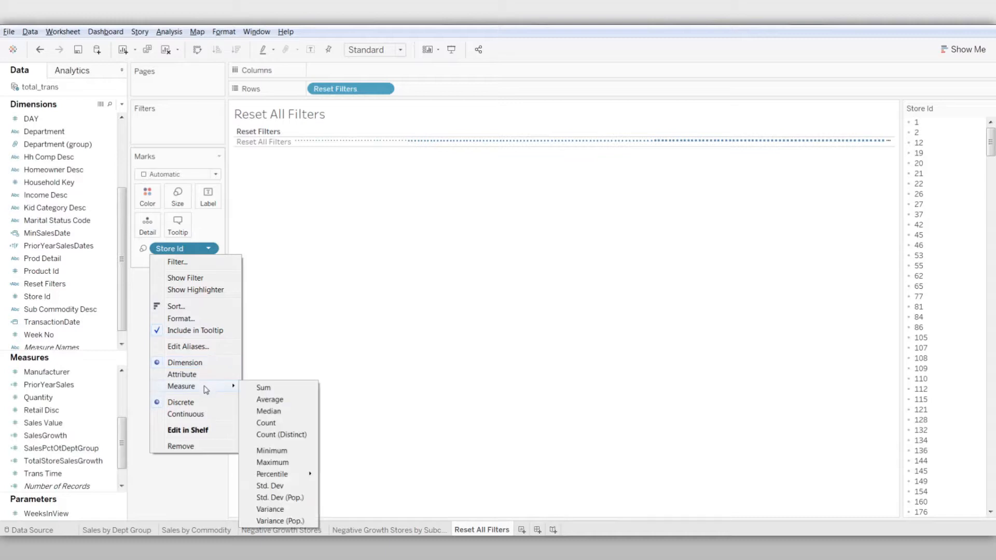
left_click(298, 434)
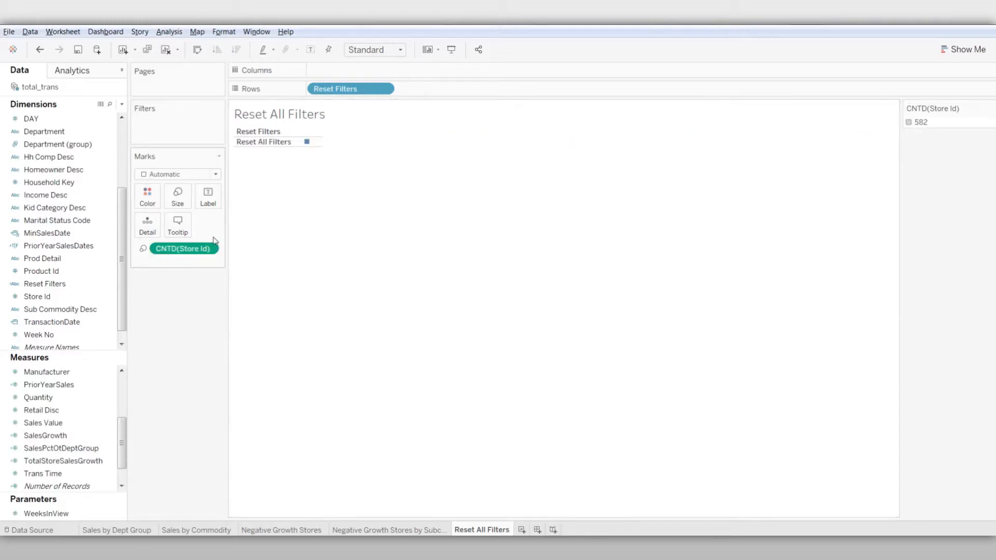
left_click(214, 177)
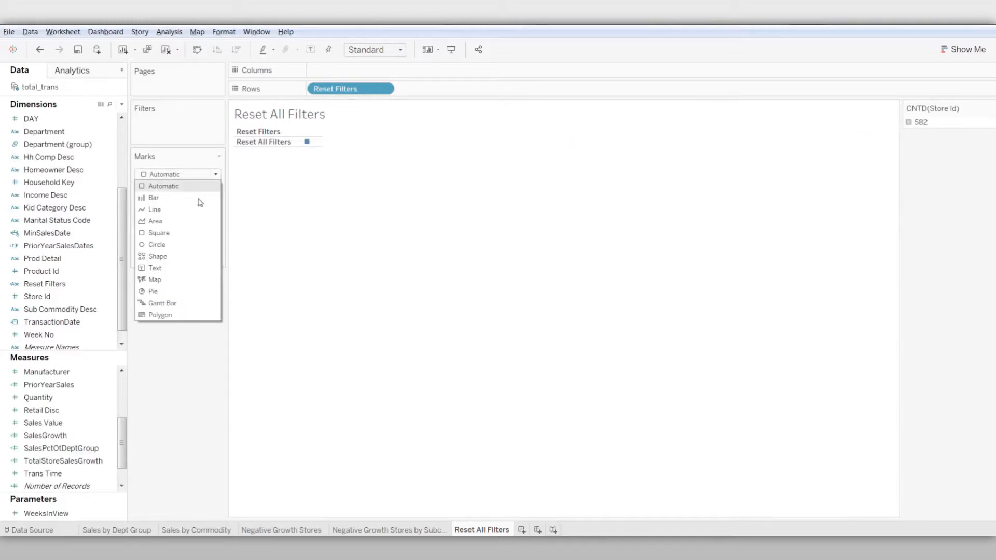
left_click(182, 245)
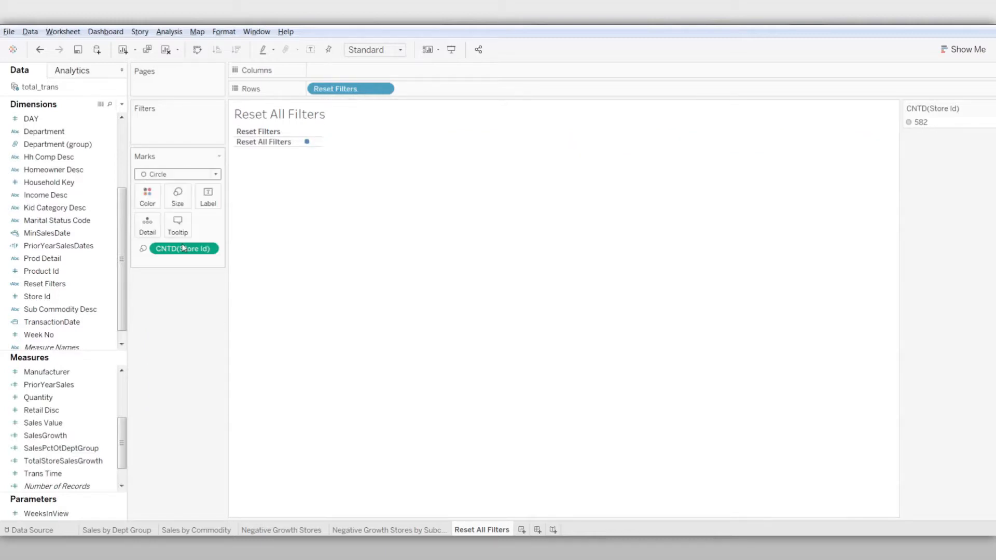
Hide the Reset All Filters sheet's title and its row field labels
right_click(274, 126)
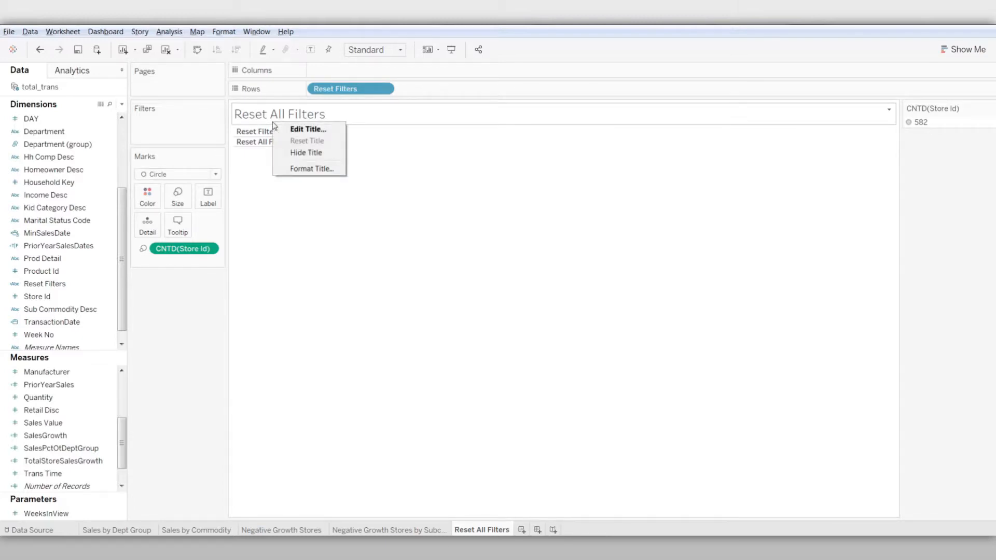
left_click(297, 156)
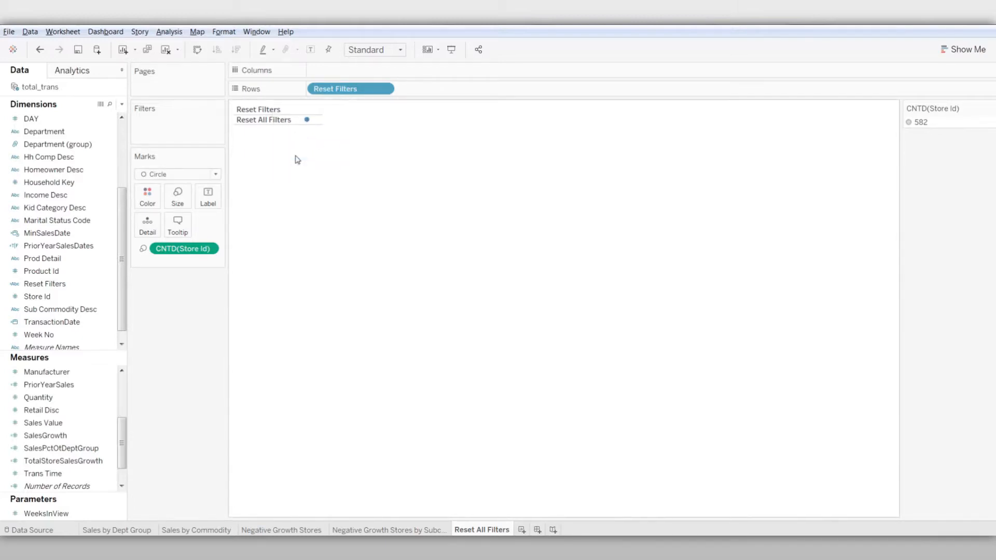
right_click(279, 109)
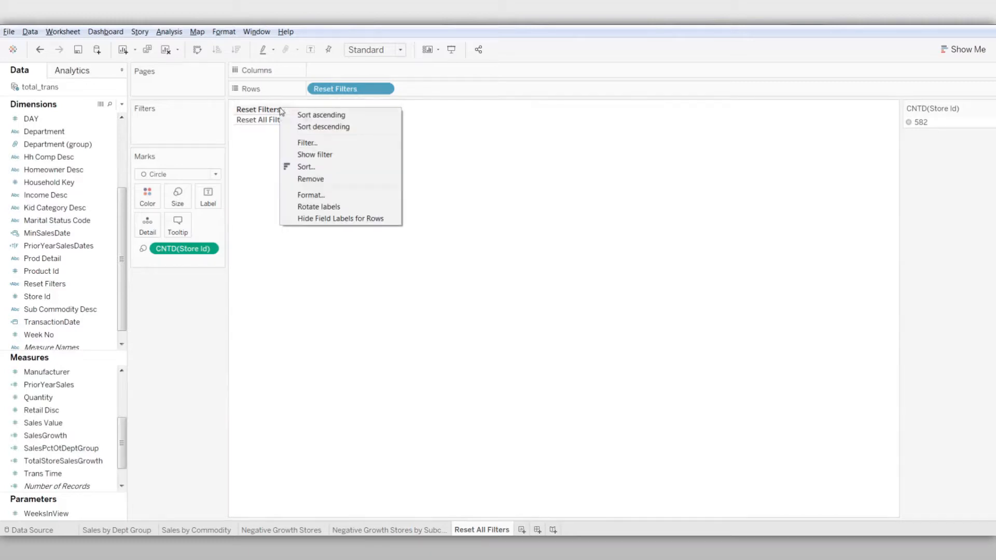
left_click(313, 219)
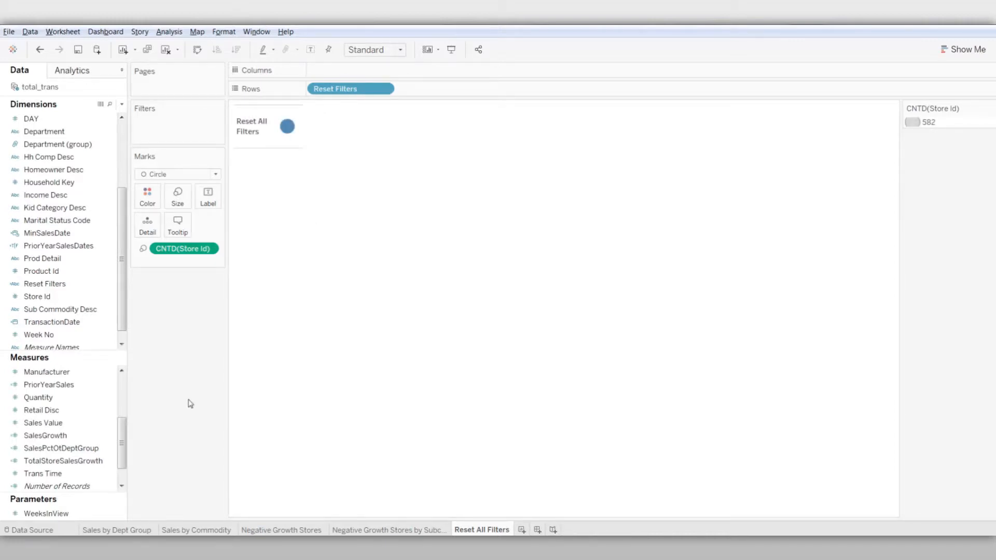
Create a new dashboard and name it Sales Drill-Down
left_click(538, 530)
right_click(538, 530)
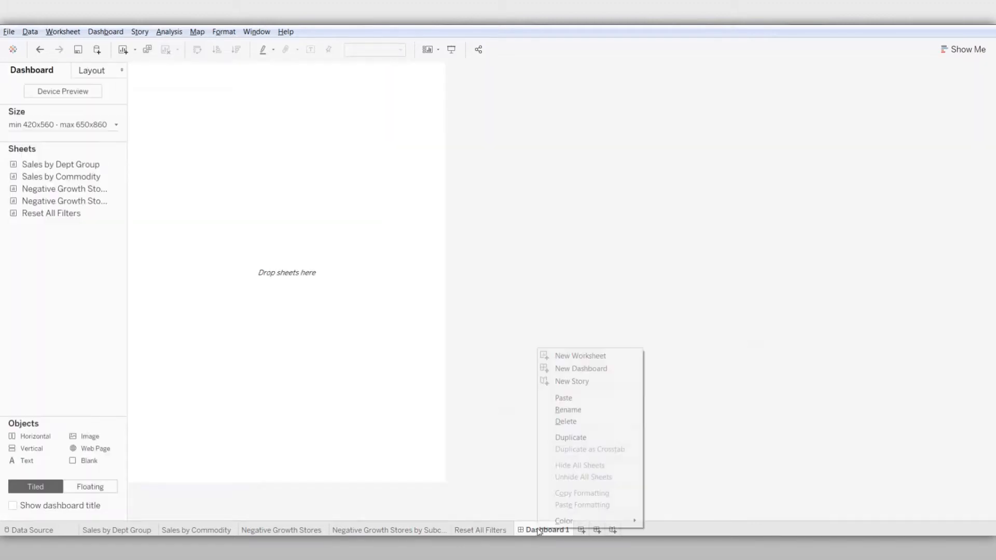
left_click(568, 410)
type("SL")
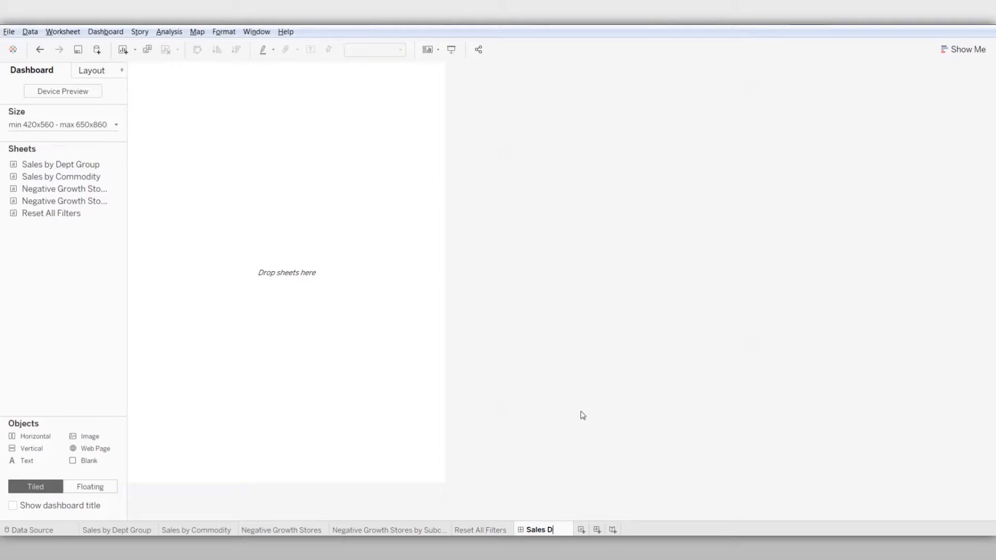
type("les Drill-Down")
key("Return")
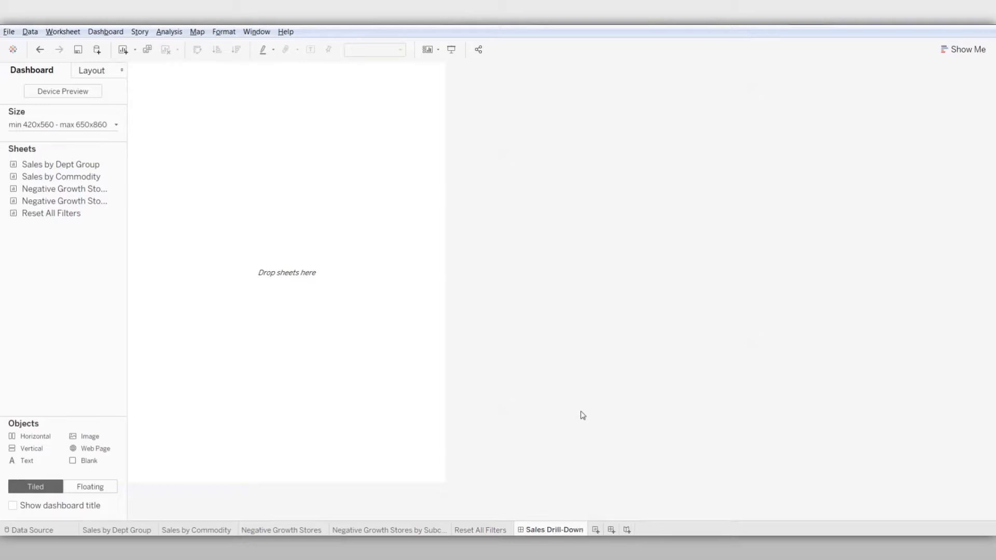
Set the dashboard to a fixed size of Generic Desktop (1366 x 768)
left_click(115, 126)
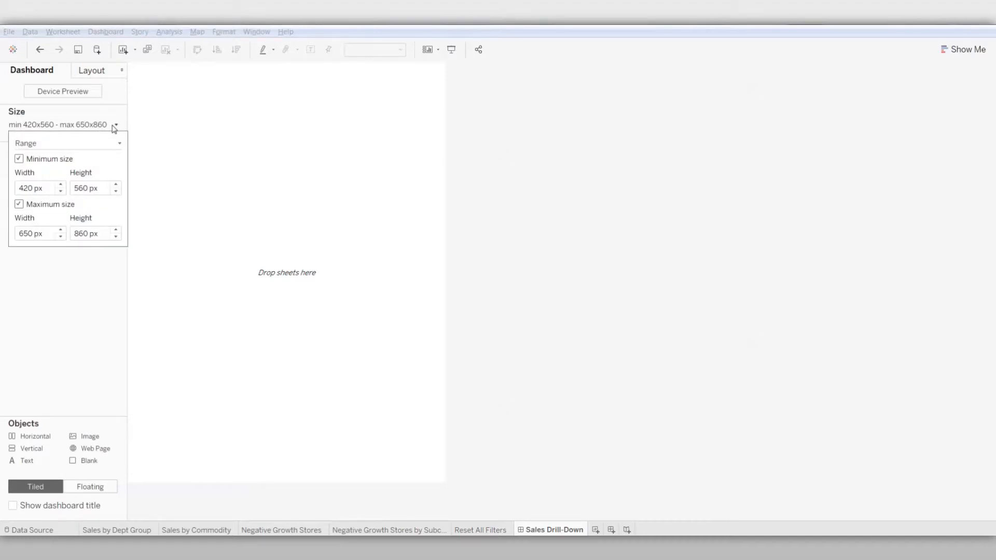
left_click(118, 143)
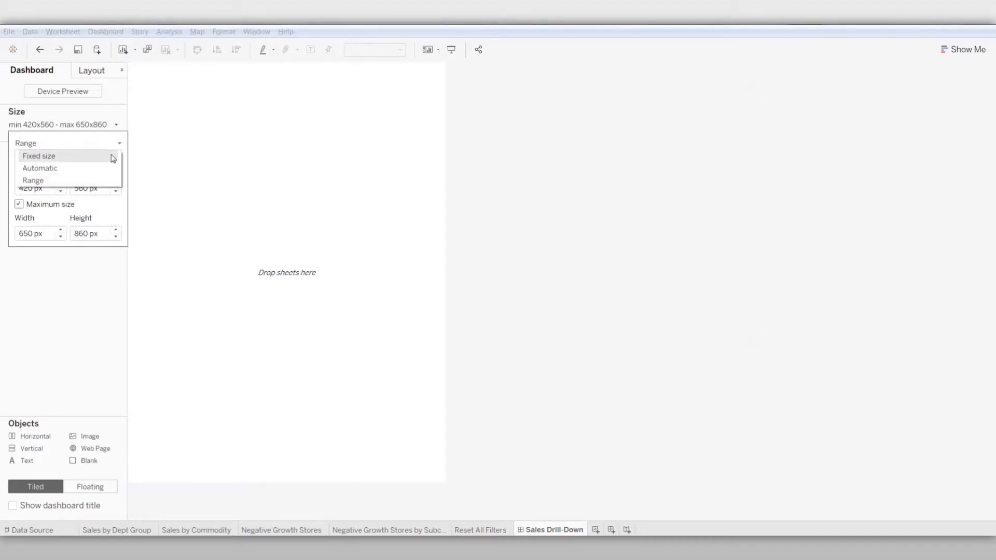
left_click(112, 155)
left_click(113, 158)
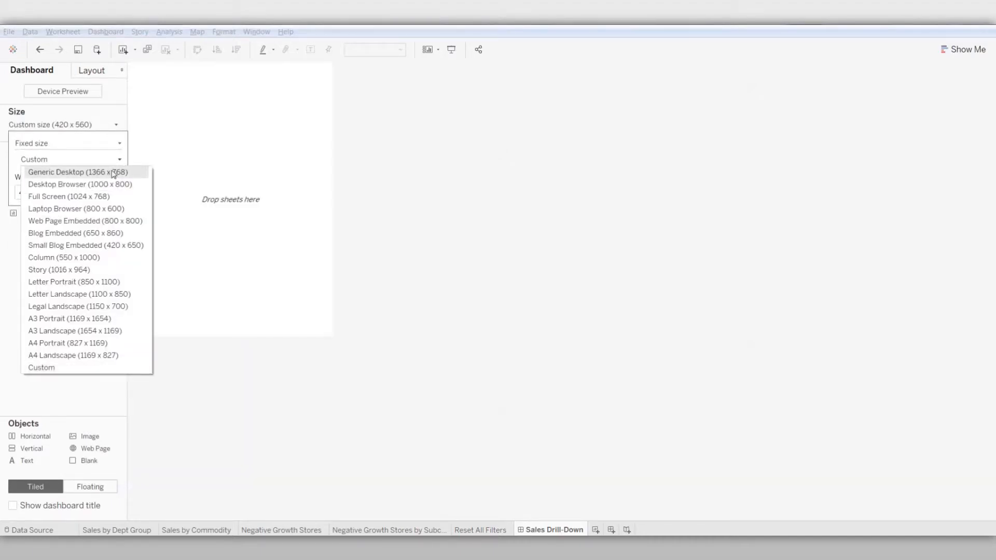
left_click(114, 172)
Divide the dashboard into four quadrants using side-by-side horizontal containers with a vertical container in the lower part of each half
left_click_drag(32, 436, 281, 332)
left_click_drag(35, 441, 140, 334)
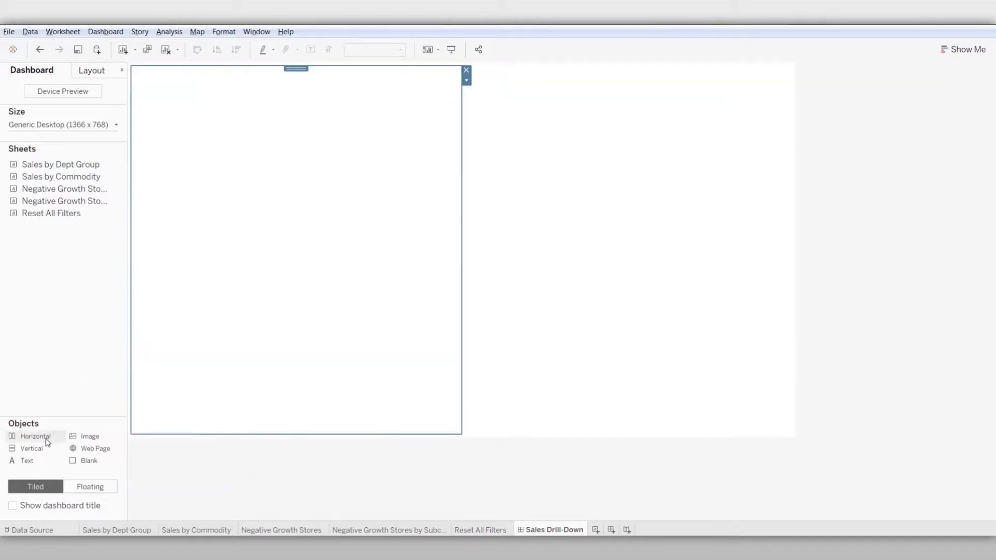
left_click_drag(47, 442, 534, 372)
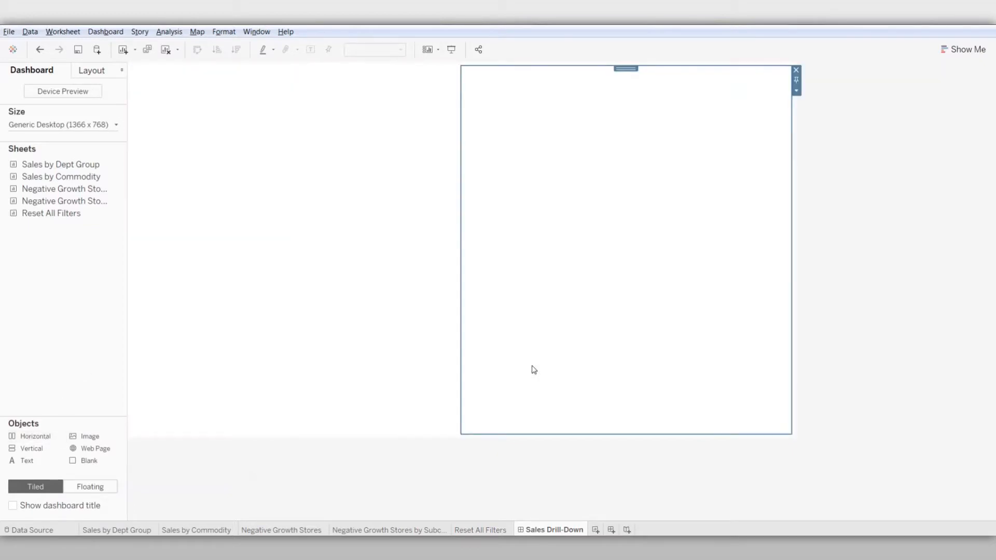
left_click_drag(30, 449, 271, 427)
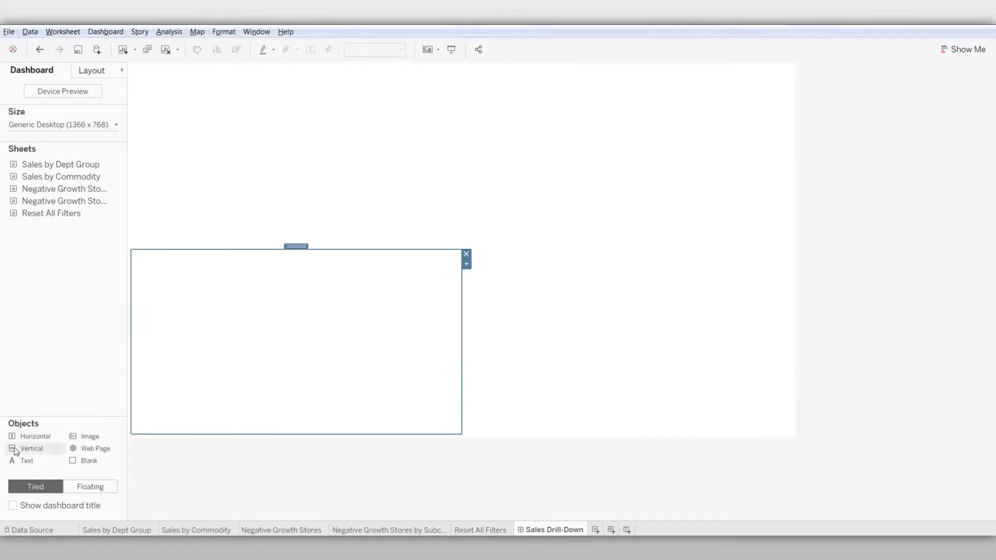
left_click_drag(16, 452, 628, 427)
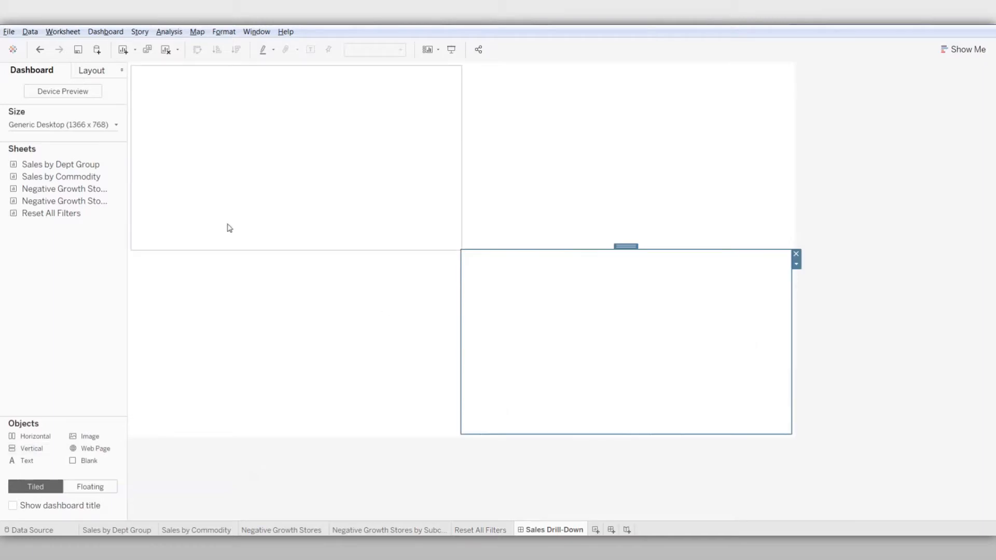
Place the Dept Group and Commodity treemaps in the upper quadrants and the two Negative Growth Stores charts in the lower ones
left_click_drag(67, 163, 506, 158)
left_click_drag(68, 189, 210, 299)
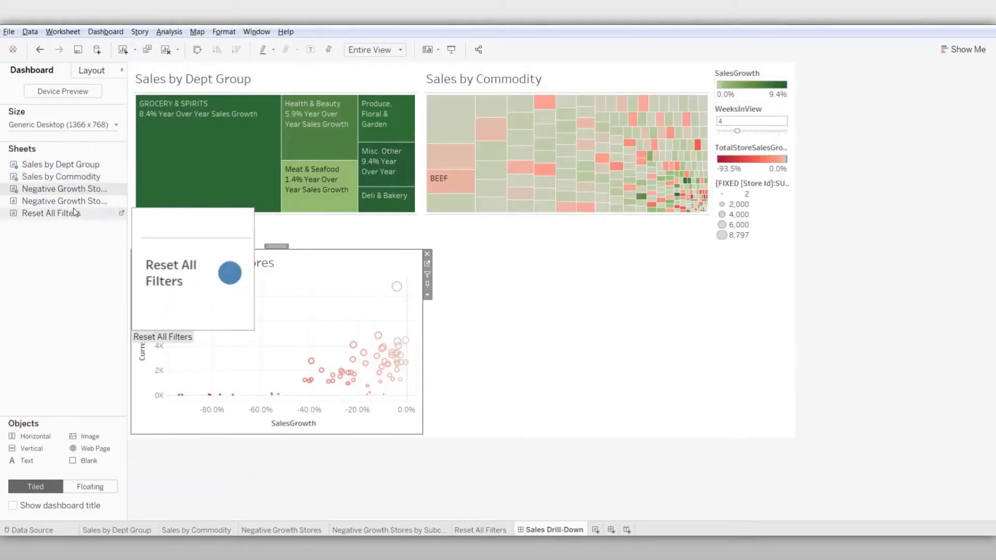
left_click_drag(71, 206, 514, 315)
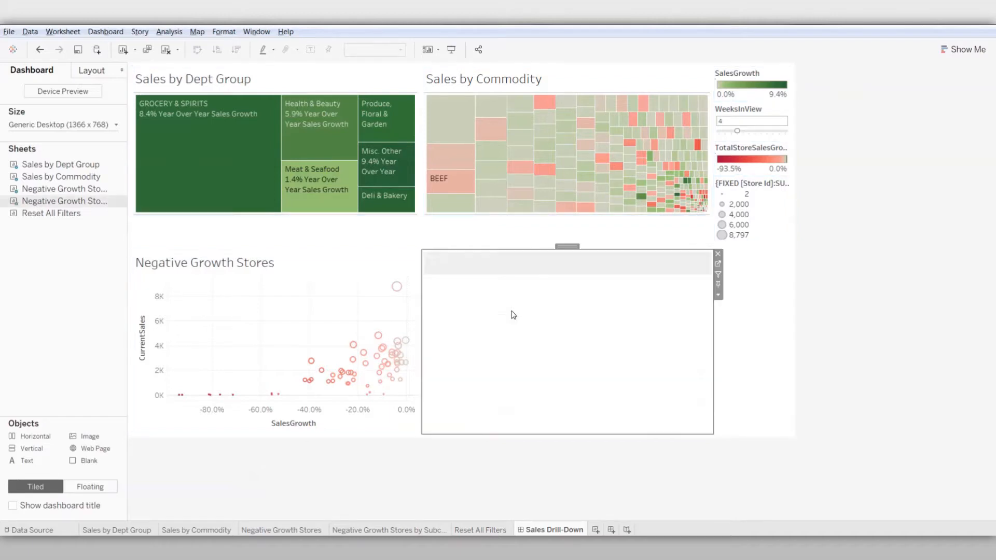
left_click(837, 277)
Remove the store sales size legend and the TotalStoreSalesGrowth and SalesGrowth color legends from the dashboard
left_click(761, 213)
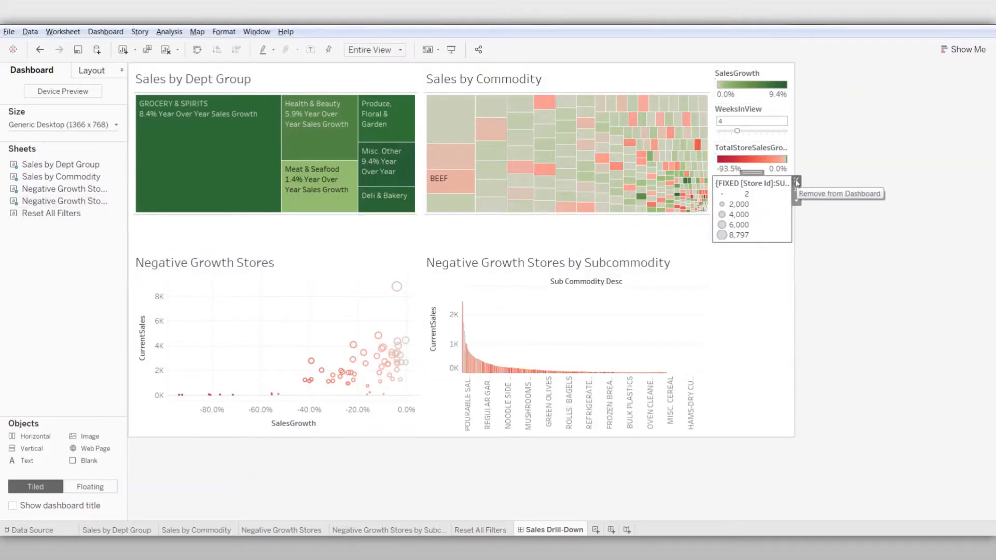
left_click(797, 184)
left_click(765, 172)
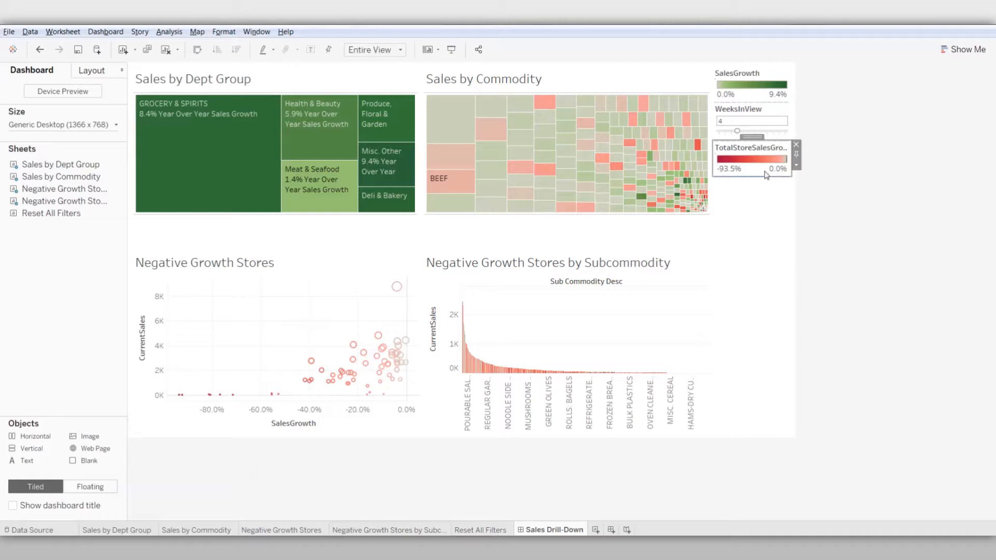
left_click(798, 147)
left_click(753, 78)
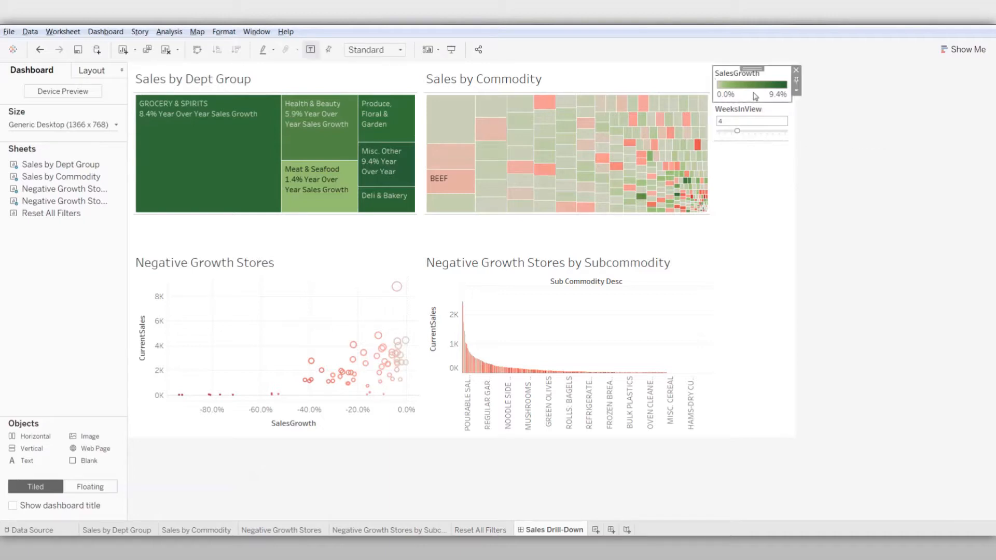
left_click(800, 71)
Add a vertical container below the WeeksInView control and place the Reset All Filters sheet in it
left_click_drag(31, 448, 731, 299)
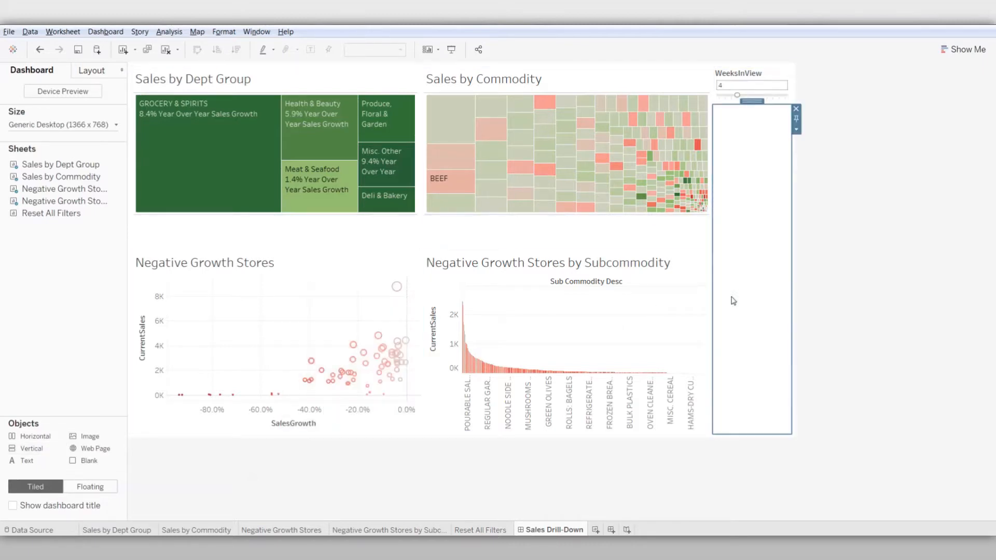
left_click_drag(60, 215, 749, 251)
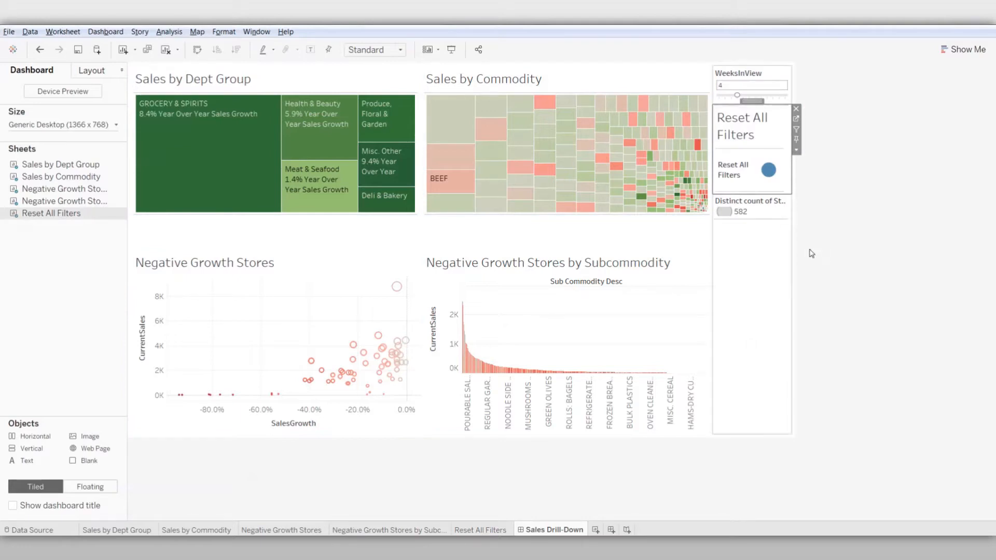
Hide the title of the Reset All Filters sheet and remove the distinct count size legend below it from the dashboard
left_click(829, 234)
left_click(739, 136)
right_click(738, 136)
left_click(761, 164)
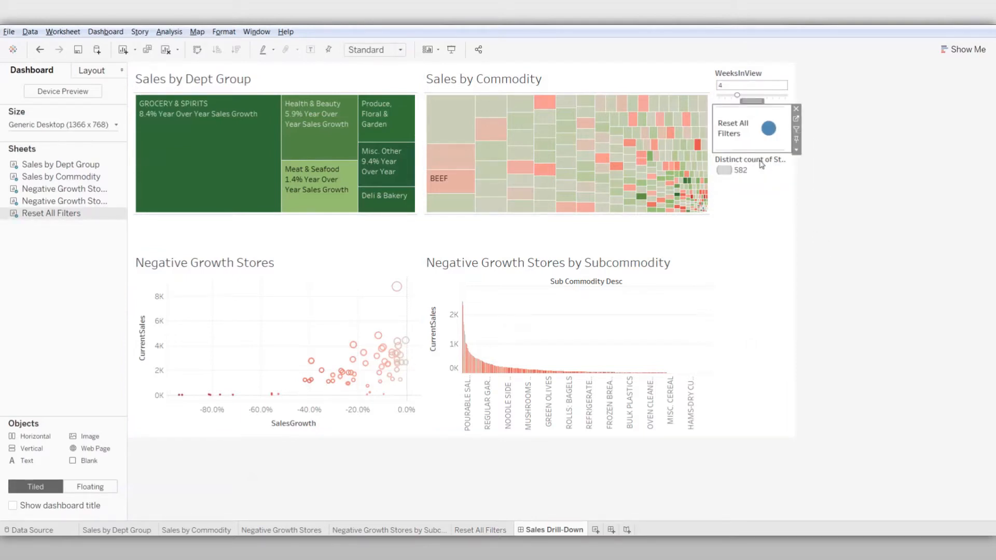
left_click(761, 174)
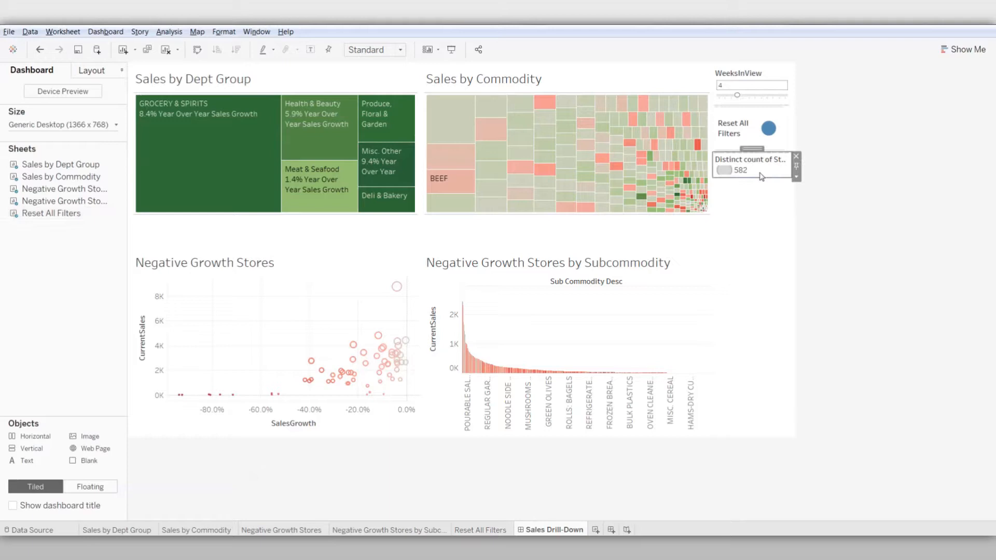
left_click(796, 156)
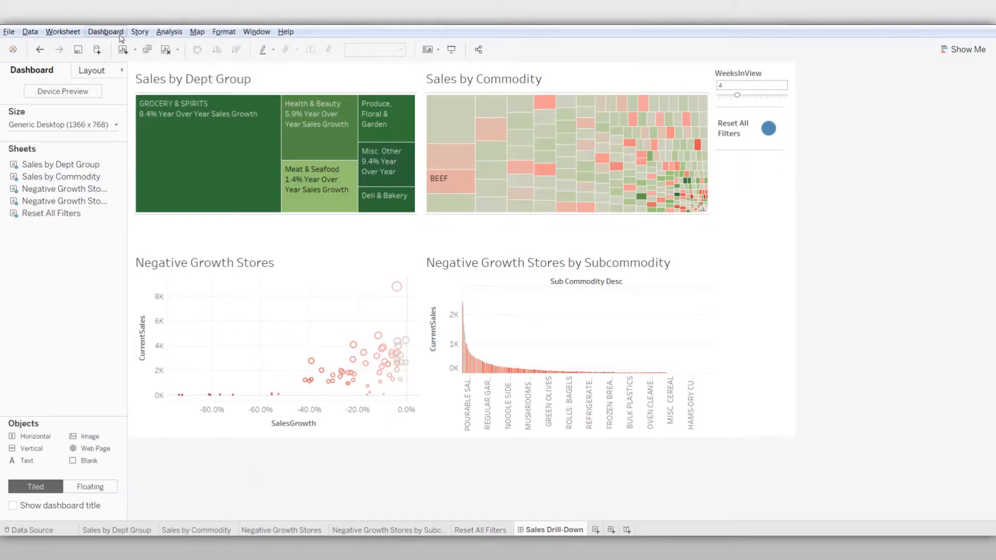
Add a dashboard filter action named Department Group Filter with Sales by Dept Group as its only source sheet
left_click(105, 32)
left_click(133, 147)
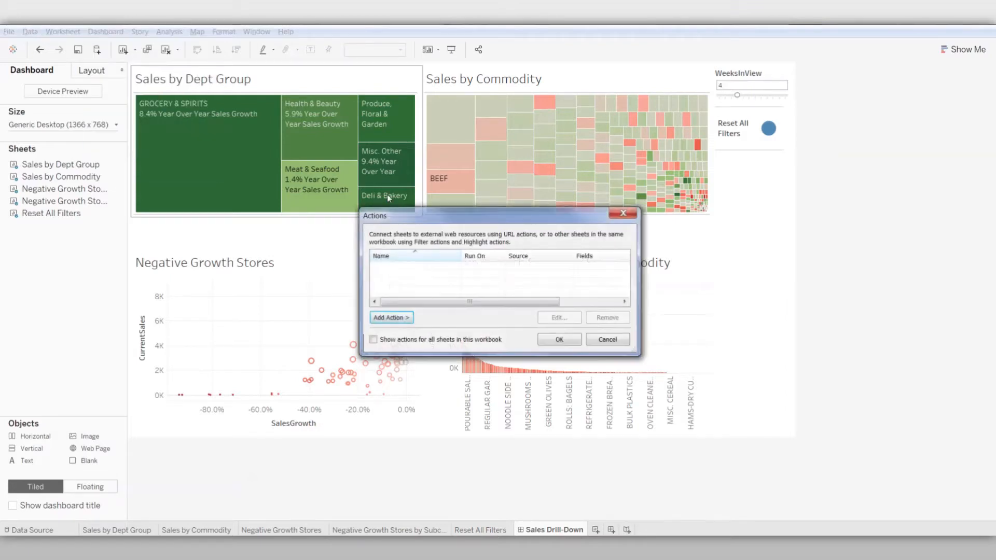
left_click(397, 318)
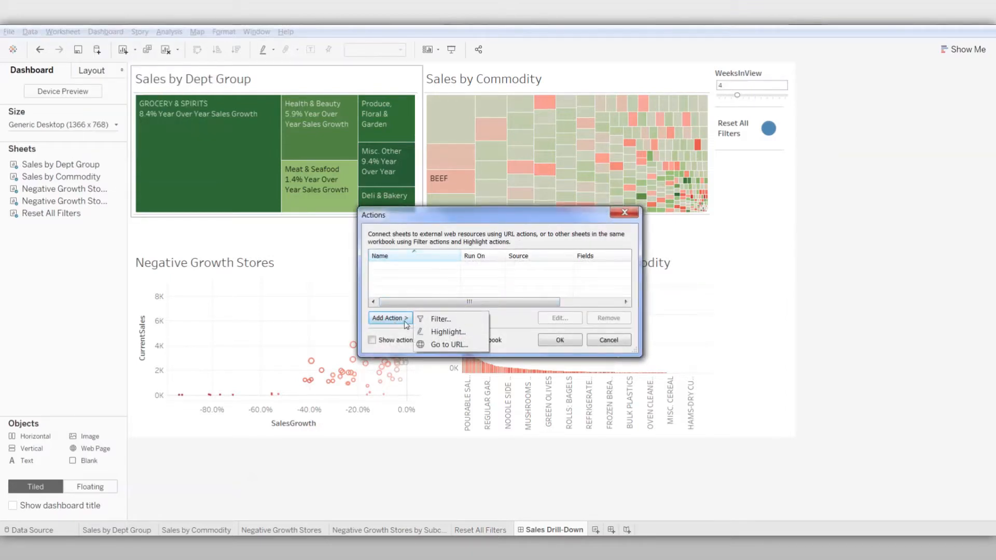
left_click(432, 322)
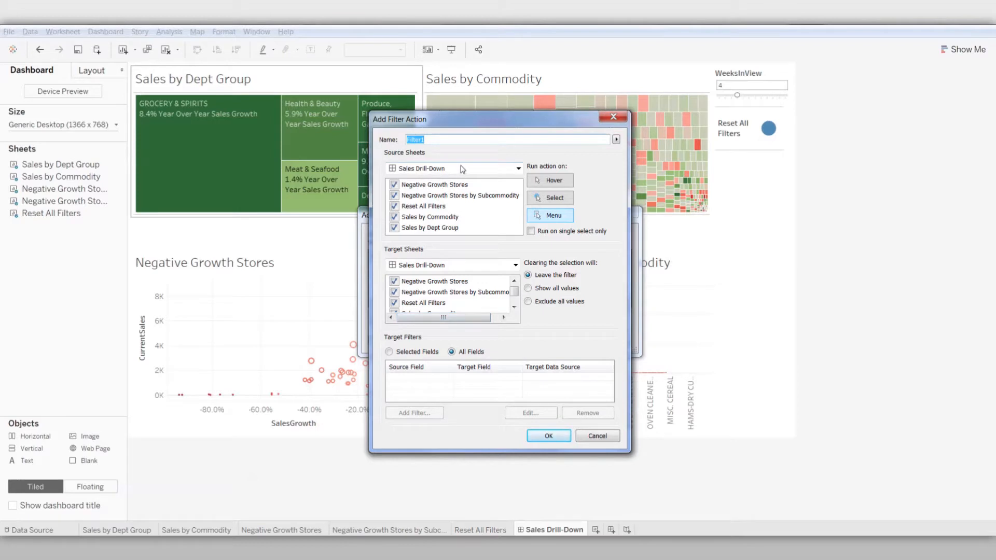
type("Department Group")
left_click(394, 185)
left_click(394, 196)
left_click(395, 206)
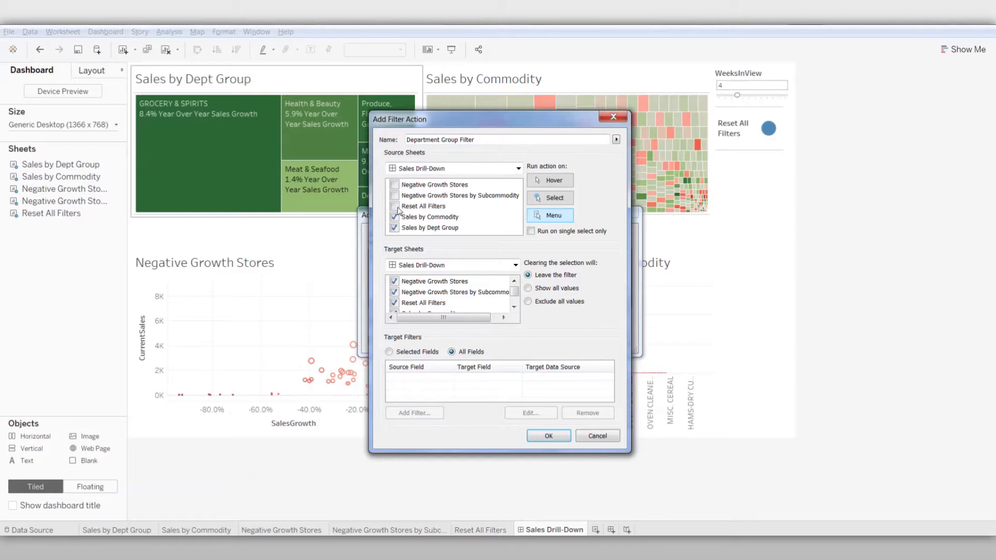
left_click(395, 217)
Run the Department Group Filter on Select, exclude Reset All Filters from its targets, and show all values when the selection is cleared
left_click(553, 200)
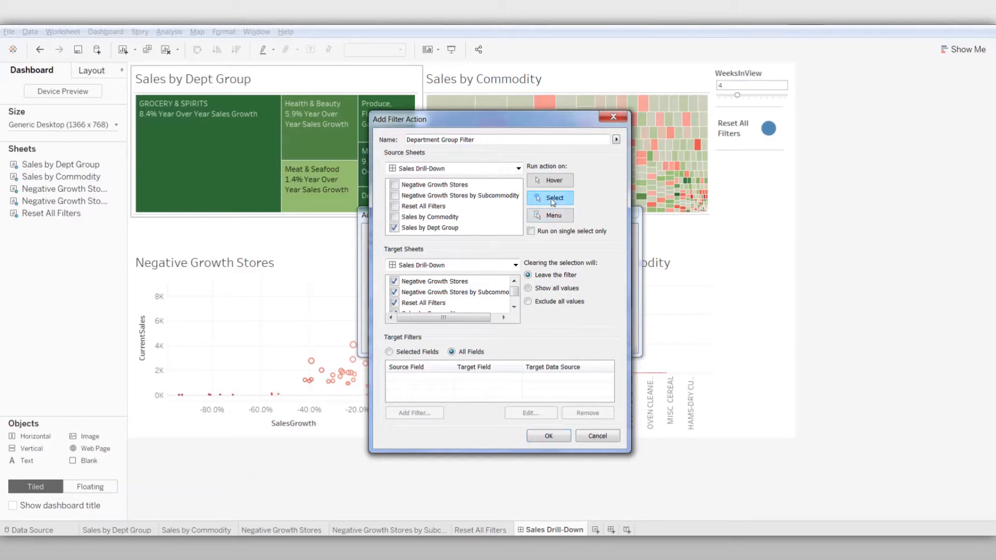
left_click(395, 303)
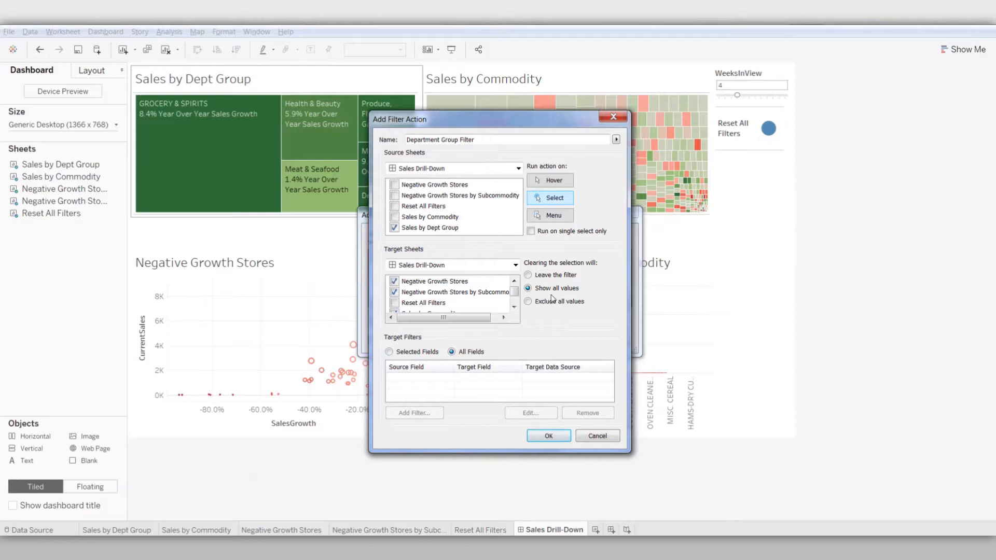
left_click(551, 439)
Add a filter action named Commodity Filter with Sales by Commodity as its only source sheet
left_click(401, 319)
left_click(431, 319)
type("Commodity")
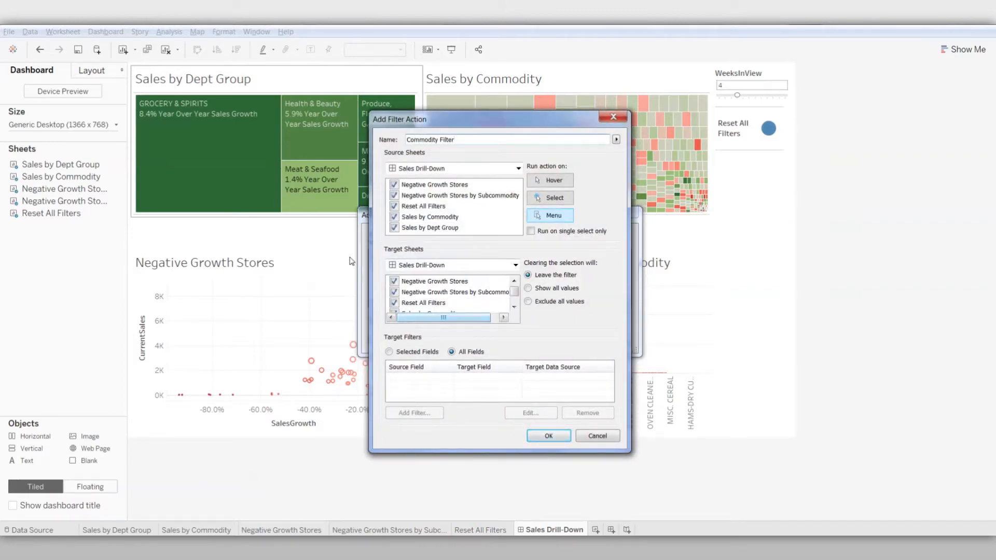
left_click(395, 185)
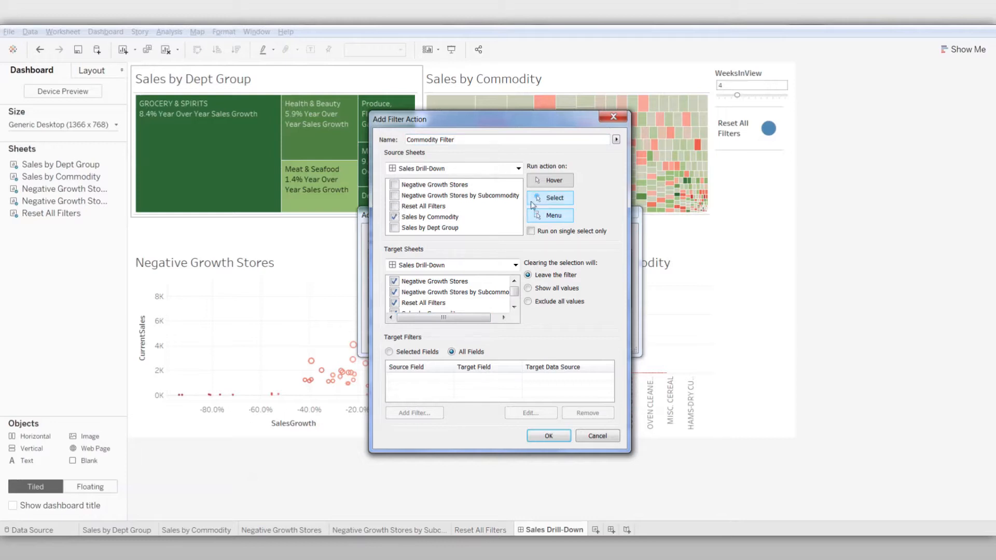
Run the Commodity Filter on Select, show all values when cleared, and exclude Reset All Filters and Sales by Dept Group from its targets
left_click(553, 198)
left_click(528, 288)
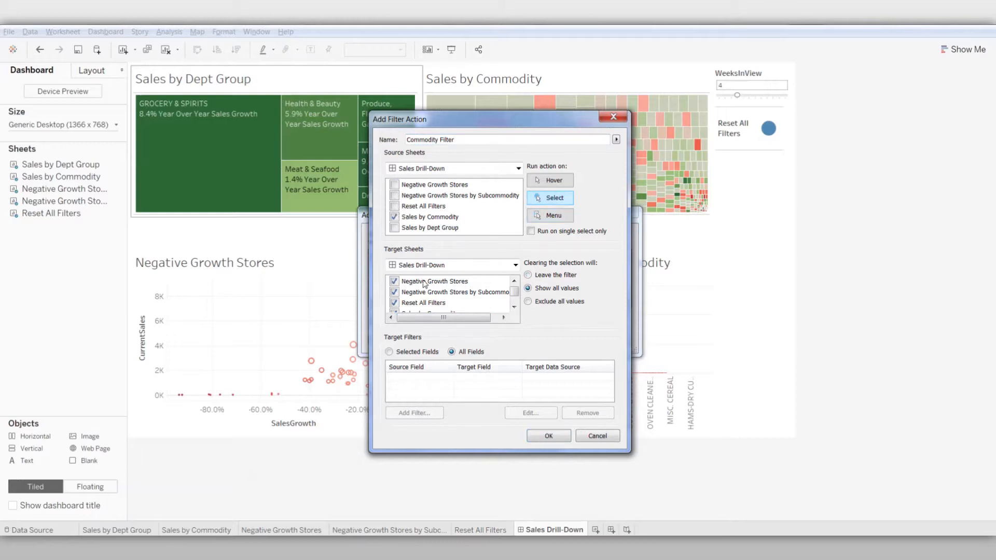
left_click(397, 304)
left_click(515, 307)
left_click(514, 308)
left_click(395, 303)
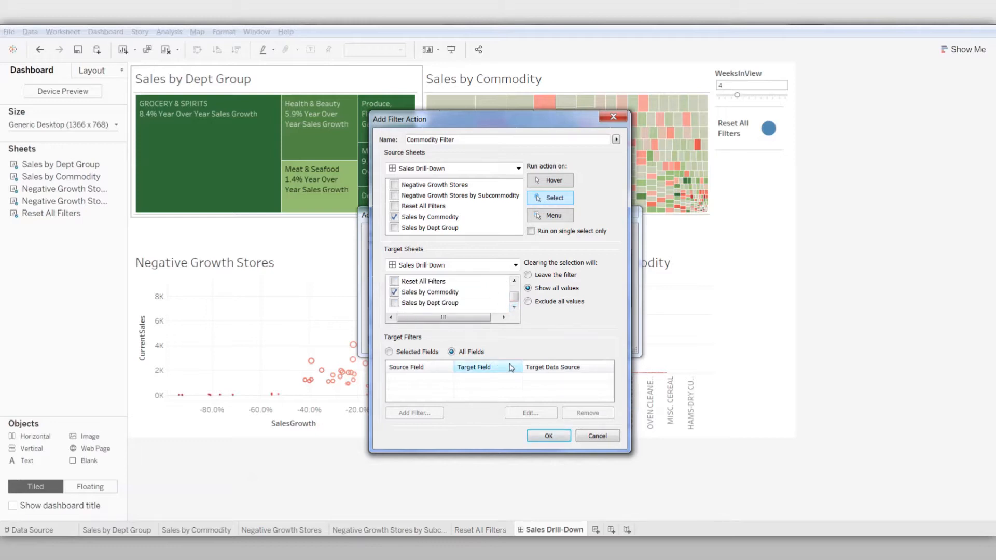
left_click(562, 442)
Add a filter action named Store Filter with Negative Growth Stores as its only source sheet
left_click(388, 319)
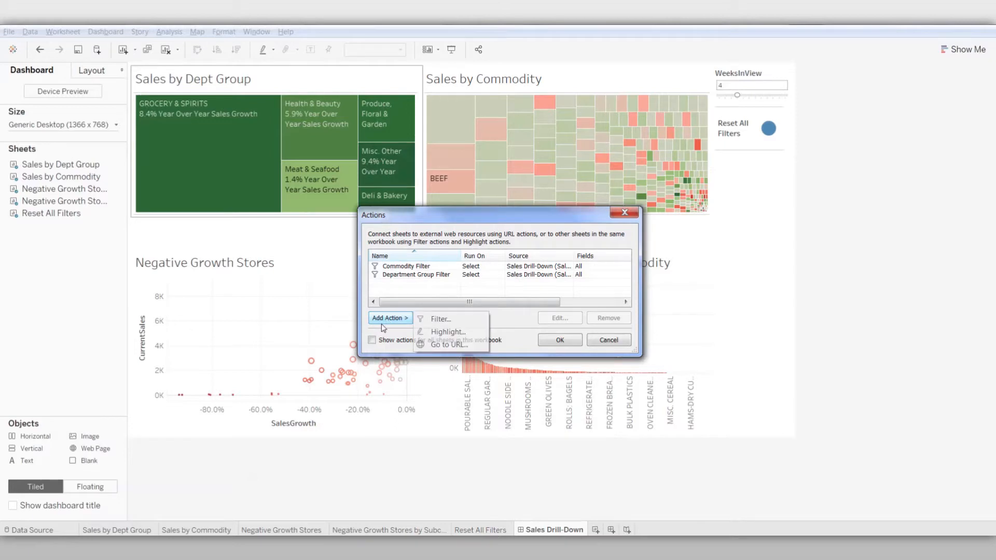
left_click(429, 321)
type("Store Filter")
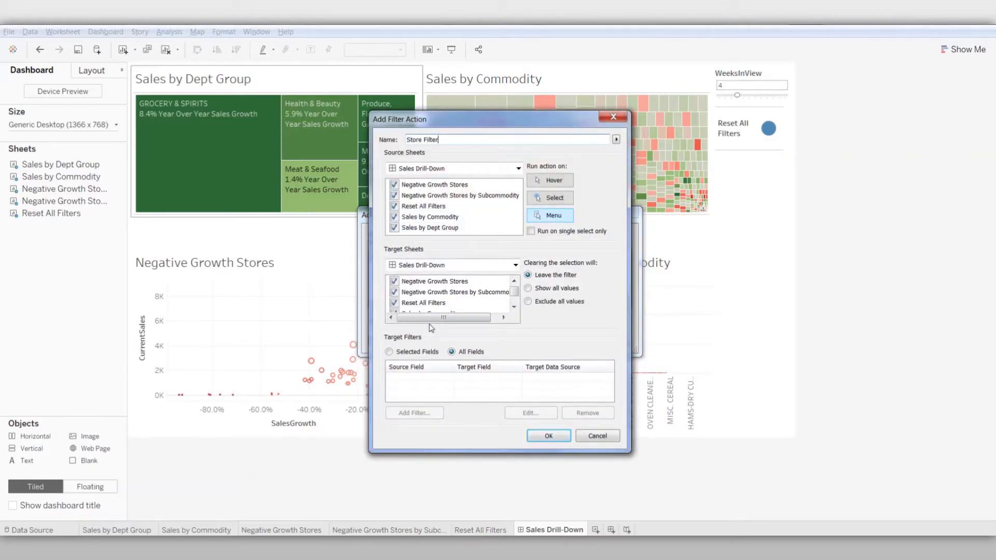
left_click(393, 197)
left_click(394, 218)
left_click(394, 227)
Target the Store Filter only at Negative Growth Stores by Subcommodity and run it on Select
left_click(394, 281)
left_click(395, 303)
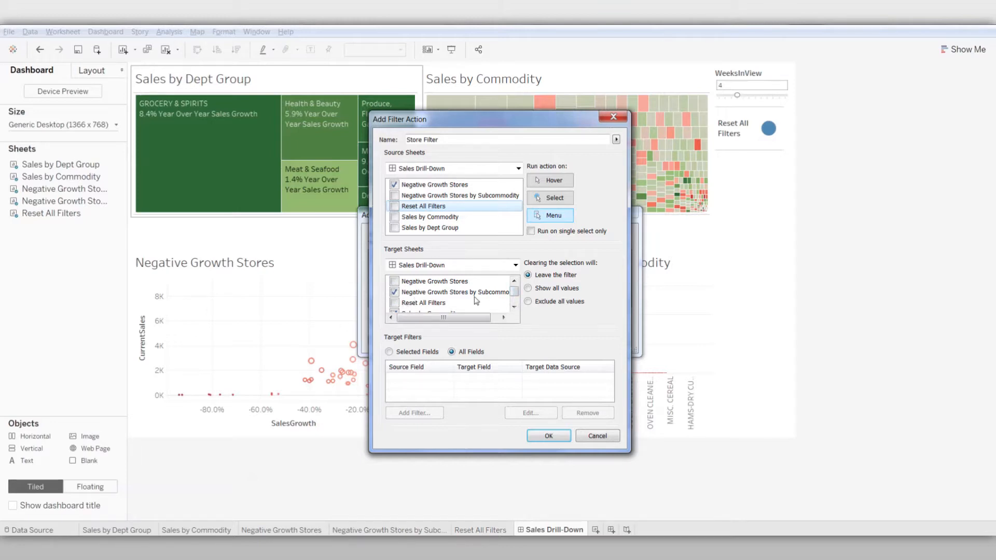
left_click(514, 306)
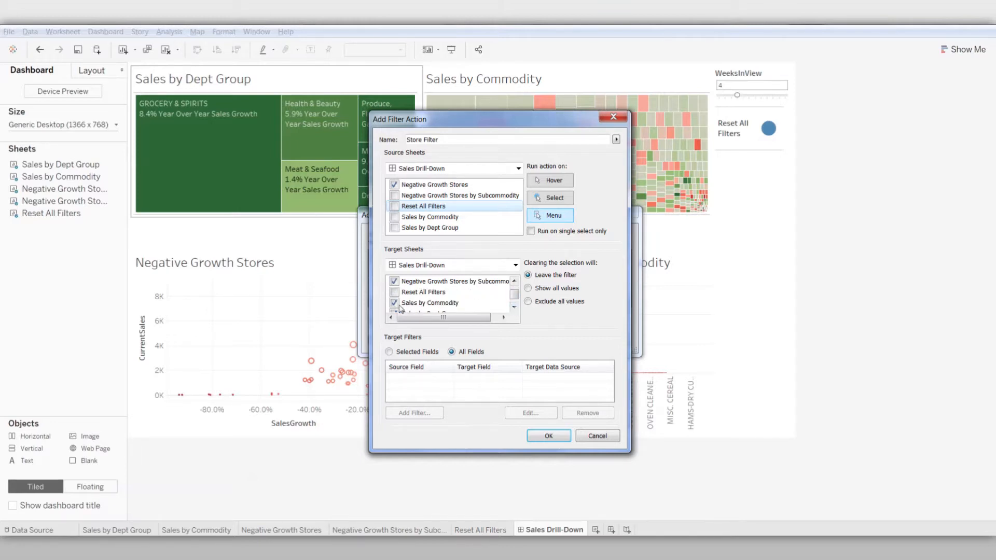
left_click(514, 302)
left_click(555, 200)
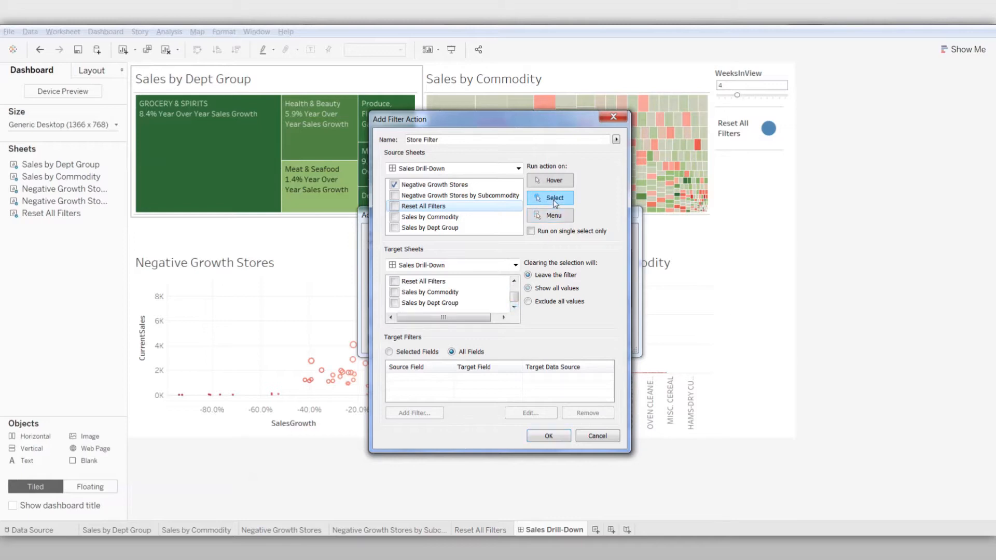
left_click(548, 436)
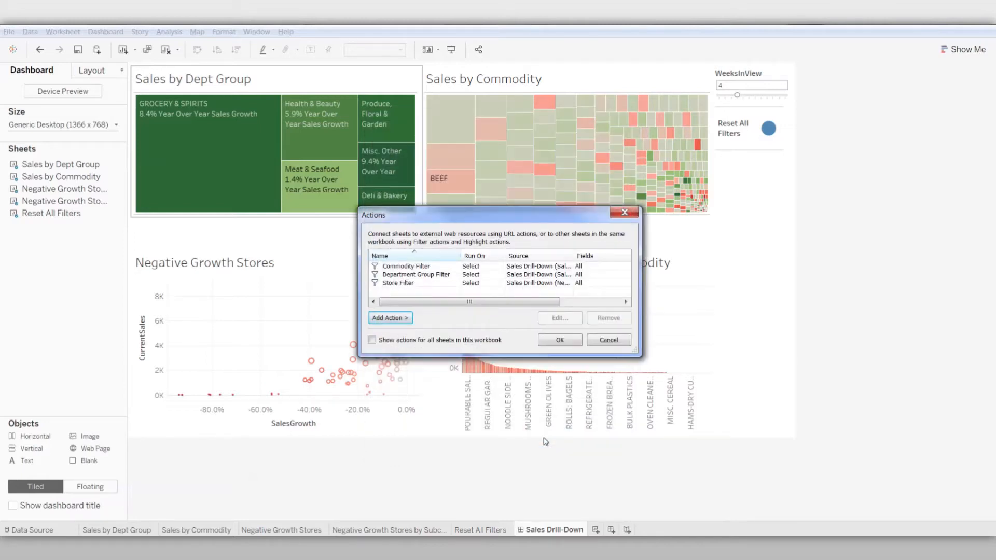
Add a filter action named Reset All Filter, run on Select from only the Reset All Filters sheet, showing all values when cleared
left_click(398, 321)
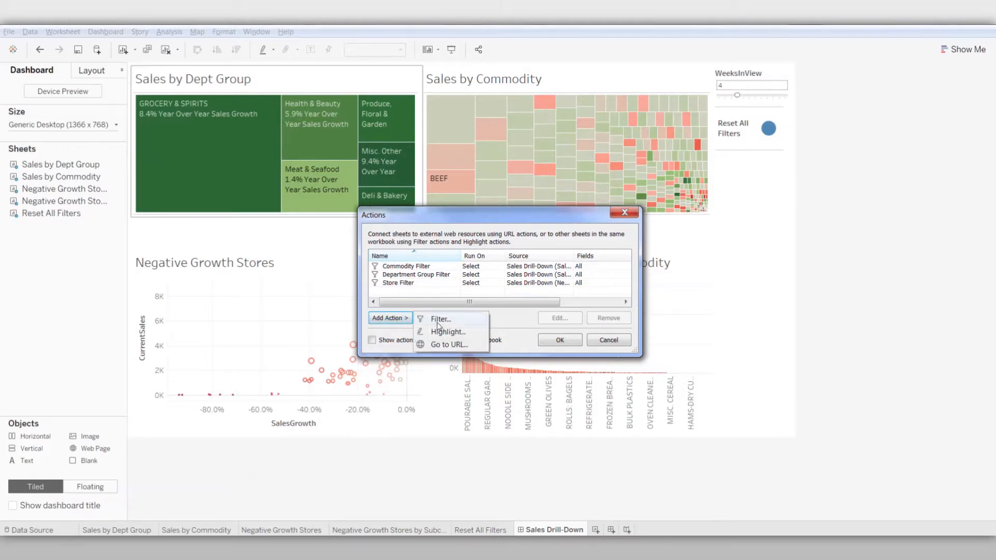
left_click(439, 319)
type("Reset All Filter")
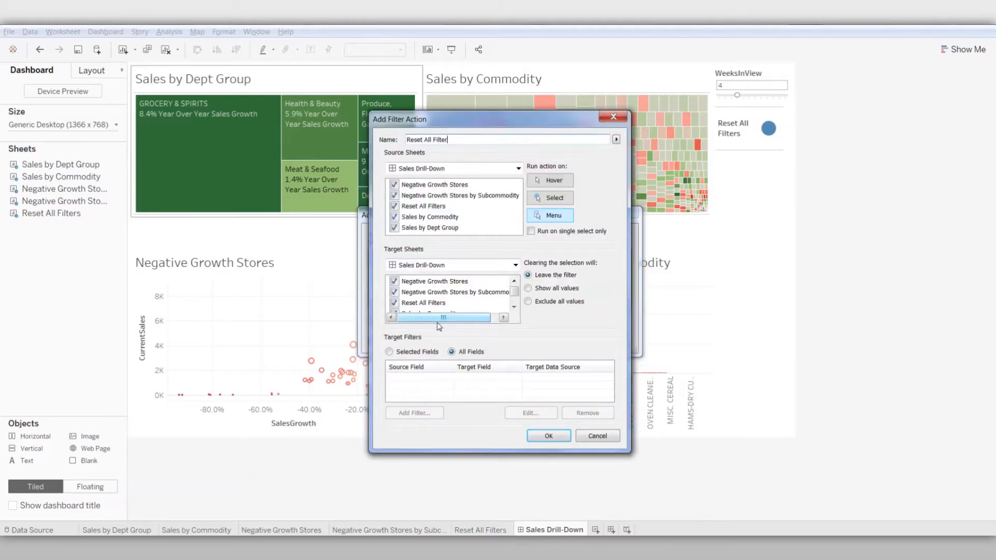
left_click(528, 288)
left_click(551, 197)
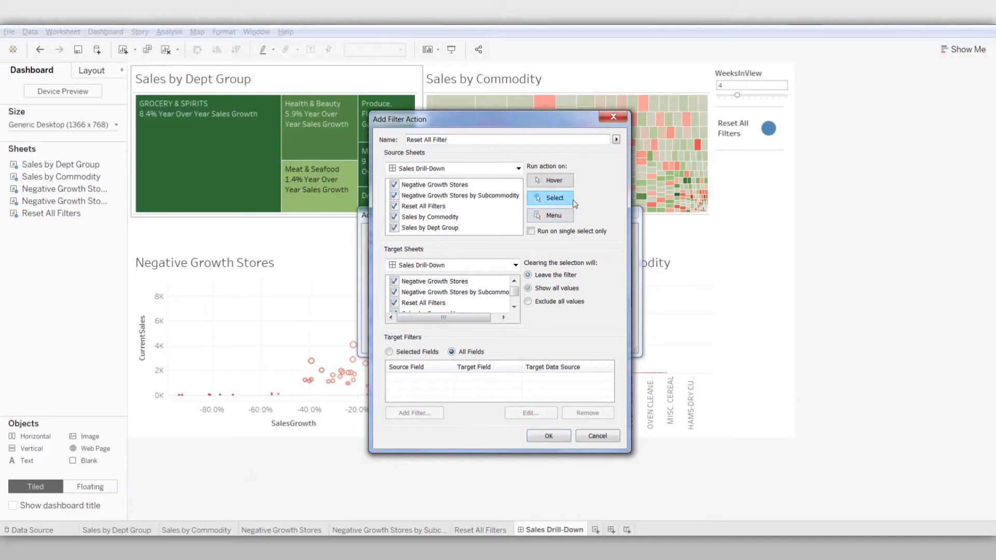
left_click(395, 185)
left_click(394, 195)
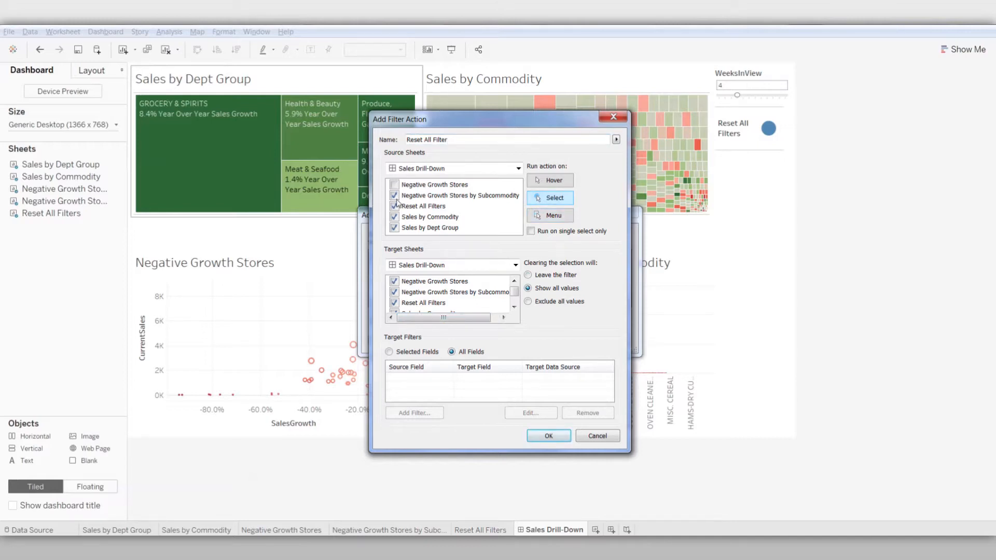
left_click(395, 228)
Exclude Reset All Filters from the targets, limit the action to selected fields, and add Department (group) as the first field
left_click(389, 353)
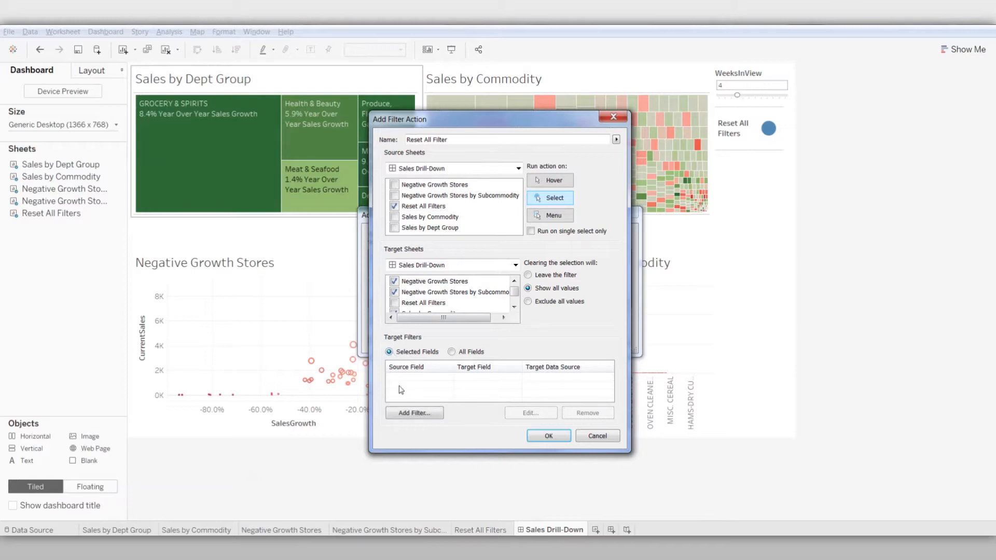
left_click(413, 414)
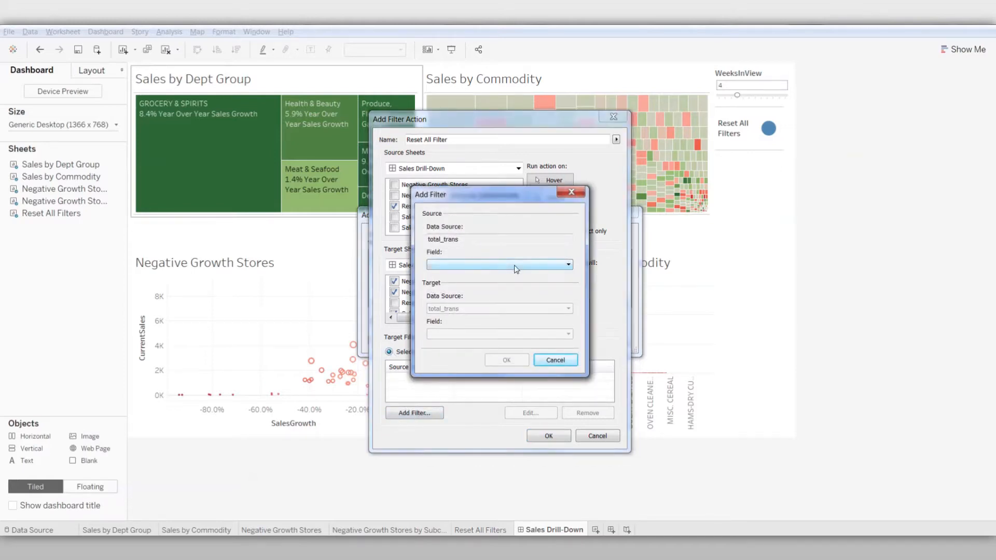
left_click(515, 265)
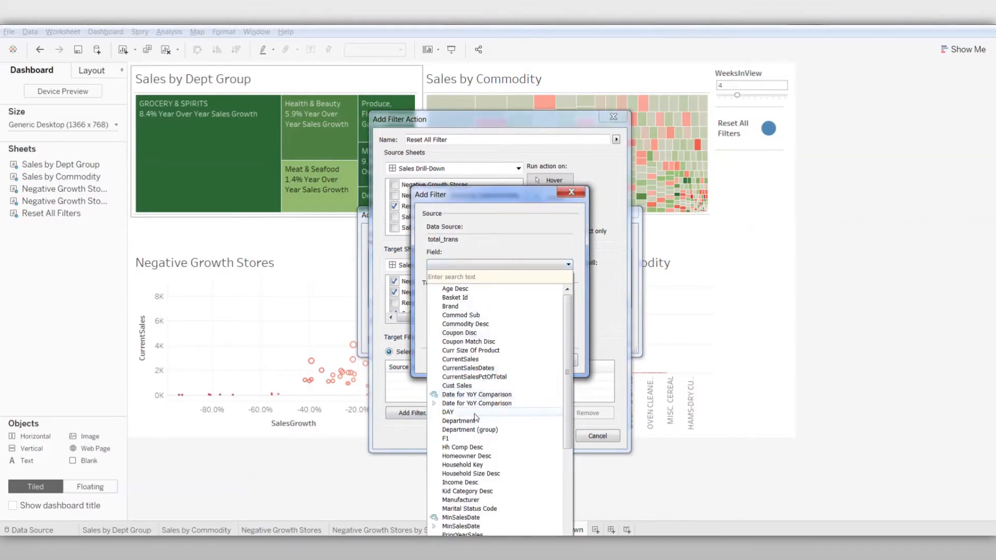
left_click(476, 430)
left_click(505, 360)
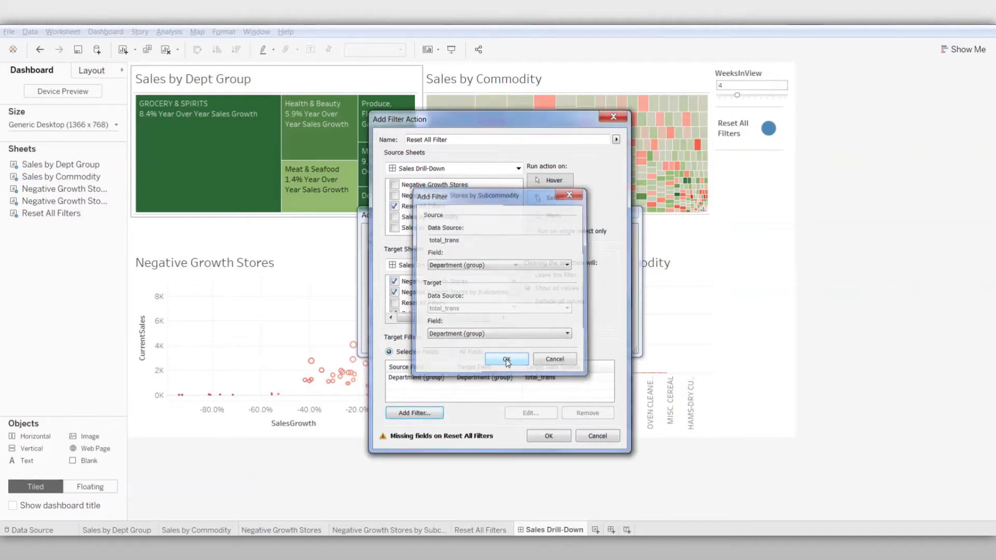
Add Commodity Desc as a target filter field of the Reset All Filter action
left_click(415, 414)
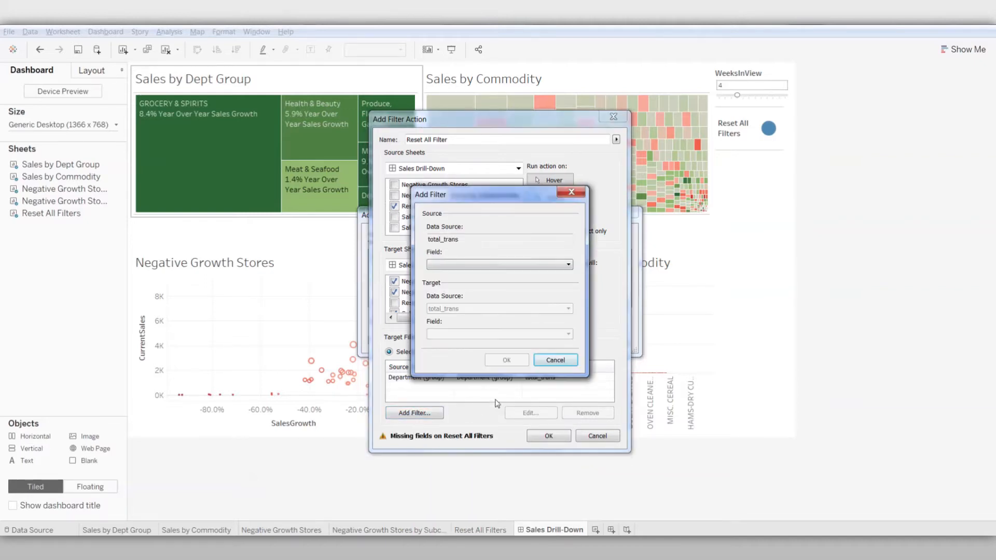
left_click(553, 265)
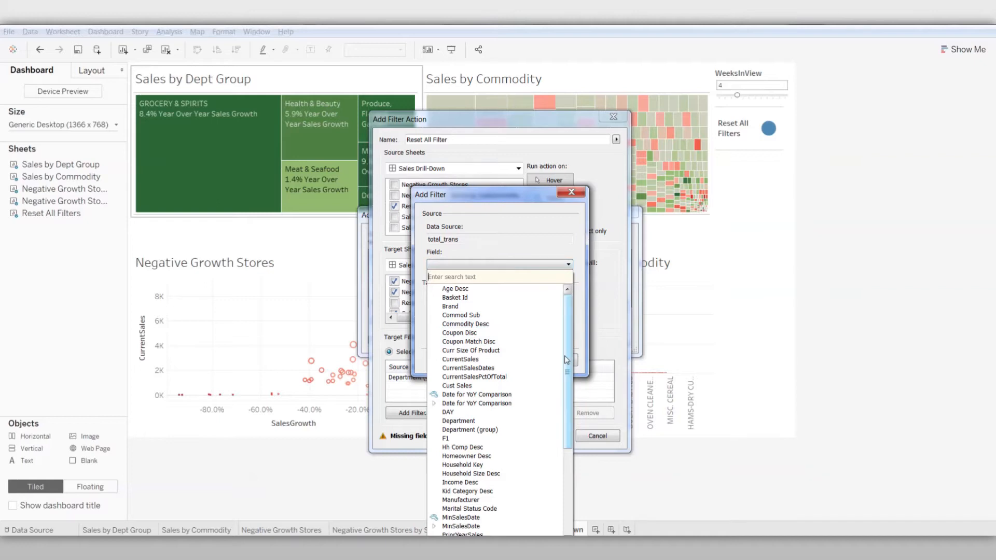
left_click_drag(567, 360, 567, 377)
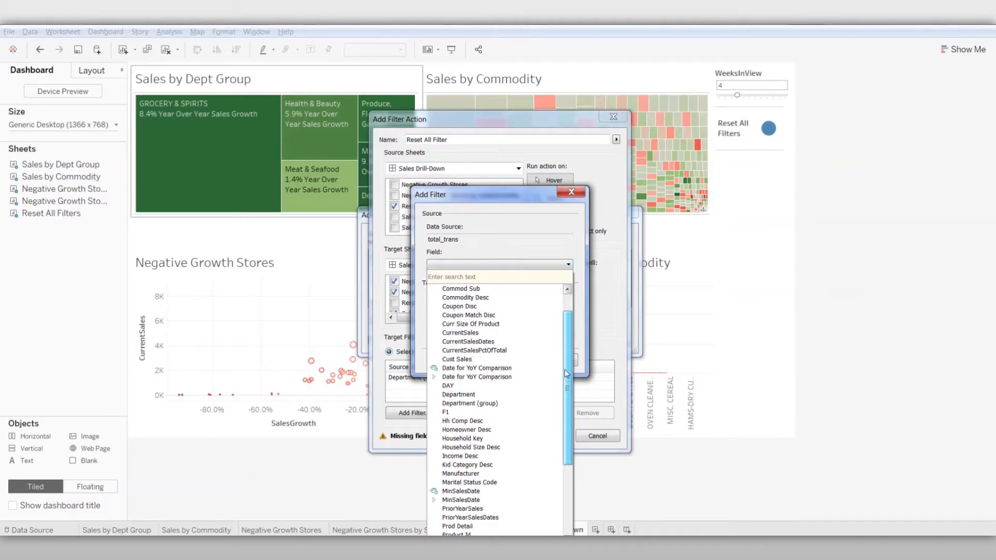
left_click(476, 298)
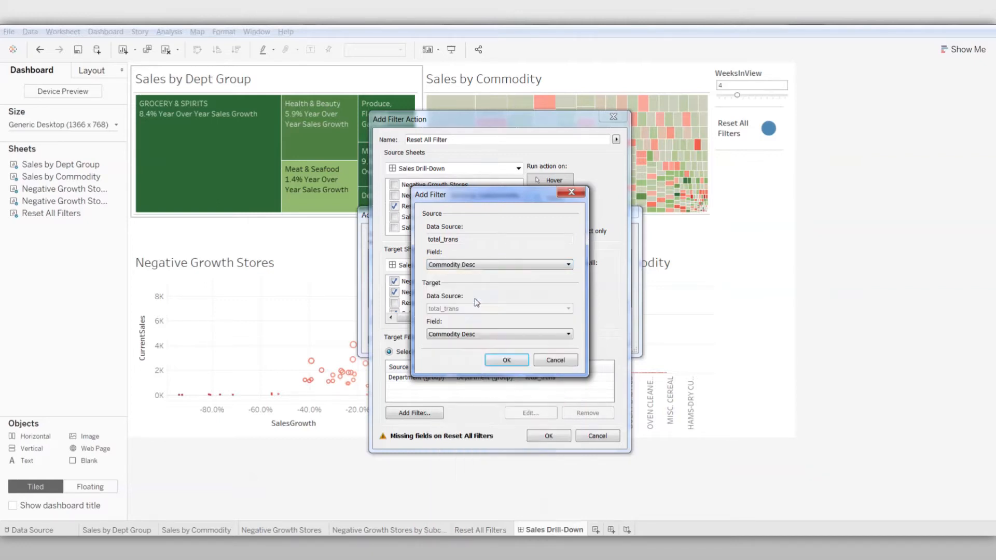
left_click(507, 360)
Add Store Id as a target filter field of the Reset All Filter action and save the dashboard actions
left_click(421, 413)
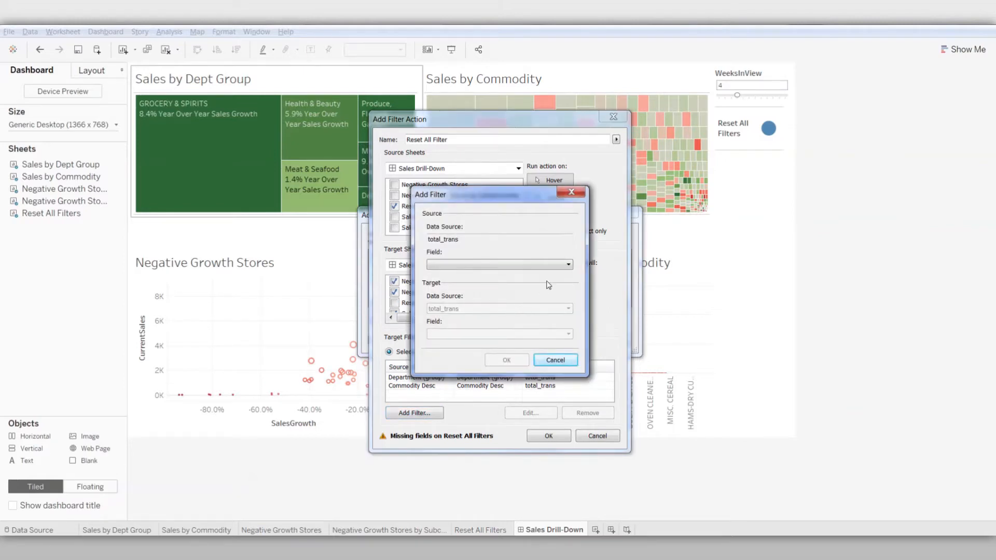
left_click(559, 270)
scroll(520, 446, "down", 5)
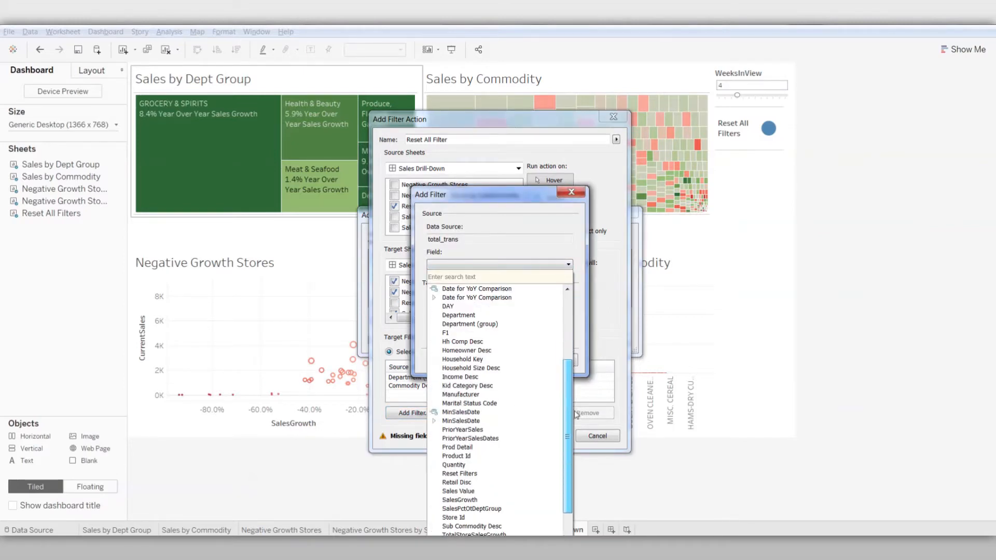
left_click(478, 518)
left_click(509, 362)
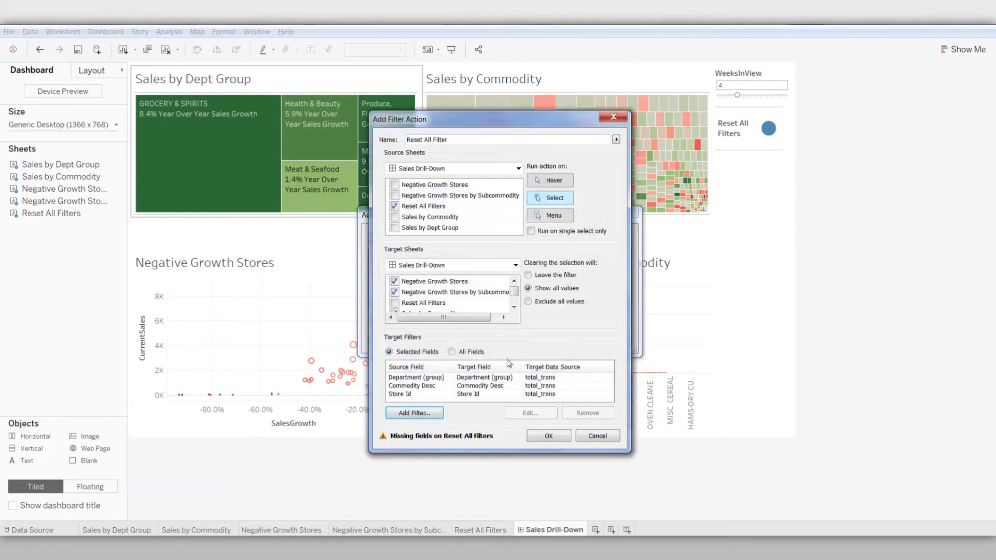
left_click(551, 438)
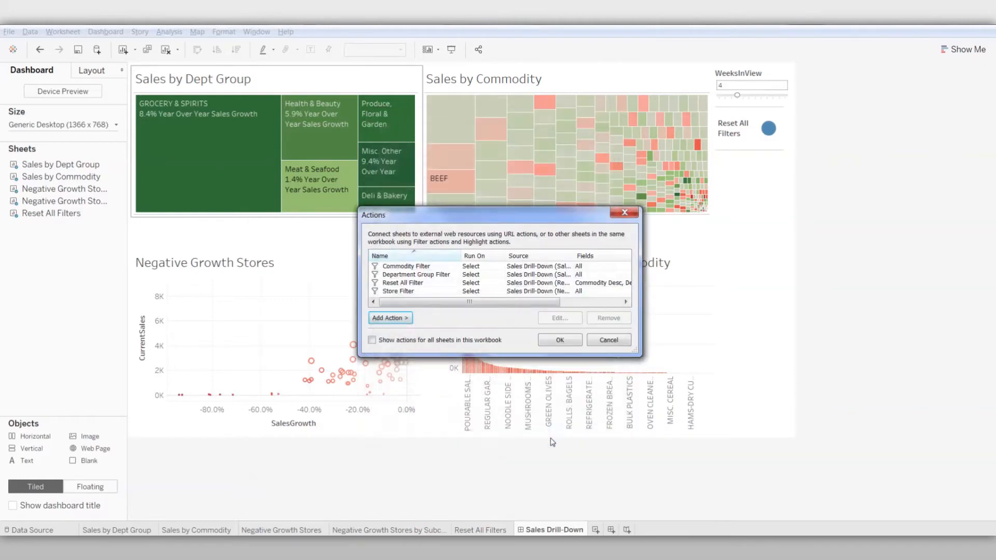
left_click(560, 341)
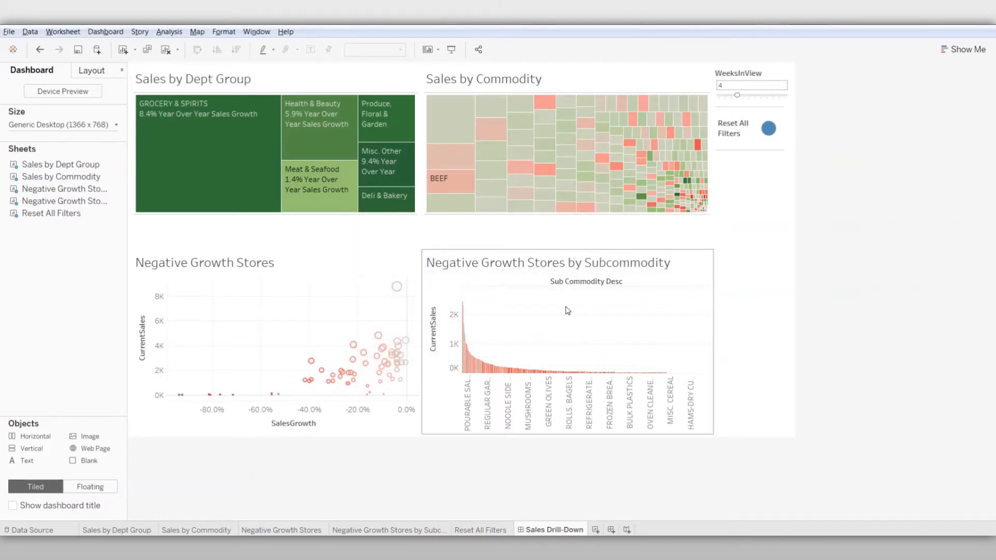
Hide the Sub Commodity Desc field label for columns on the Negative Growth Stores by Subcommodity chart
right_click(579, 284)
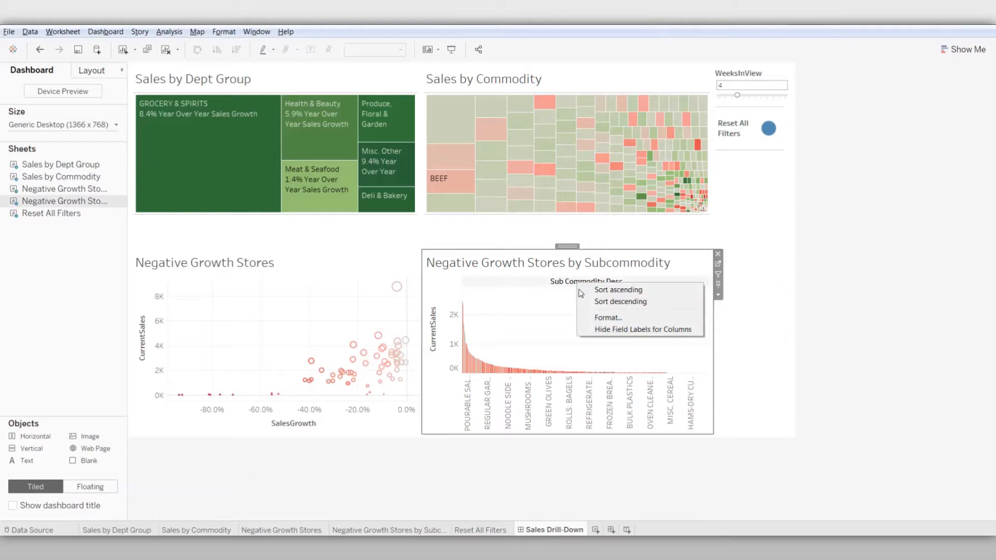
left_click(596, 330)
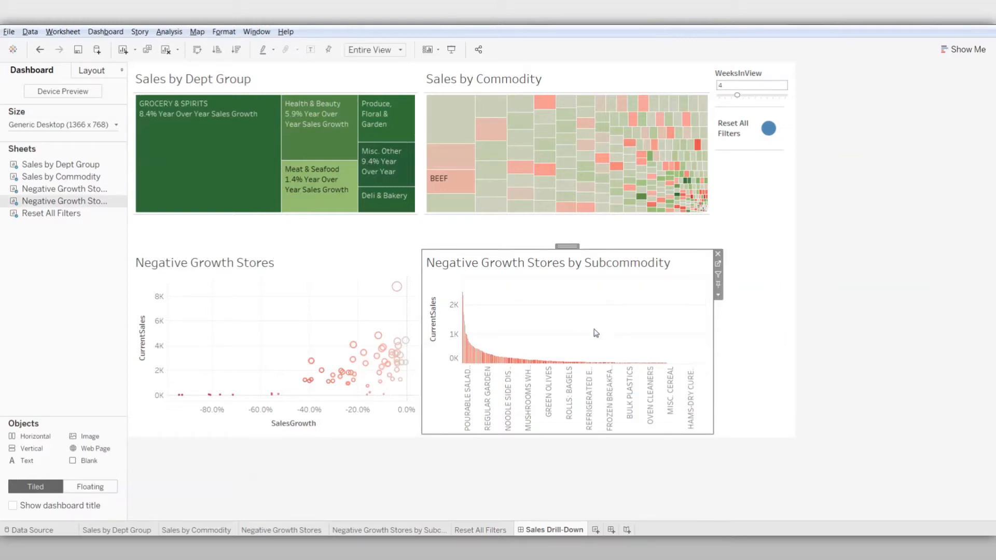
left_click(494, 456)
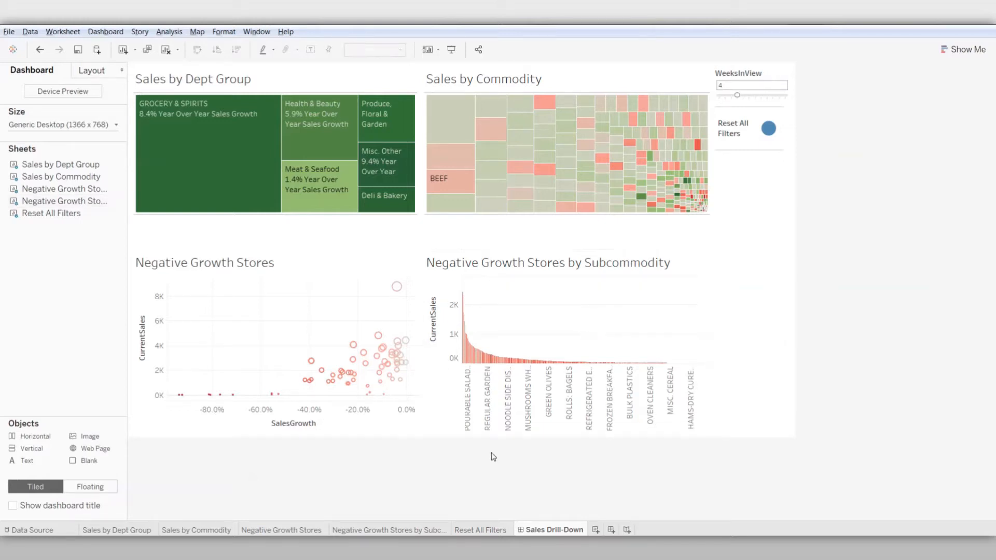
Hide the Sub Commodity column headers in the Negative Growth Stores by Subcommodity worksheet and return to the Sales Drill-Down dashboard
left_click(374, 531)
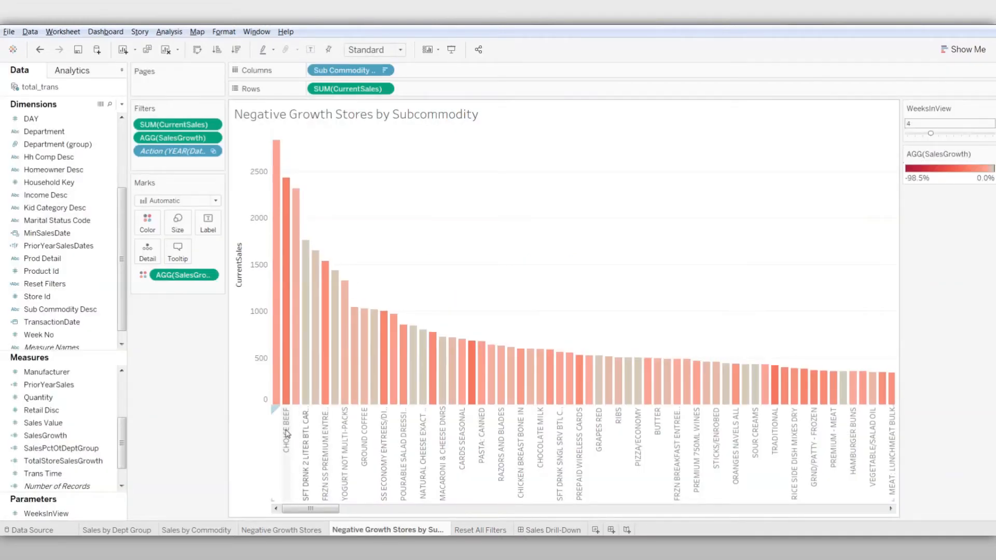
left_click(387, 70)
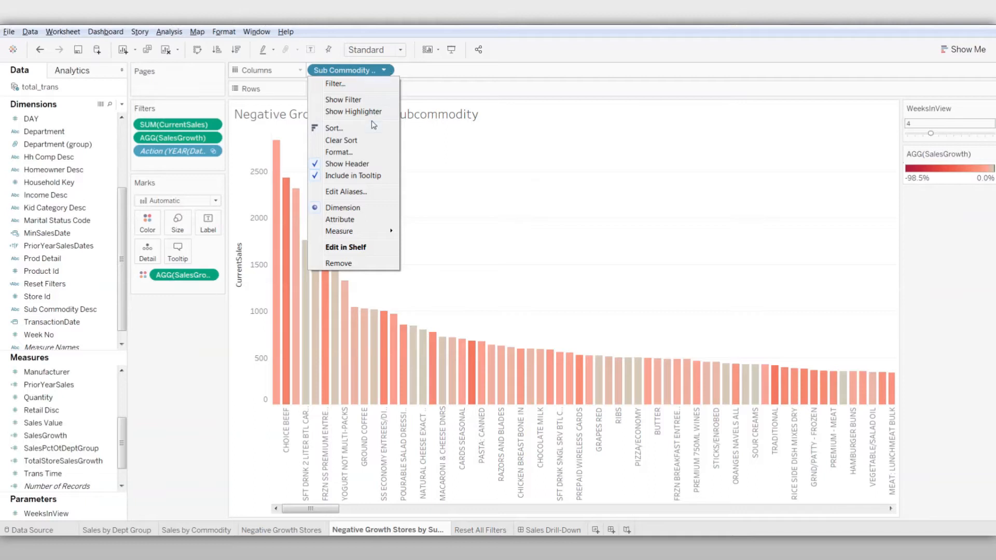
left_click(365, 164)
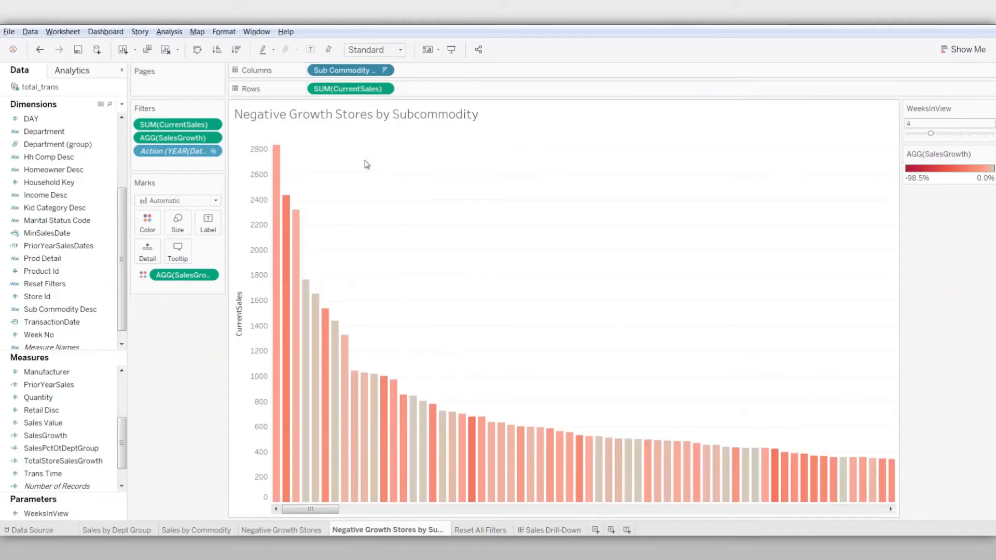
left_click(540, 527)
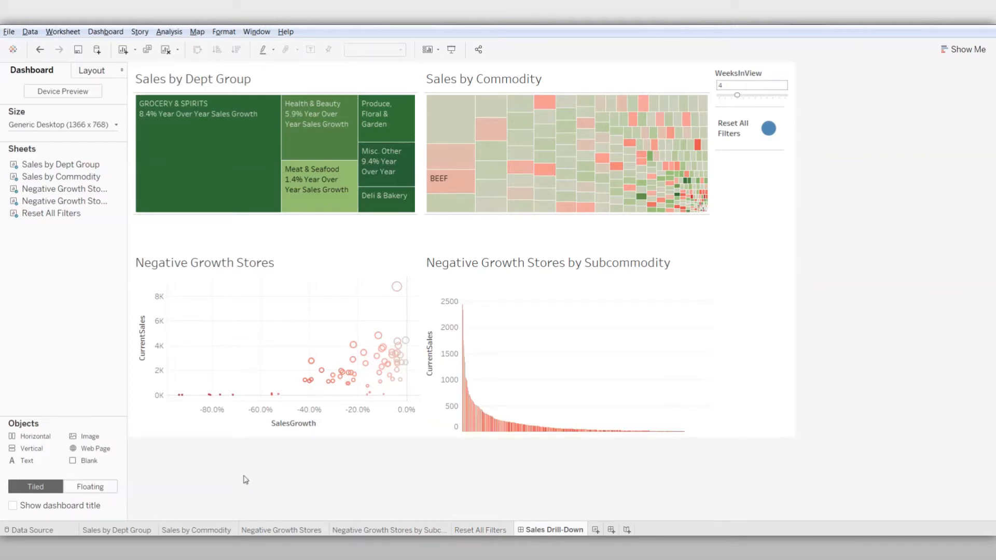
Remove the SalesGrowth line from the Sales by Dept Group label, keeping only Department (group), and return to the Sales Drill-Down dashboard
left_click(142, 529)
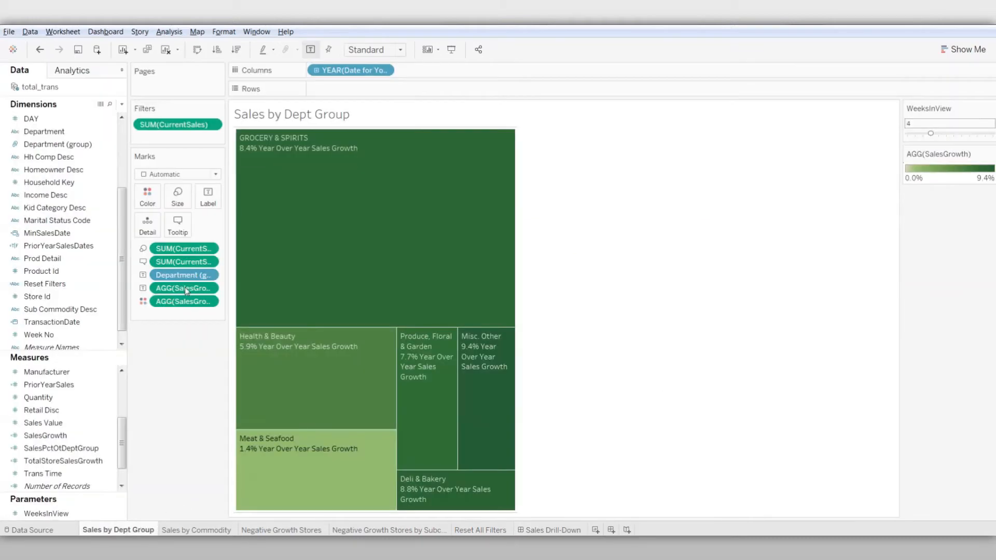
left_click(209, 196)
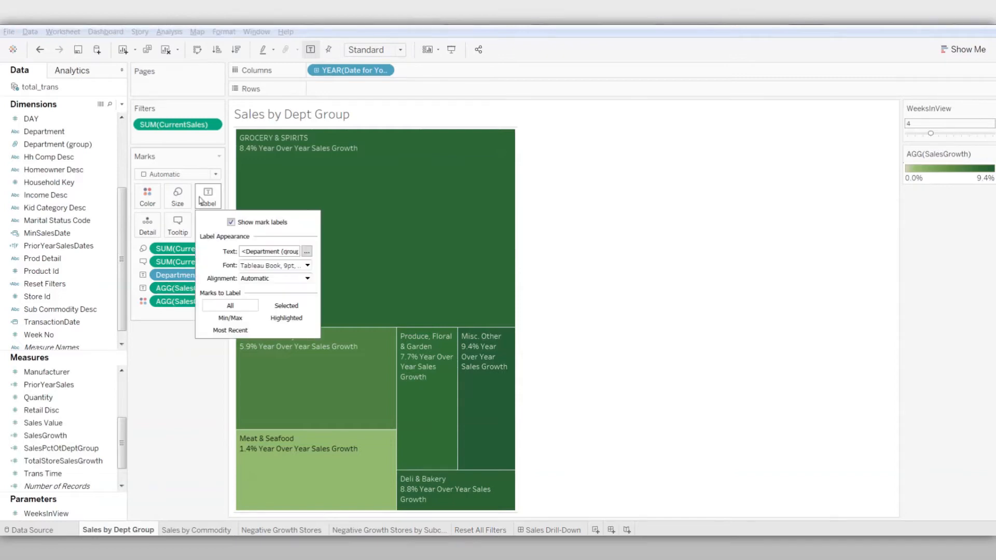
left_click(307, 253)
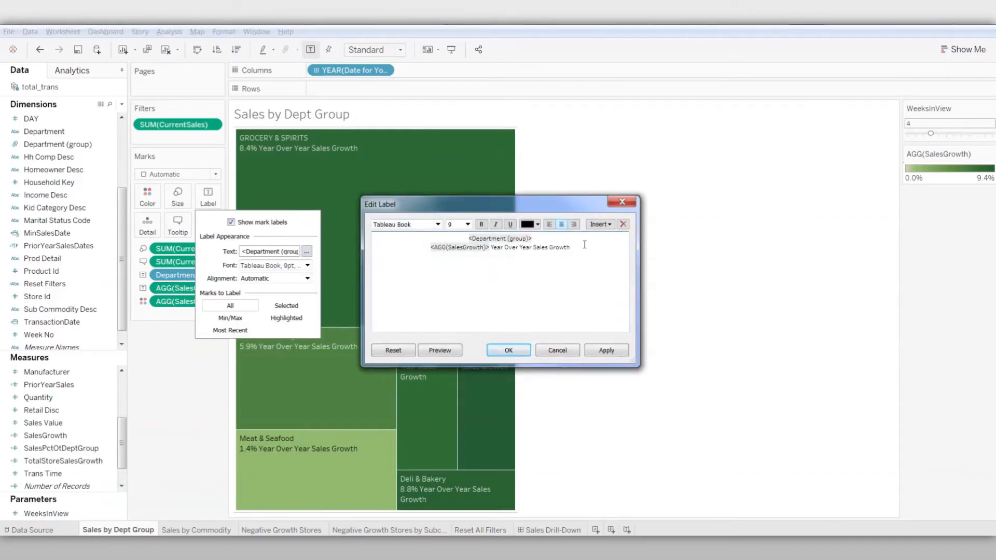
key("BackSpace")
key("BackSpace")
key("BackSpace")
key("BackSpace")
key("BackSpace")
key("BackSpace")
key("BackSpace")
key("BackSpace")
key("BackSpace")
key("BackSpace")
key("BackSpace")
key("BackSpace")
key("BackSpace")
key("BackSpace")
key("BackSpace")
key("BackSpace")
key("BackSpace")
key("BackSpace")
key("BackSpace")
key("BackSpace")
key("BackSpace")
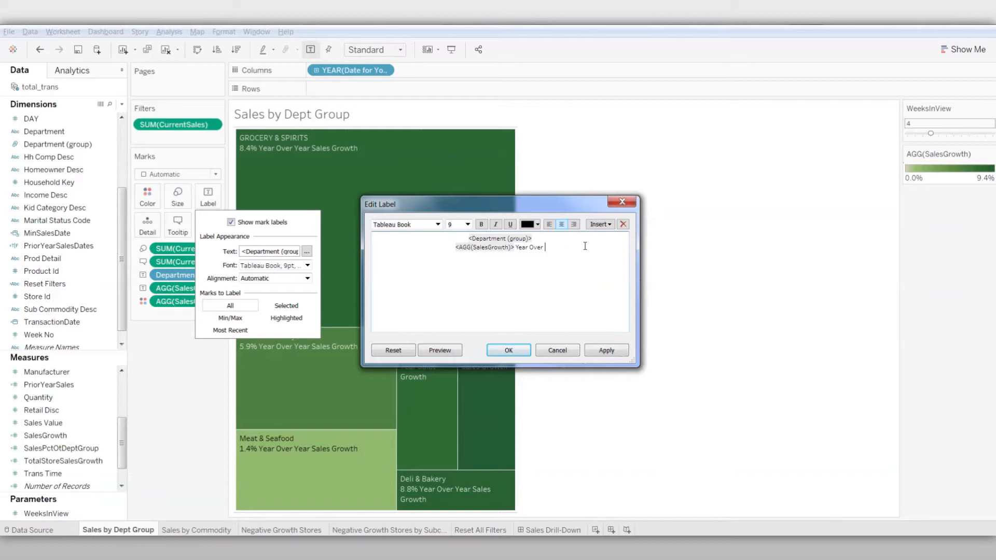
key("BackSpace")
key("BackSpace")
key("BackSpace")
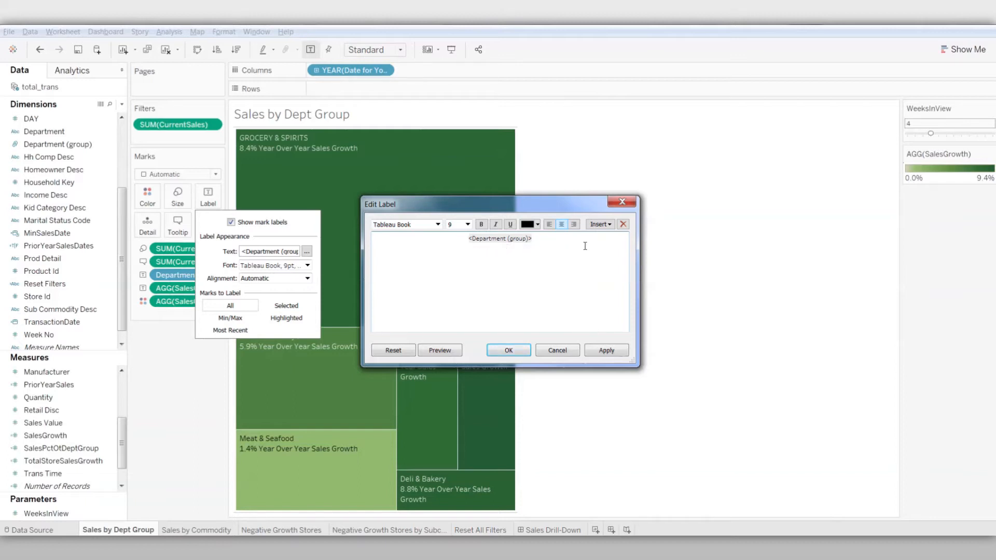
left_click(509, 351)
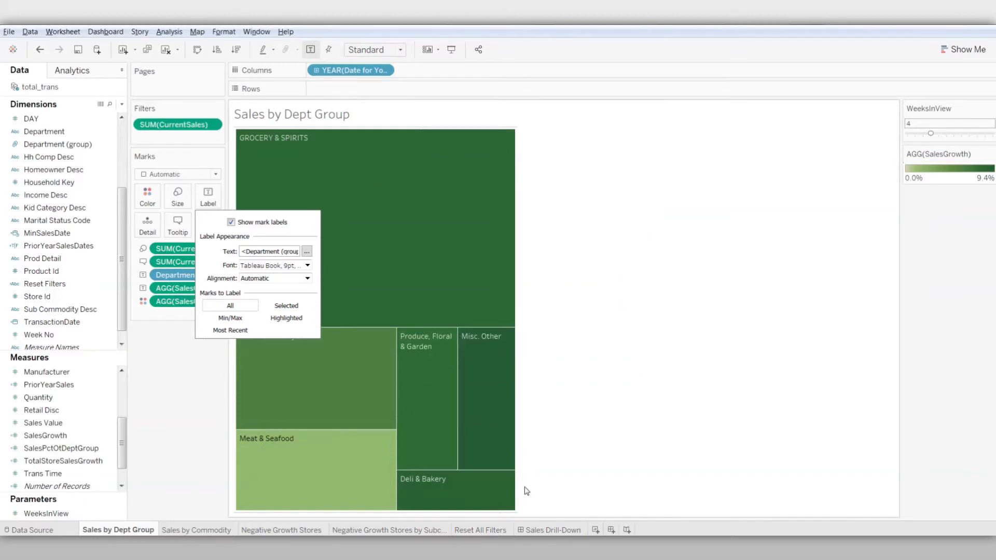
left_click(534, 530)
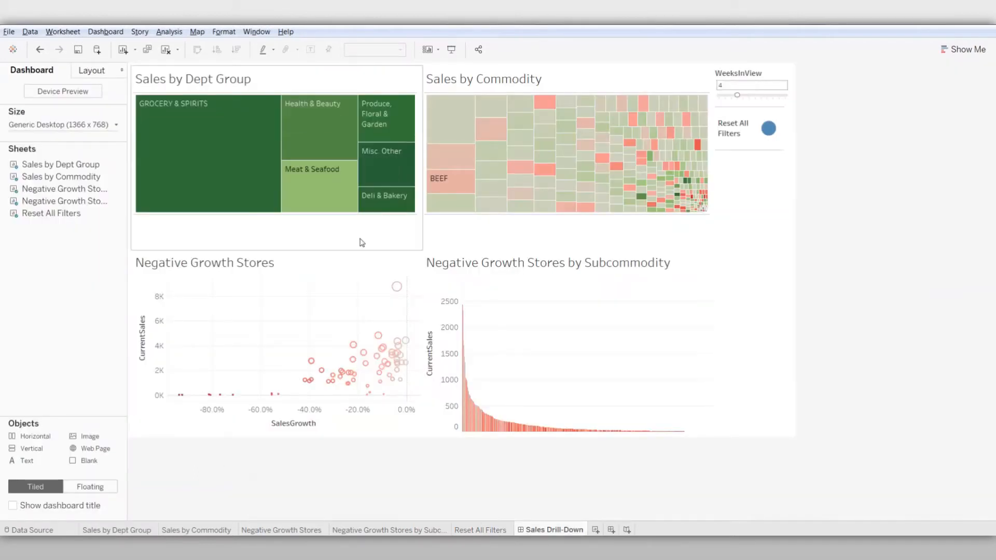
Show the dashboard title and center its alignment
left_click(95, 31)
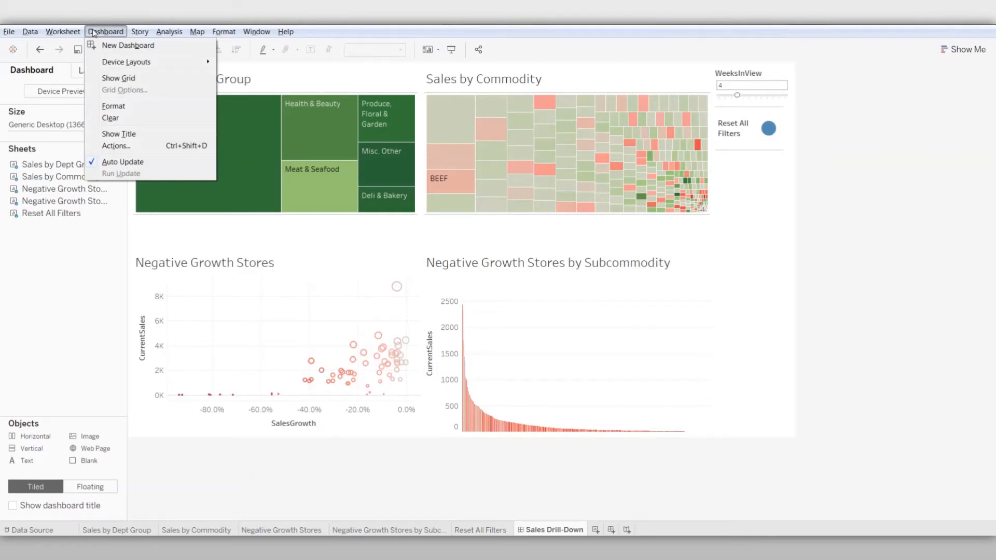
left_click(114, 134)
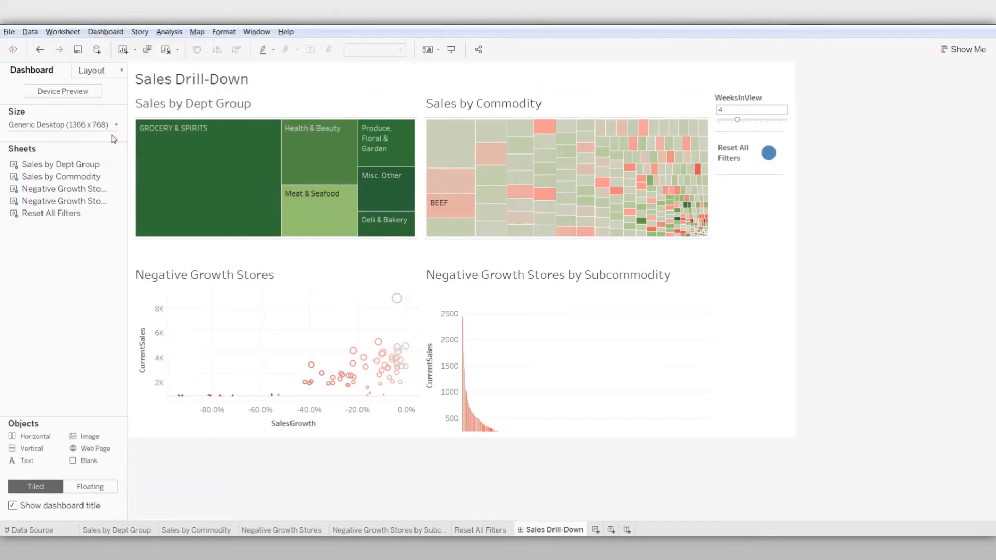
left_click(254, 82)
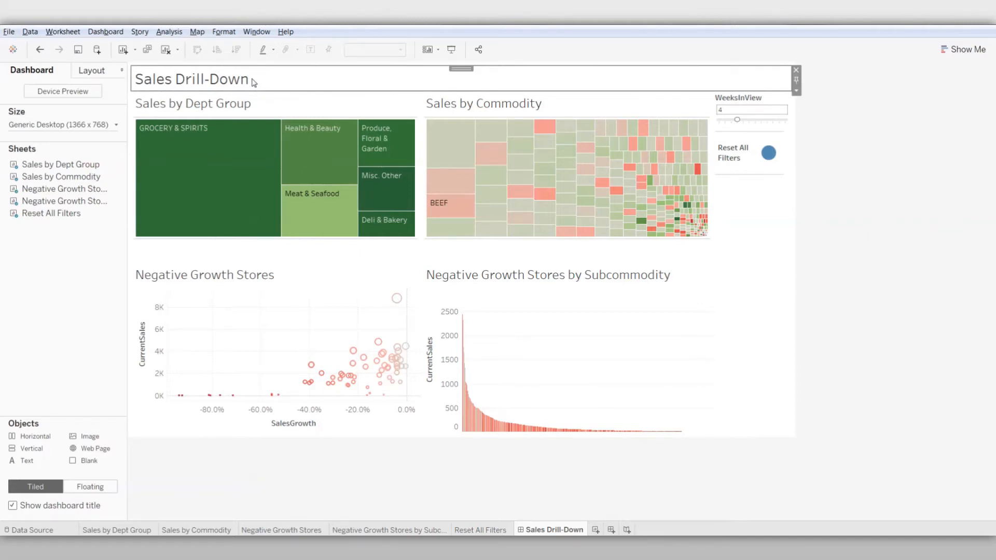
right_click(253, 82)
left_click(289, 116)
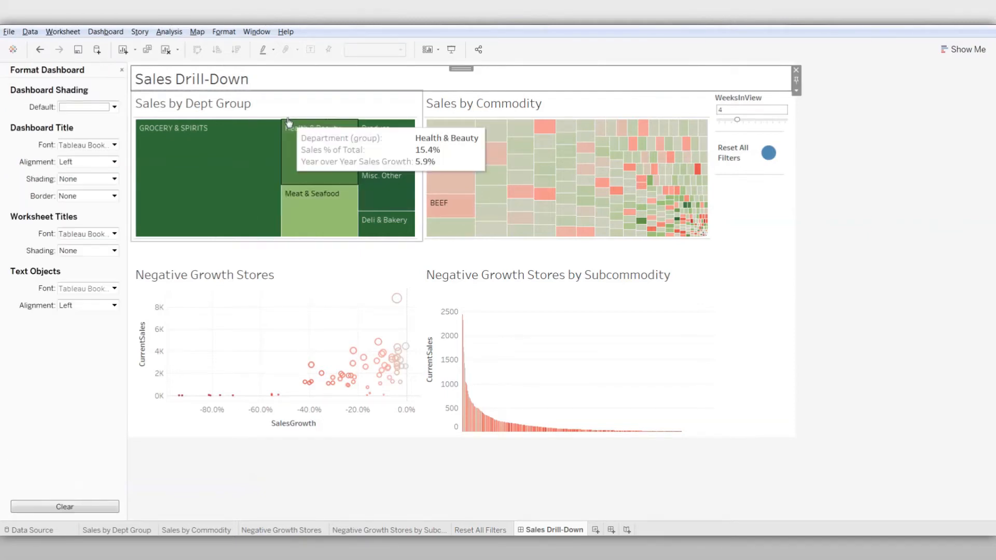
left_click(114, 161)
left_click(106, 197)
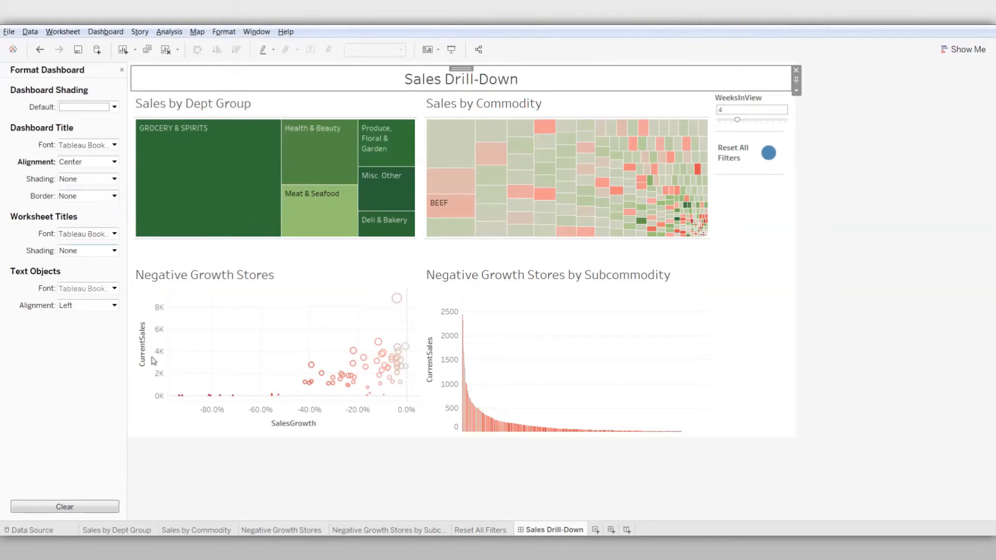
Display the dashboard in presentation mode and inspect the tooltips of the department groups
left_click(254, 32)
left_click(258, 46)
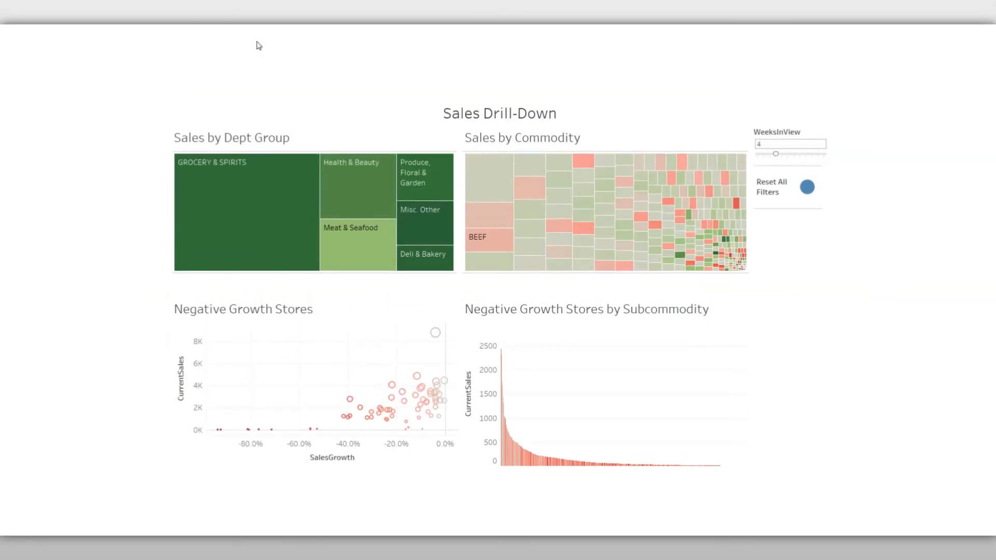
mouse_move(258, 176)
mouse_move(387, 239)
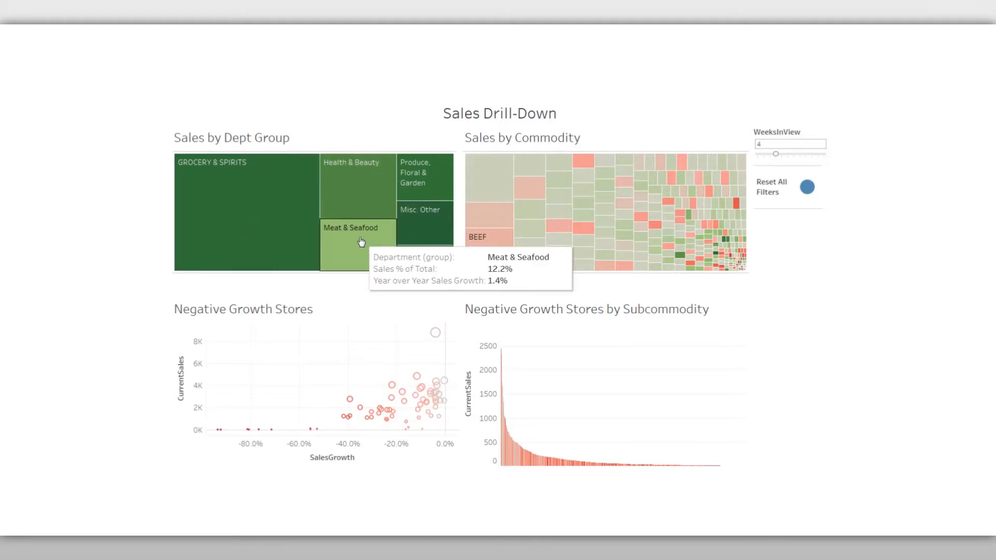
Drill down the dashboard by selecting Meat & Seafood, the BEEF commodity and store 429
left_click(361, 242)
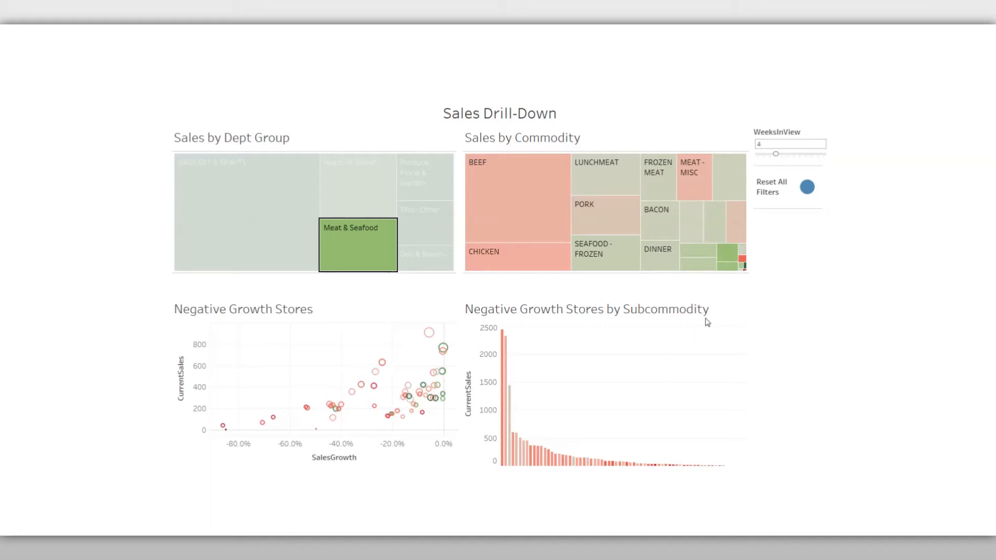
left_click(506, 229)
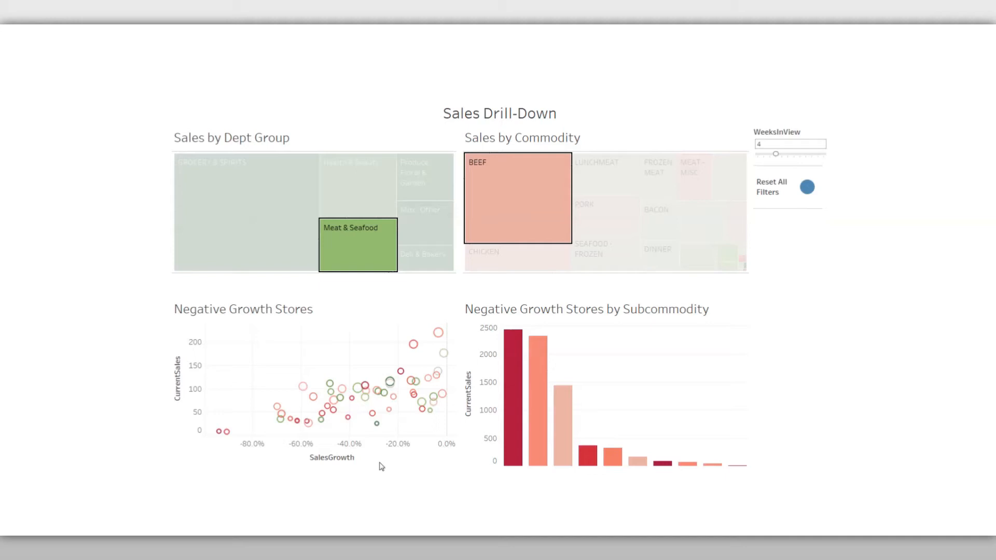
mouse_move(358, 393)
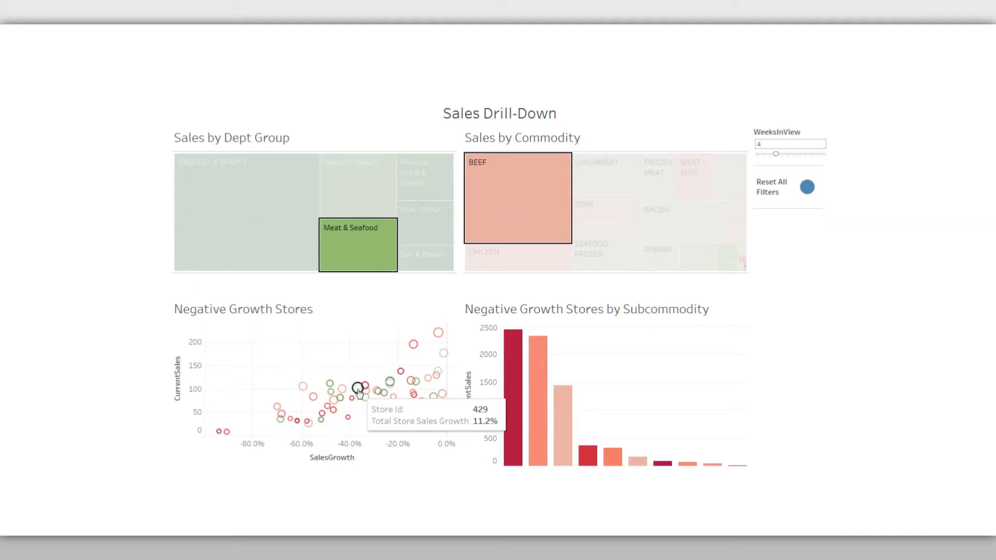
left_click(357, 389)
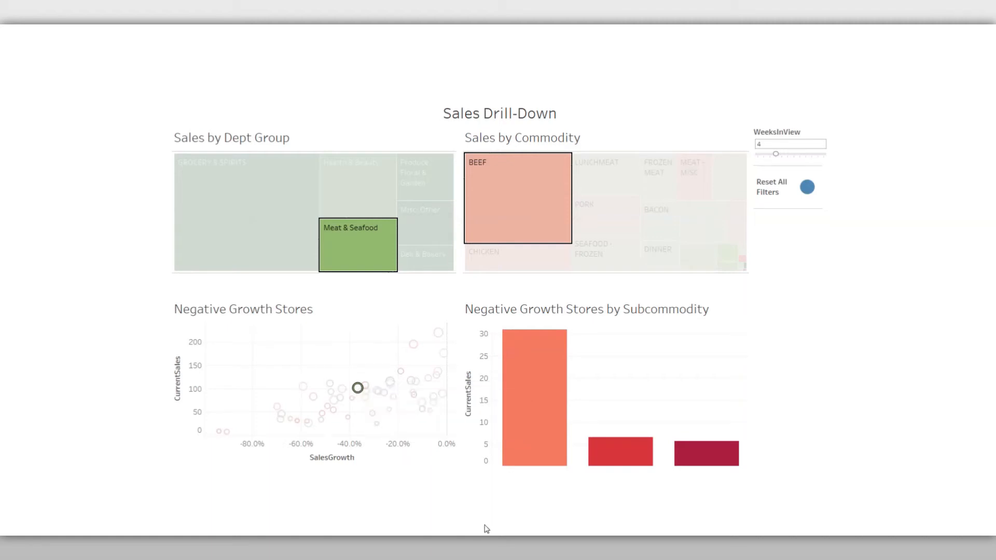
Examine the current sales and sales growth of each subcommodity bar for the selected store
mouse_move(536, 446)
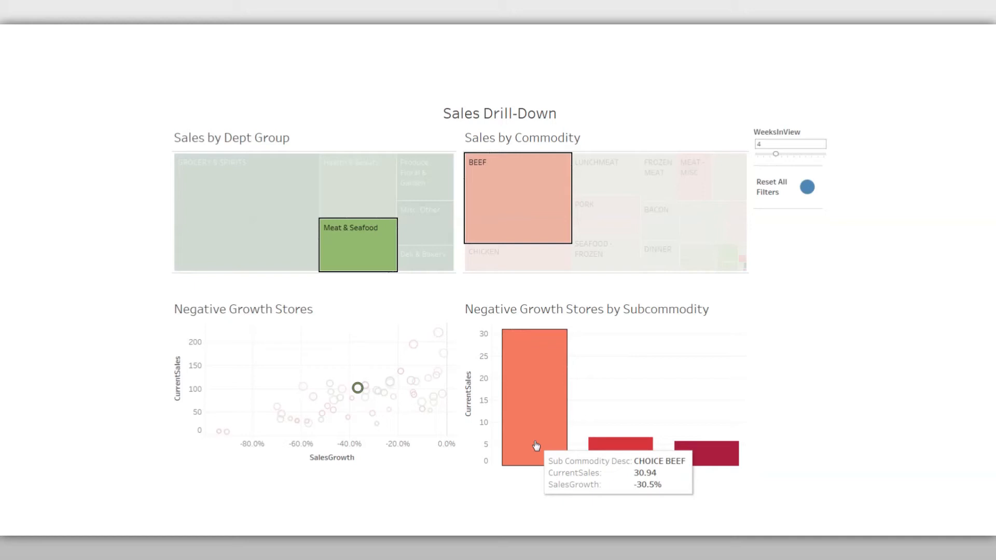
mouse_move(622, 456)
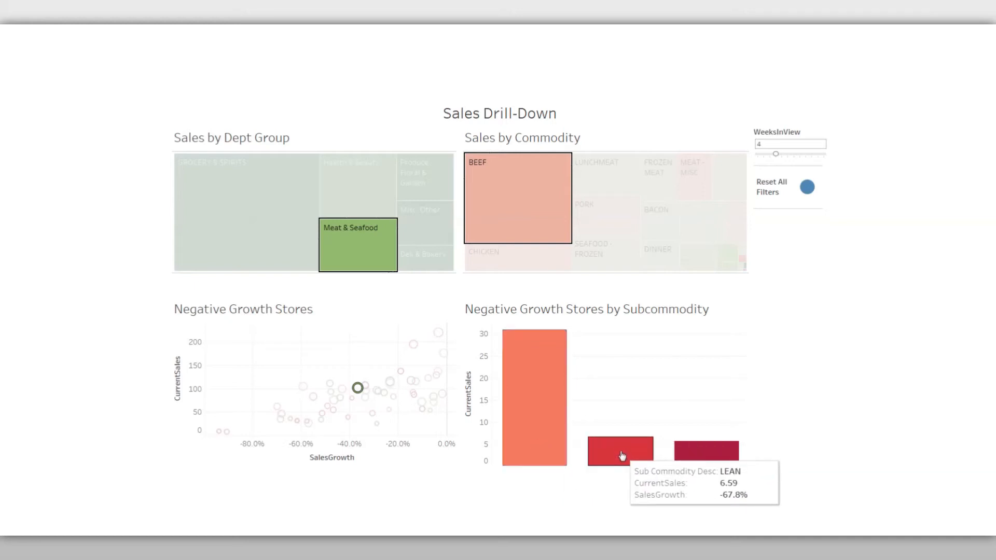
mouse_move(707, 456)
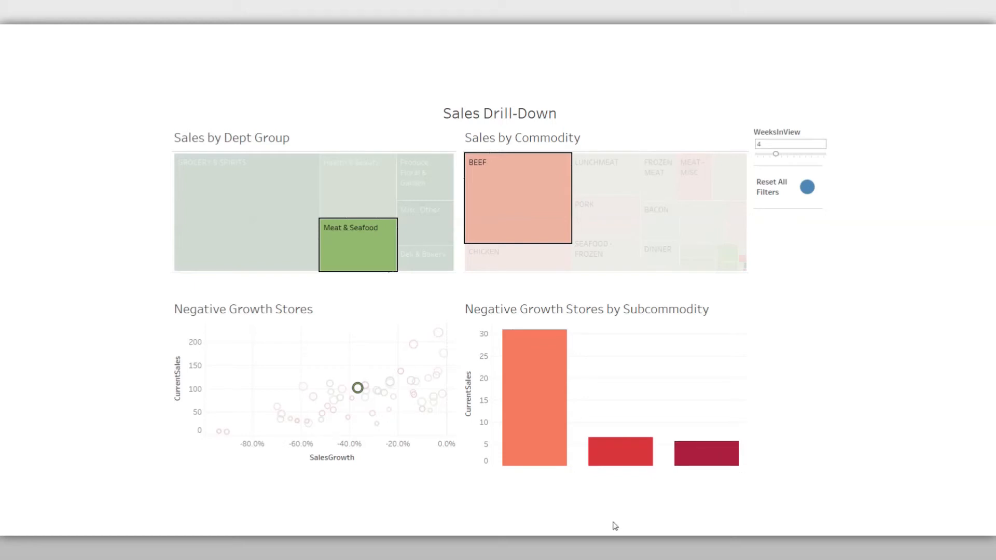
mouse_move(365, 395)
Reset all dashboard filters, filter to GROCERY & SPIRITS and inspect its largest declining commodities
left_click(807, 188)
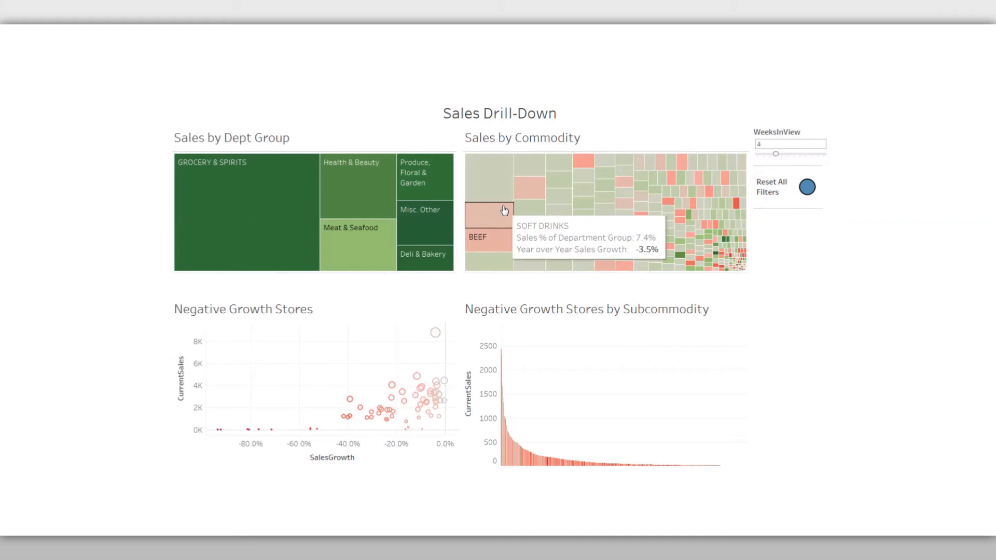
left_click(246, 197)
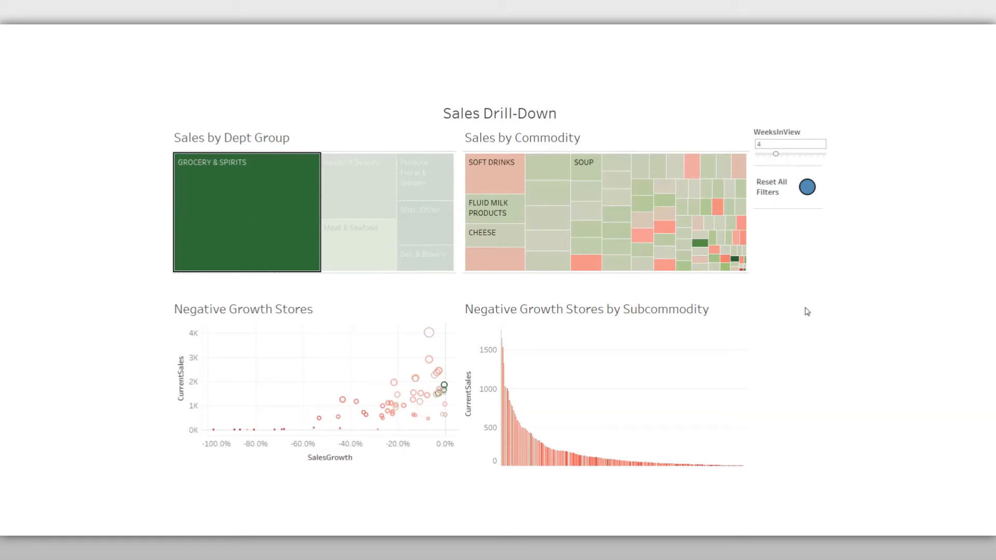
mouse_move(473, 179)
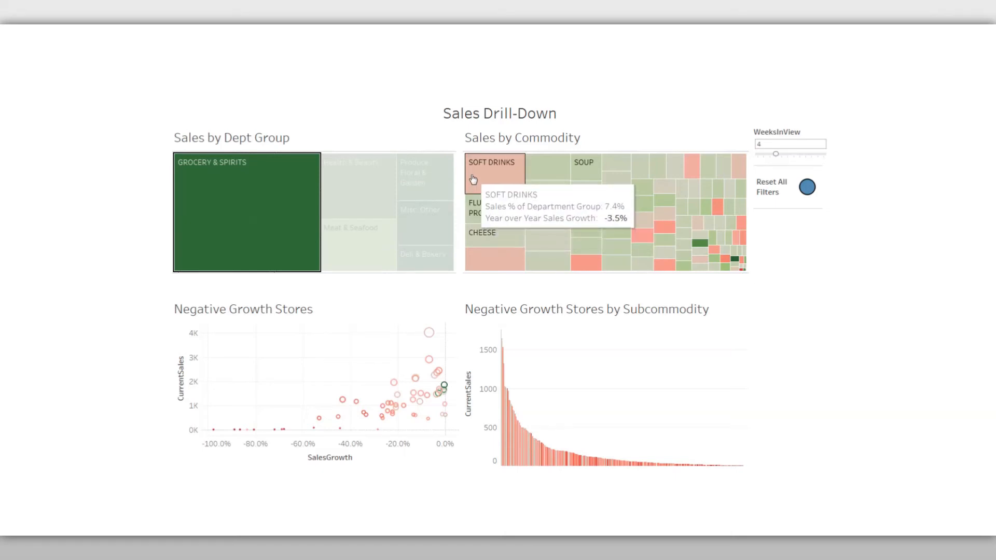
mouse_move(483, 268)
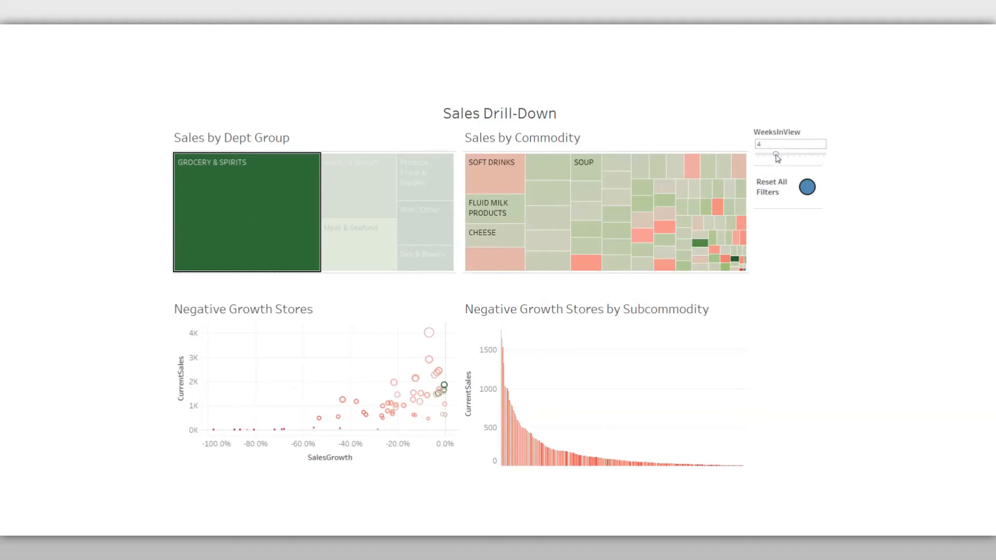
Test the WeeksInView parameter at 1 and 2 weeks, and set it back to 1
left_click_drag(776, 156, 758, 156)
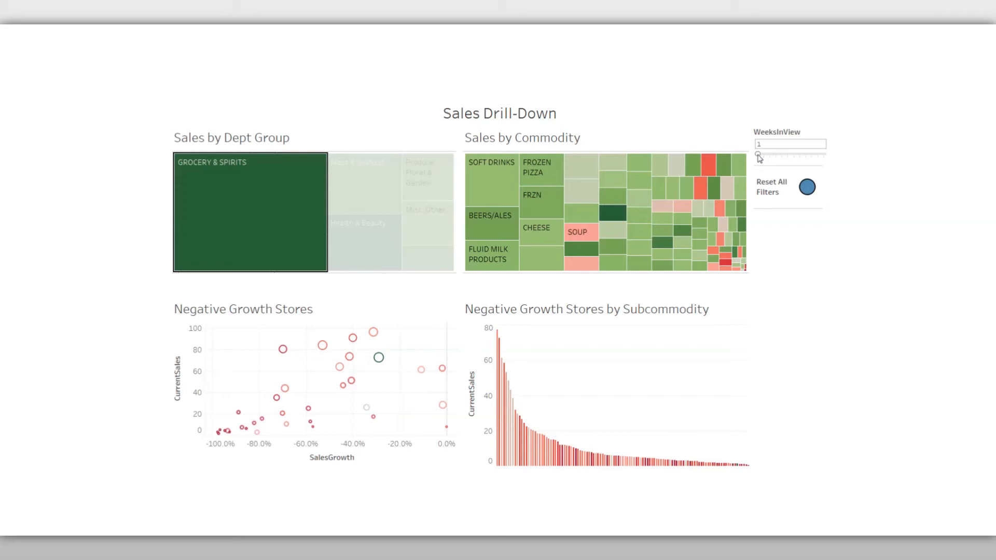
left_click_drag(758, 155, 762, 156)
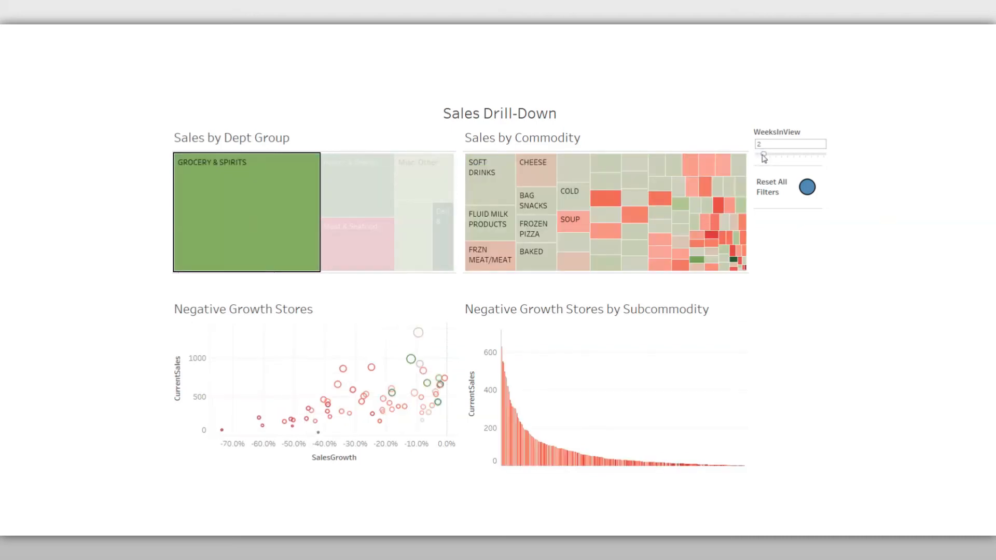
left_click_drag(764, 156, 757, 155)
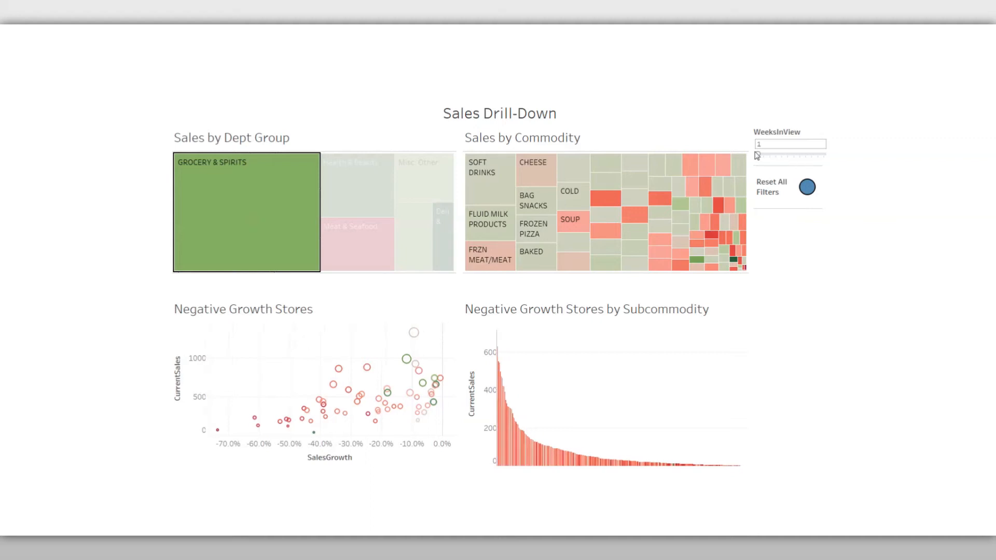
Set WeeksInView to 12 and drill down within GROCERY & SPIRITS to the SOFT DRINKS commodity and store 406
left_click_drag(758, 156, 826, 175)
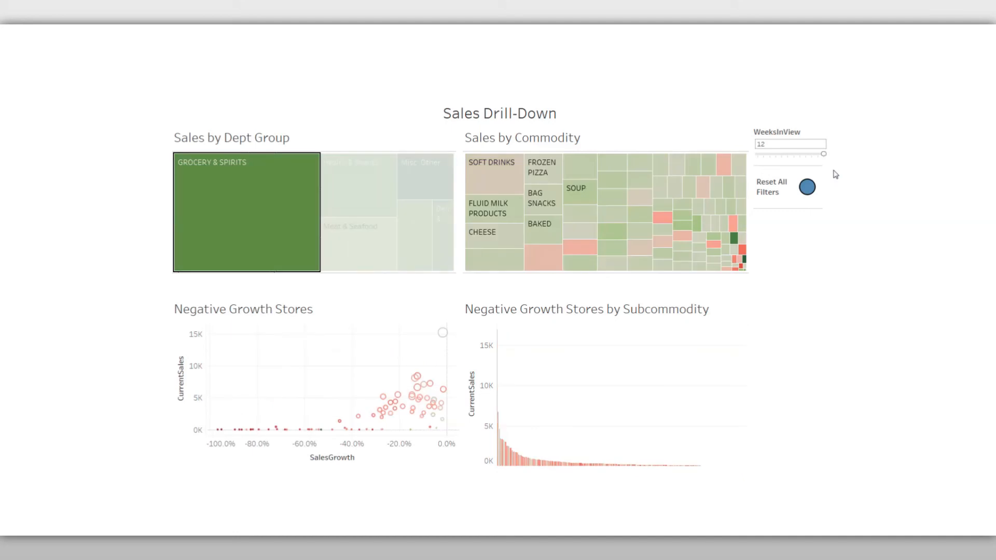
left_click(498, 181)
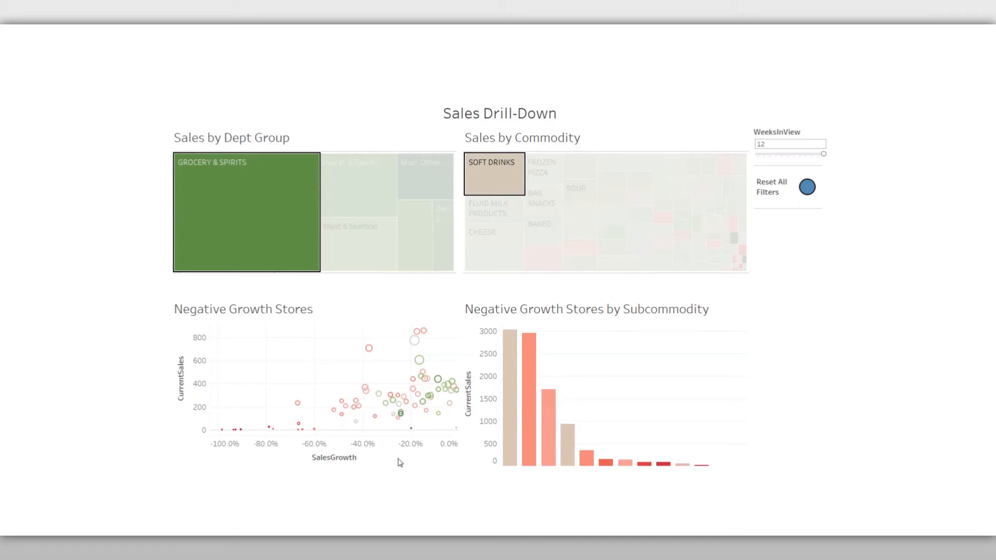
mouse_move(514, 455)
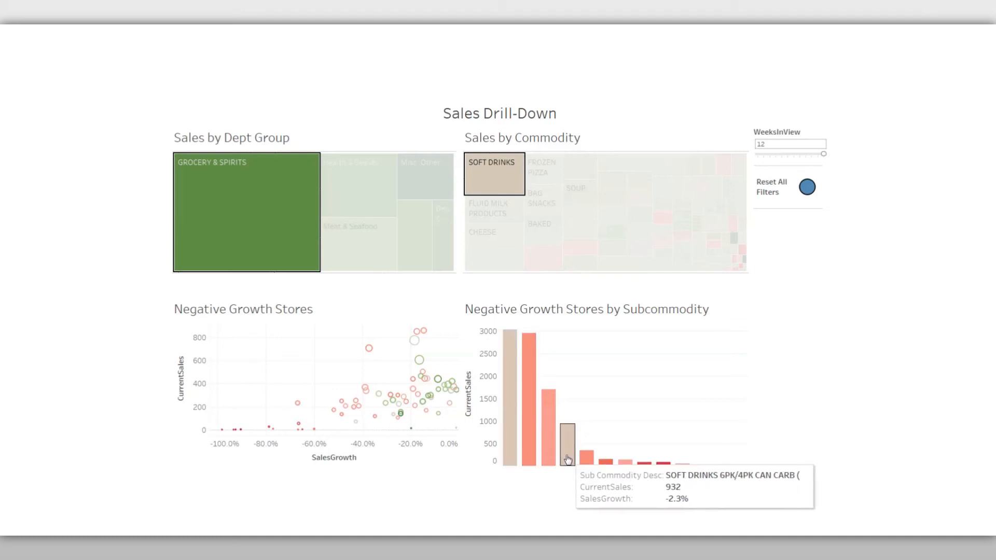
mouse_move(420, 366)
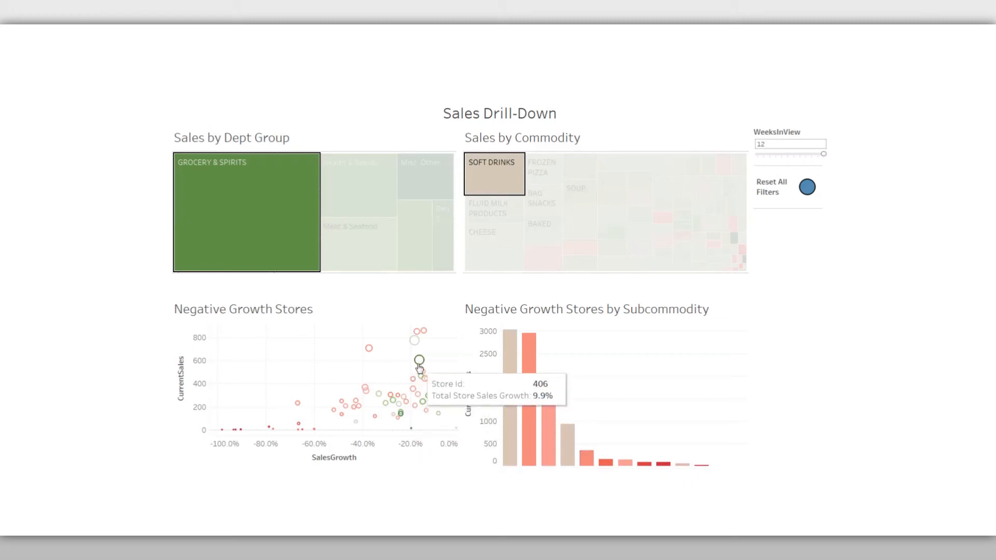
left_click(420, 366)
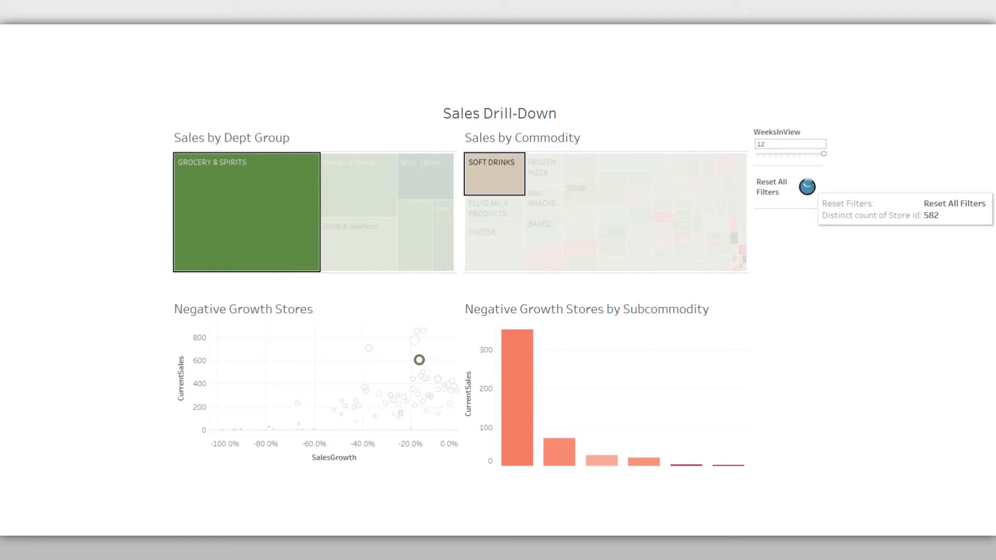
Reset all dashboard filters and clear the leftover highlights in the department group and commodity treemaps
left_click(807, 187)
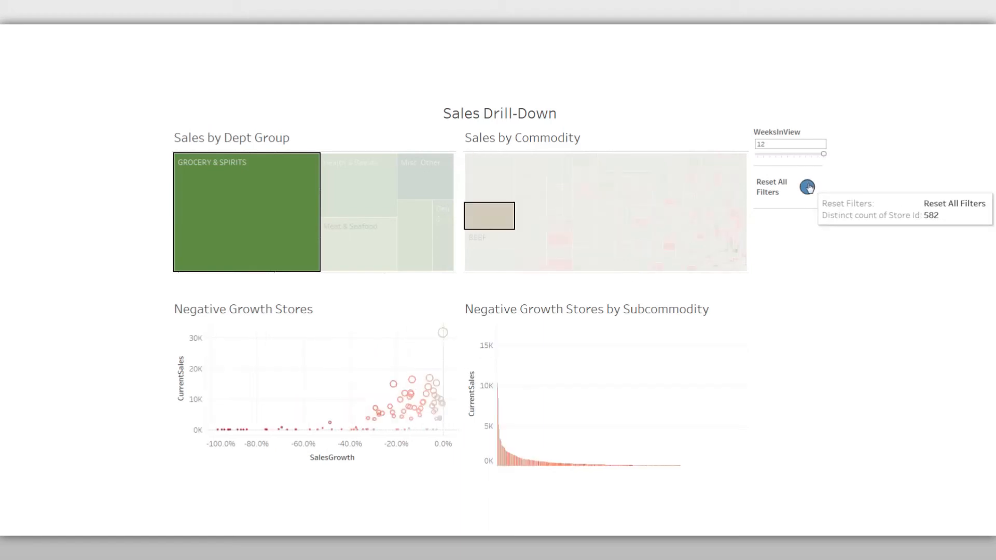
right_click(396, 137)
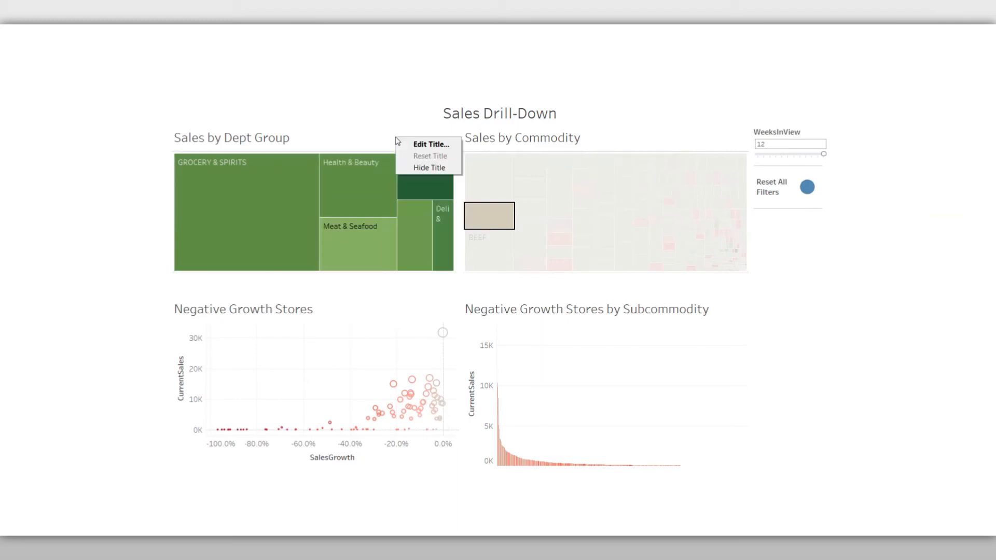
left_click(604, 138)
right_click(606, 141)
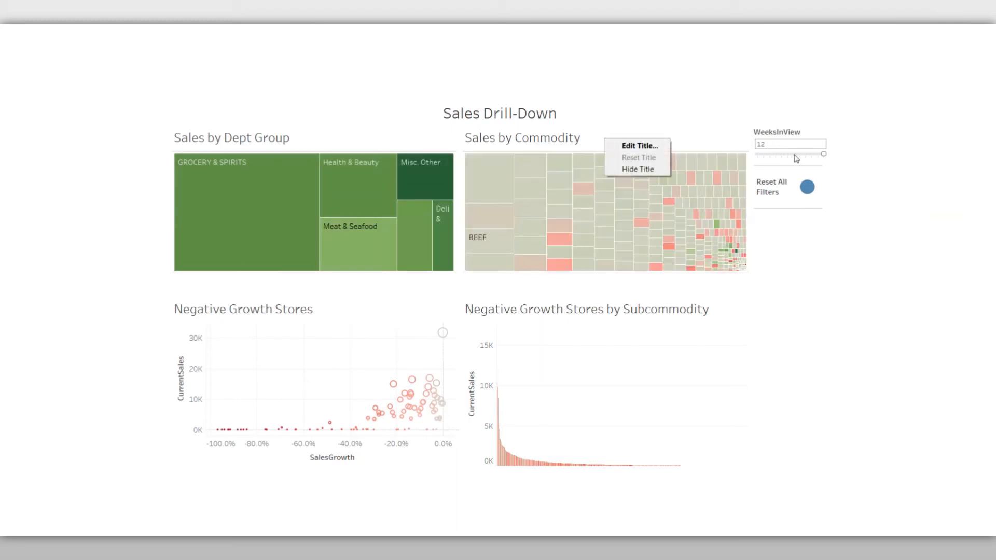
left_click(732, 144)
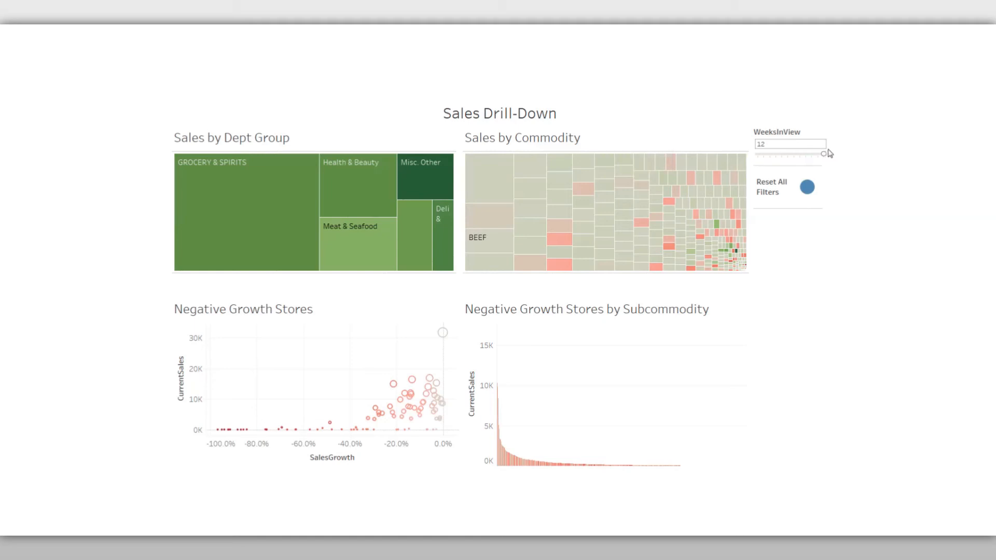
Set WeeksInView to 4 and filter the dashboard to Deli & Bakery and its PARTY TRAYS commodity
left_click_drag(824, 154, 778, 161)
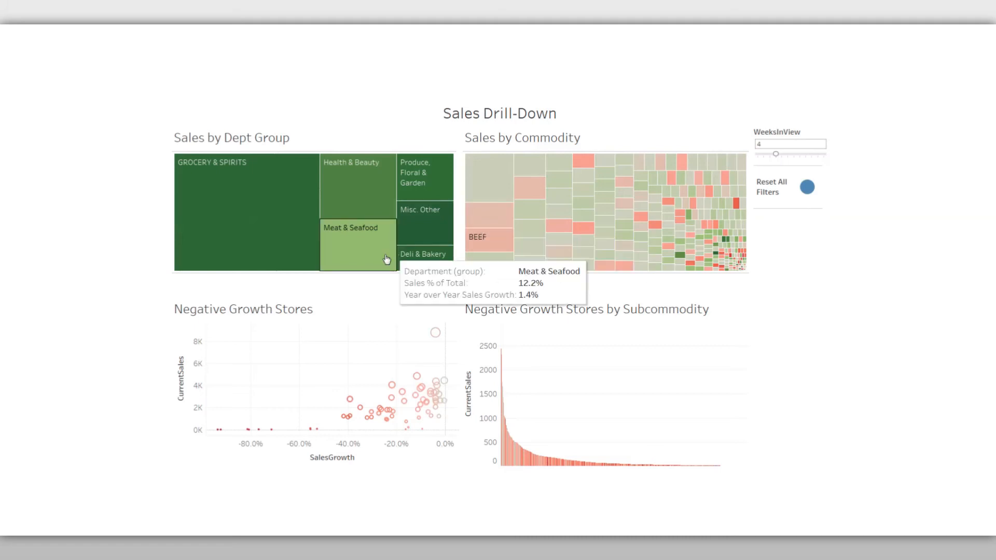
left_click(410, 255)
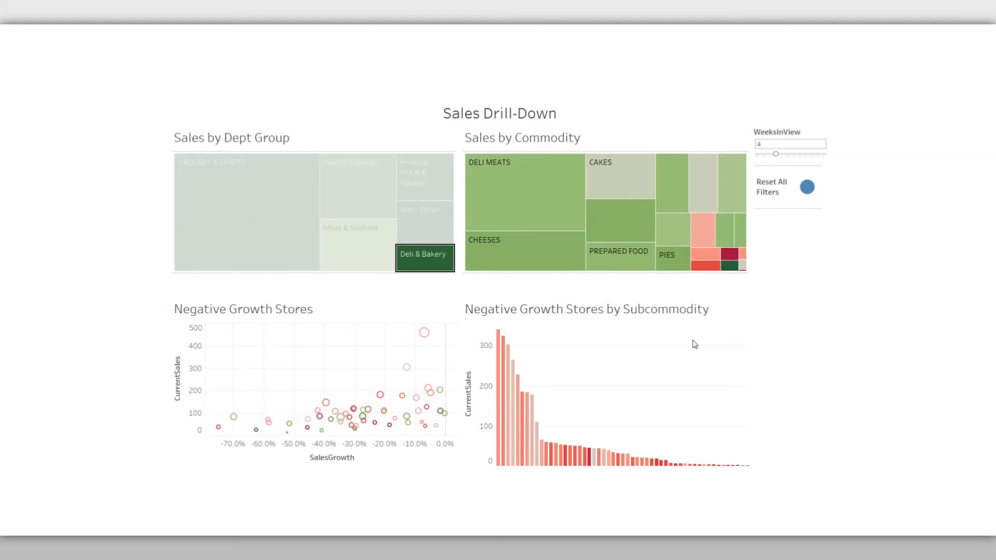
mouse_move(728, 260)
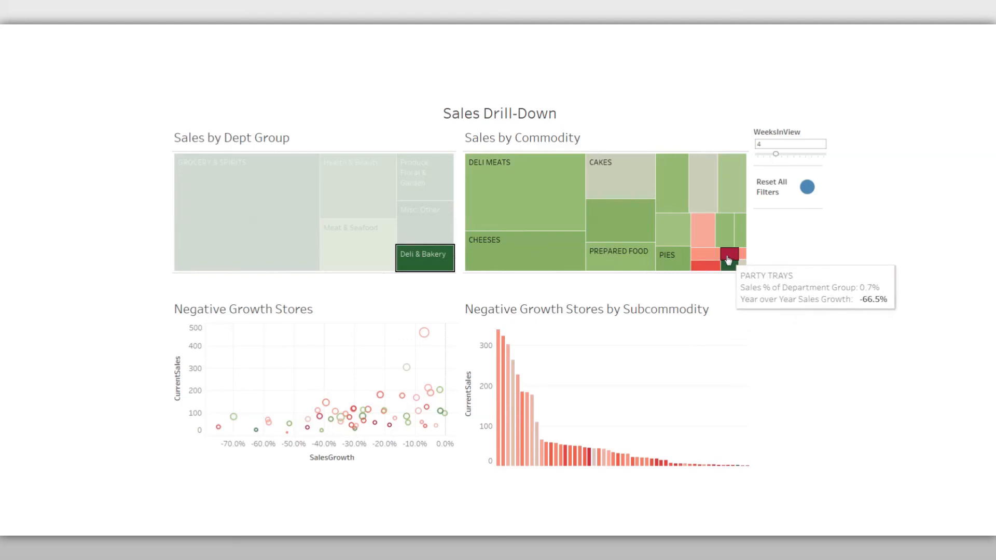
left_click(728, 257)
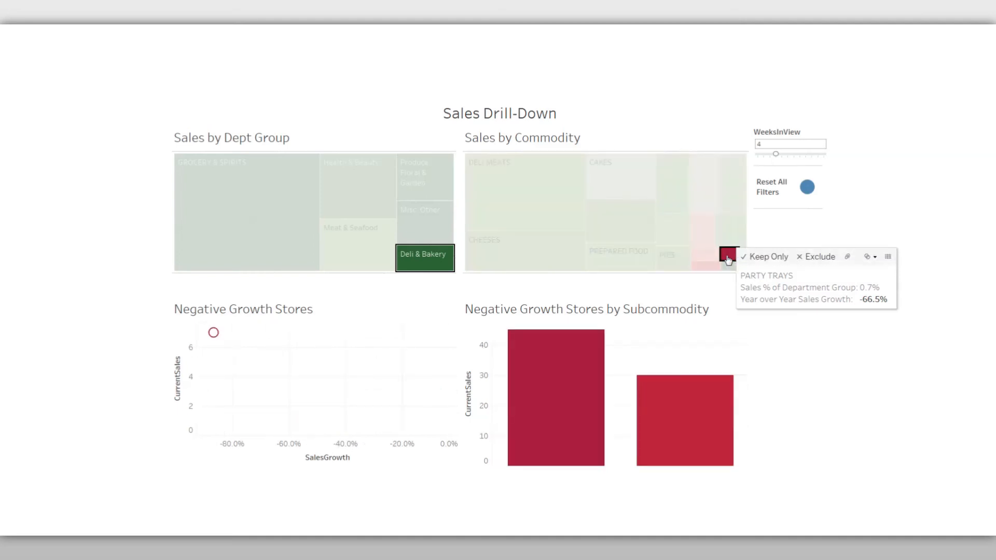
Inspect the negative-growth store and subcommodity details for the selected commodity, and reset all dashboard filters
mouse_move(214, 336)
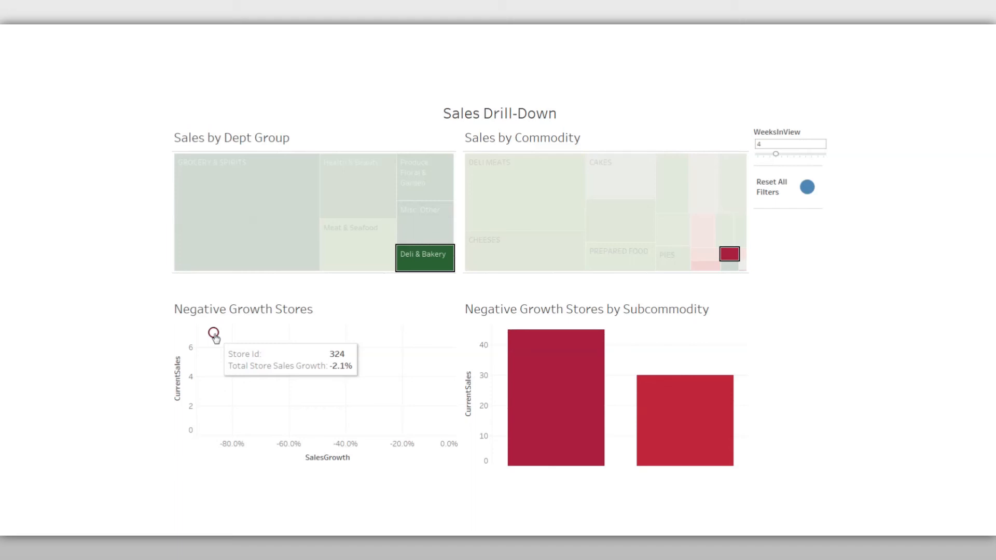
mouse_move(641, 393)
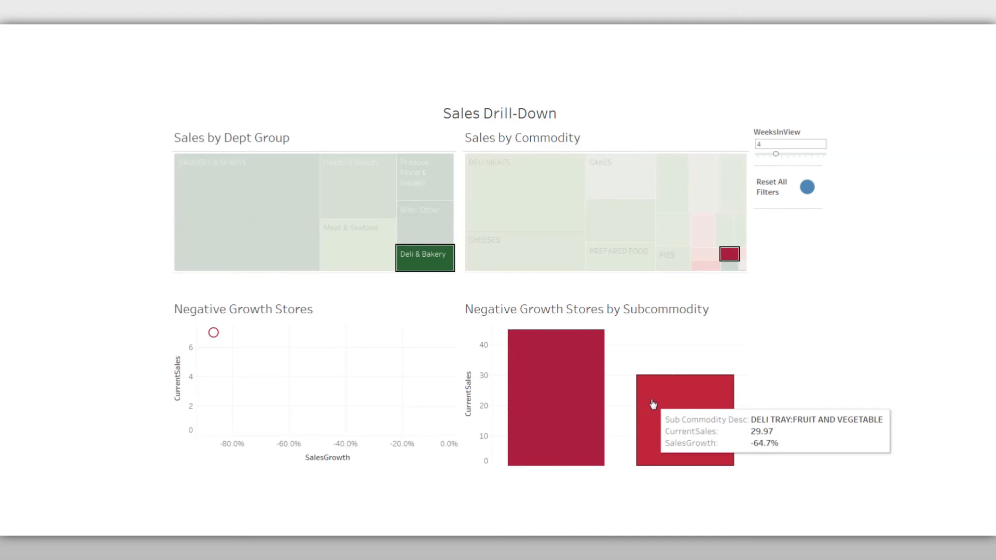
left_click(807, 188)
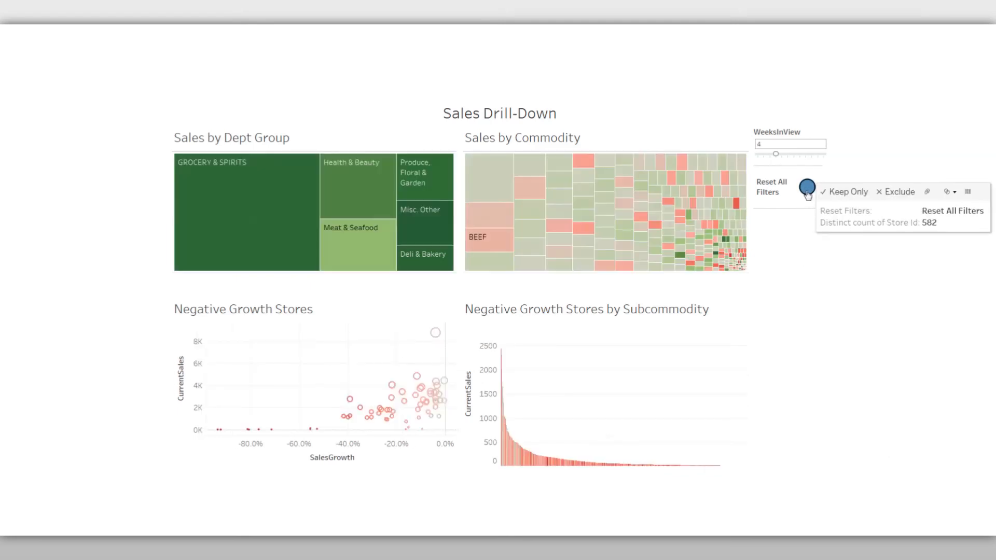